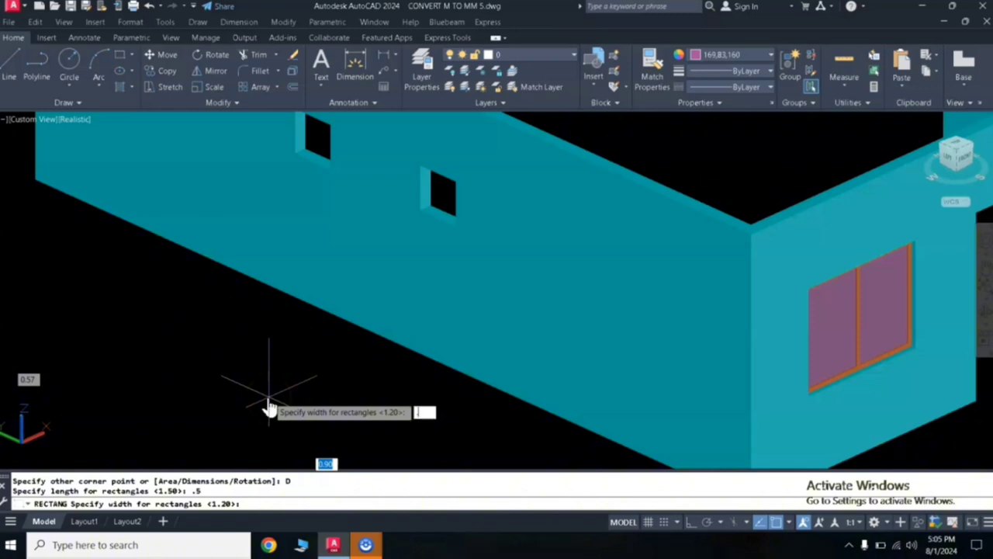
Draw a 0.5 by 0.5 rectangle in the empty area in front of the long wall.
text(5)
key(Return)
click(317, 381)
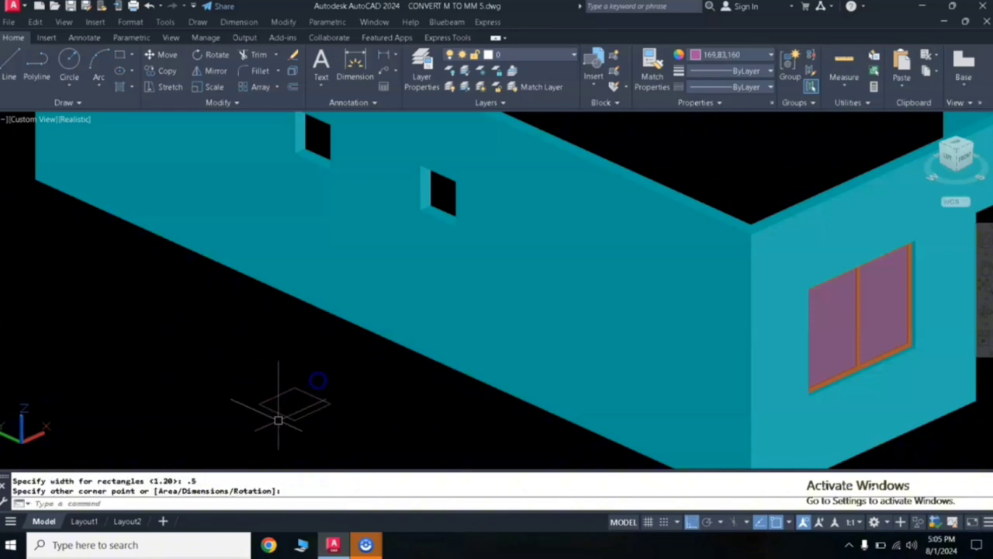
Offset the new rectangle inward by 0.03.
scroll(291, 401, up, 3)
shift+middle_drag(371, 309, 369, 342)
text(o)
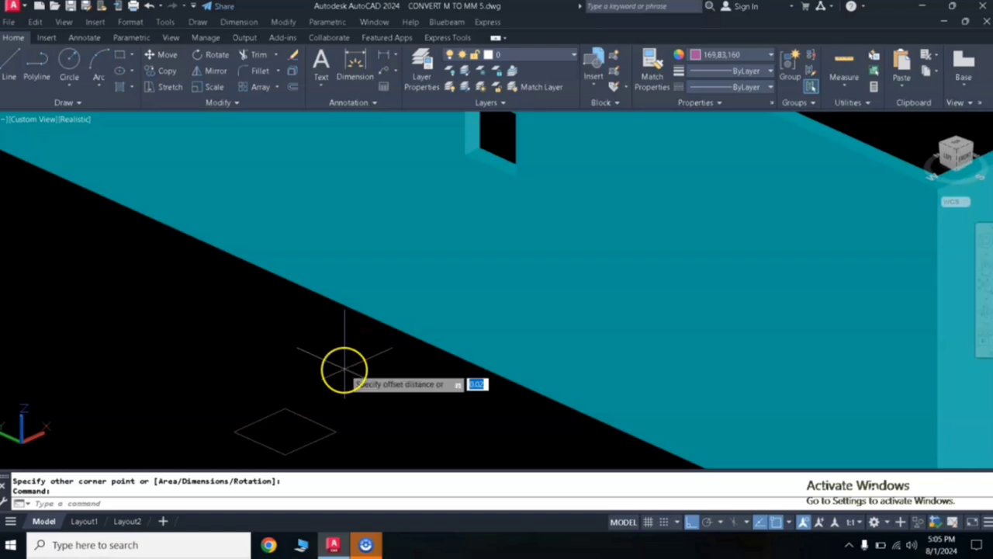
key(Return)
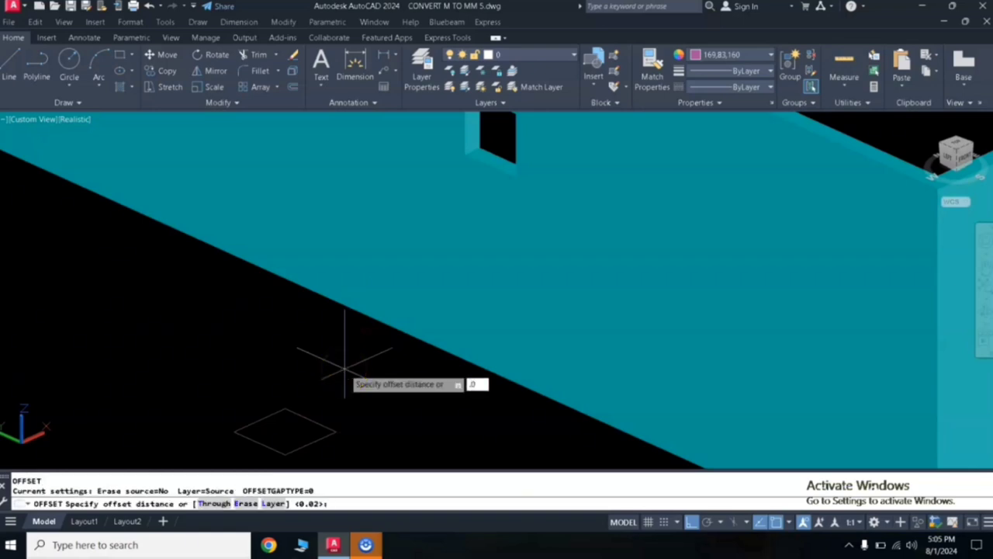
text(.03)
key(Return)
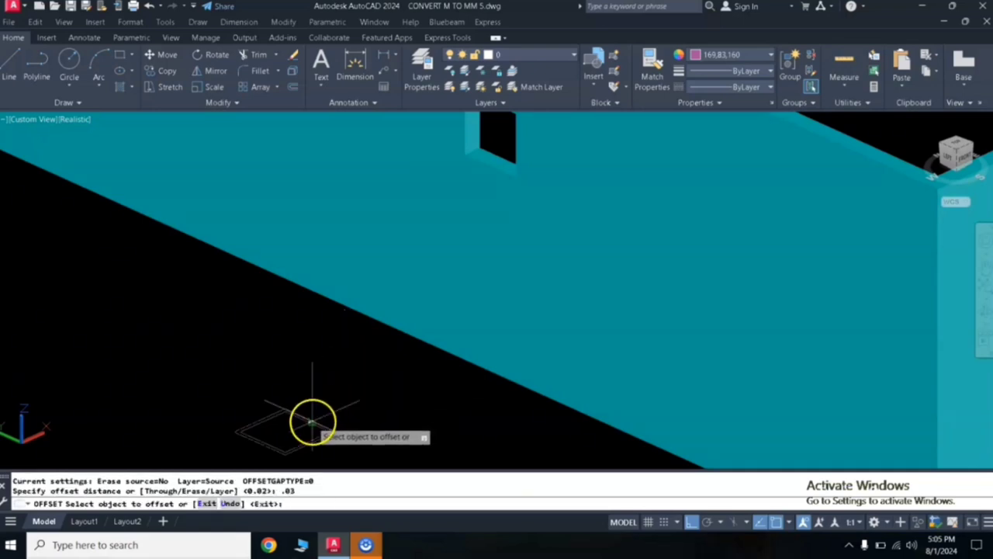
click(310, 418)
click(314, 422)
scroll(288, 421, up, 5)
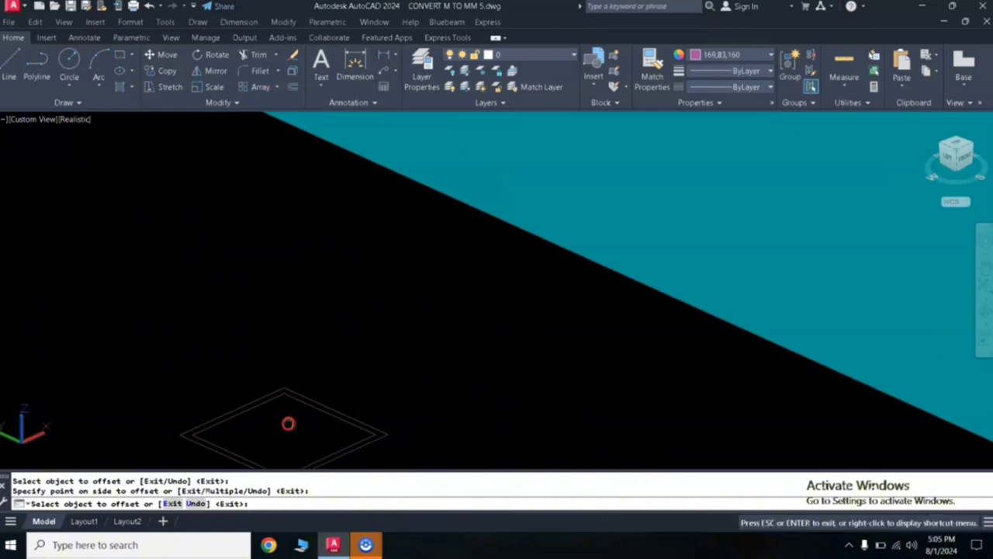
scroll(302, 332, up, 2)
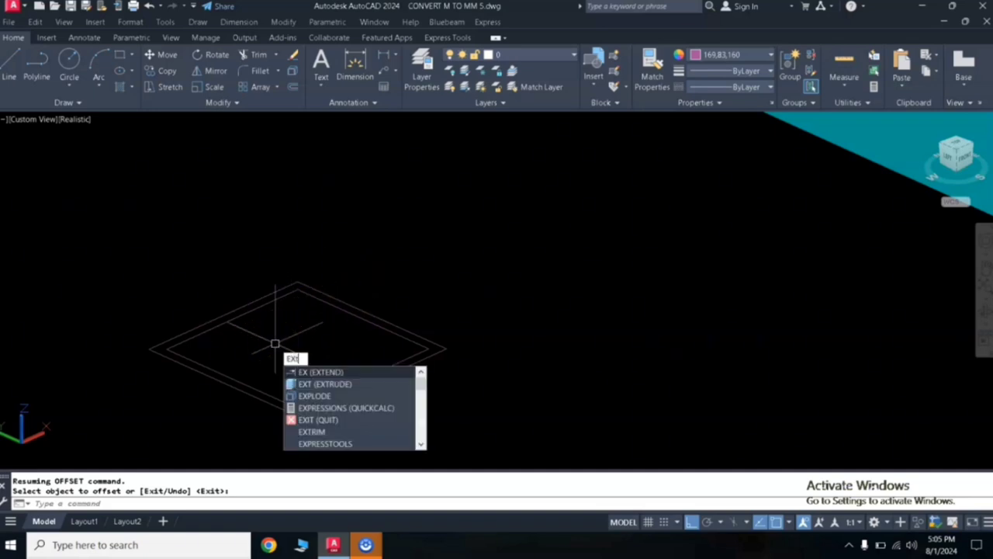
Extrude the inner rectangle upward to a height of about 0.22.
key(Return)
click(199, 362)
key(Return)
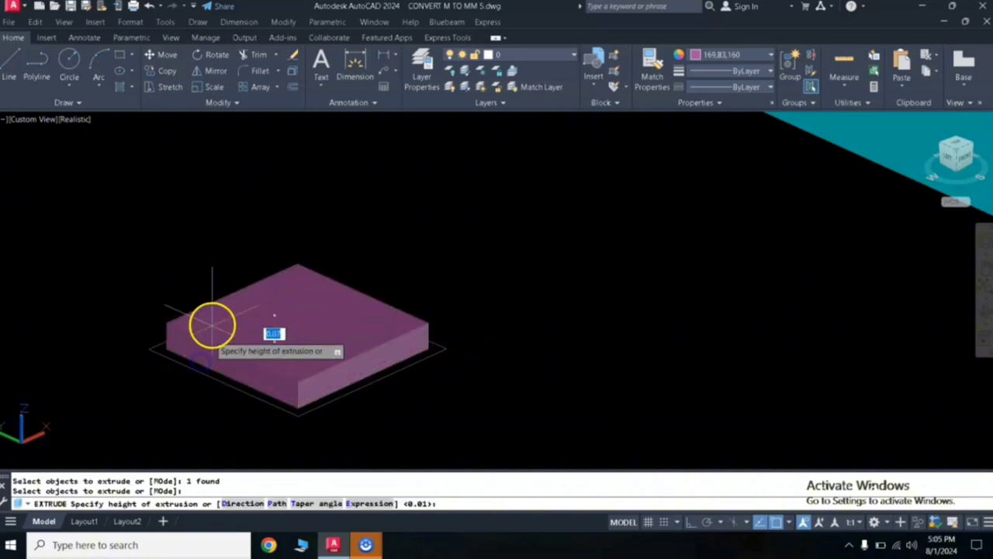
click(217, 271)
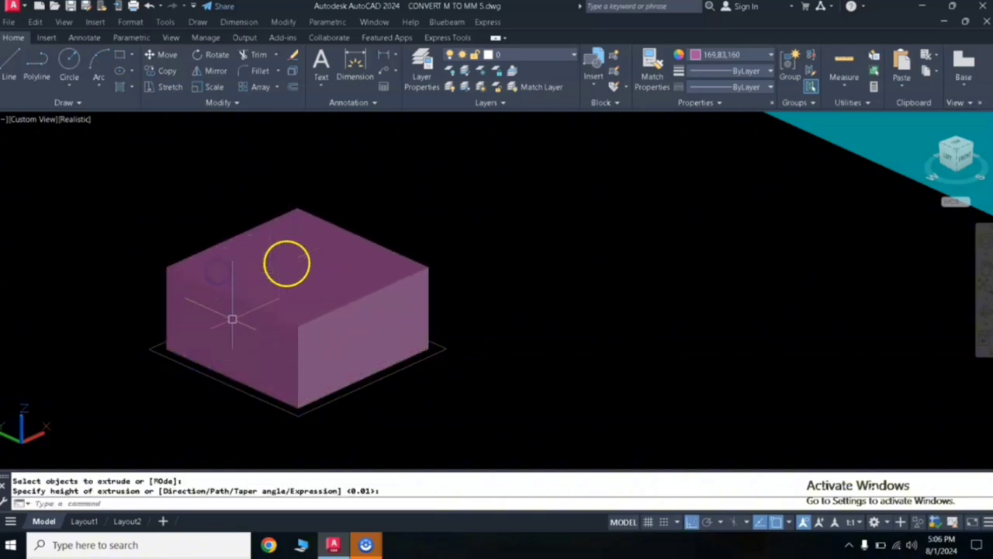
Extrude the outer rectangle to a height of 0.03.
key(Return)
click(198, 373)
key(Return)
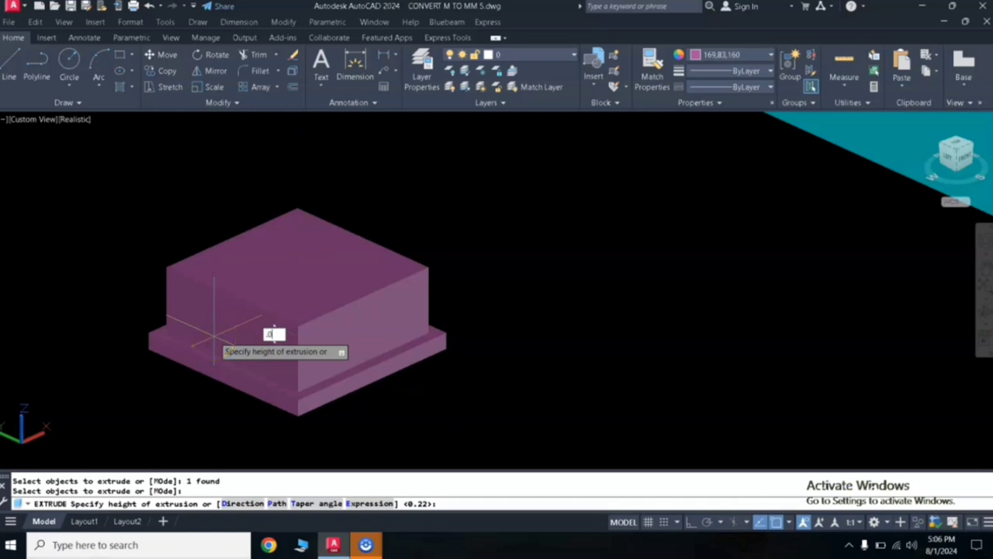
key(Return)
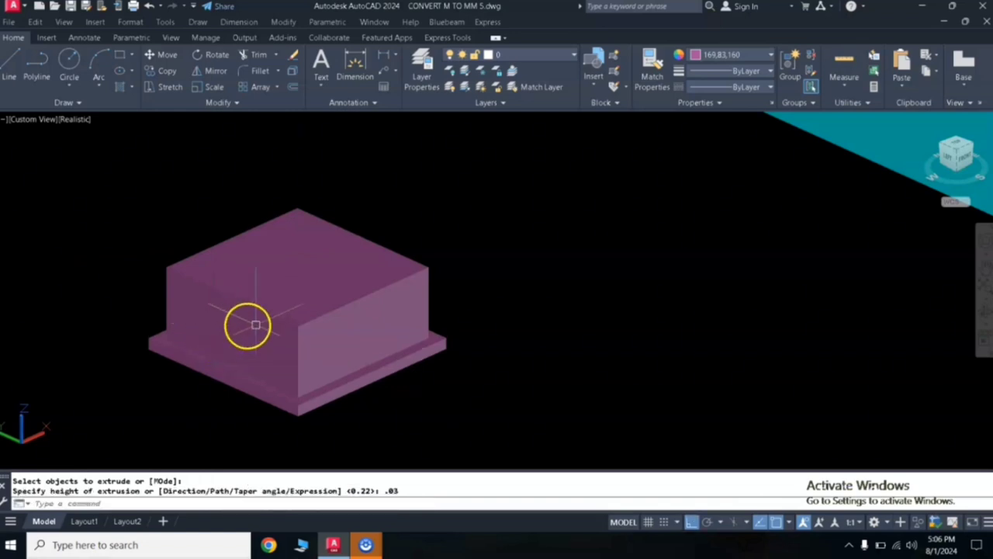
key(Return)
key(Return)
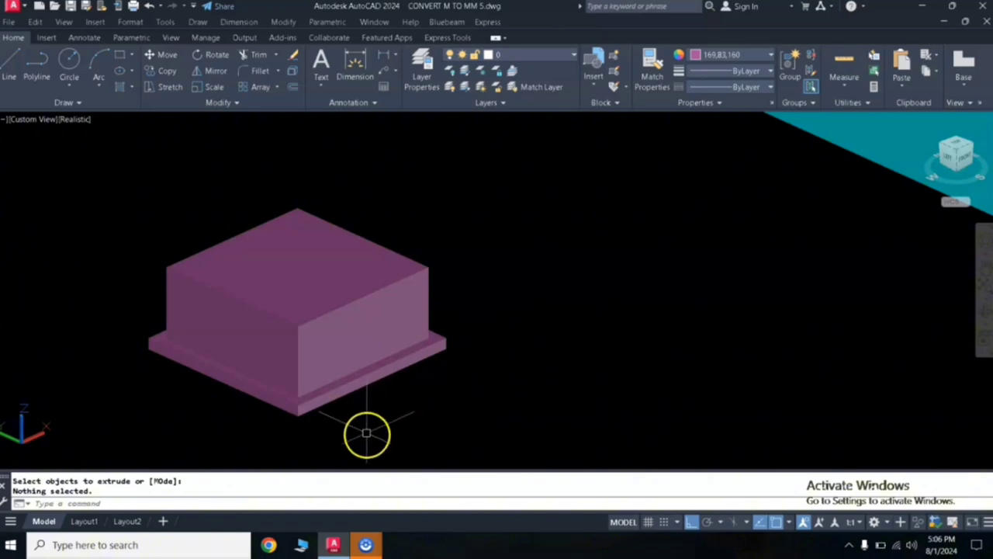
Subtract the taller inner block from the flat outer block to leave a hollow square frame.
text(su)
key(Return)
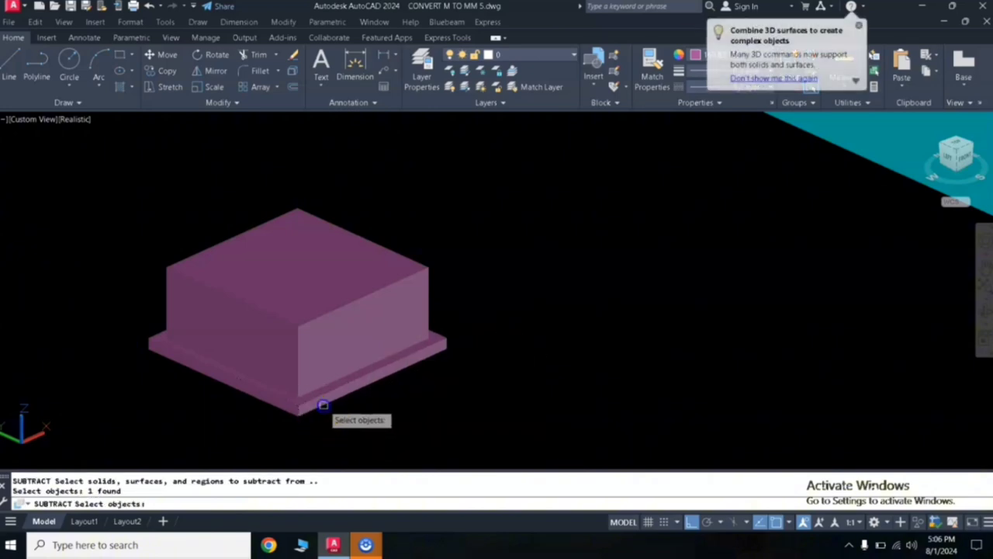
click(321, 411)
key(Return)
click(406, 277)
key(Return)
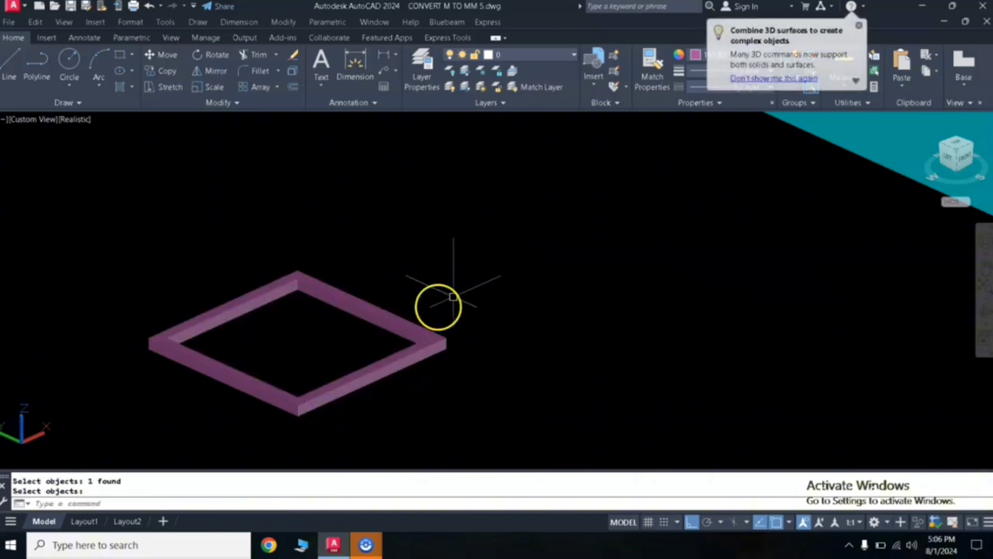
Change the colour of the square frame to orange.
click(483, 277)
click(289, 431)
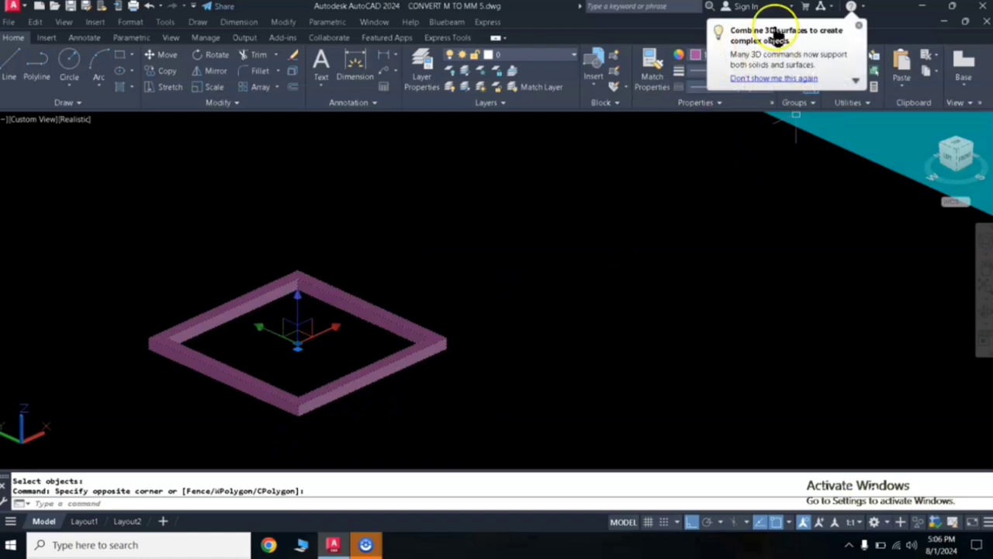
key(Escape)
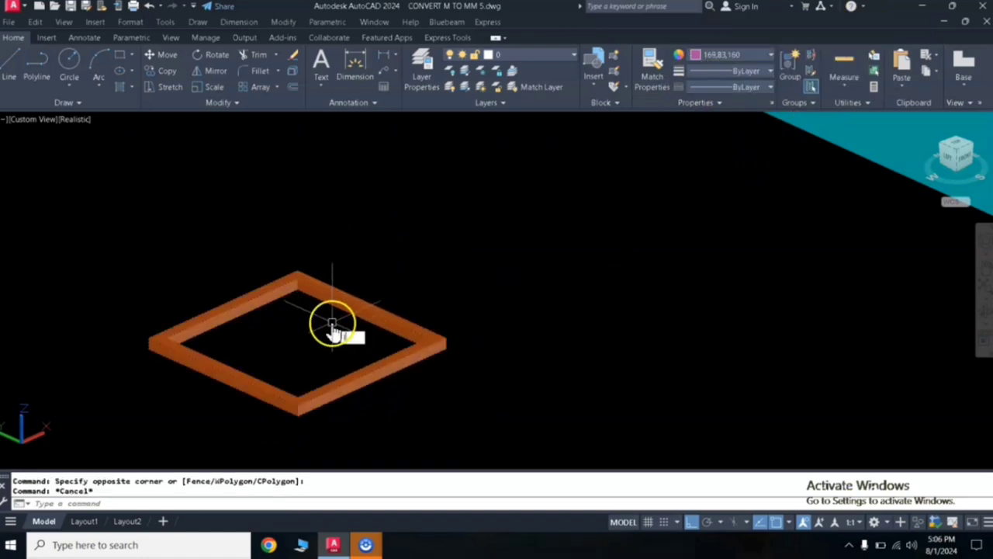
Draw two crossing centre lines between the midpoints of the frame's opposite sides.
text(L)
key(Return)
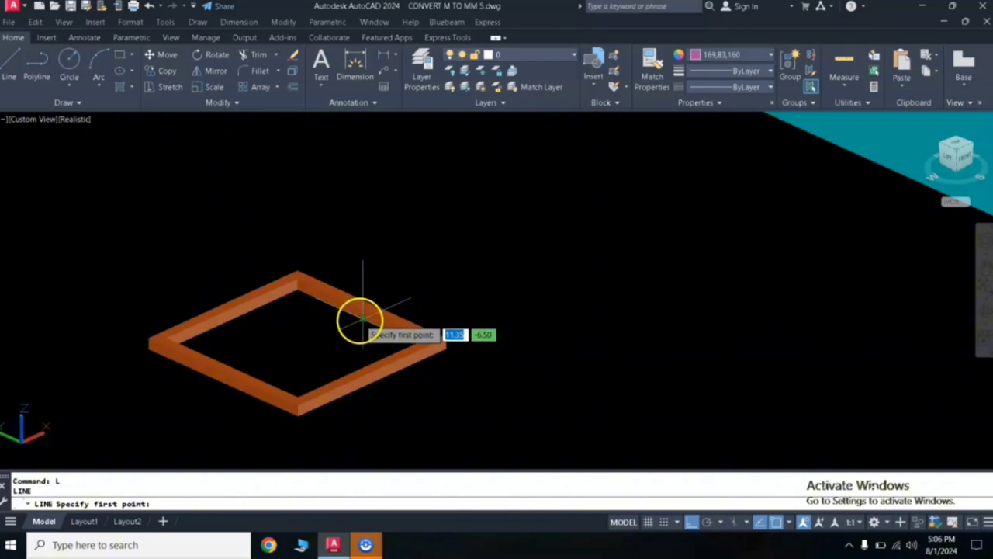
click(361, 318)
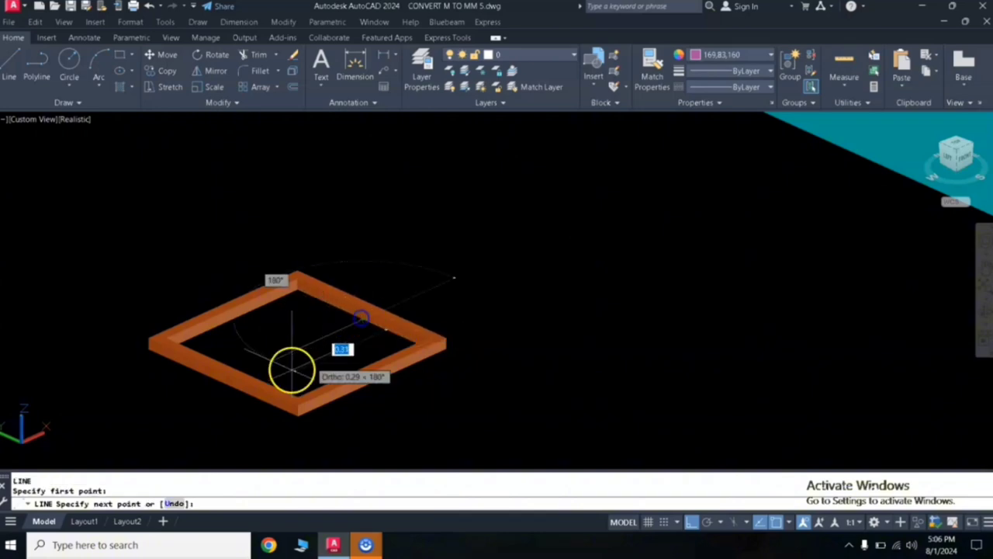
click(223, 382)
key(Return)
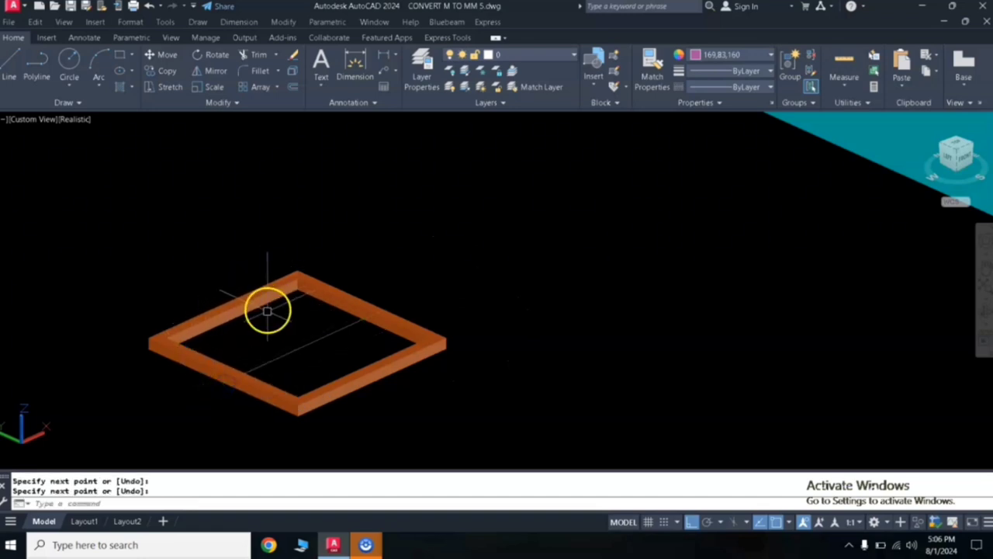
key(Return)
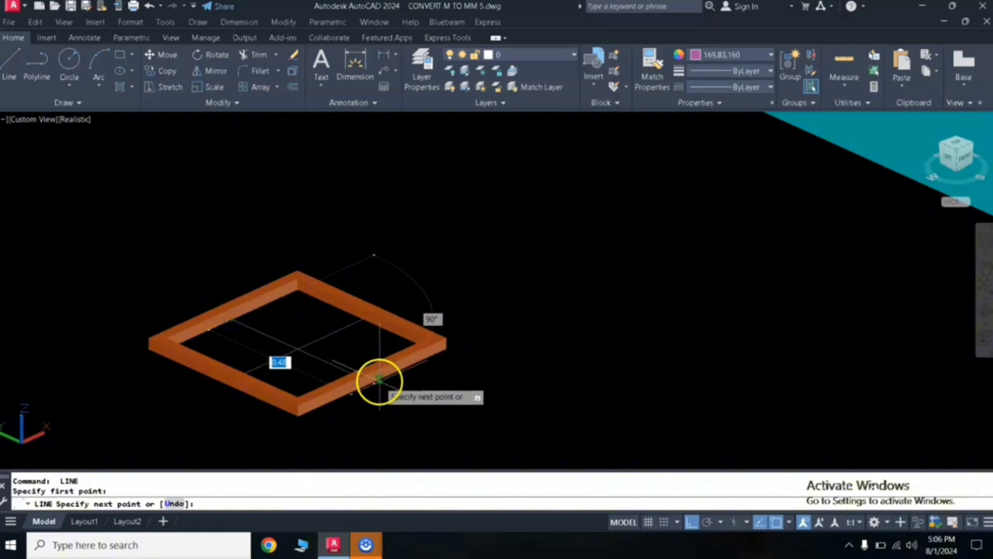
click(373, 382)
key(Return)
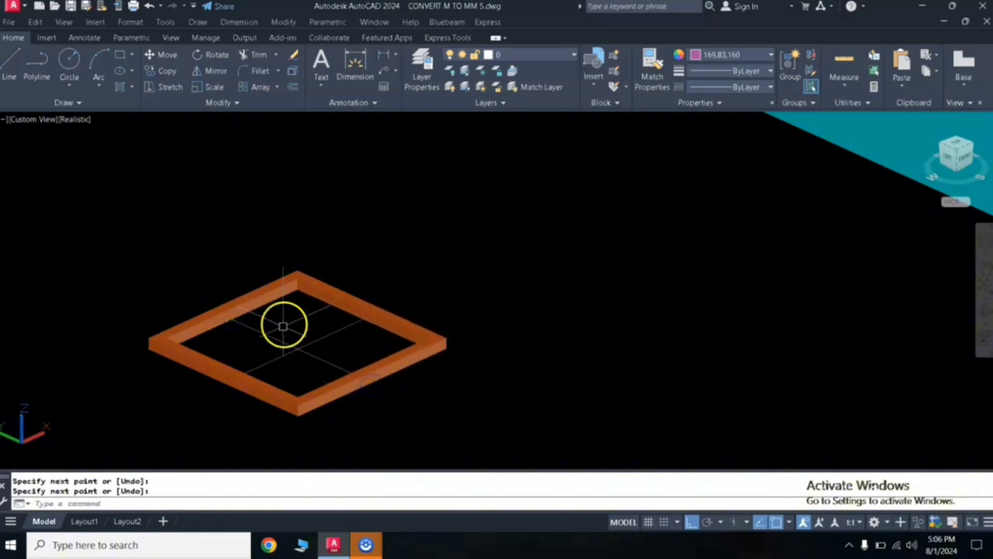
Offset the first centre line, along the X direction, by the same small distance to both sides.
scroll(282, 330, up, 4)
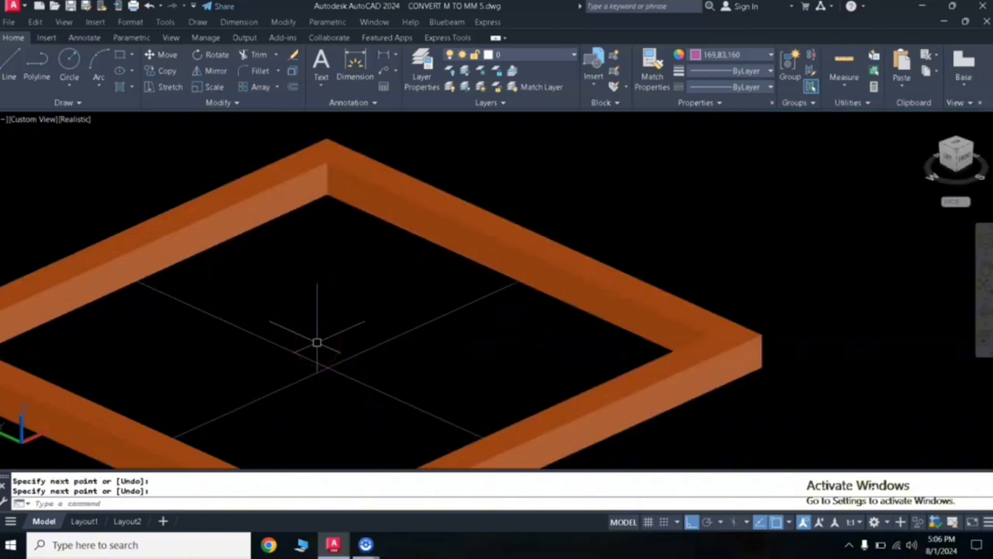
text(o)
key(Return)
text(.0)
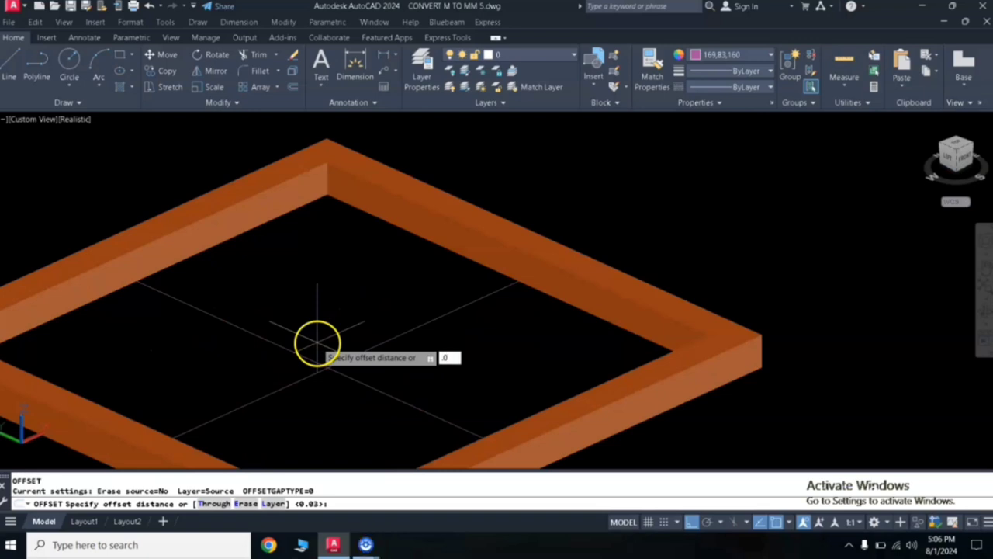
text(5)
key(Return)
click(366, 350)
click(409, 362)
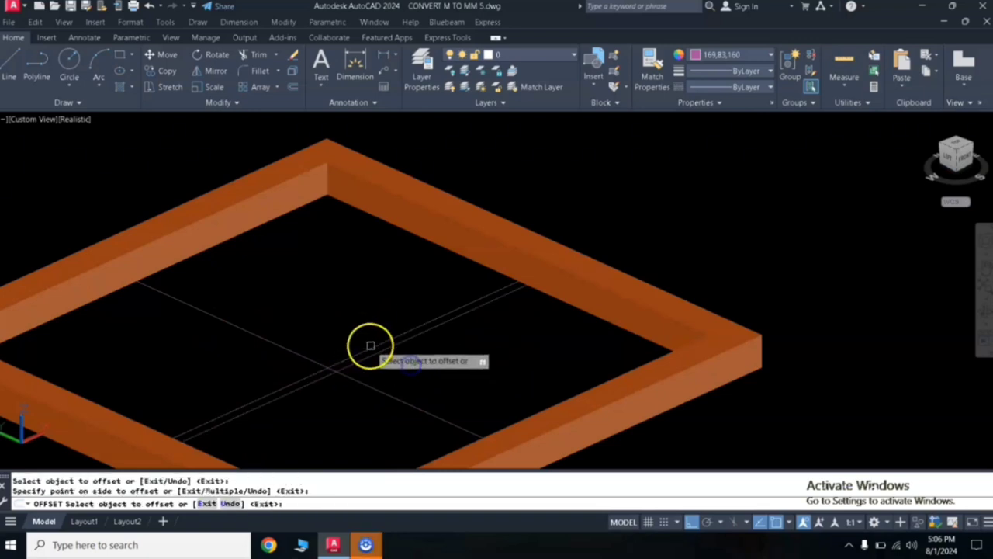
click(371, 343)
click(290, 346)
Offset the second centre line, along the Y direction, to both sides by the same distance.
click(285, 340)
click(288, 337)
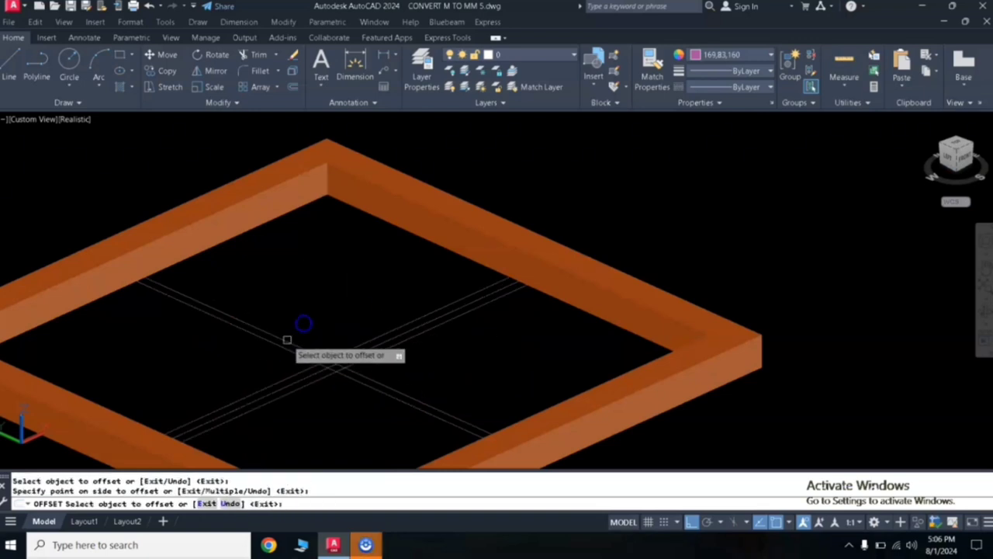
click(285, 349)
click(255, 377)
key(Return)
Erase the two original centre lines between the offset pairs.
scroll(350, 377, up, 3)
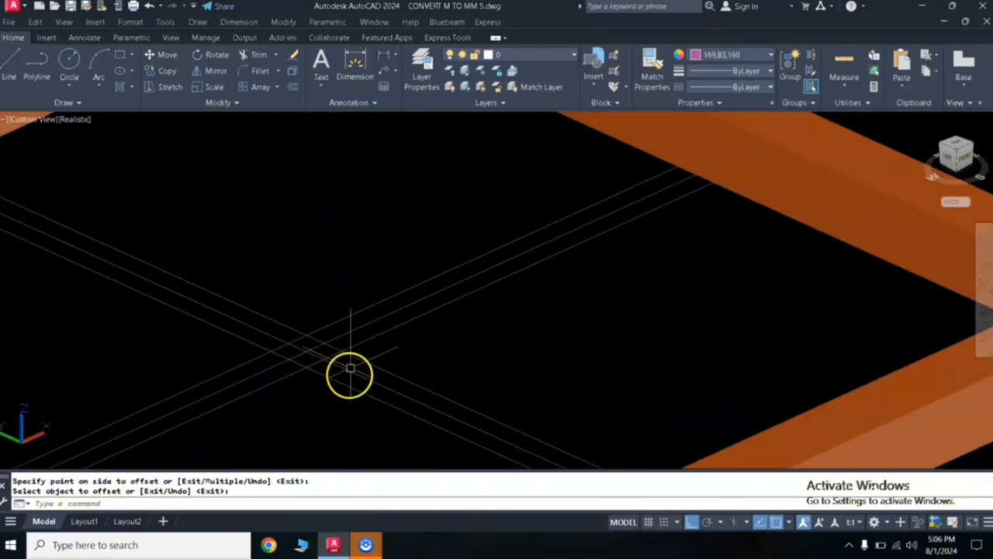
click(361, 325)
click(282, 361)
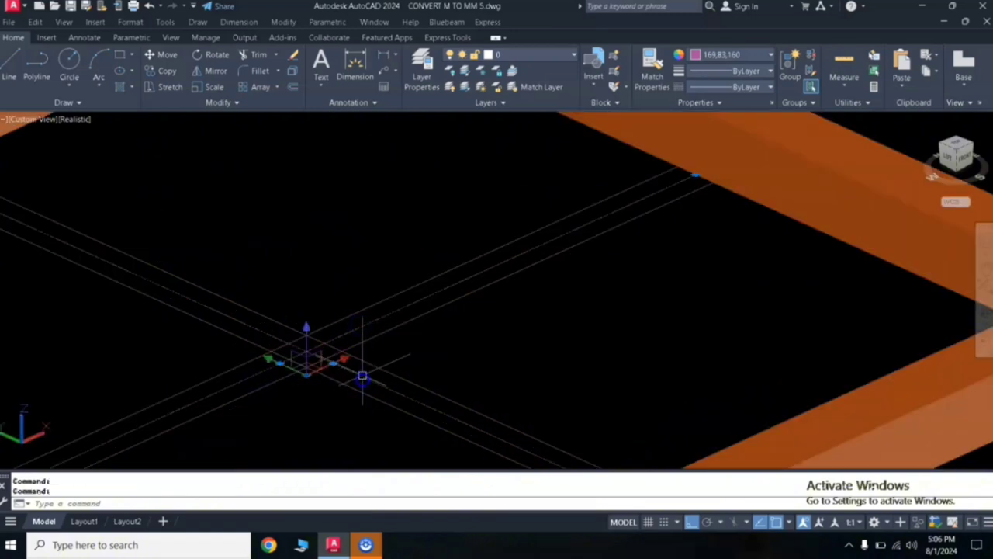
text(e)
key(Return)
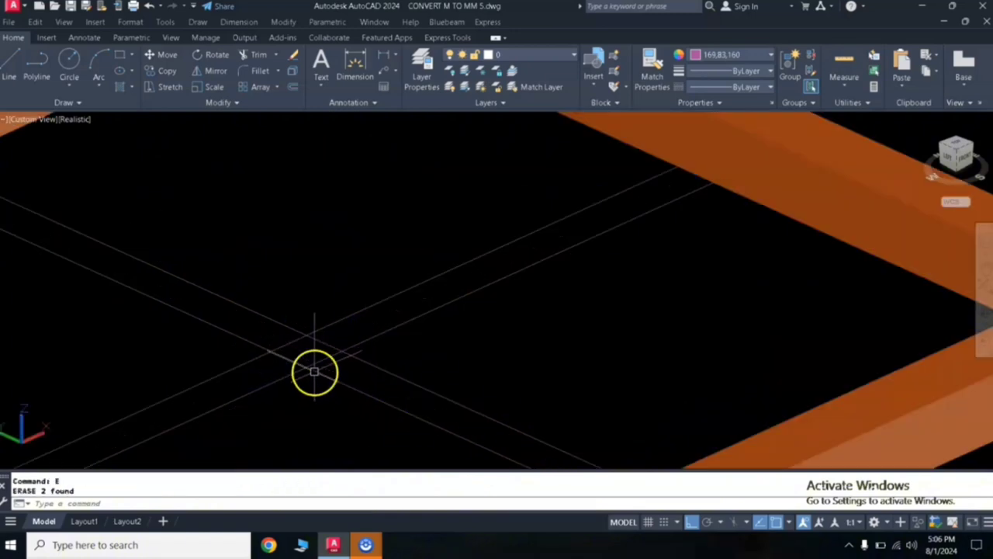
Trim the line segments inside the crossing so the offset lines outline one open cross.
text(tr)
key(Return)
click(321, 351)
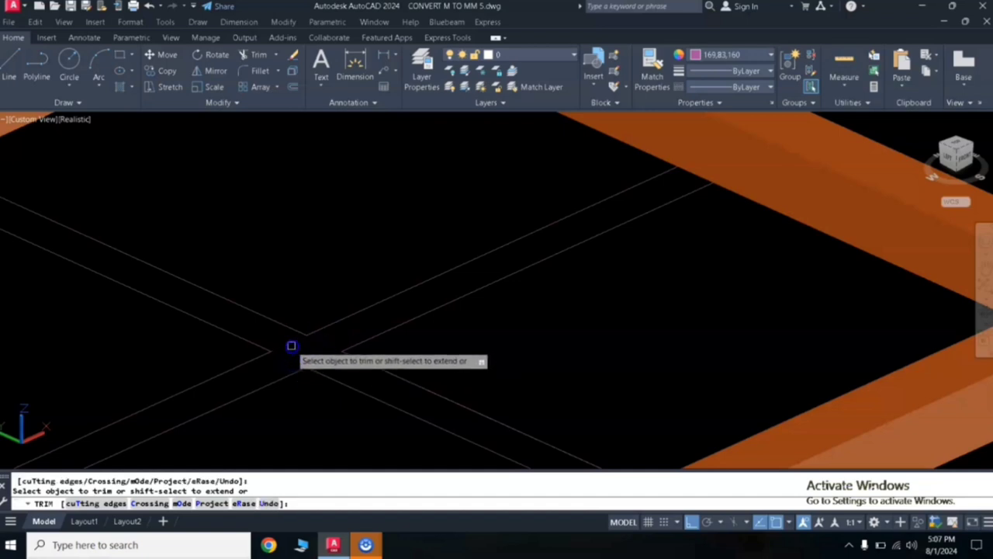
key(Return)
Presspull the cross-shaped area inside the frame to a height of 0.03.
scroll(302, 351, down, 4)
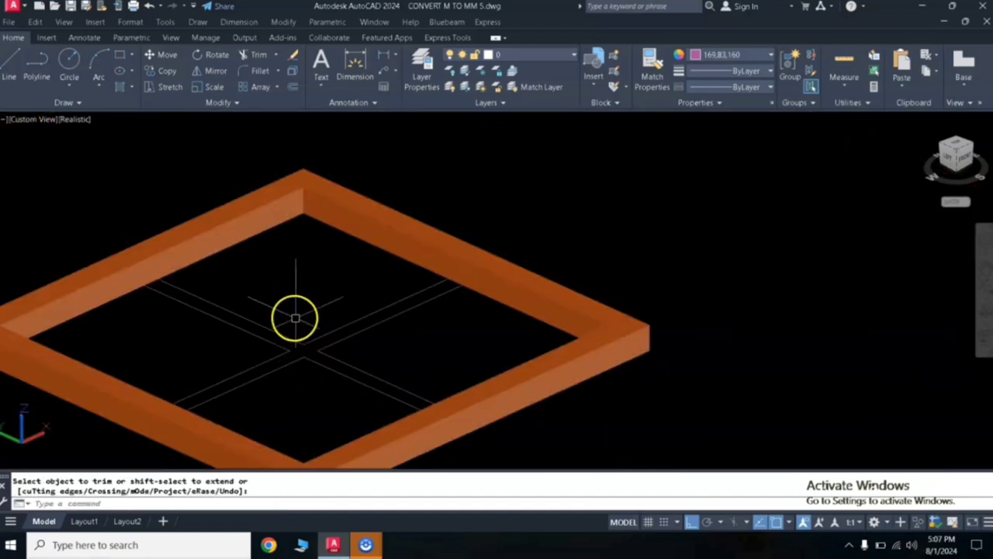
middle_drag(299, 311, 350, 289)
text(p)
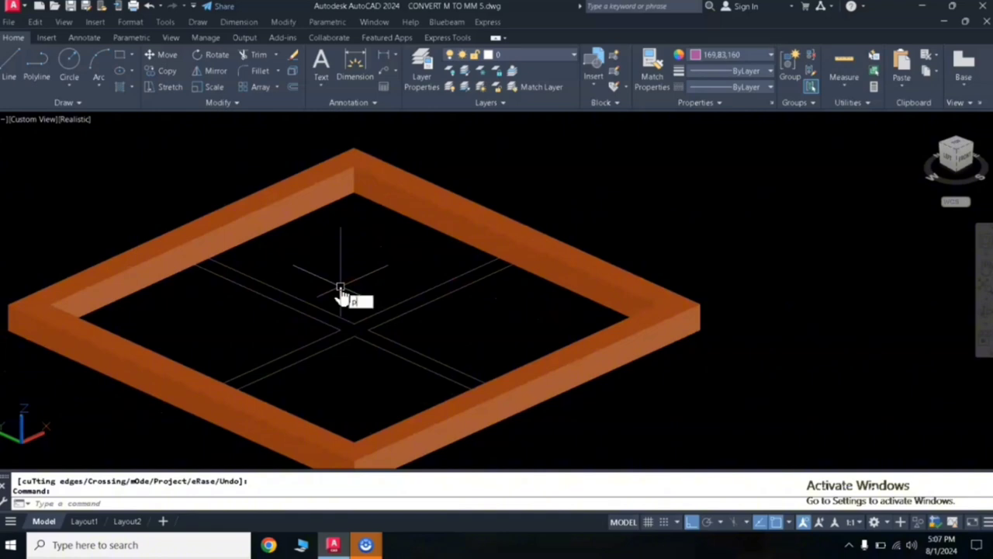
text(ress)
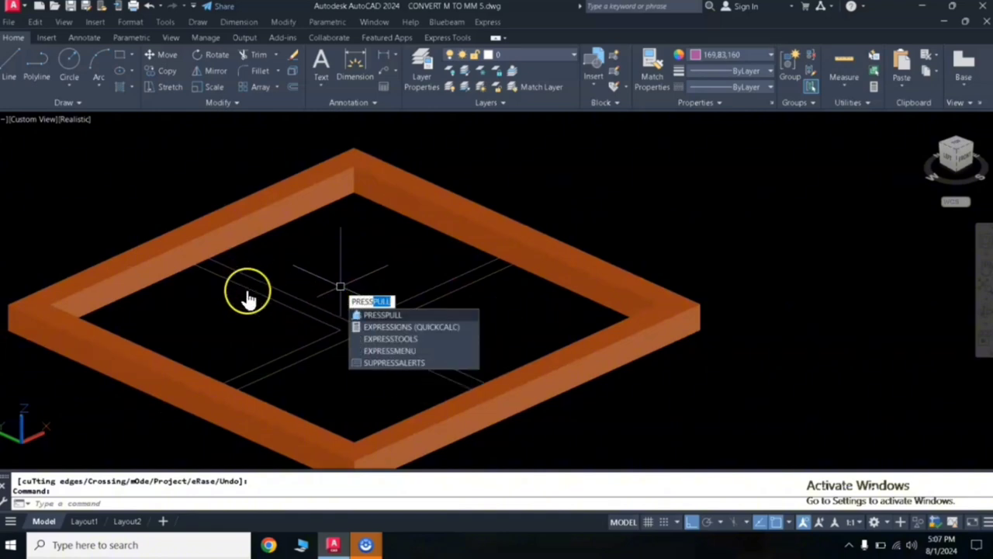
click(376, 315)
click(357, 332)
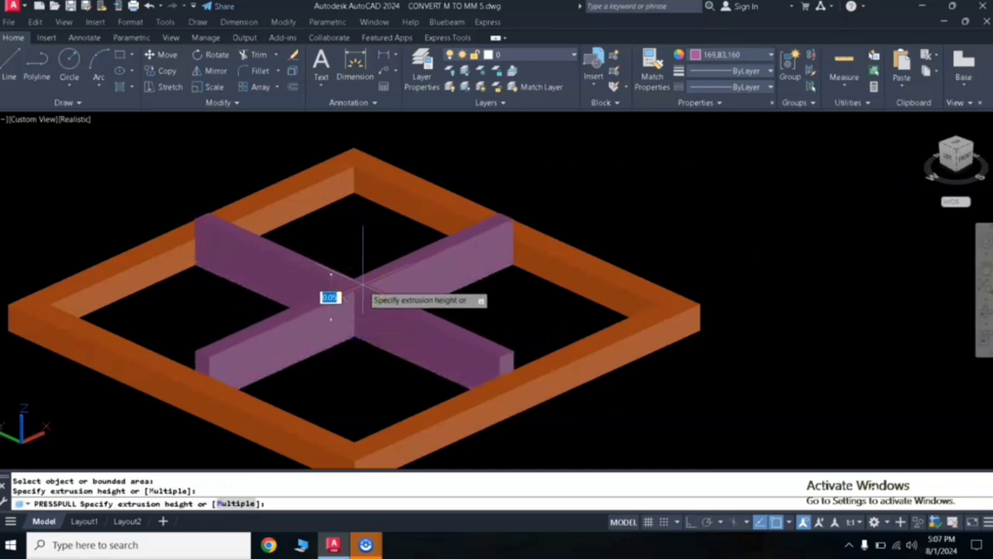
key(Return)
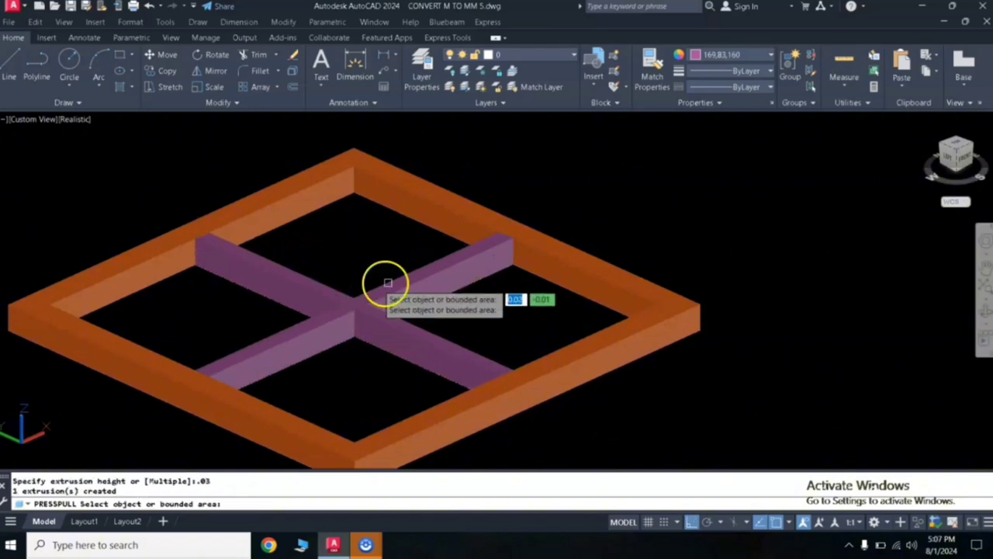
Change the color of the cross bars to 242,103,34 to match the outer frame, and clear the selection.
click(421, 336)
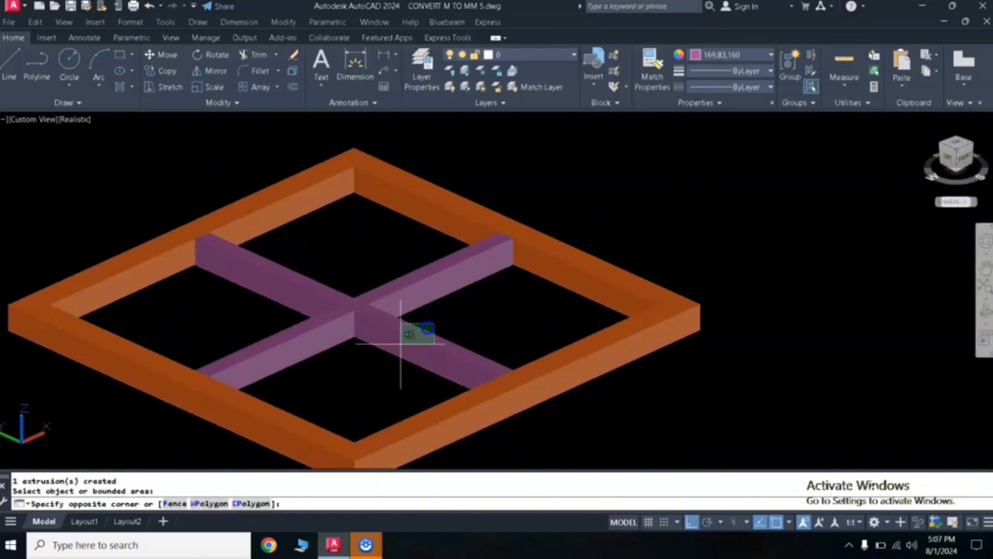
click(539, 255)
click(736, 56)
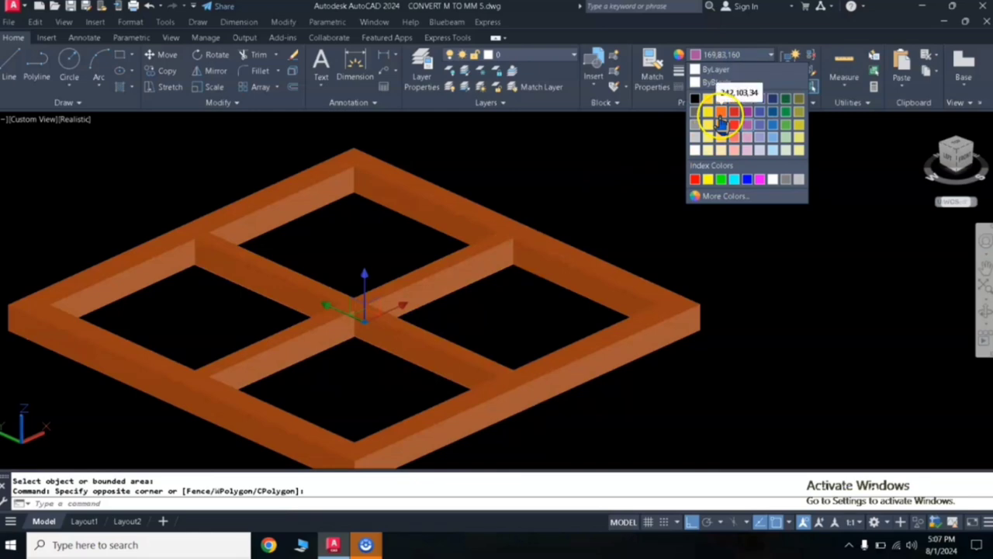
key(Escape)
key(Escape)
key(Escape)
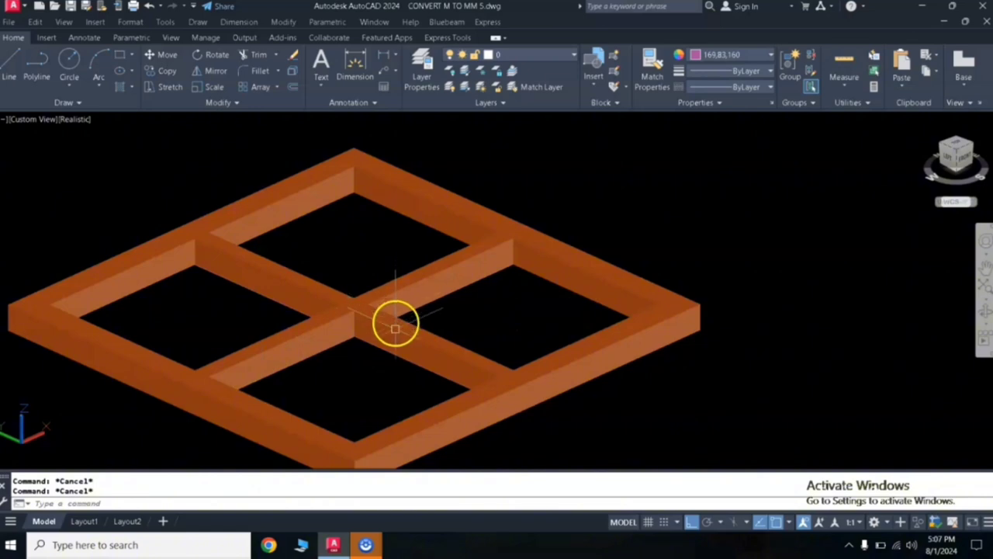
Presspull the rear opening between the frame and the cross bars to a height of 0.01 as a glass pane.
text(pre)
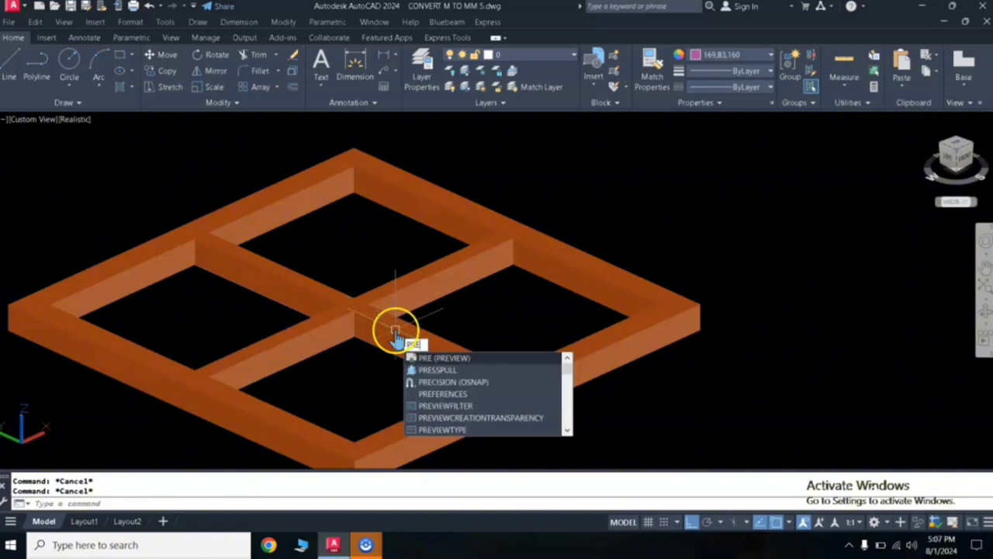
click(423, 370)
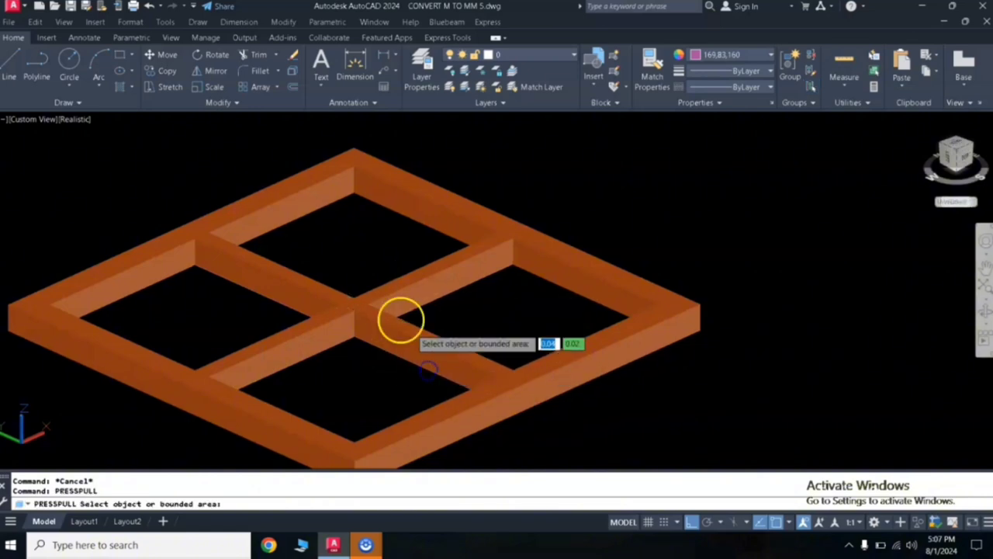
click(365, 257)
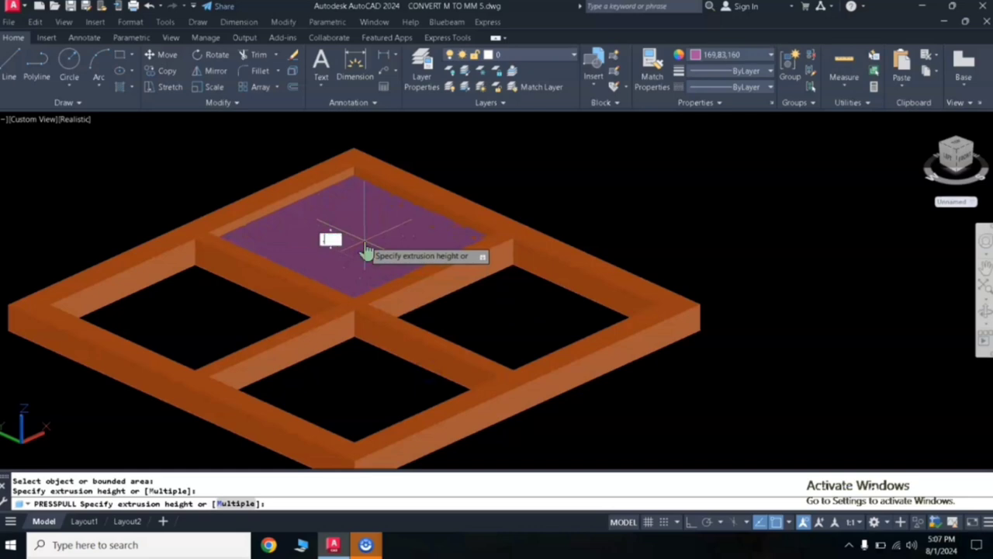
text(.01)
key(Return)
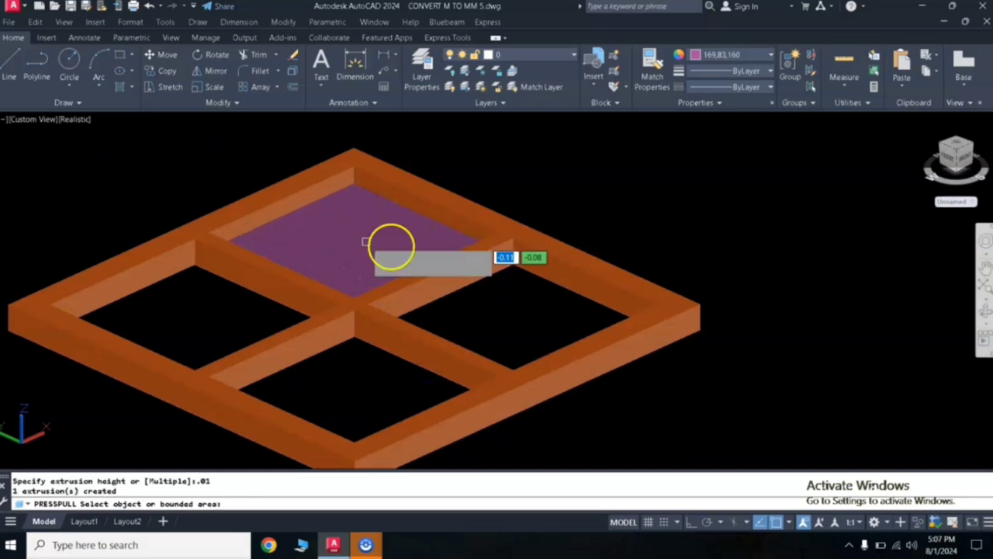
Move the glass pane up by half the frame thickness, from the frame's lower outer corner to the midpoint of its vertical edge.
click(329, 215)
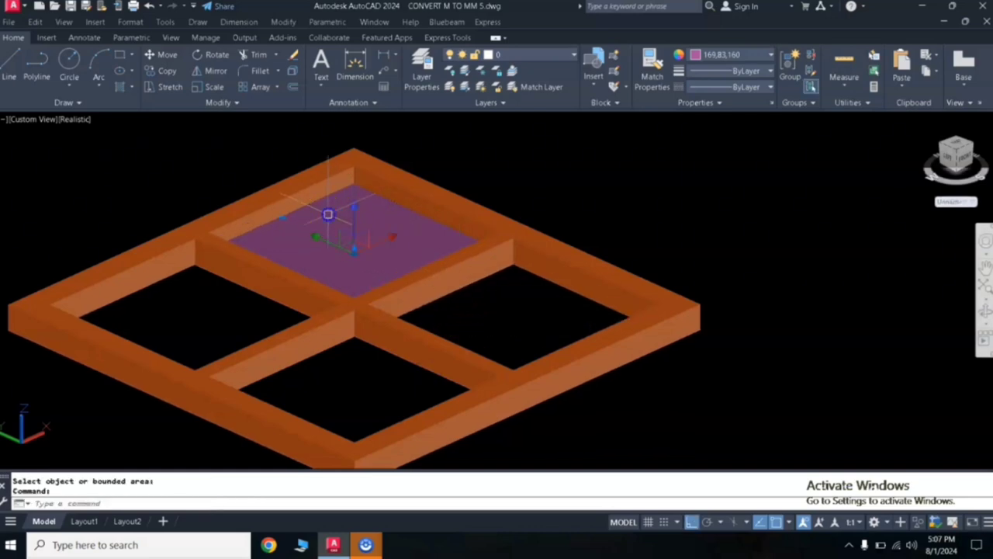
text(m)
key(Return)
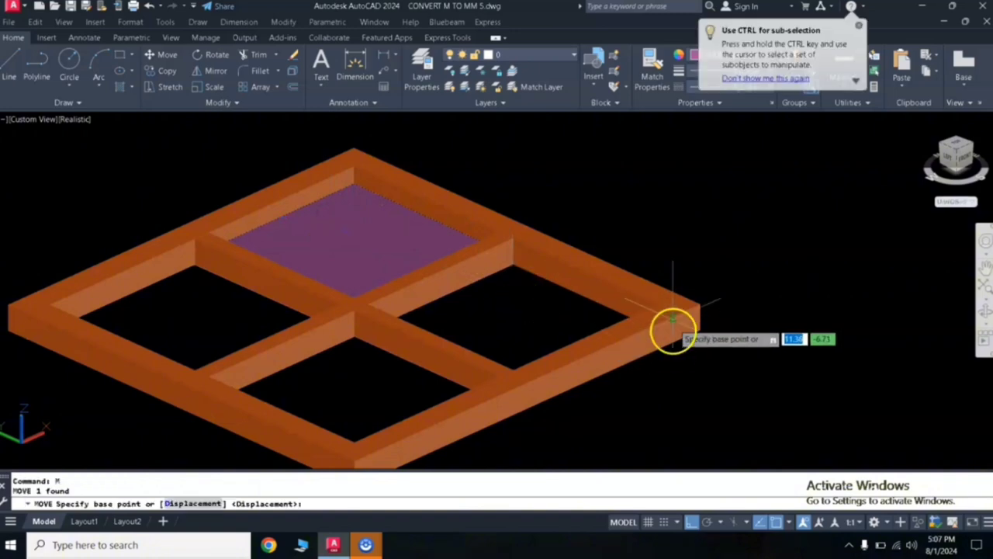
click(698, 332)
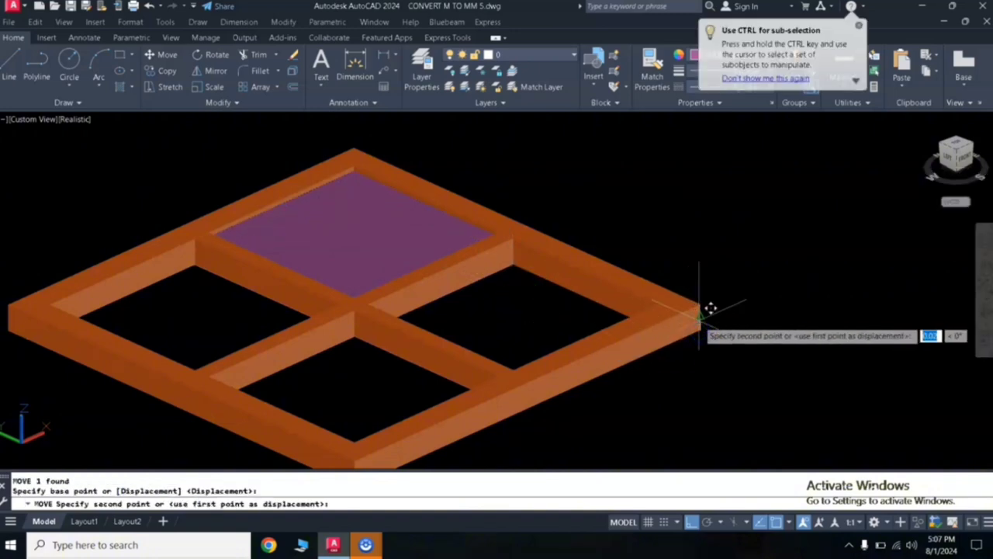
click(699, 318)
Try mirroring the glass pane across the frame's centre line along X, keeping the source, and undo the mirror.
click(341, 249)
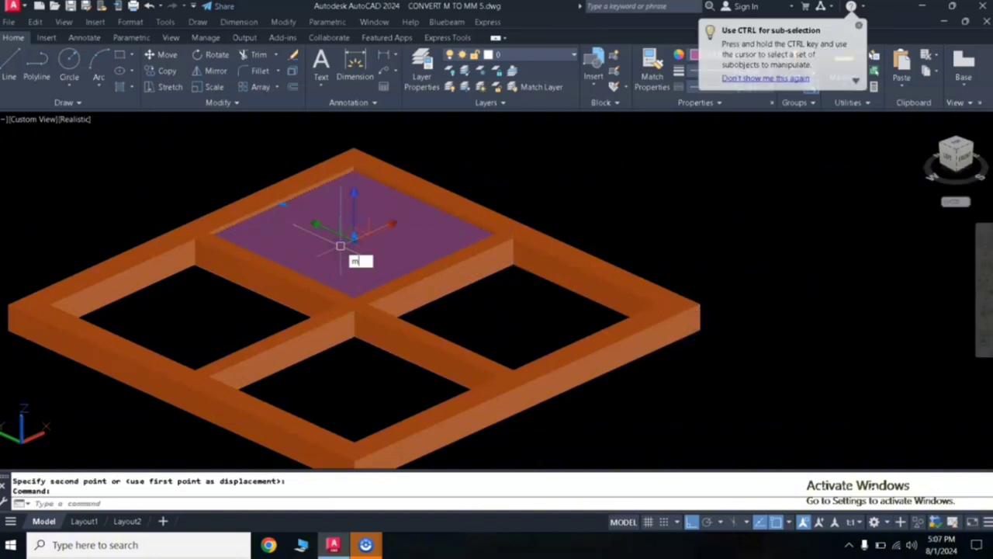
text(mi)
key(Return)
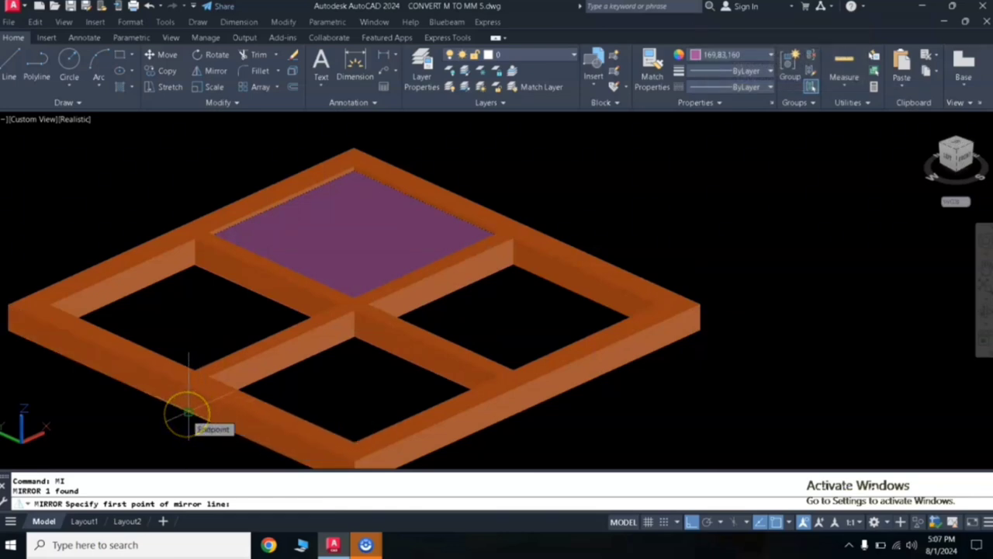
click(189, 411)
click(137, 447)
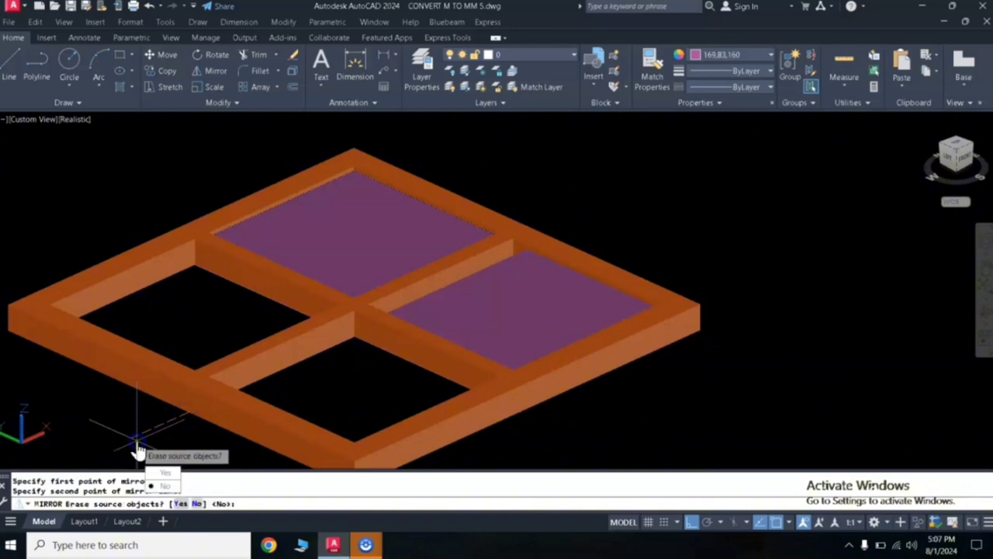
key(Return)
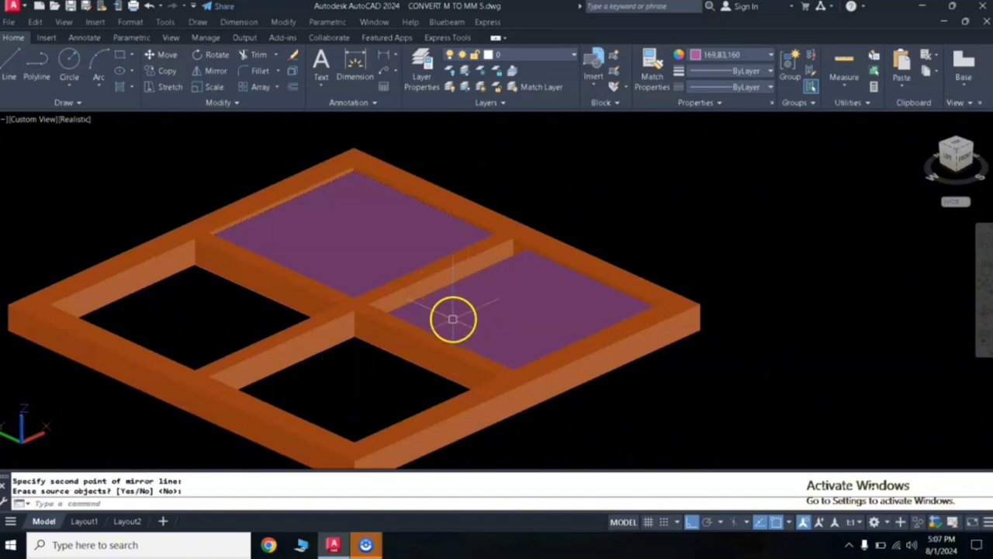
text(u)
key(Return)
Mirror the glass pane across the frame's centre line along Y into the adjacent opening, keeping the source pane.
scroll(470, 288, down, 2)
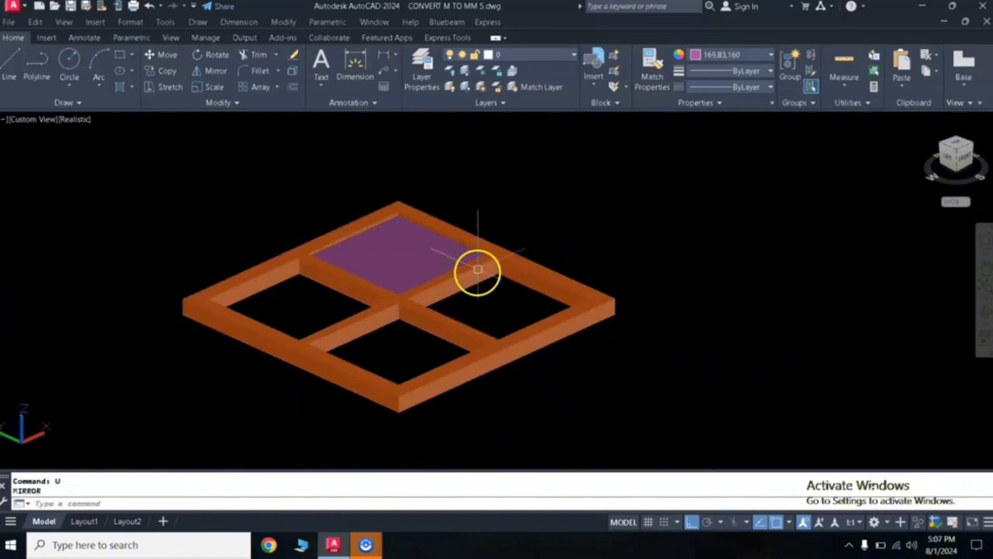
click(428, 253)
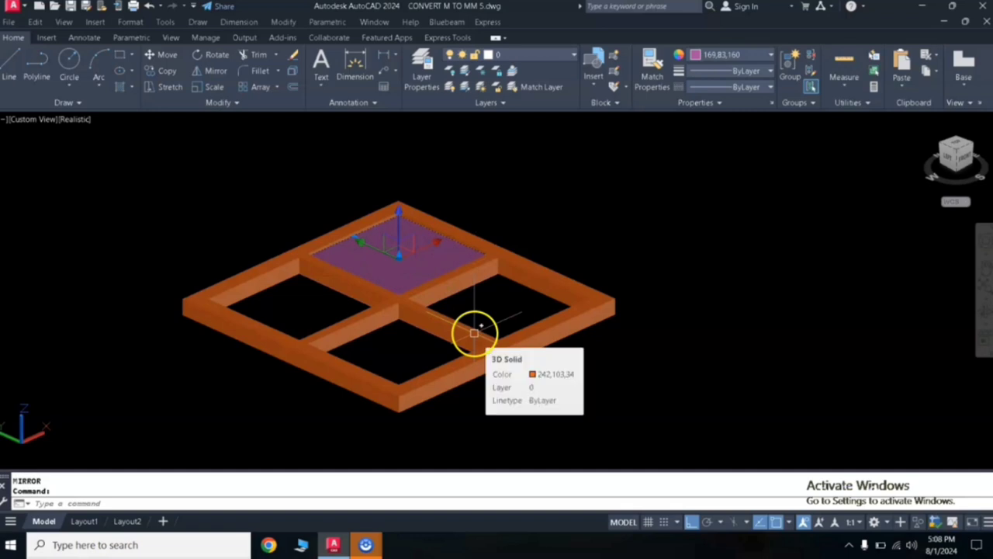
key(Return)
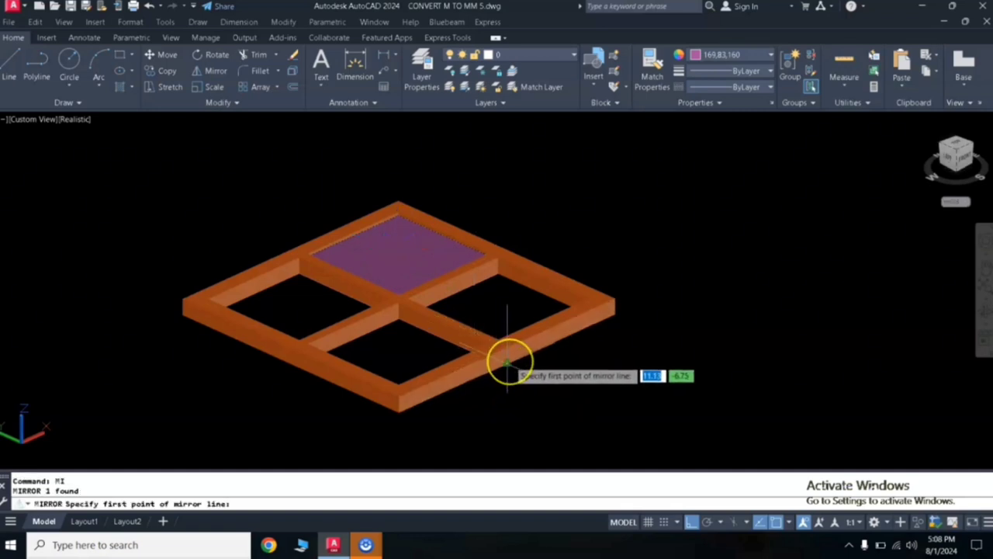
click(508, 362)
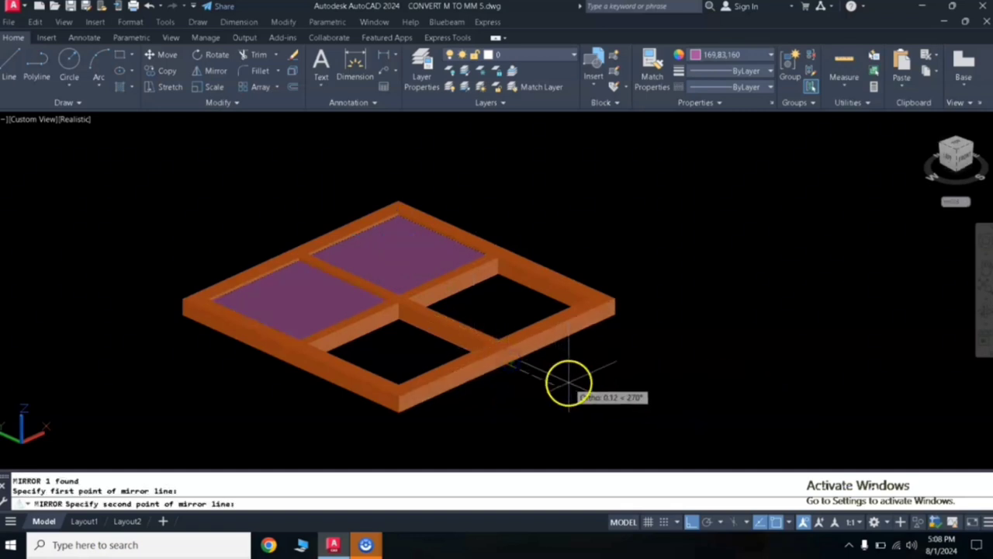
click(570, 387)
key(Return)
Mirror both glass panes across the frame's centre line along X to fill the two empty openings, keeping the sources.
key(Return)
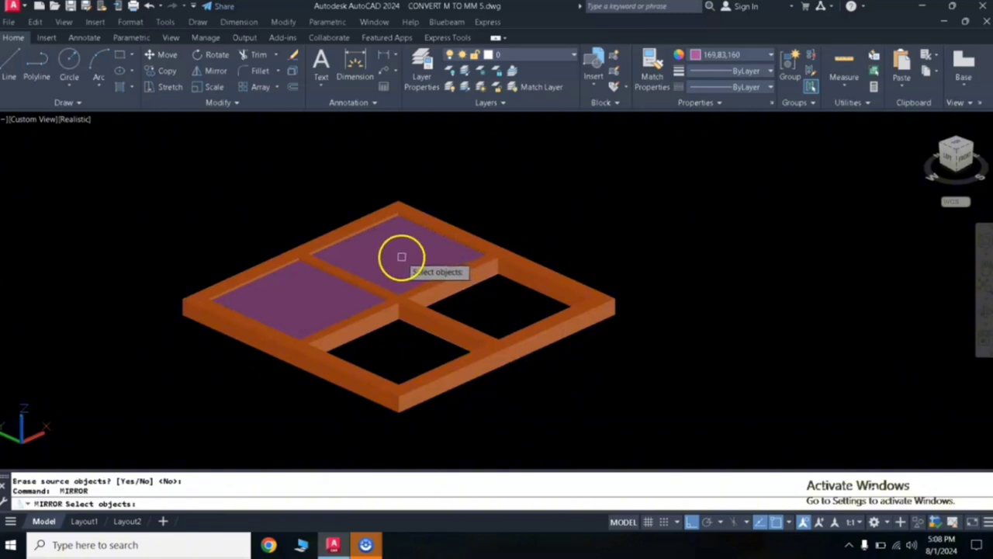
click(388, 264)
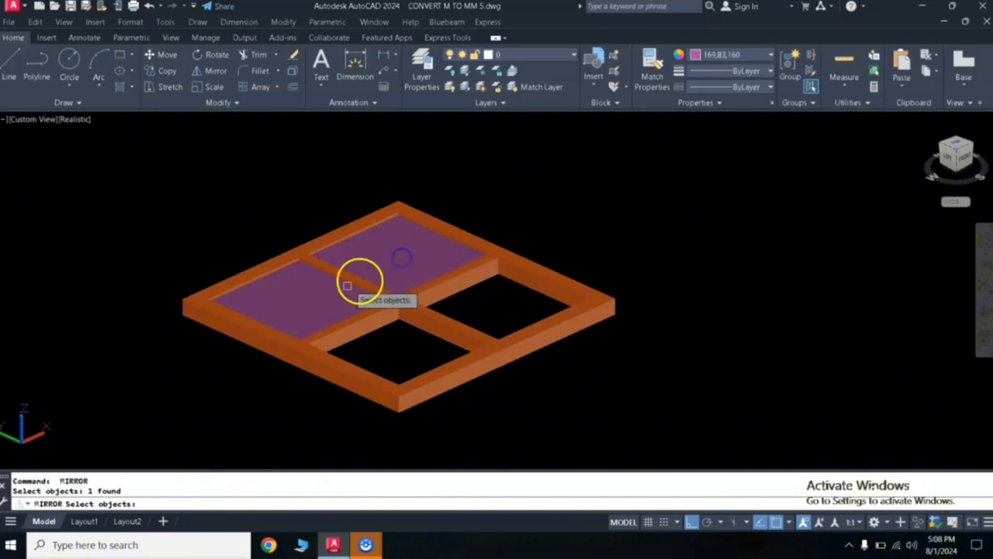
click(313, 305)
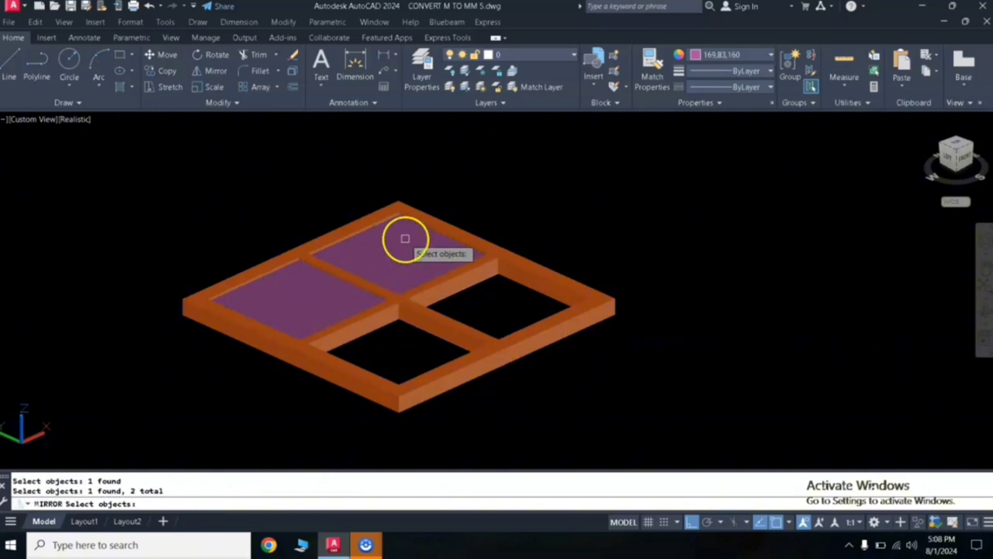
key(Return)
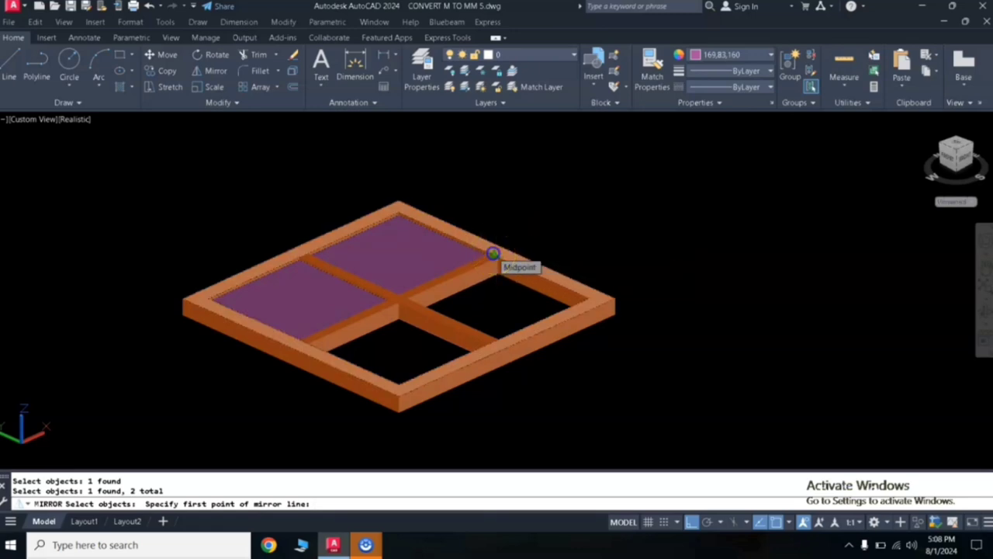
click(493, 253)
click(558, 204)
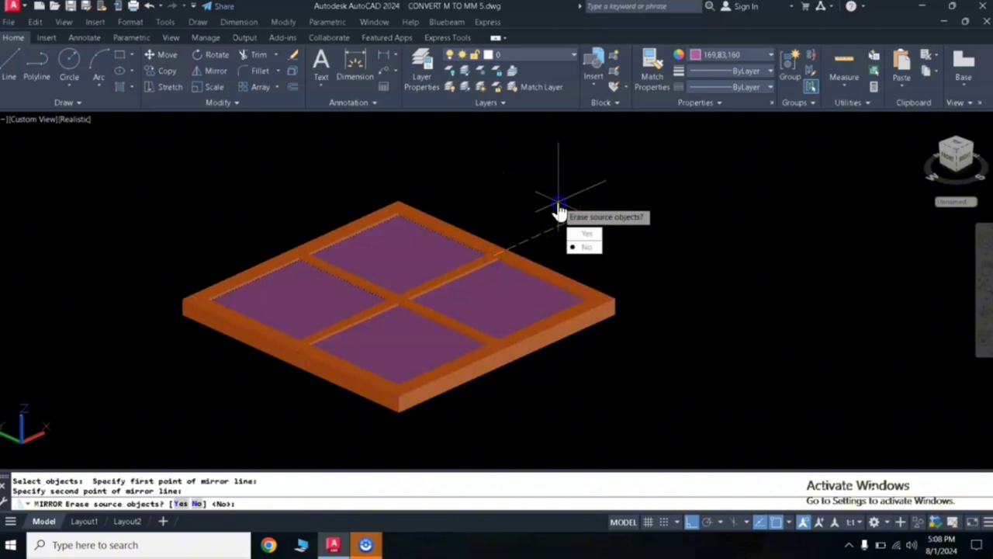
key(Return)
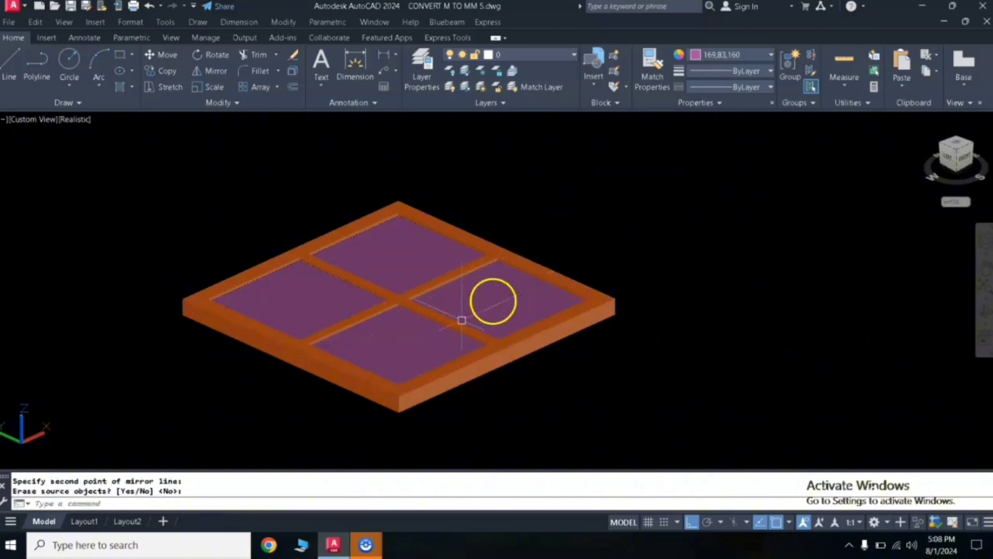
Group the frame, cross bars and all four glass panes into one unnamed group.
scroll(457, 332, down, 3)
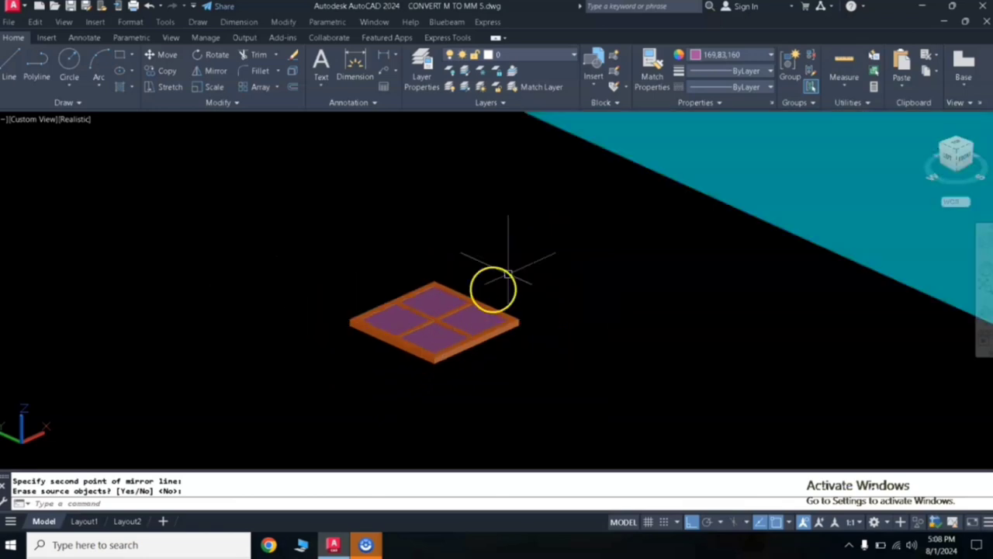
click(556, 236)
click(310, 404)
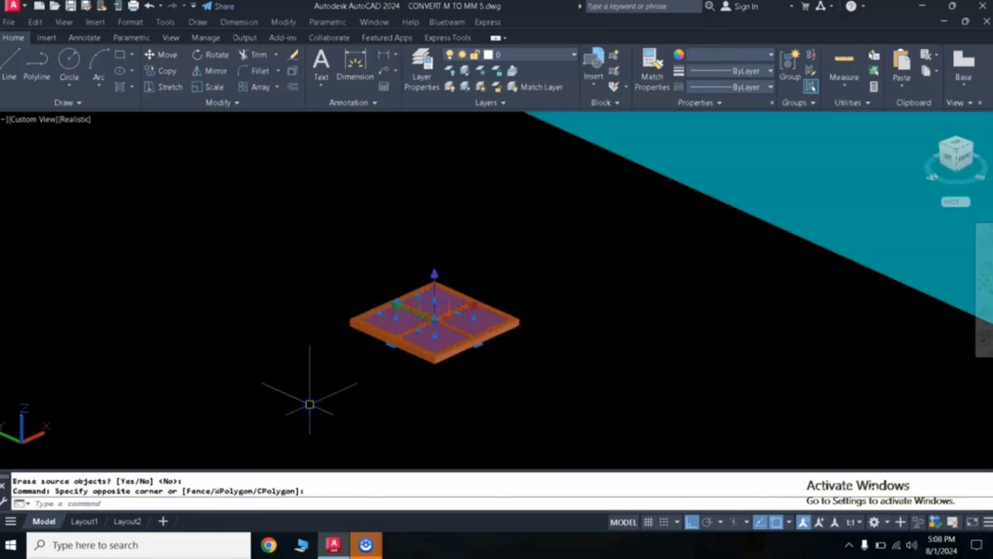
text(grou)
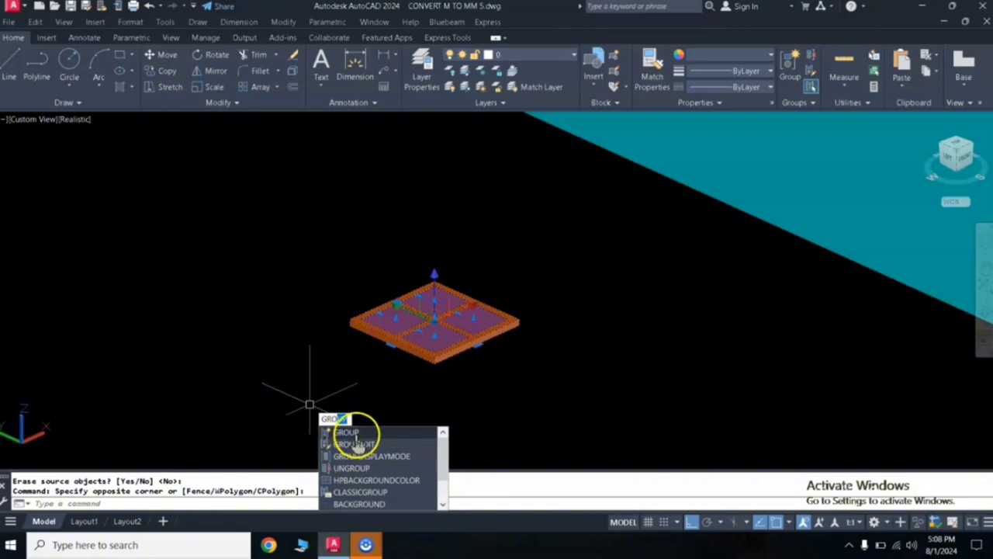
click(353, 432)
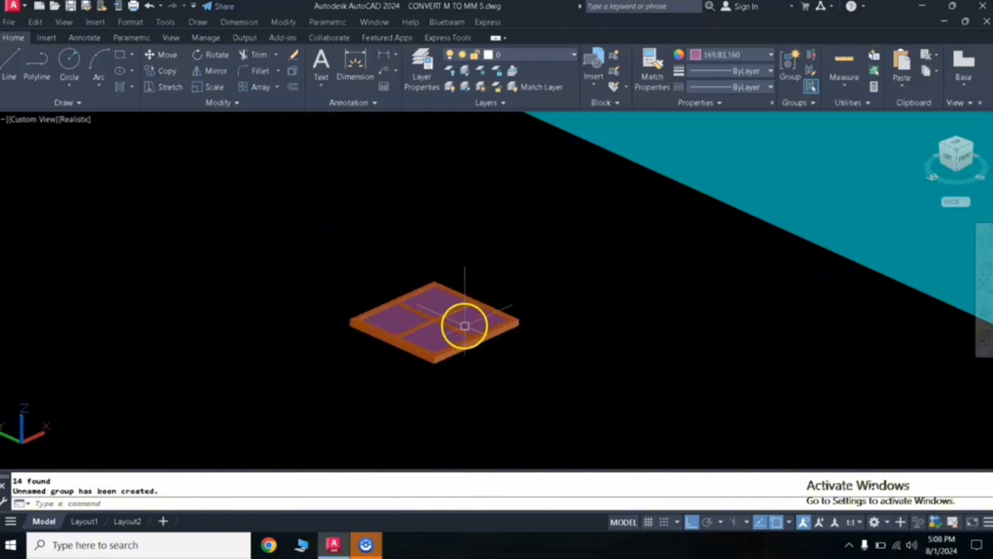
Stand the window group upright by rotating it 90 degrees in 3D about a two-point axis along its lower outer edge in Y.
click(535, 243)
click(341, 398)
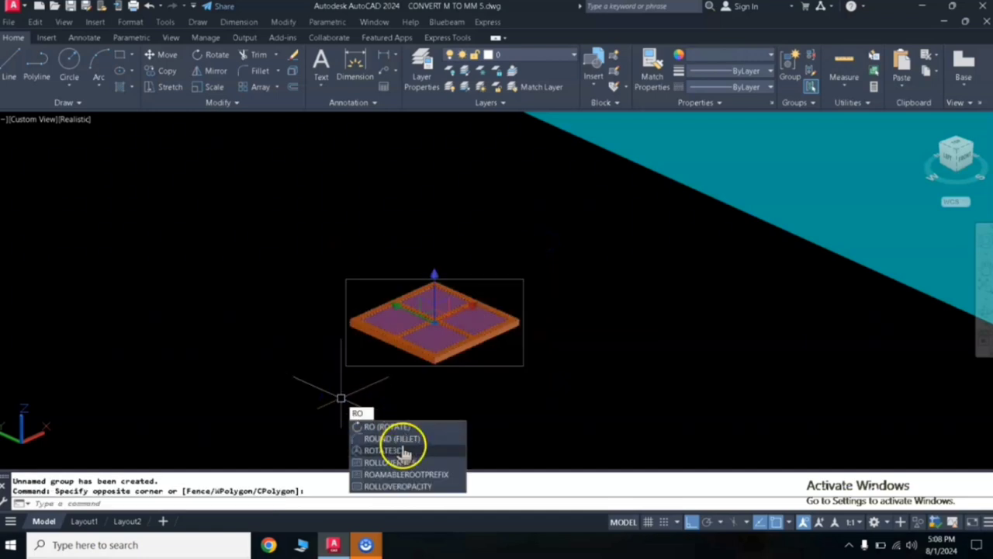
click(388, 450)
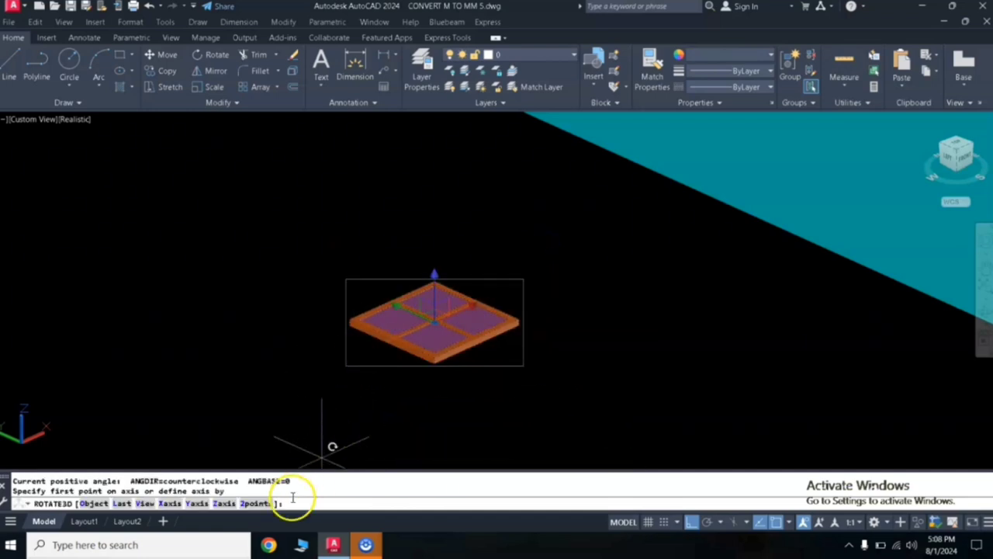
click(256, 503)
click(350, 323)
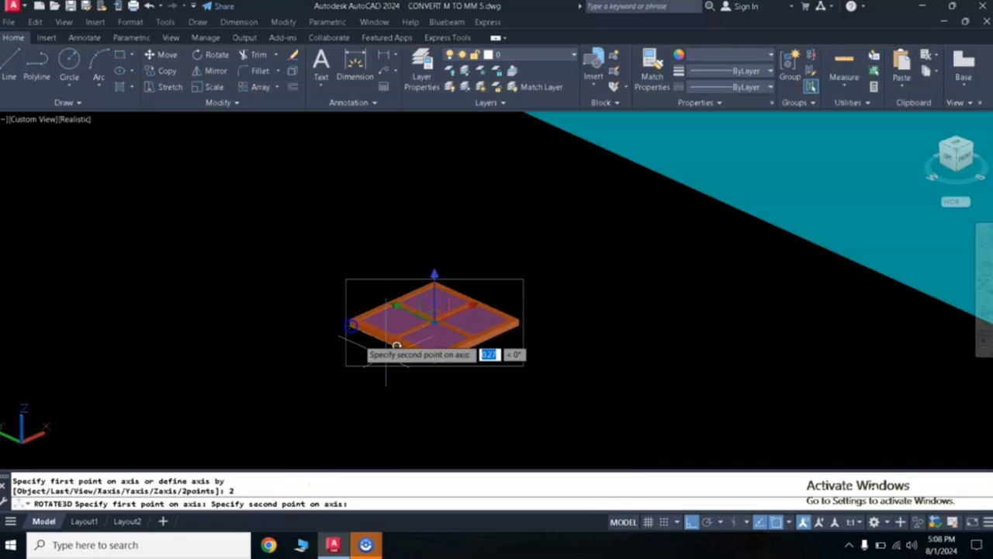
click(482, 399)
text(9)
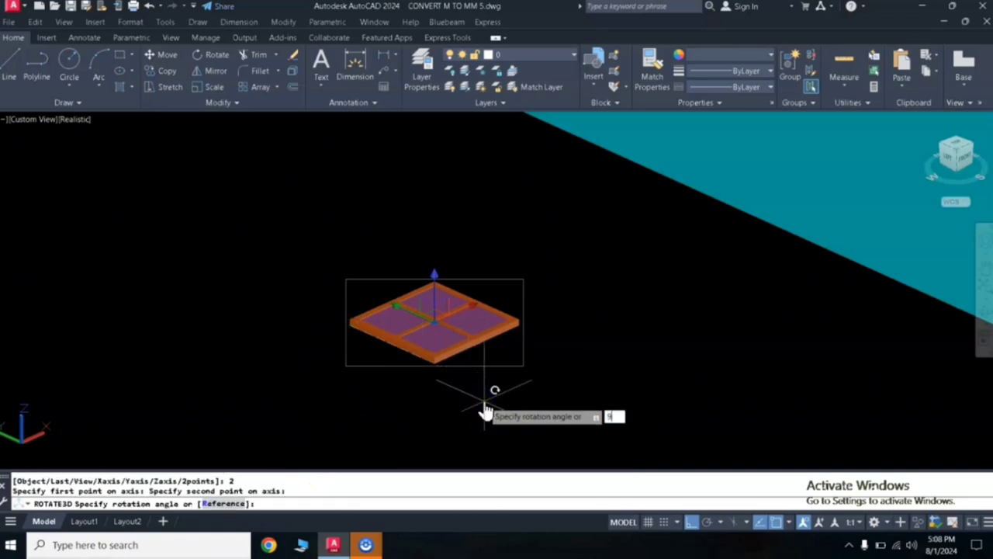
text(0)
key(Return)
Move the window group with MOCORO from its frame's lower corner midpoint to the sill-edge midpoint of a small side-wall opening.
click(486, 215)
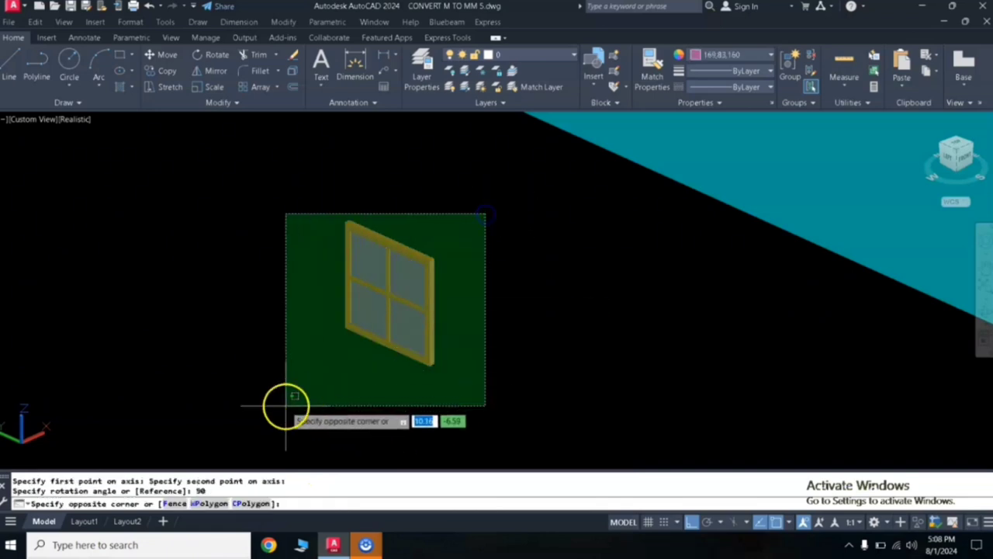
click(286, 404)
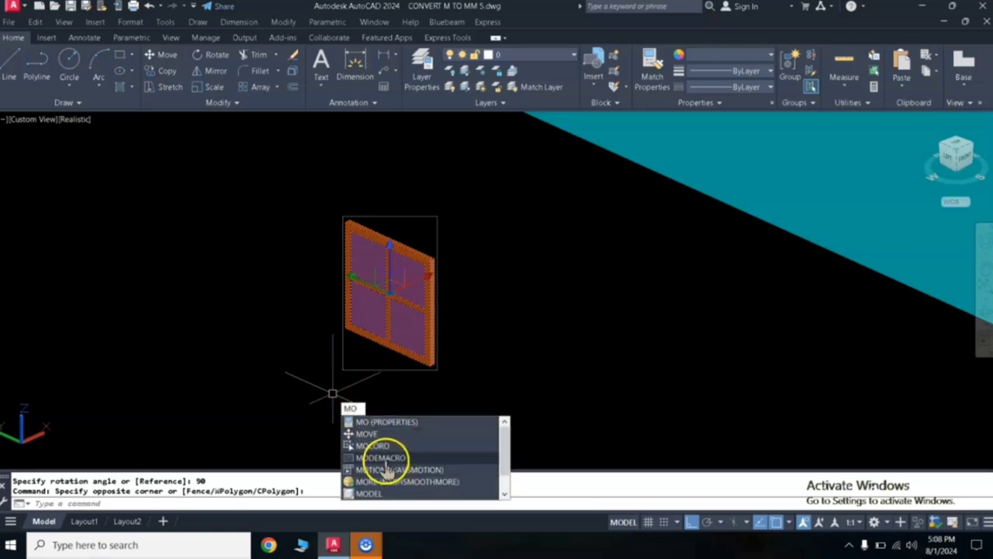
click(415, 445)
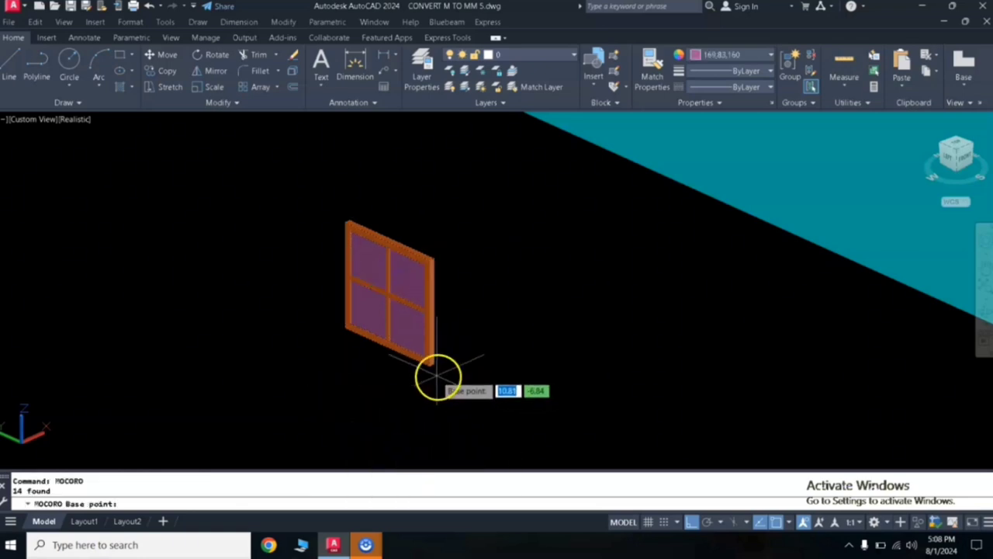
scroll(439, 376, down, 4)
scroll(413, 343, up, 4)
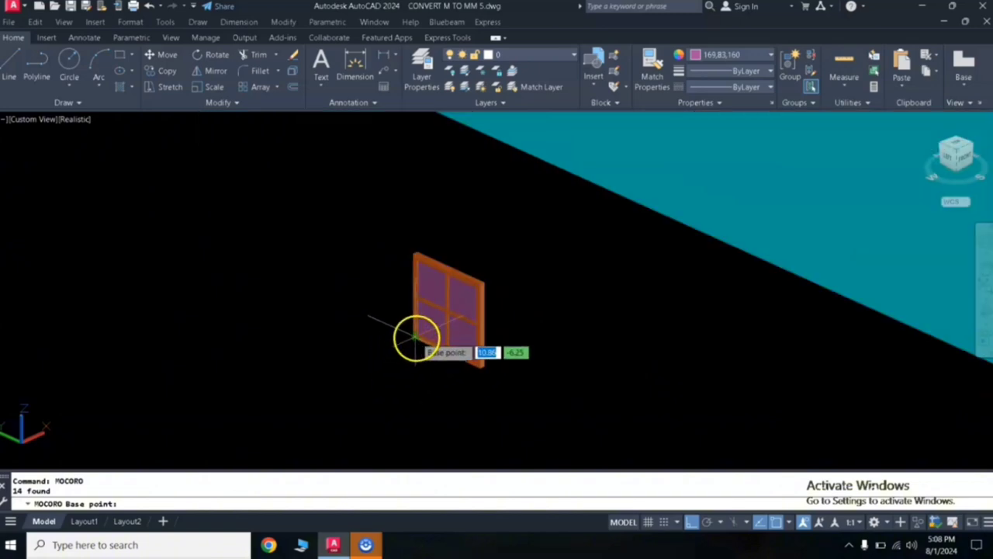
scroll(412, 345, up, 5)
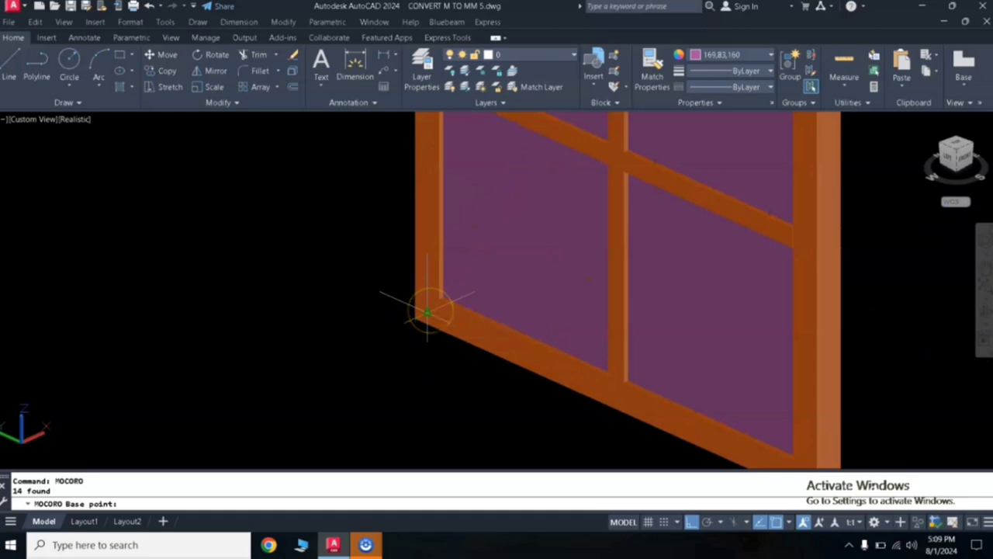
click(427, 313)
click(456, 357)
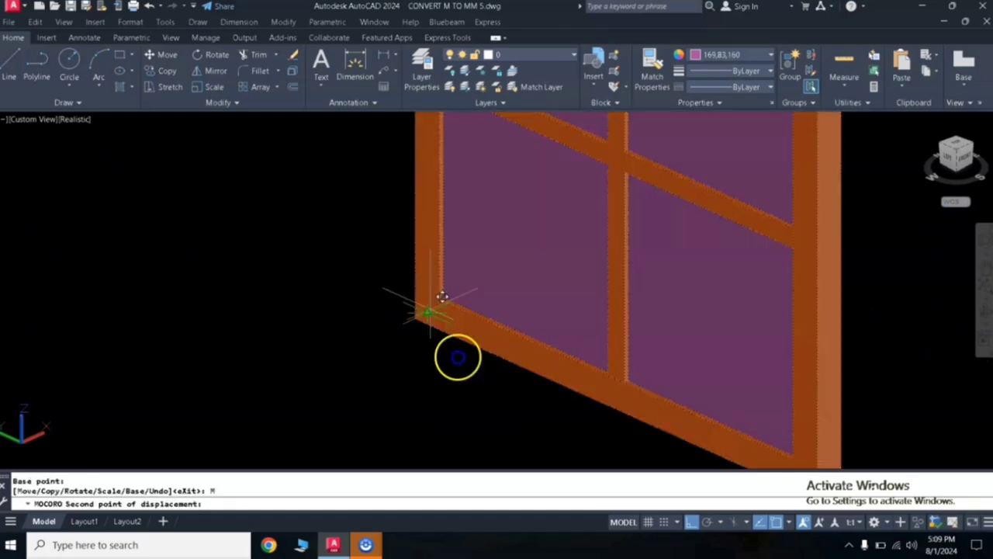
scroll(610, 188, down, 5)
scroll(381, 409, down, 5)
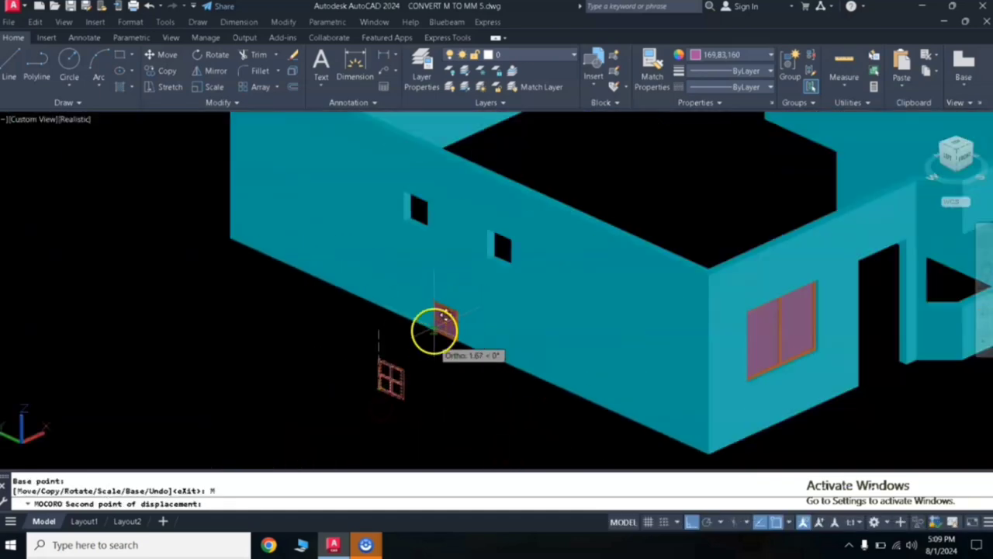
scroll(515, 243, up, 6)
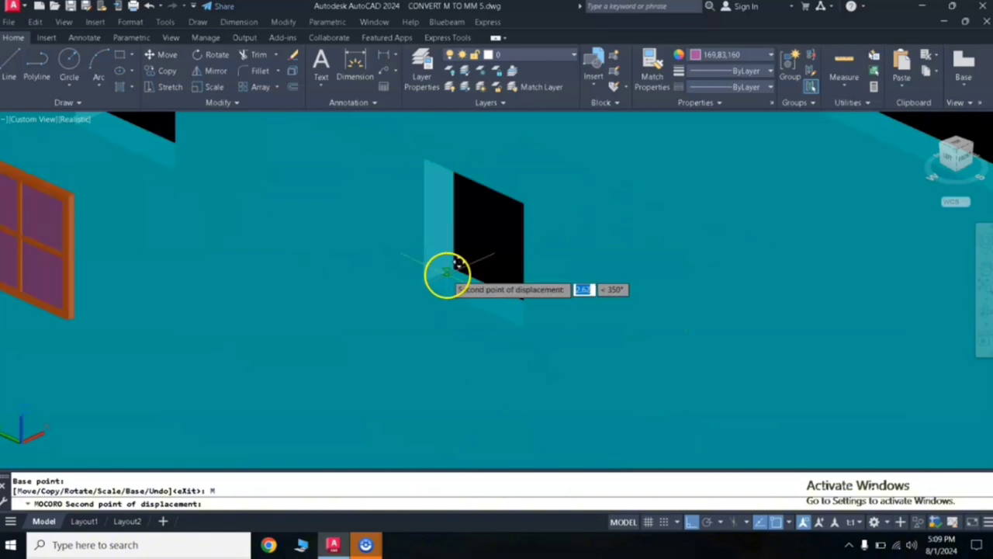
click(440, 276)
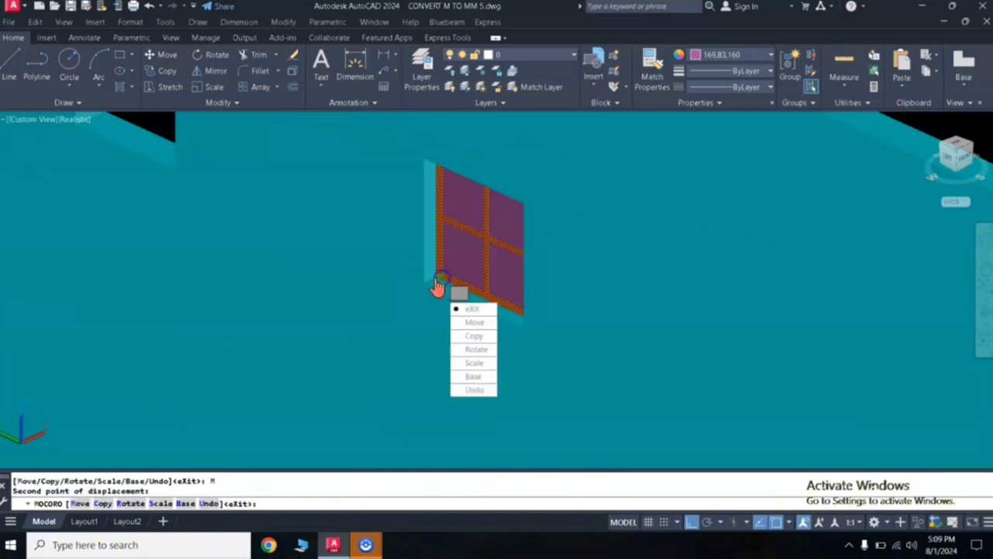
Copy the window group from the same base point to the sill-edge midpoint of the other small side-wall opening.
click(471, 335)
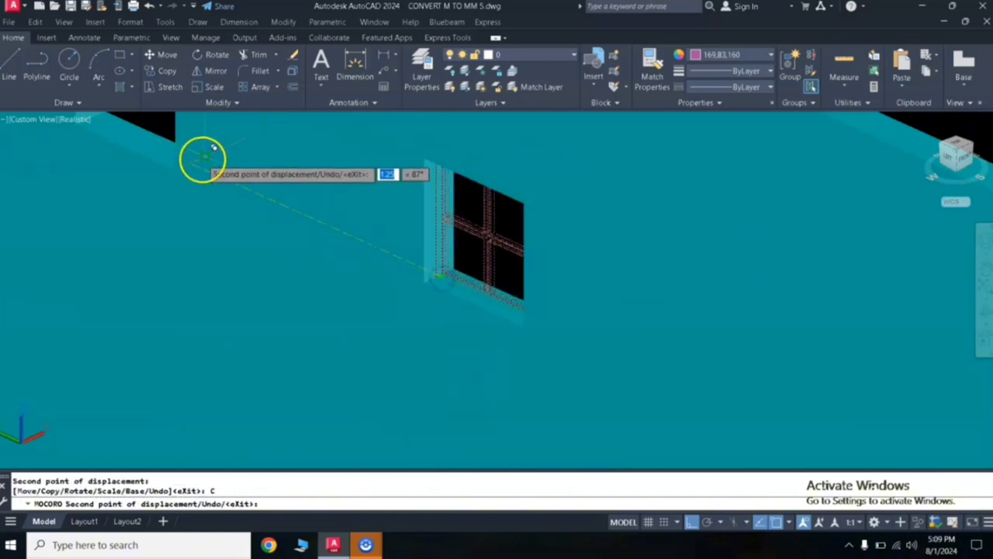
middle_drag(199, 160, 333, 299)
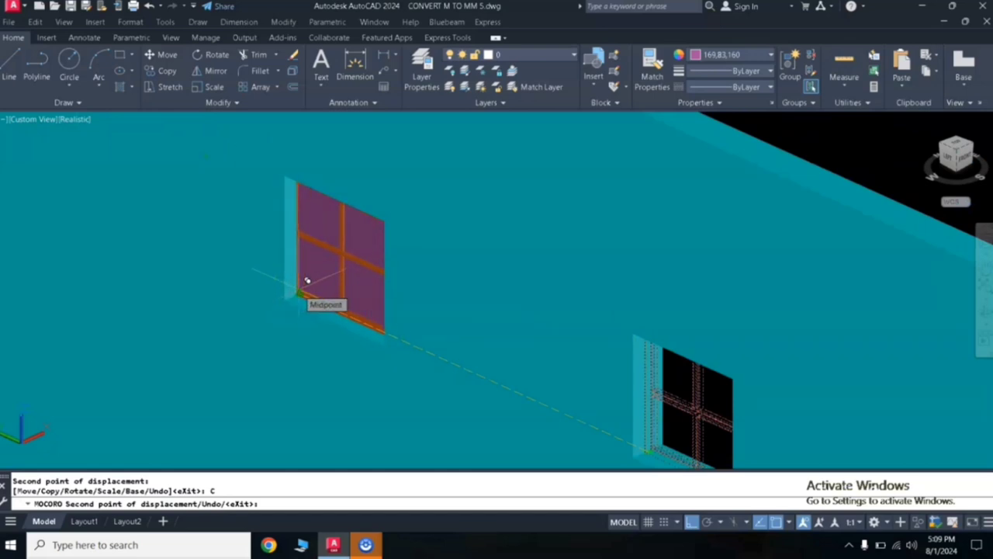
click(307, 281)
Turn ortho off and place another copy of the window group in free space above the back wall.
scroll(419, 215, down, 5)
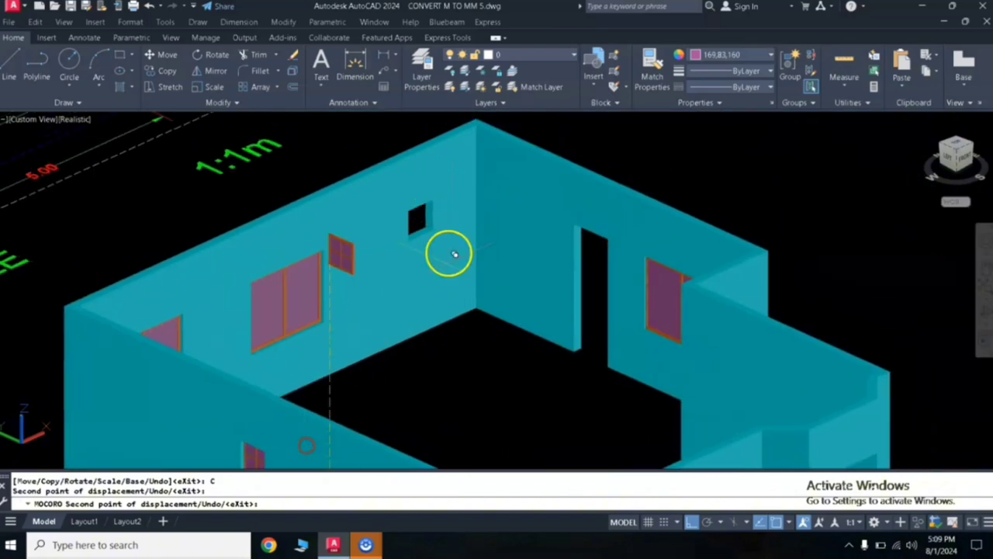
middle_drag(458, 166, 354, 320)
click(693, 523)
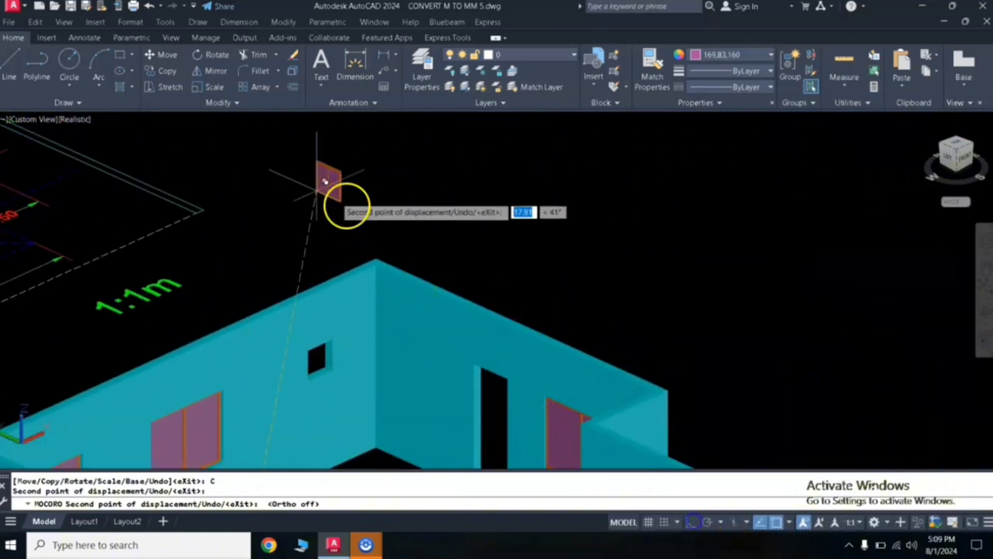
right_click(332, 247)
Rotate the new window copy with ortho on in the 270° direction so it lies parallel to the back wall.
click(361, 317)
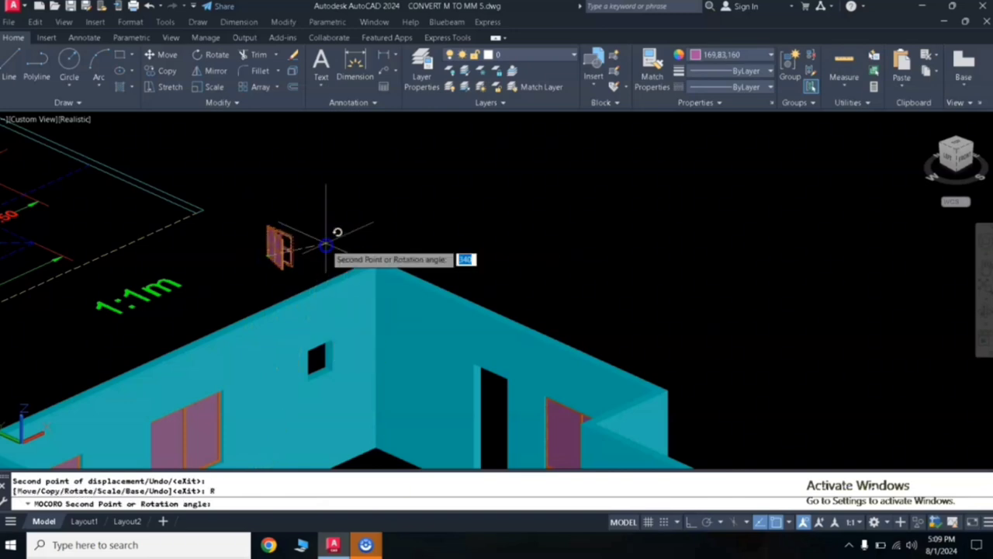
key(F8)
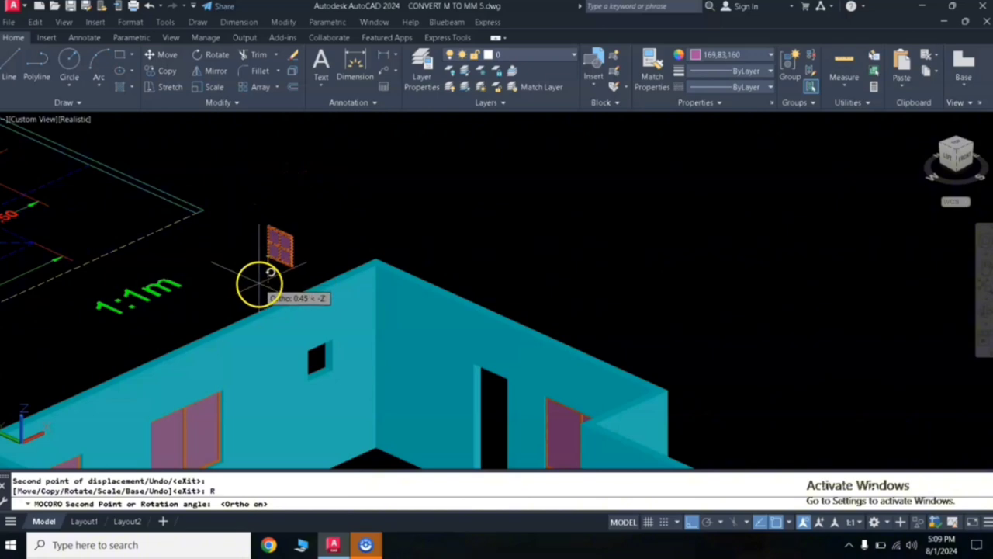
scroll(255, 281, up, 1)
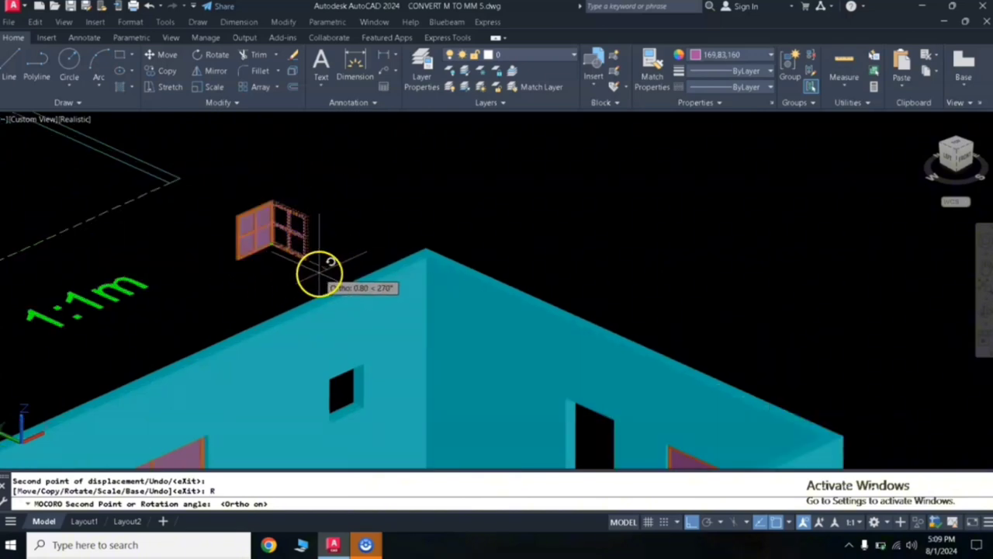
click(319, 272)
right_click(318, 281)
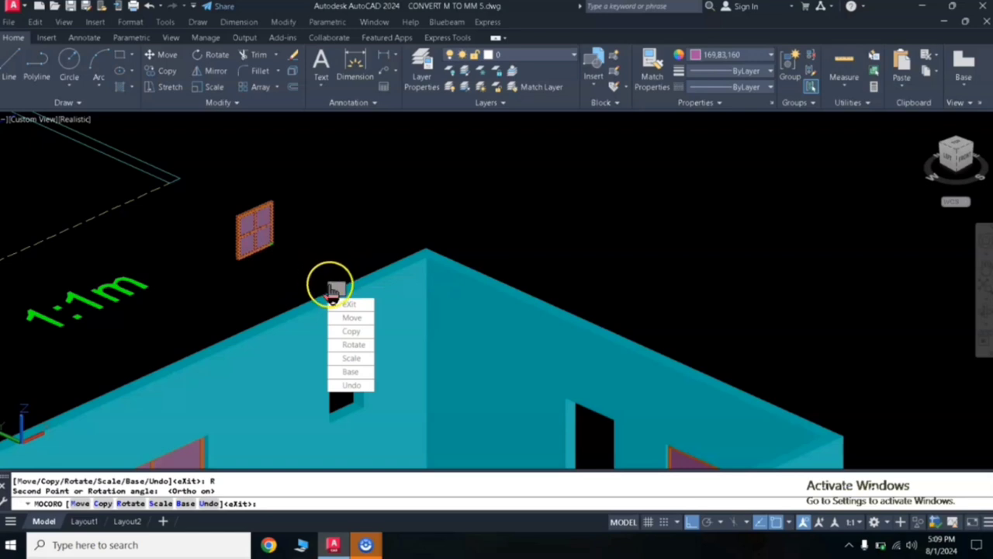
click(353, 344)
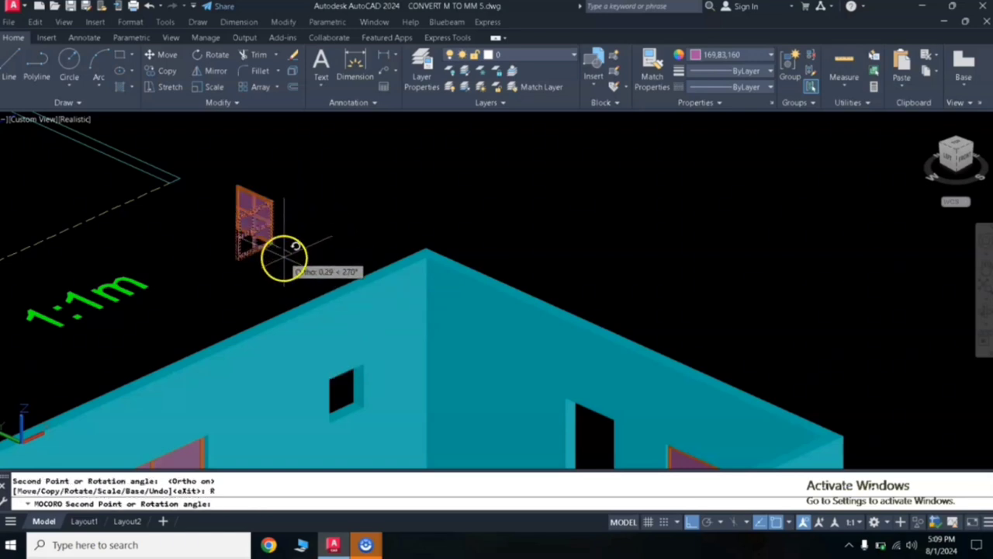
click(295, 195)
right_click(288, 206)
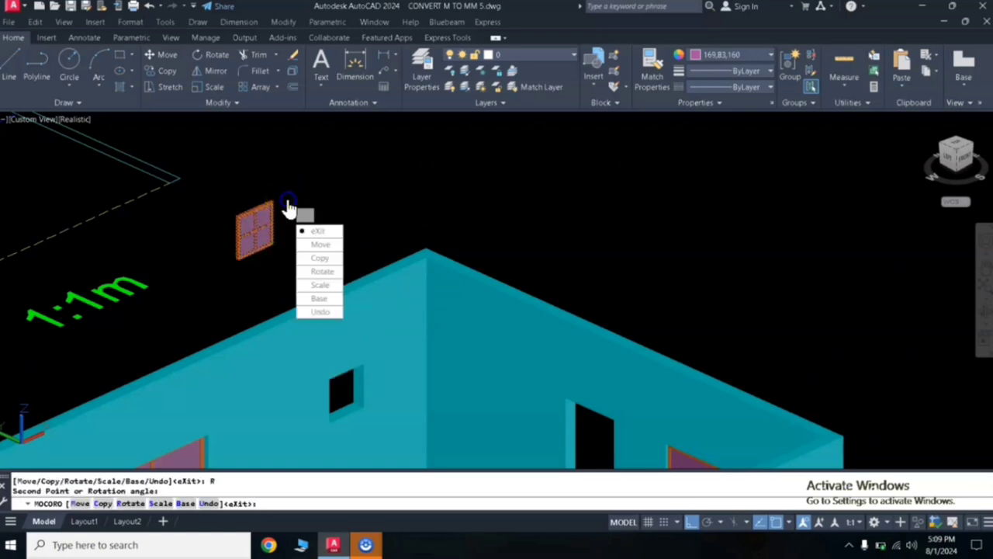
Move the rotated window with ortho off to the small opening in the back wall.
click(321, 245)
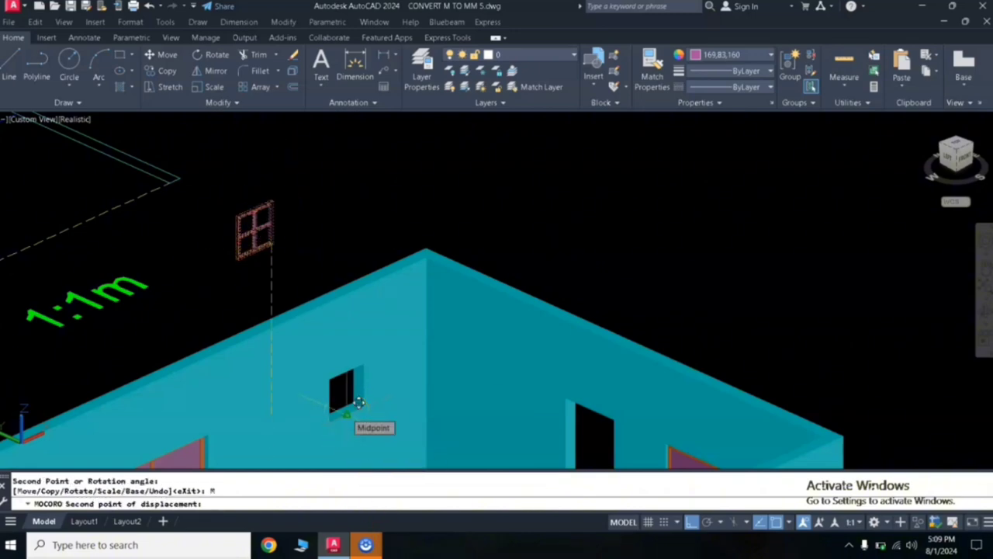
scroll(348, 400, up, 5)
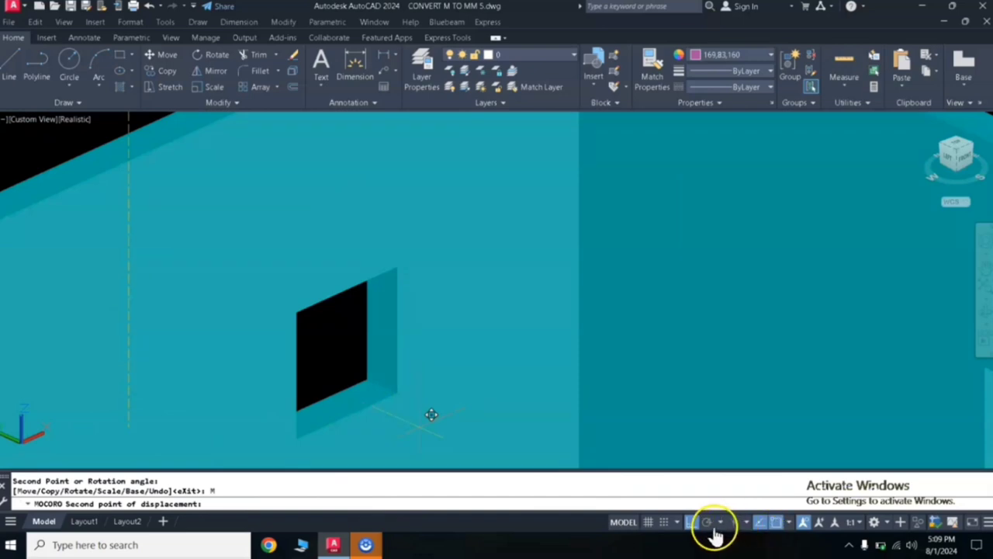
click(690, 522)
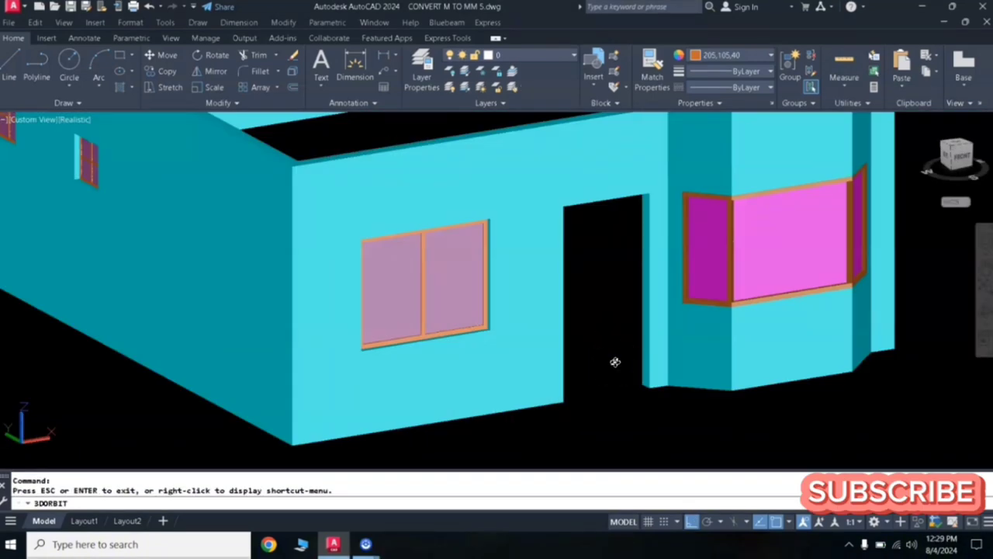
View the front doorway between the windows up close and start the Measure command.
drag(618, 348, 602, 309)
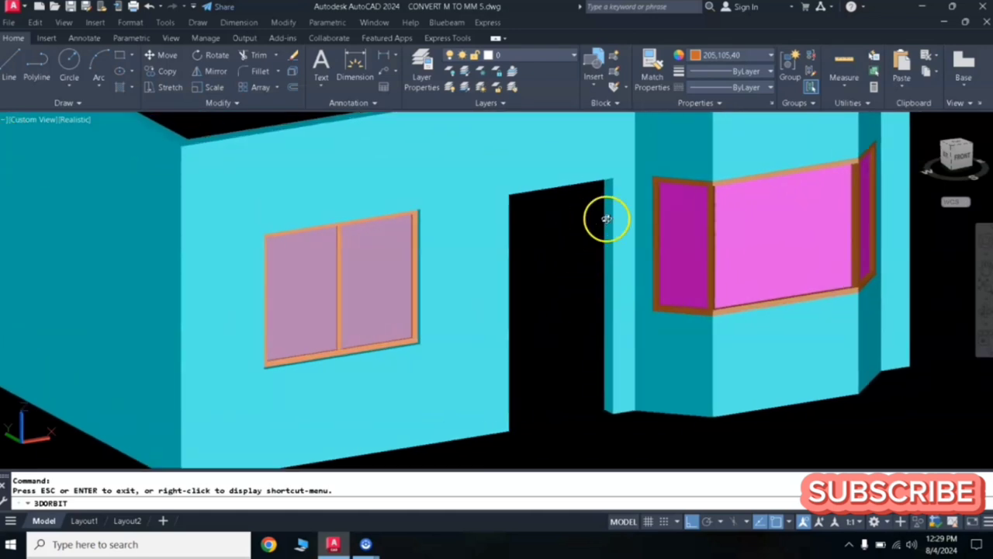
click(848, 70)
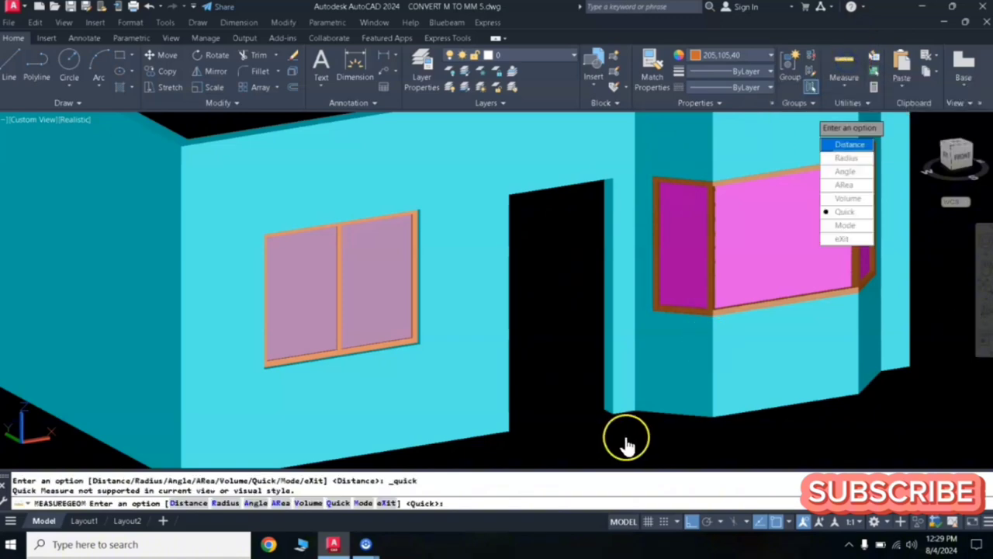
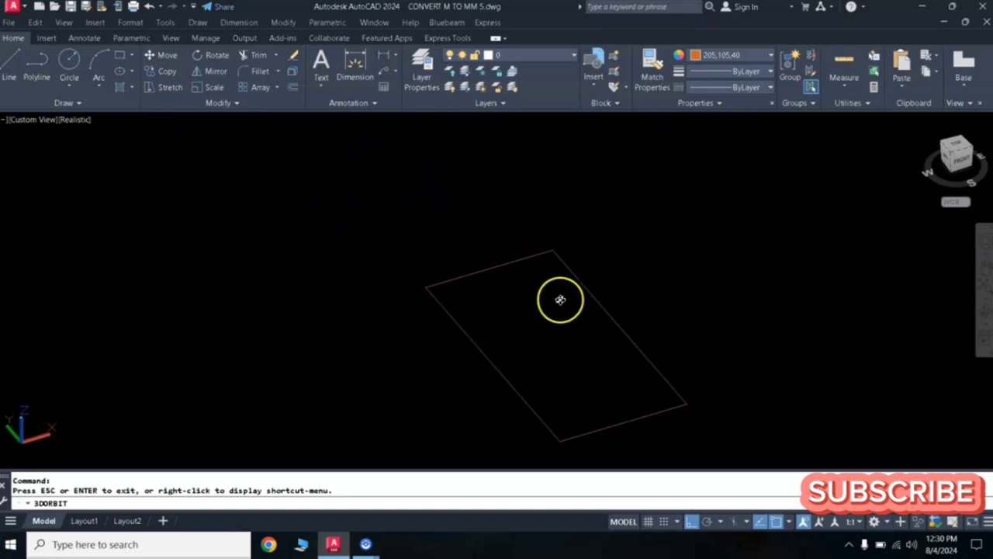
Offset the door outline rectangle inward by 0.05 to form the frame's inner outline.
key(Escape)
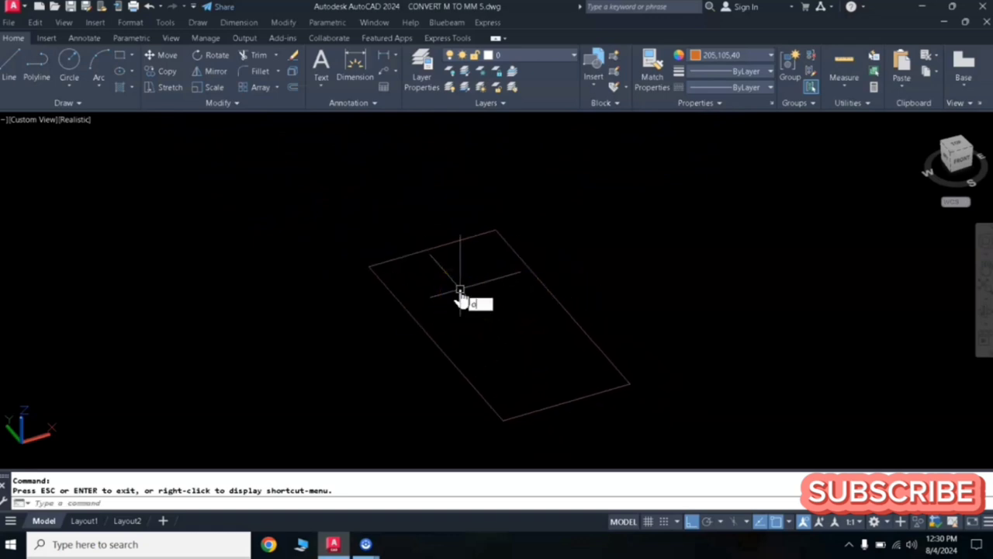
key(Return)
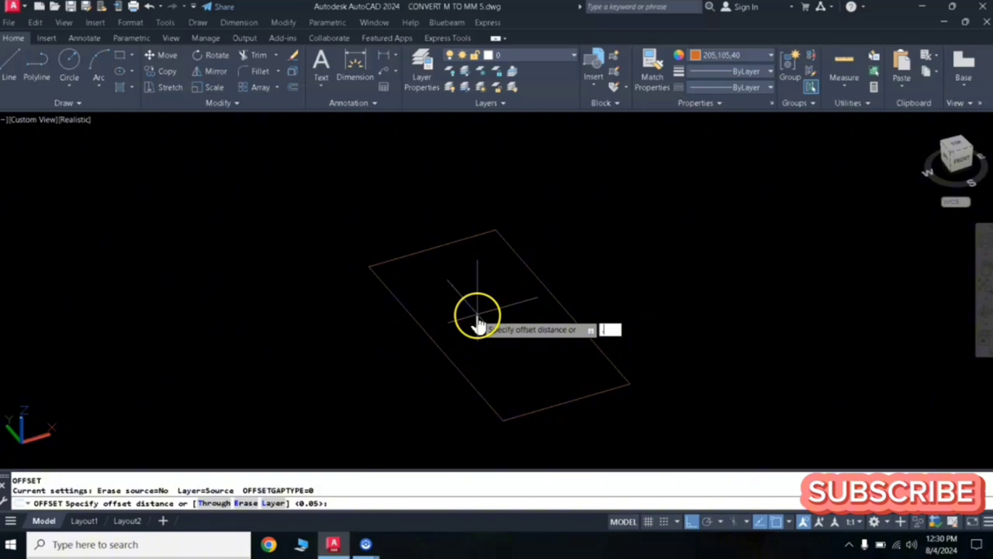
text(.05)
key(Return)
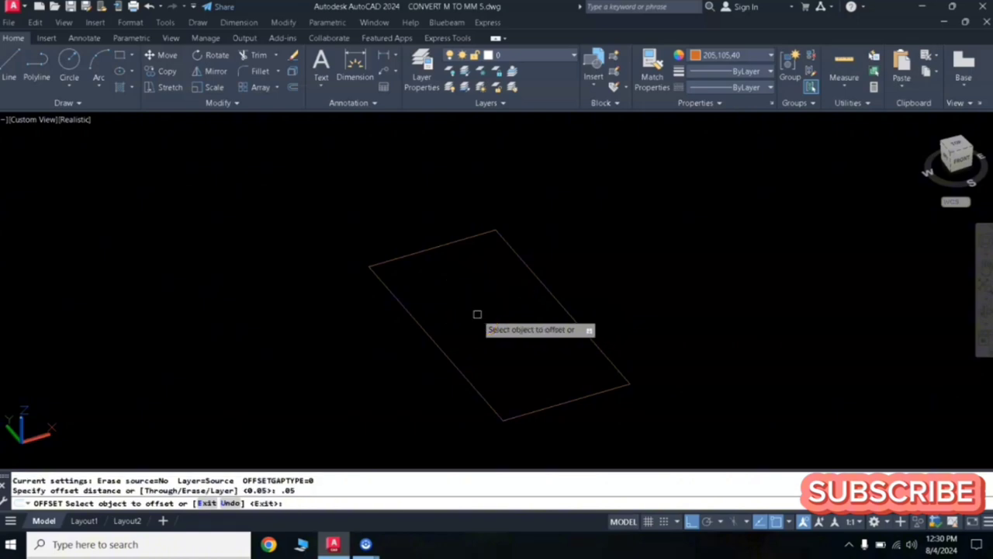
click(532, 272)
click(513, 299)
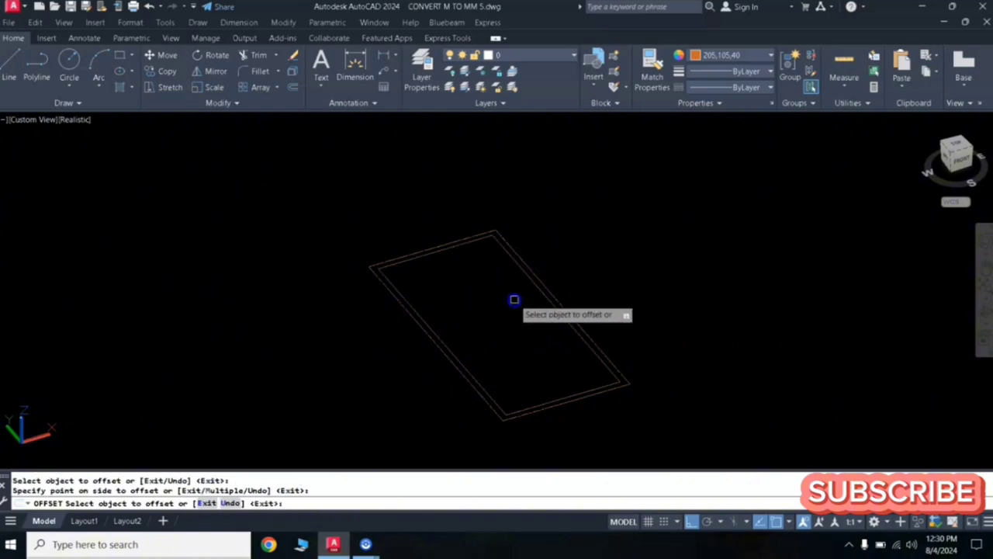
key(Escape)
Stretch the inner rectangle's lower short edge out to the outer rectangle's edge, leaving the door frame open at the threshold.
scroll(514, 298, down, 5)
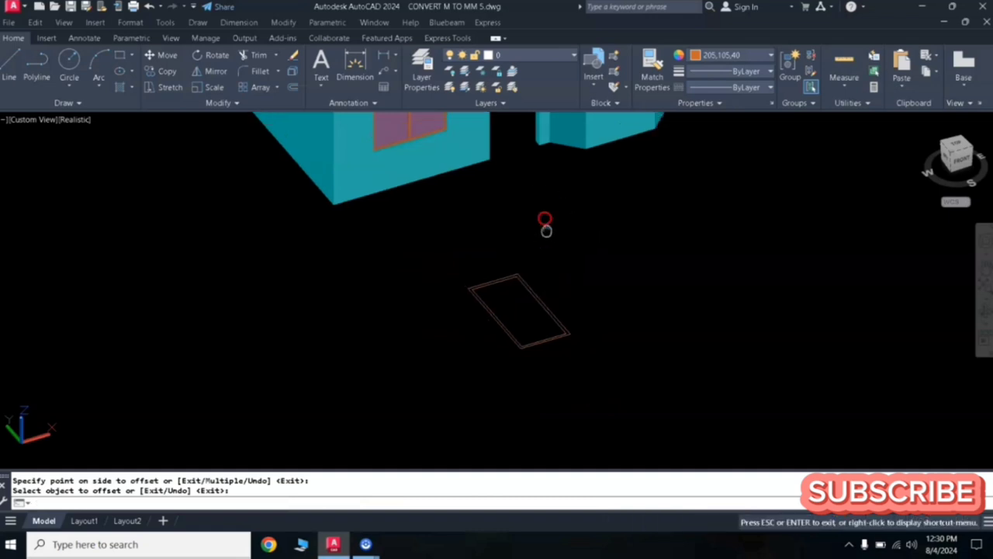
middle_drag(543, 222, 532, 288)
key(Return)
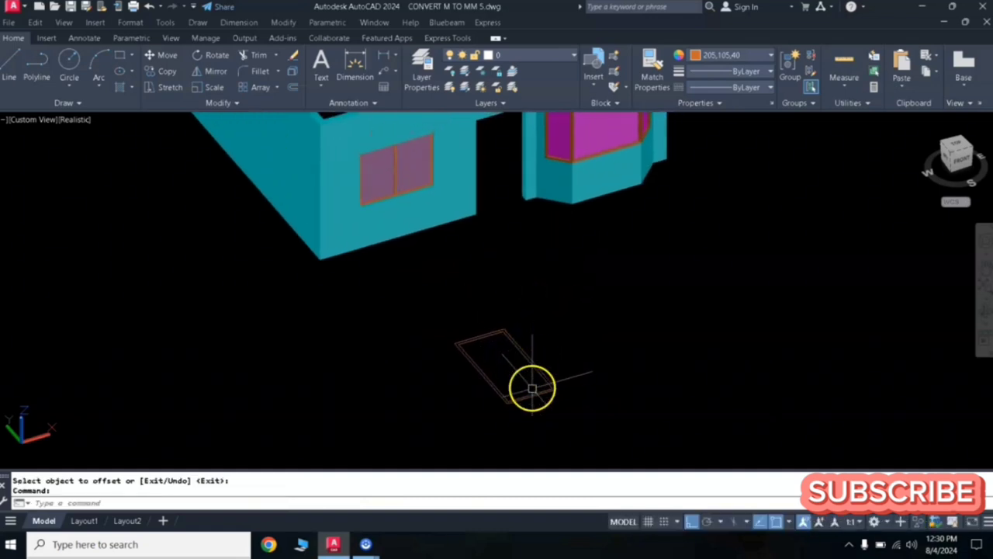
scroll(540, 388, up, 5)
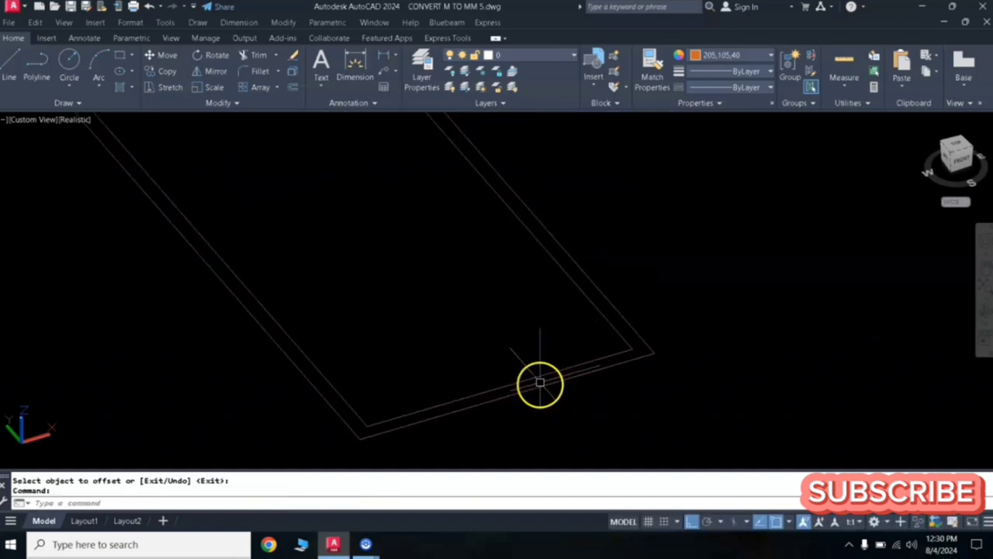
click(586, 299)
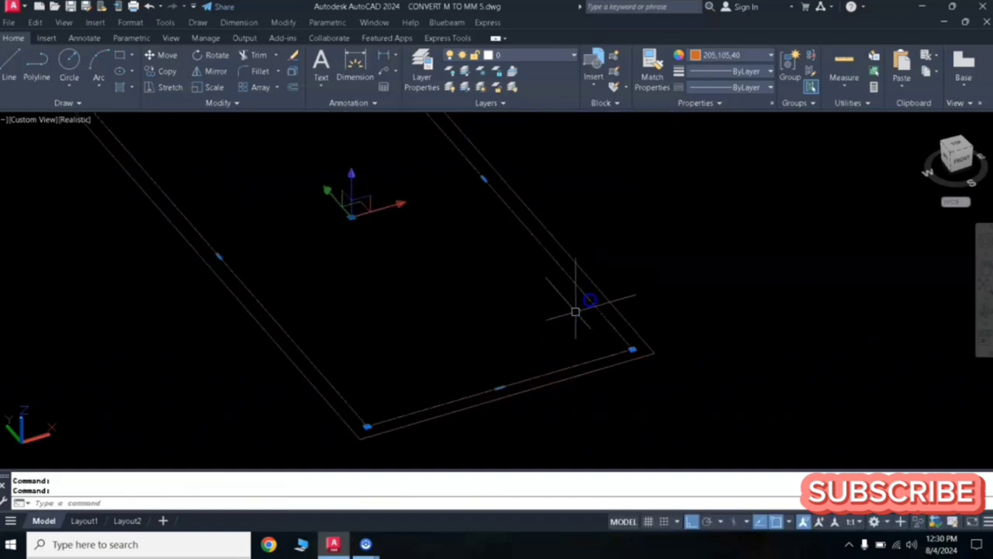
click(632, 349)
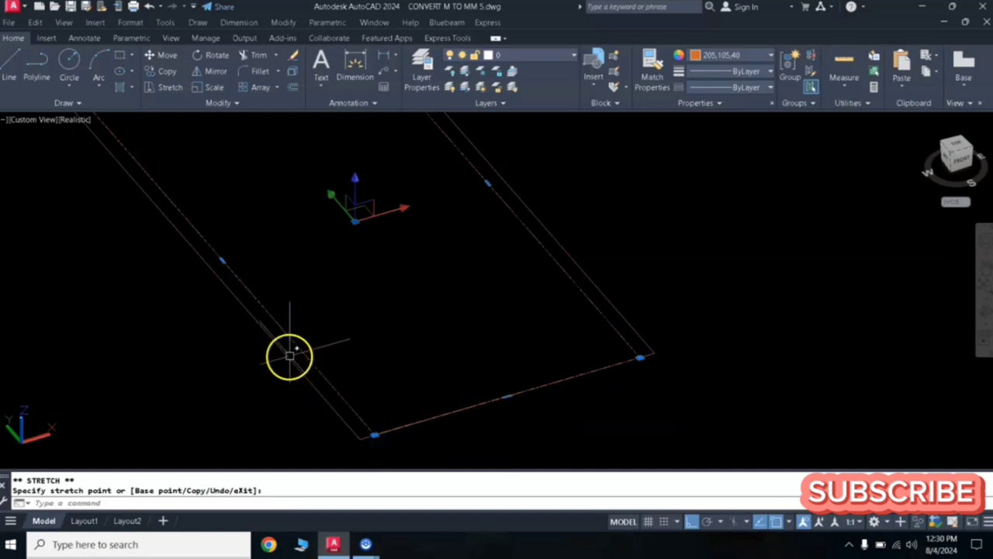
scroll(289, 360, down, 2)
middle_drag(346, 303, 543, 301)
scroll(552, 290, down, 2)
scroll(534, 297, up, 2)
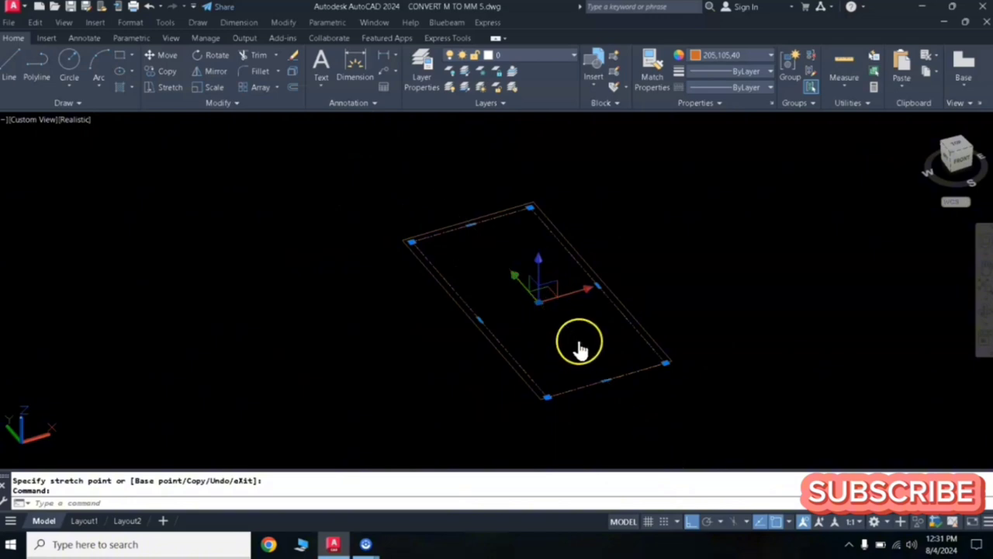
Move both door frame outlines together along the Y axis, closer to the front wall of the house.
scroll(540, 284, down, 2)
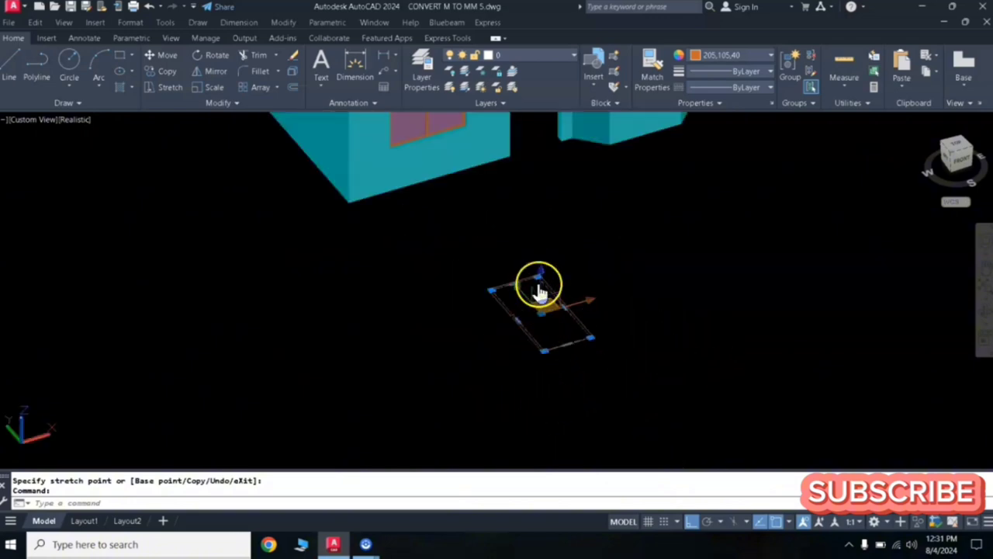
scroll(561, 343, up, 2)
scroll(570, 289, down, 5)
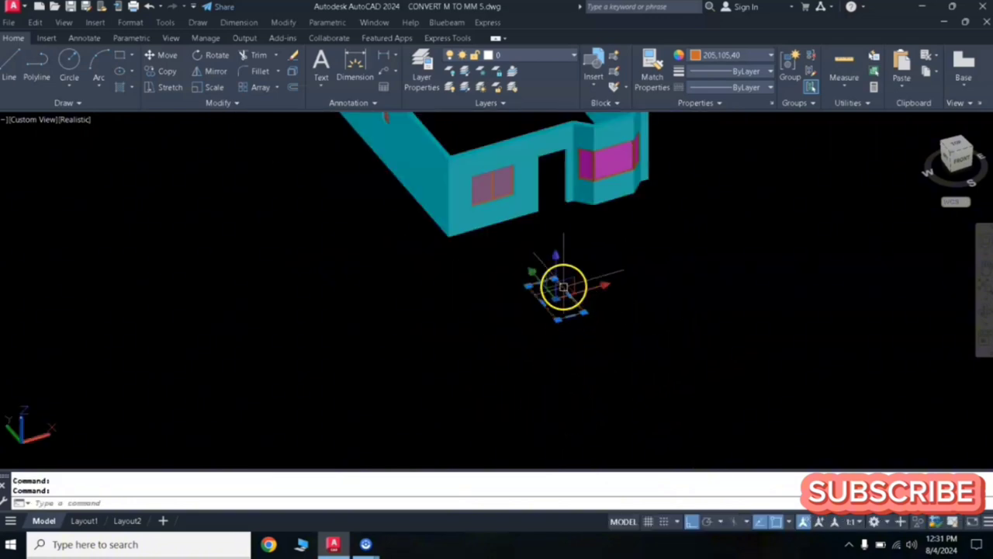
middle_drag(583, 237, 589, 261)
scroll(563, 343, up, 5)
middle_drag(571, 315, 594, 403)
scroll(595, 404, down, 1)
click(660, 310)
click(535, 410)
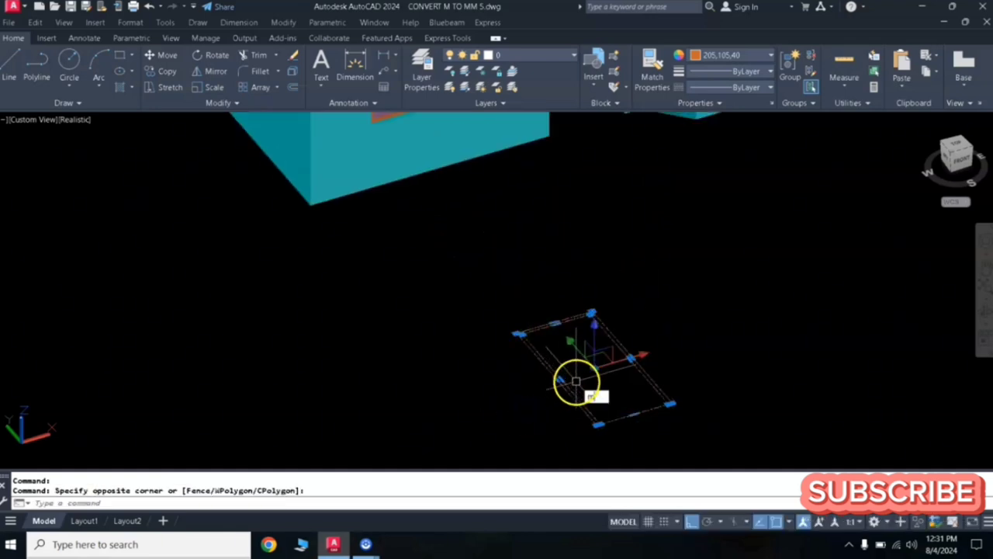
text(m)
key(Return)
click(623, 357)
click(541, 265)
Move both door frame outlines together along the positive X axis to the ground in front of the doorway.
click(583, 242)
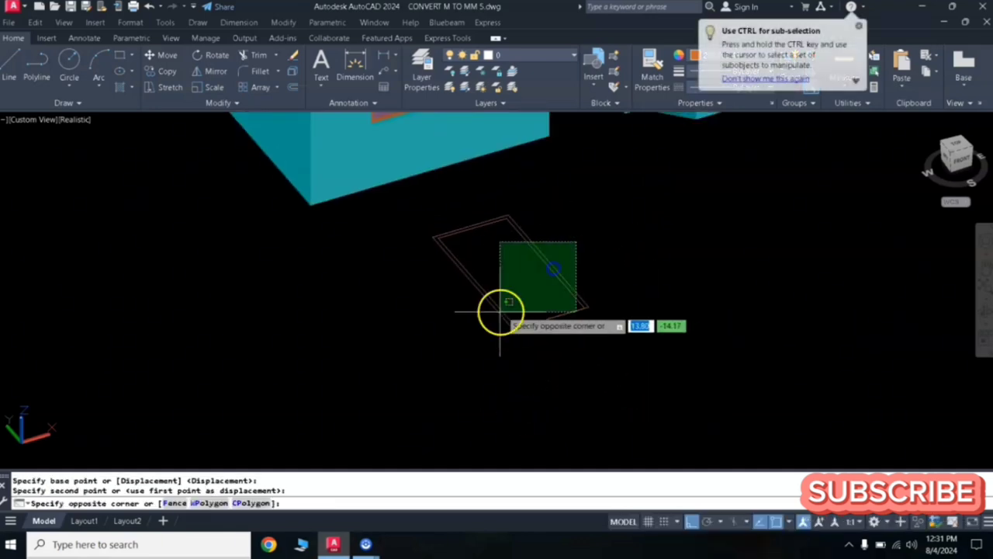
click(482, 338)
text(m)
key(Return)
click(605, 344)
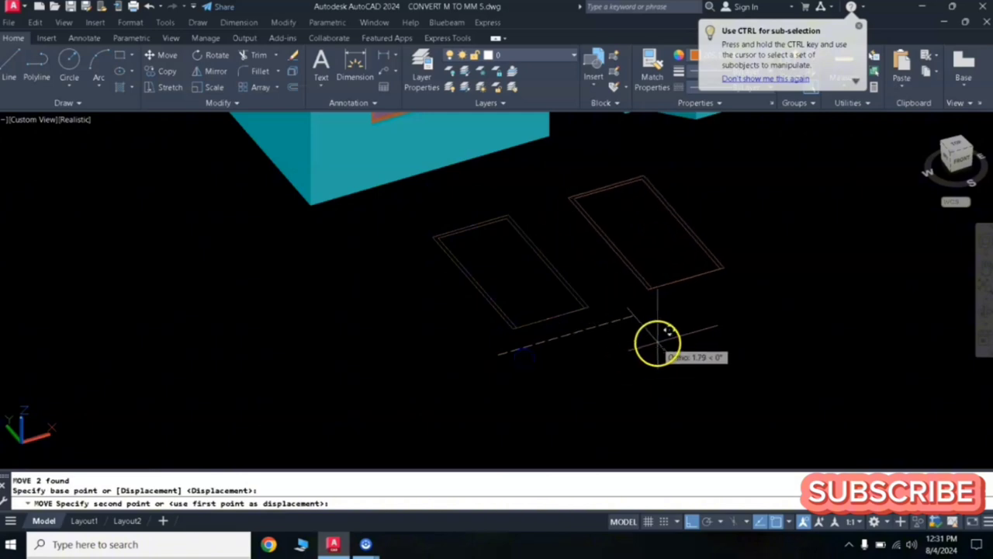
middle_drag(710, 251, 689, 357)
click(689, 357)
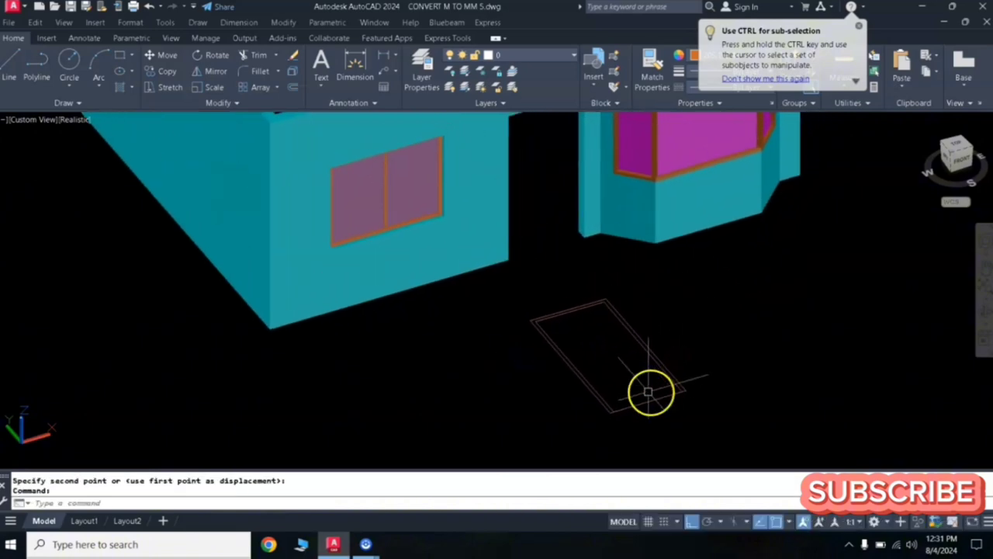
Move only the outer rectangle in the negative X direction, clear of the inner rectangle.
scroll(649, 386, up, 1)
scroll(647, 338, down, 2)
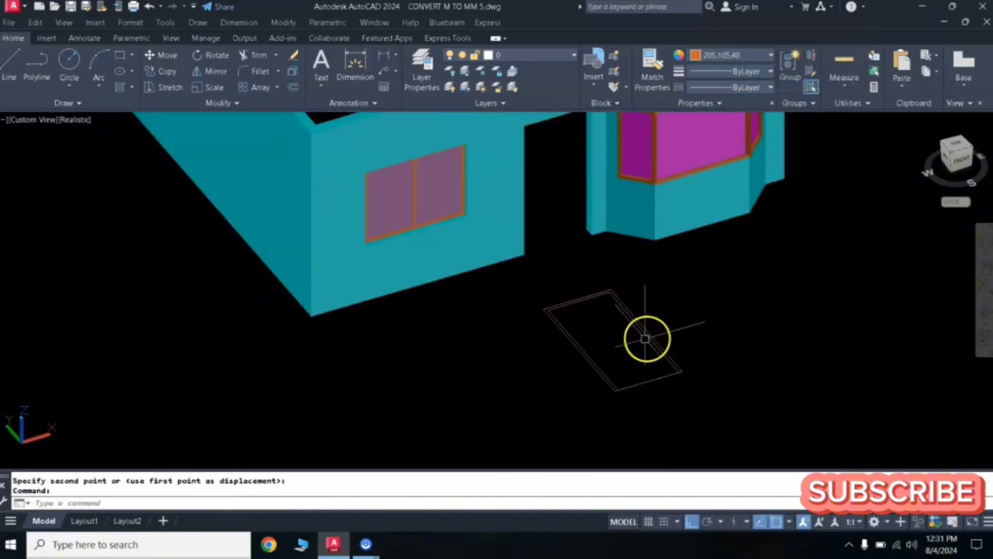
click(586, 358)
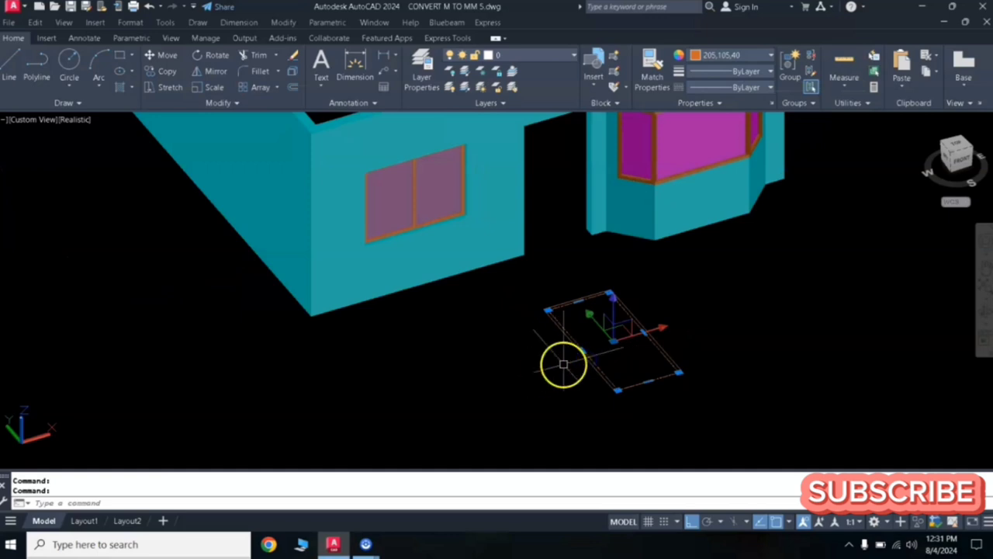
key(Escape)
key(Escape)
click(578, 354)
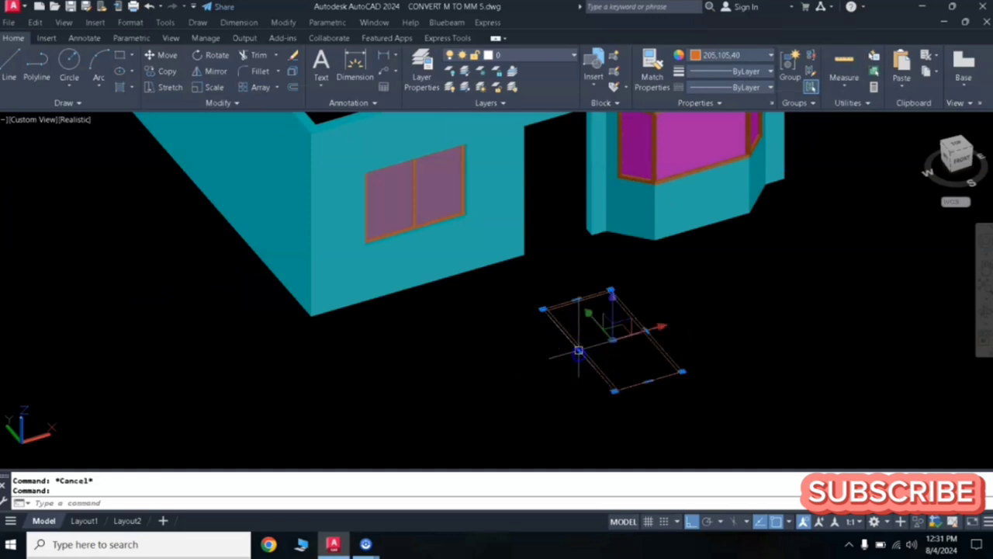
text(m)
key(Return)
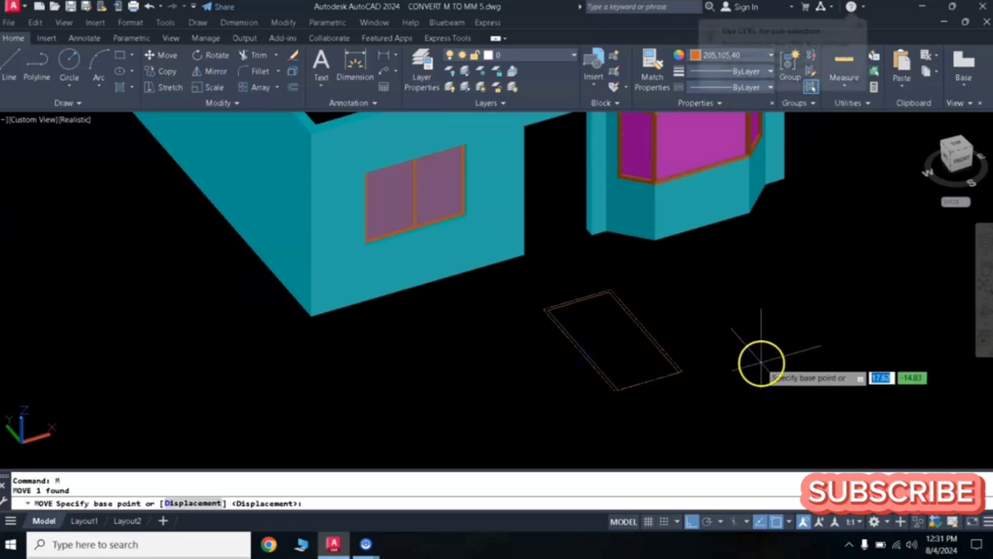
click(755, 371)
click(663, 412)
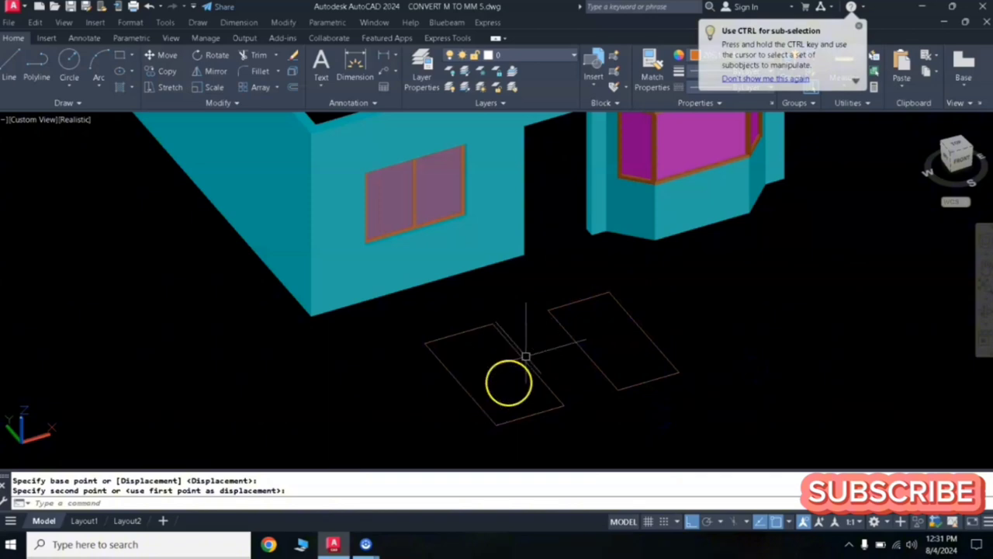
Break the outer rectangle between the two corners of its short edge farthest from the house, removing that edge.
scroll(528, 427, up, 3)
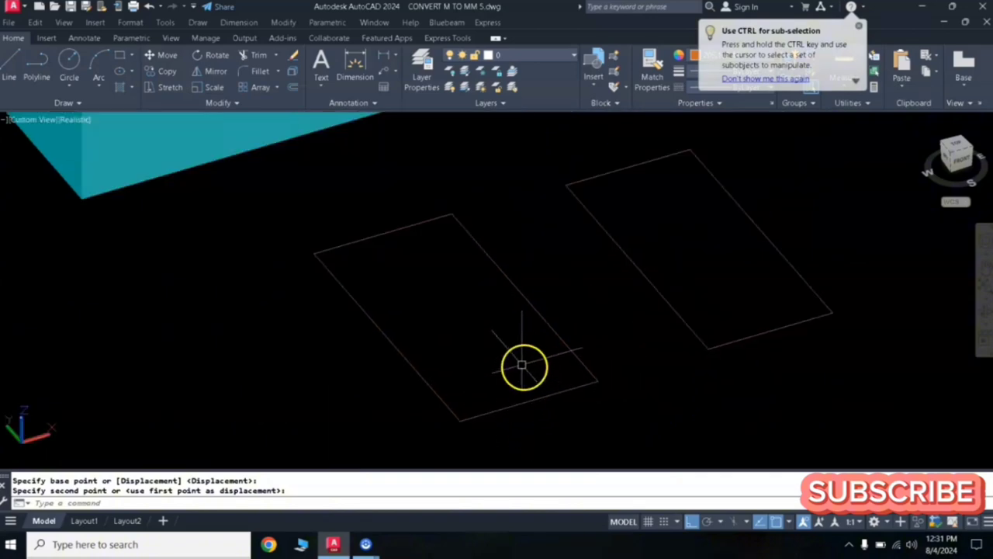
text(br)
key(Return)
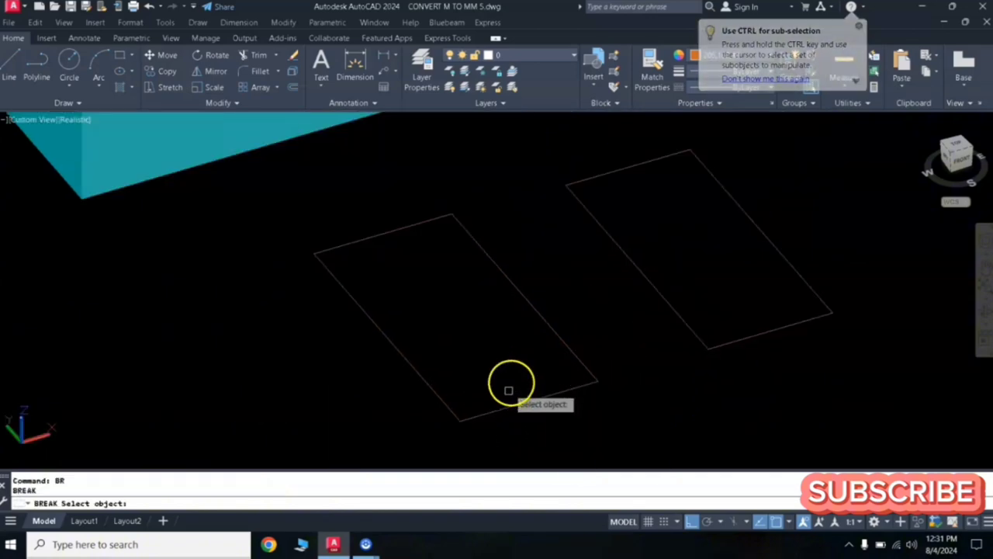
click(512, 405)
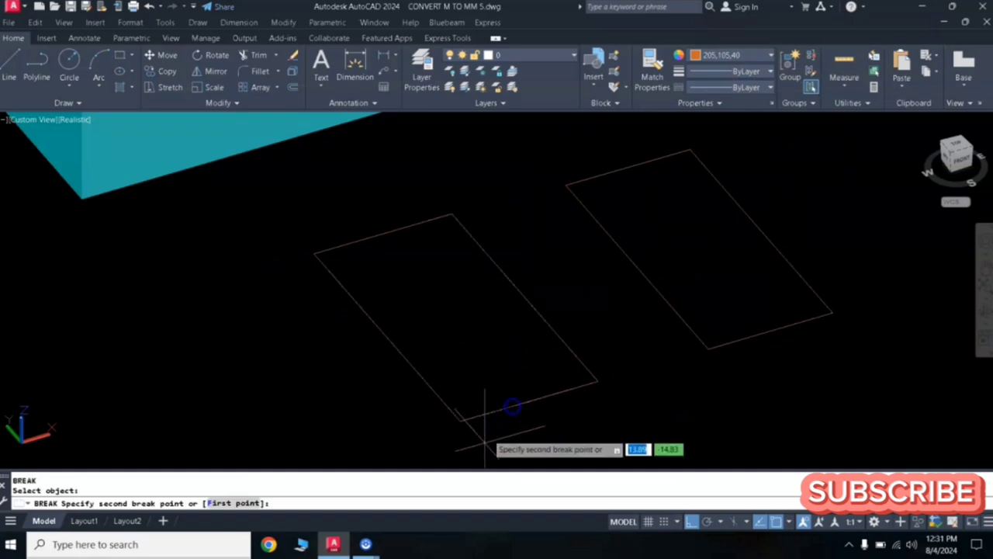
click(244, 504)
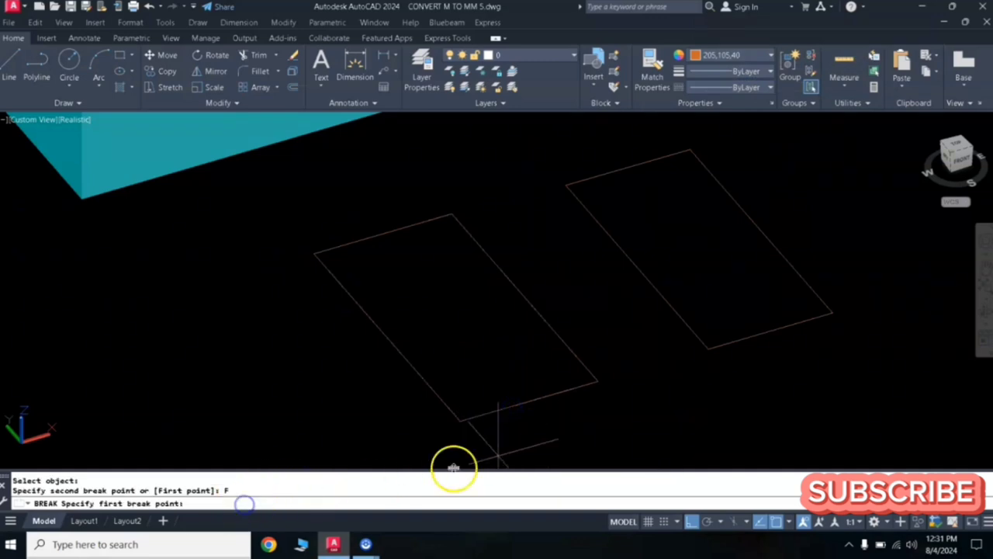
click(597, 380)
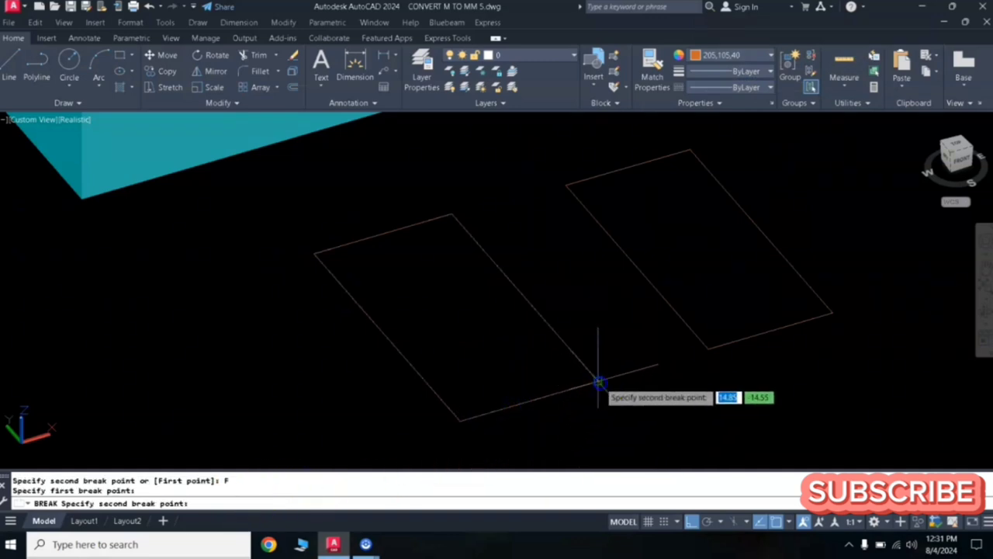
click(461, 420)
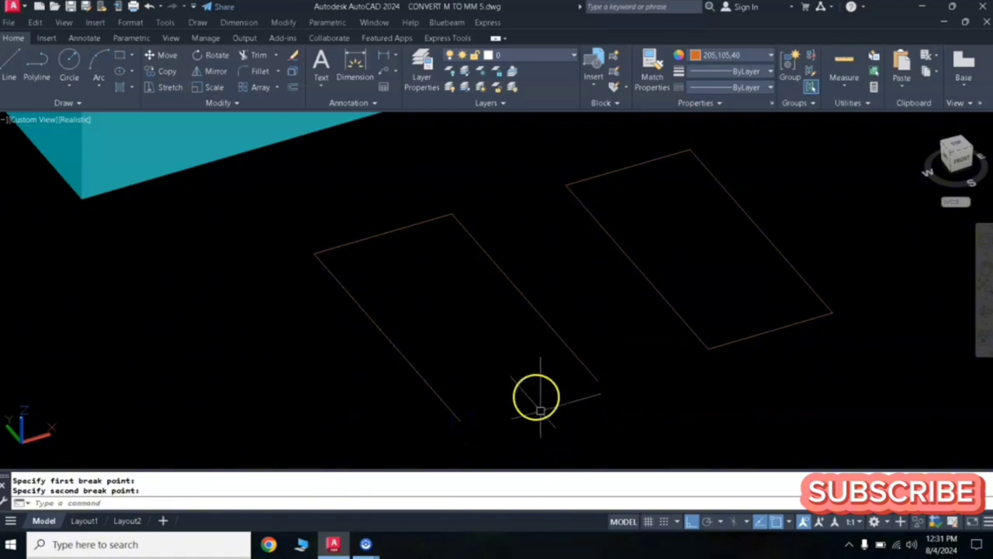
Check by selection that the opened three-sided outline is a single object.
scroll(533, 384, down, 5)
scroll(533, 357, up, 4)
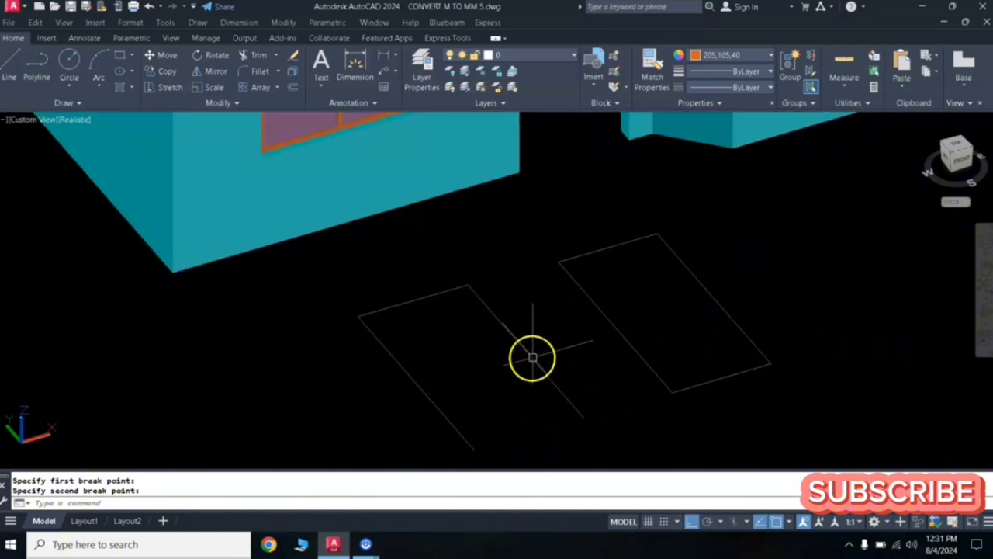
click(532, 358)
key(Escape)
key(Escape)
scroll(528, 384, down, 2)
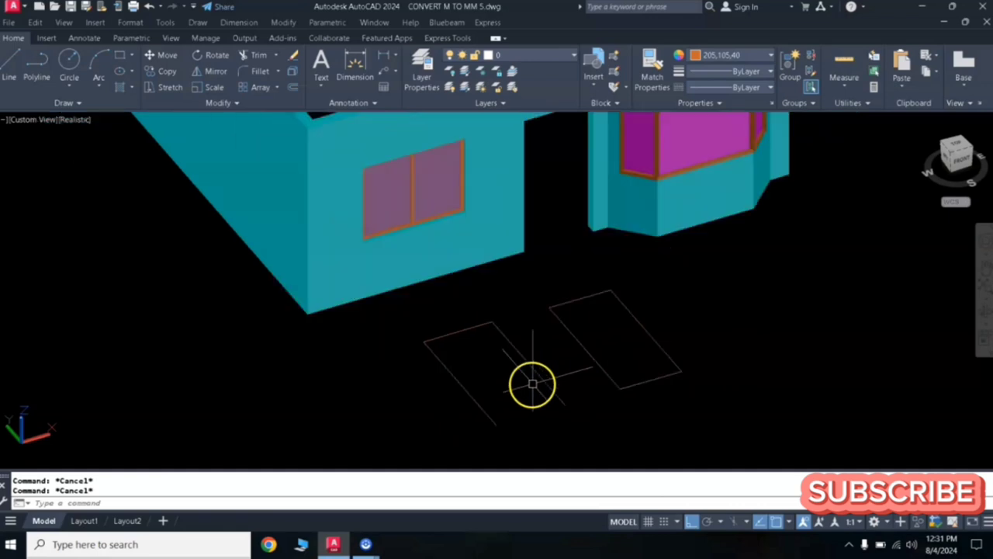
scroll(536, 326, up, 1)
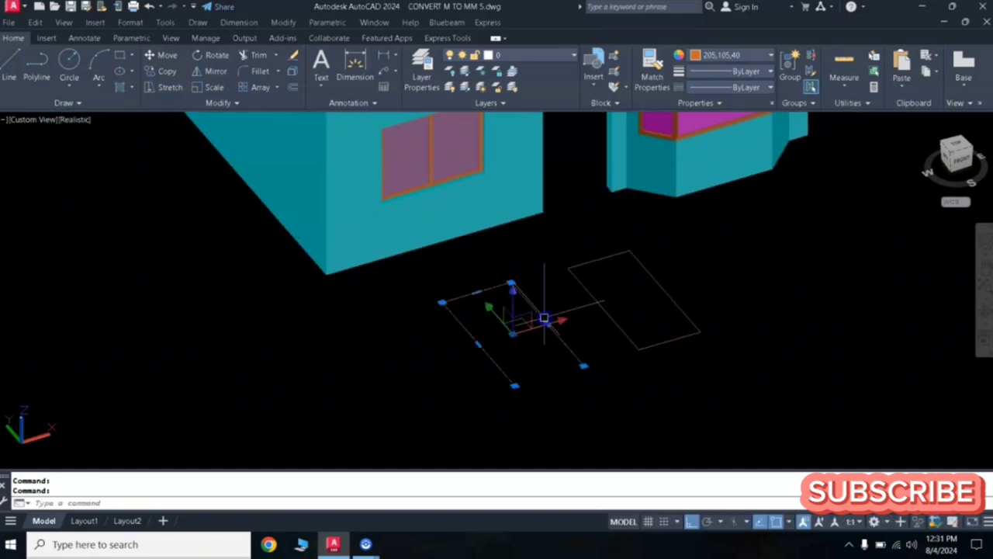
click(537, 357)
scroll(542, 357, up, 4)
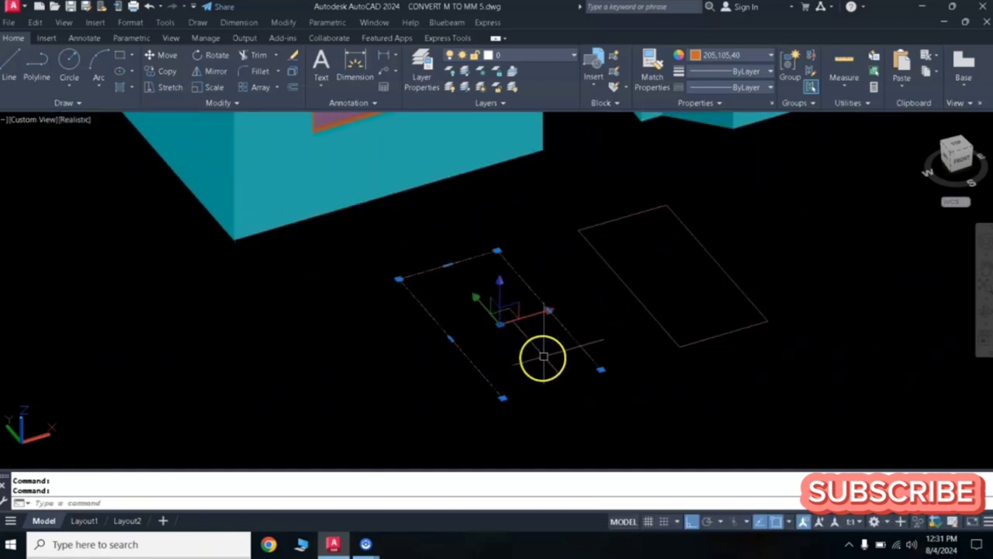
key(Escape)
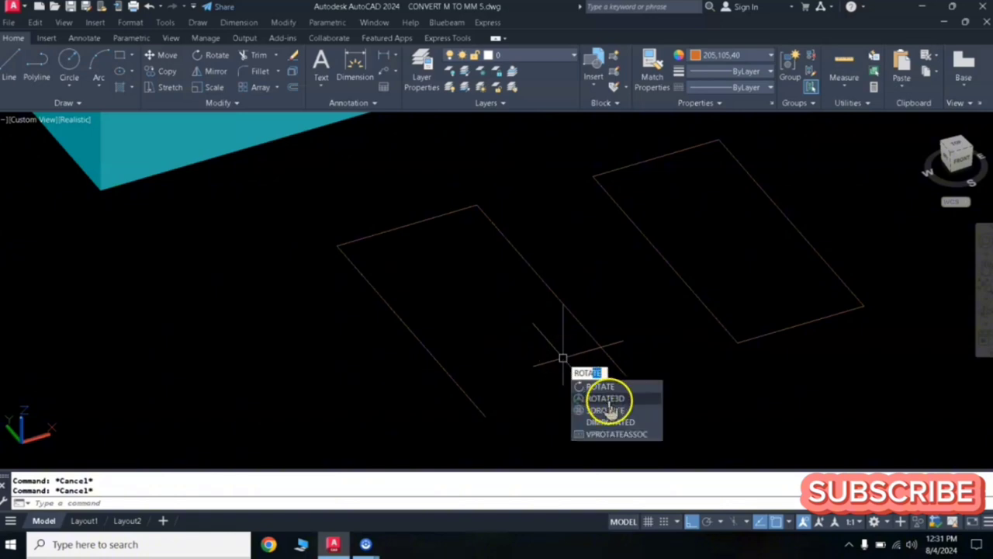
Rotate the three-sided outline upright with ROTATE3D by 90 degrees about an X-direction axis through its open end.
click(610, 398)
click(603, 351)
key(Return)
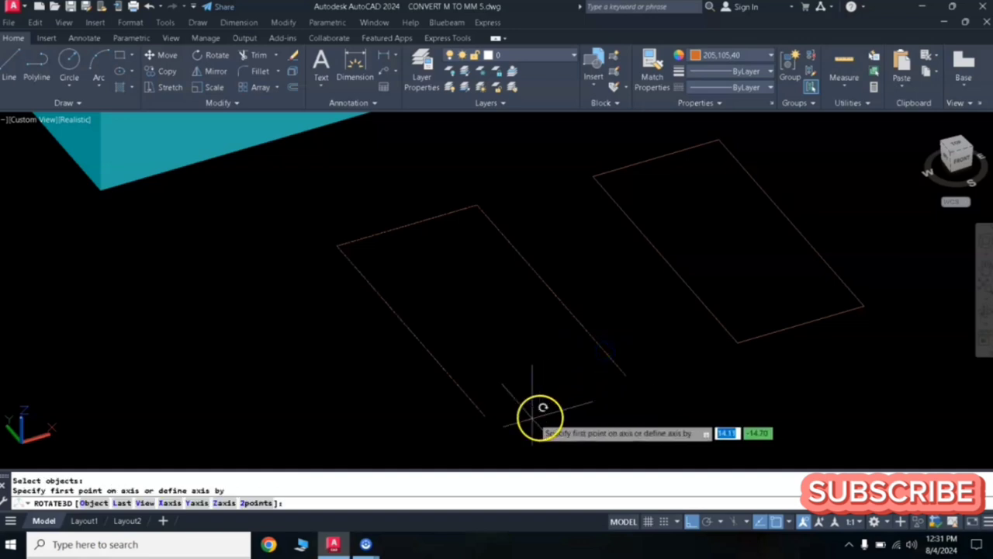
click(486, 415)
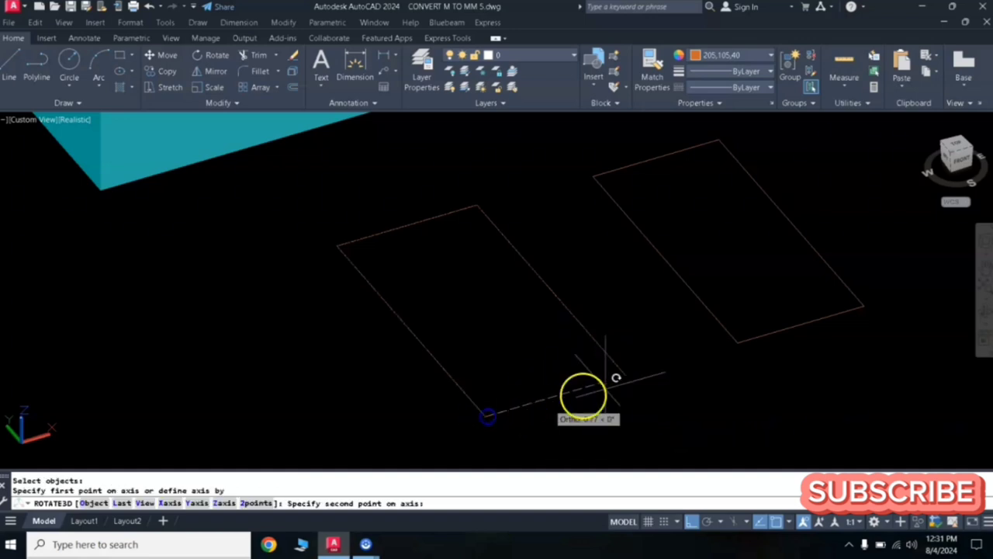
click(658, 380)
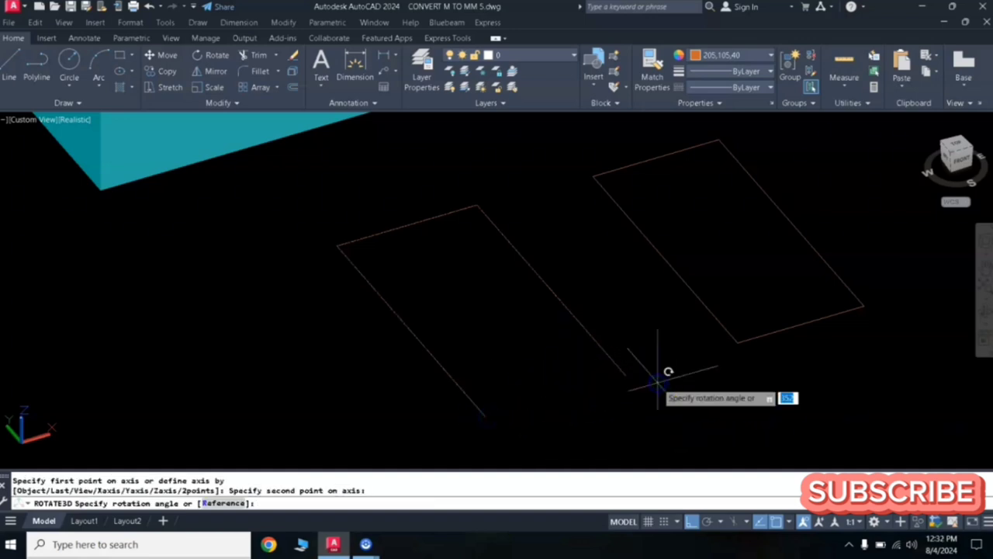
key(Return)
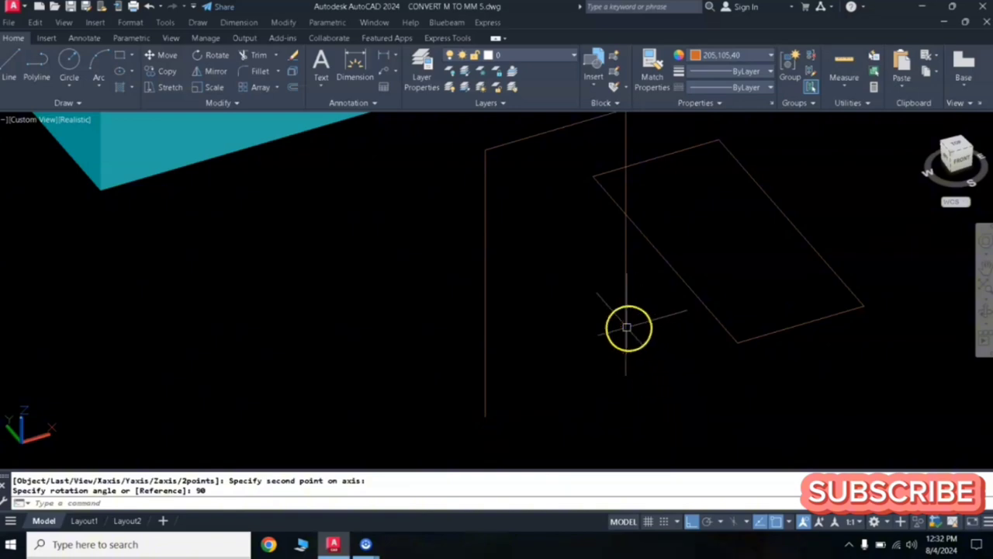
Move the upright outline about 1.11 in the negative X direction, clear of the flat rectangle.
scroll(629, 329, down, 2)
middle_drag(665, 288, 695, 326)
click(667, 362)
click(552, 405)
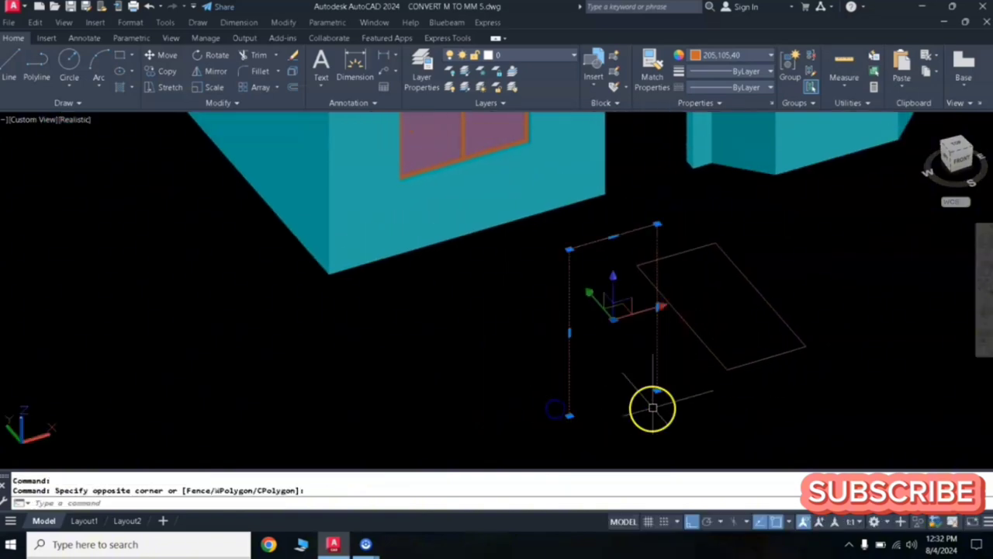
key(Return)
click(694, 397)
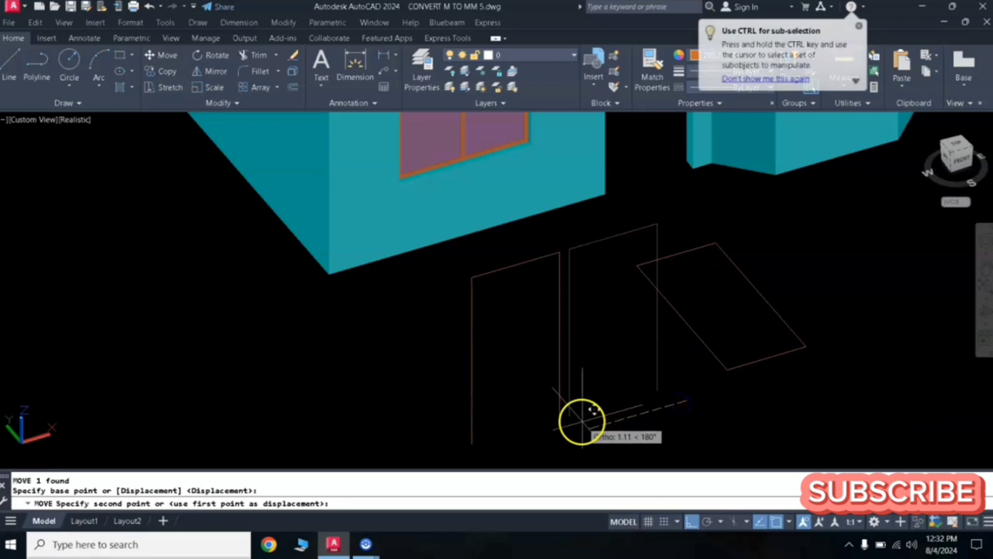
click(583, 421)
scroll(637, 300, down, 2)
scroll(609, 326, up, 3)
click(632, 315)
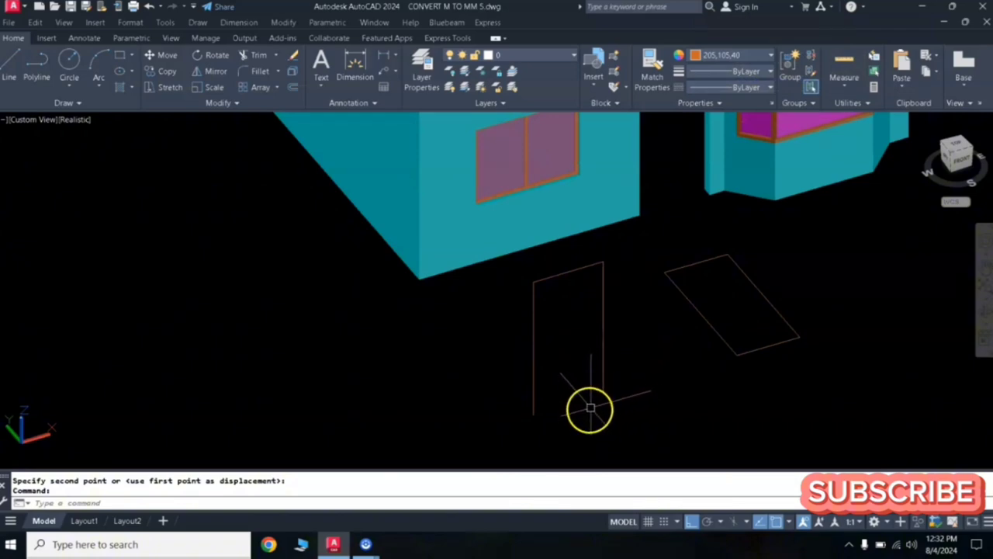
click(605, 334)
key(Escape)
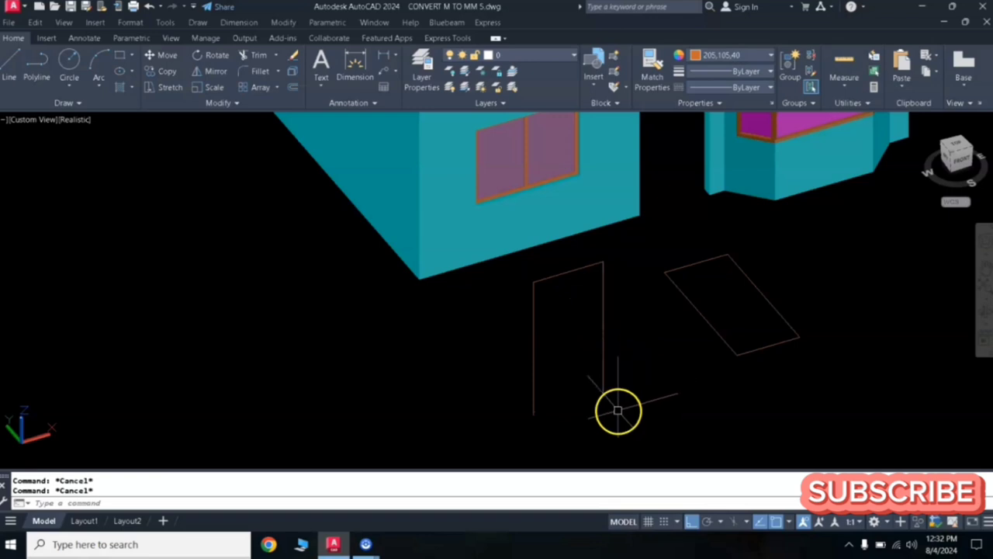
Start the frame profile as a polyline beside the upright outline's base, with sides of 0.15 in negative Y and 0.075 in negative X.
scroll(618, 408, up, 3)
scroll(623, 402, down, 4)
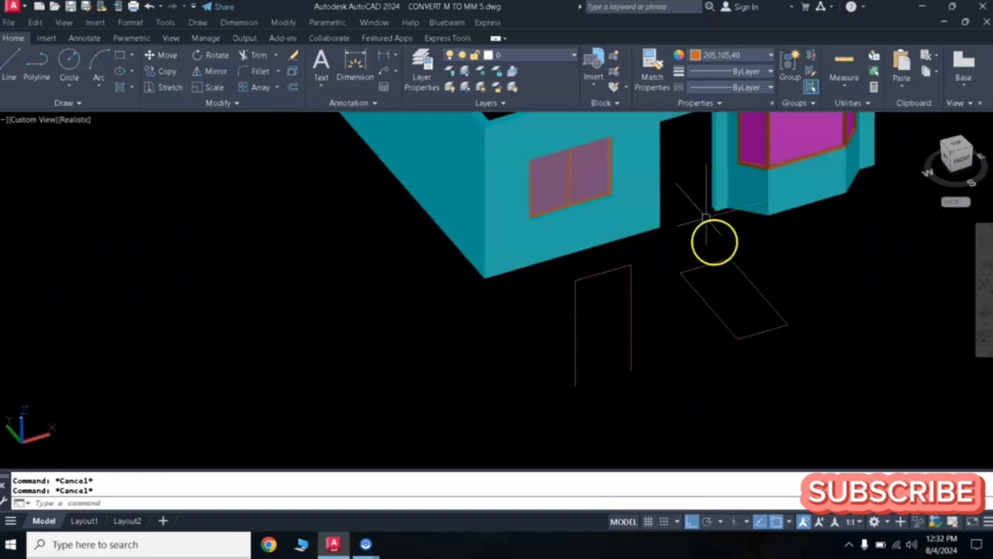
scroll(645, 379, up, 3)
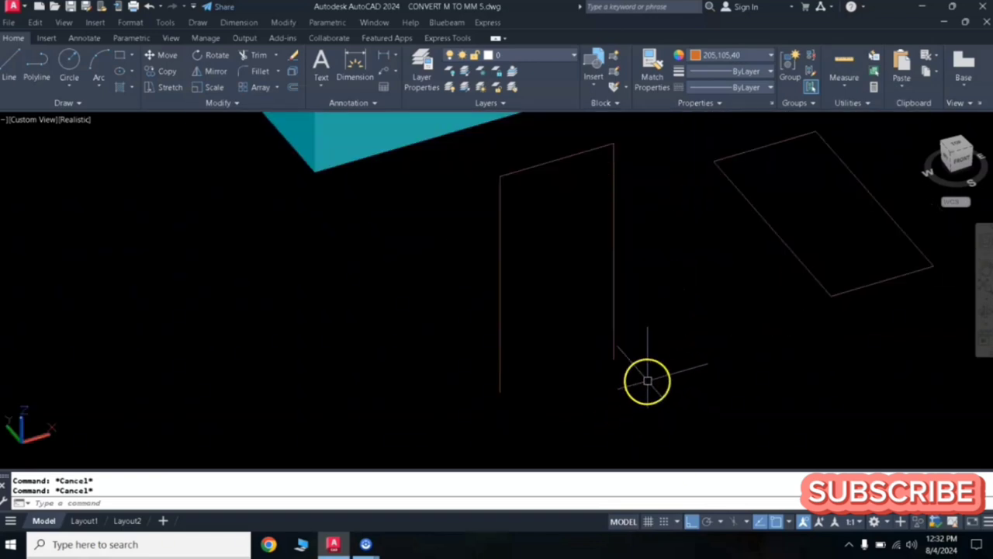
middle_drag(637, 349, 622, 321)
scroll(623, 324, up, 3)
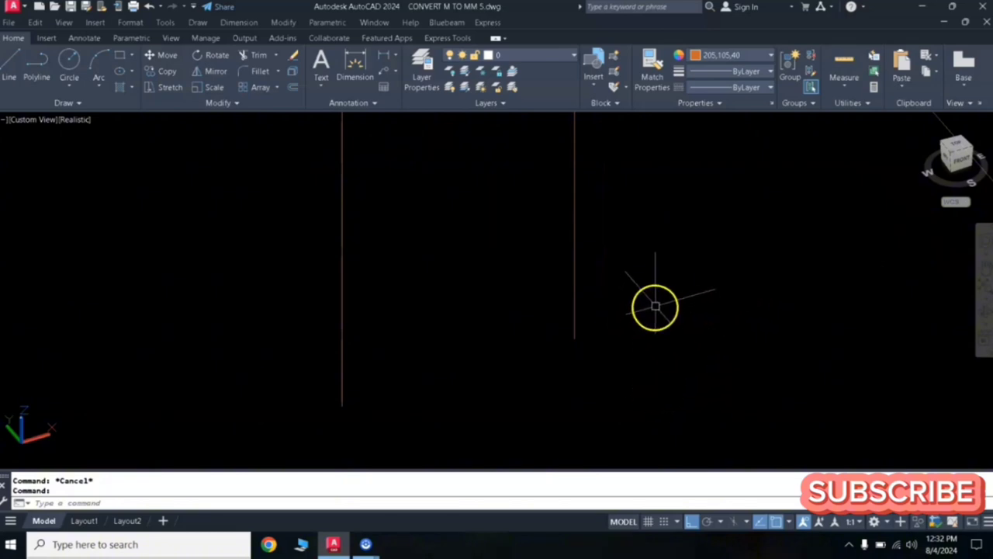
middle_drag(645, 321, 640, 300)
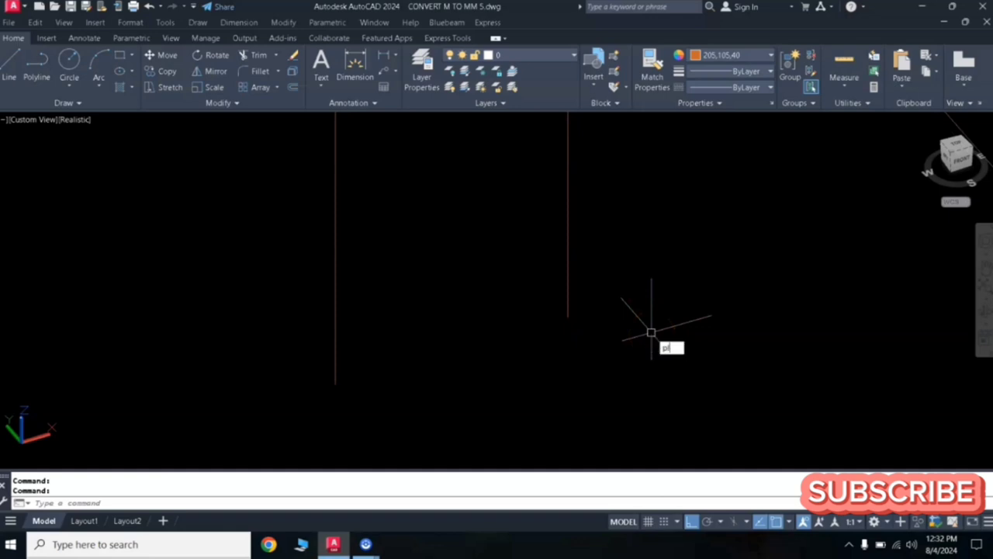
key(Return)
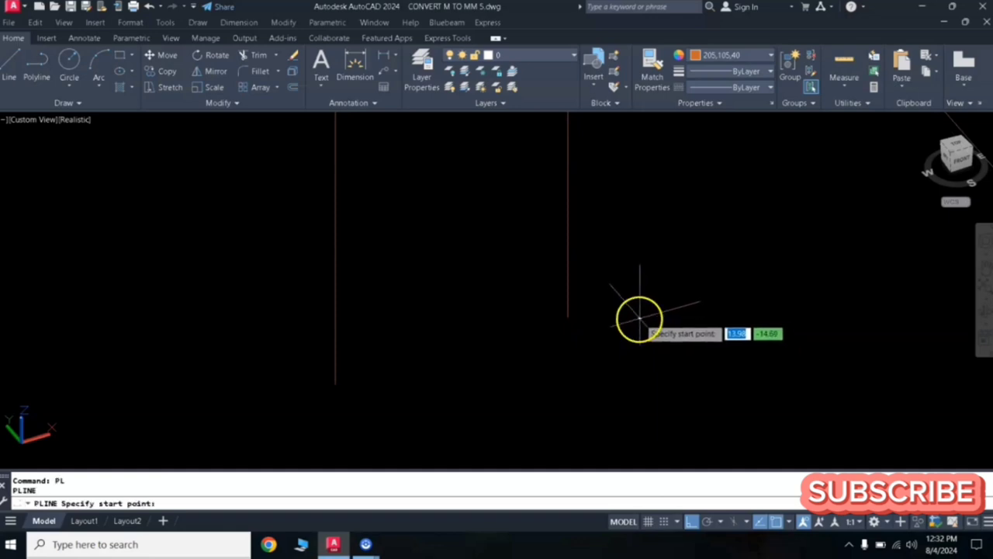
click(640, 318)
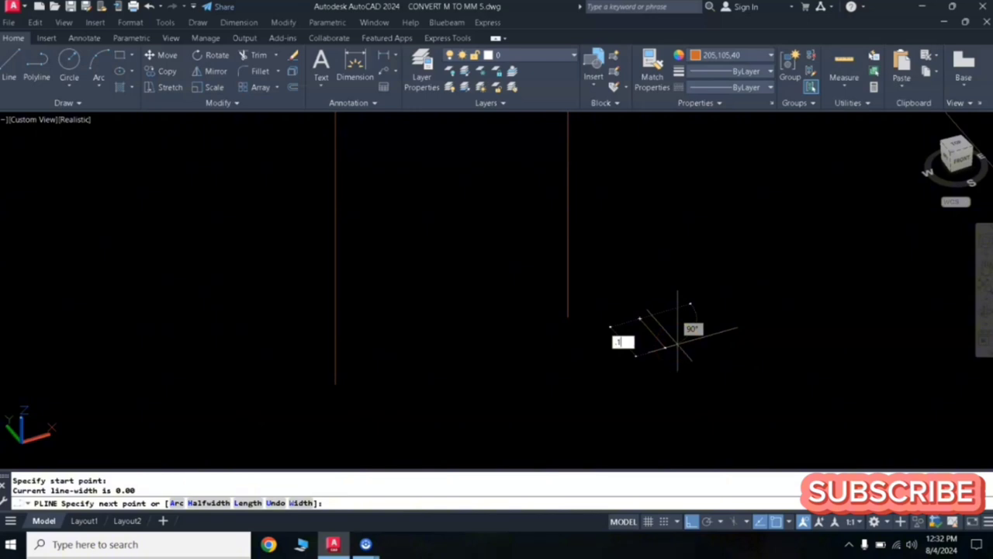
text(.15)
key(Return)
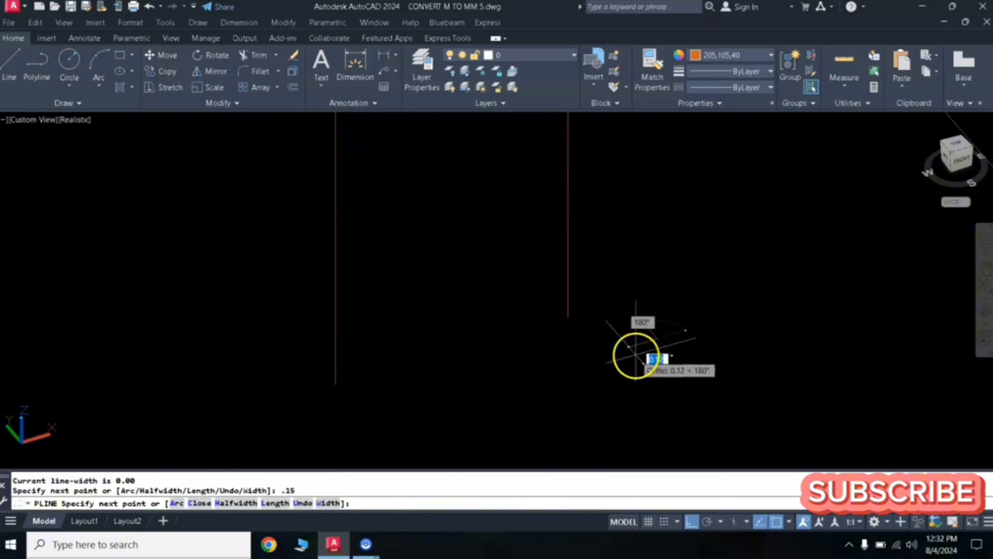
scroll(636, 351, up, 3)
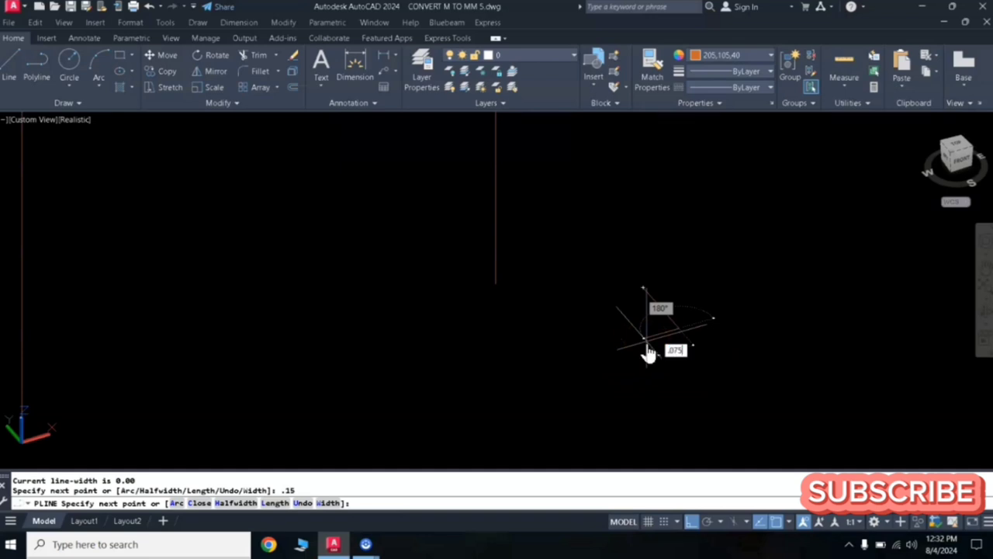
text(.075)
key(Return)
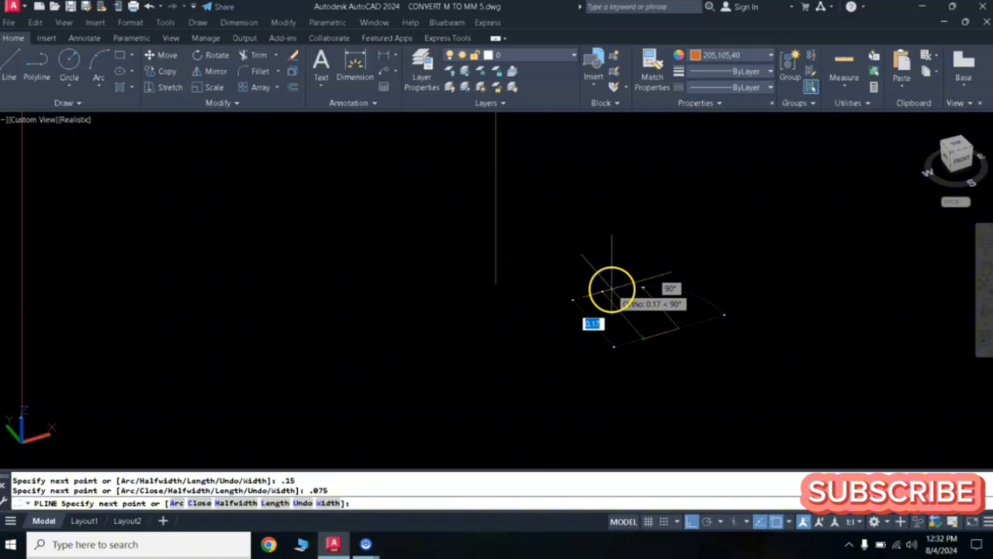
Complete the profile's notch with segments of 0.1 in positive Y, 0.025 in positive X and 0.05 in positive Y, closing the polyline.
text(.1)
key(Return)
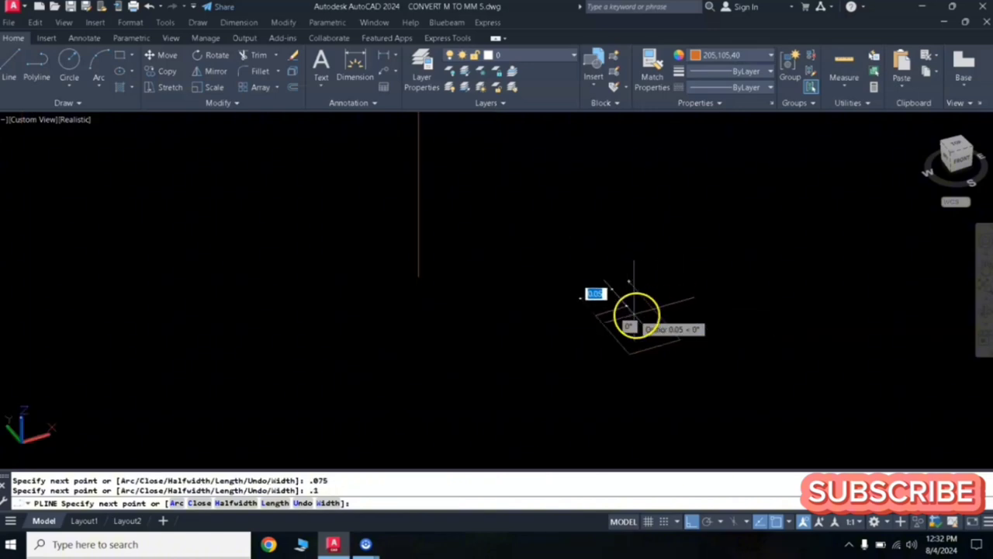
scroll(634, 315, up, 2)
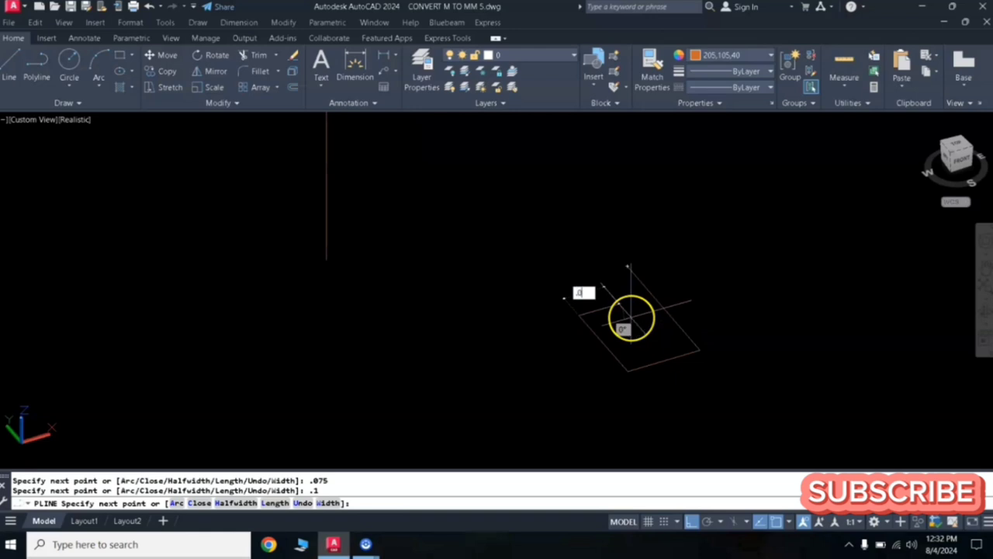
text(.025)
key(Return)
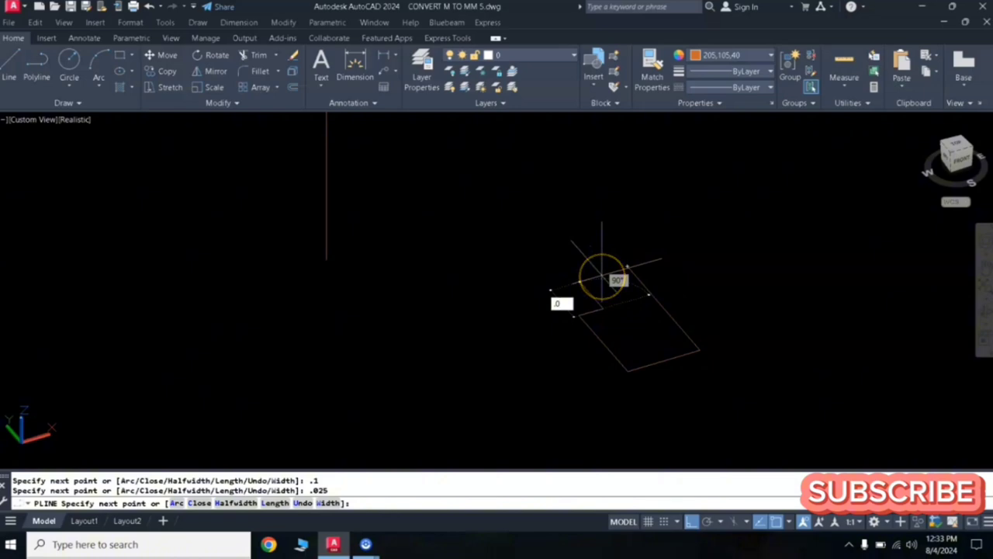
text(.05)
key(Return)
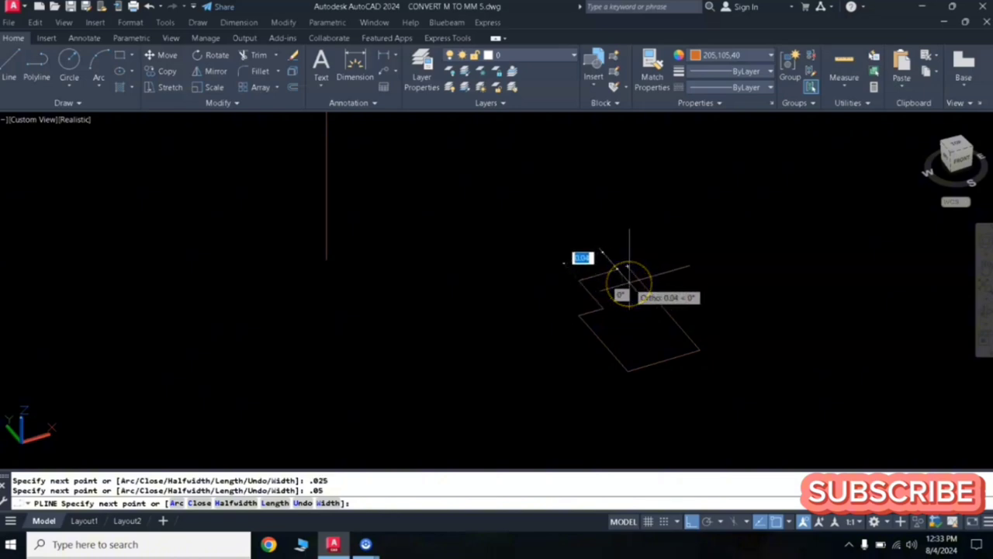
text(c)
key(Return)
scroll(636, 261, down, 3)
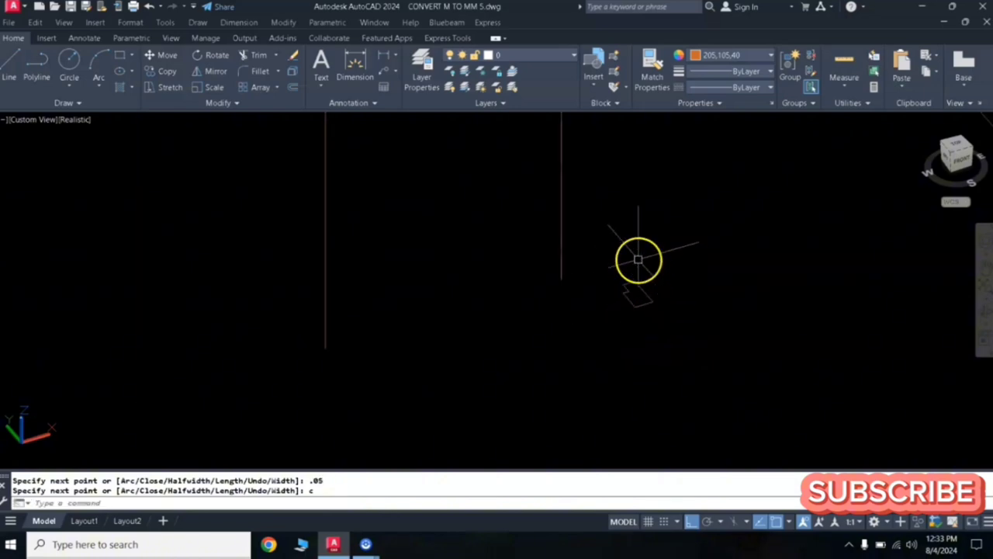
Move the notched profile by the midpoint of its 0.15 edge onto the foot of the upright outline's positive-X leg.
scroll(640, 249, down, 1)
middle_drag(641, 238, 729, 365)
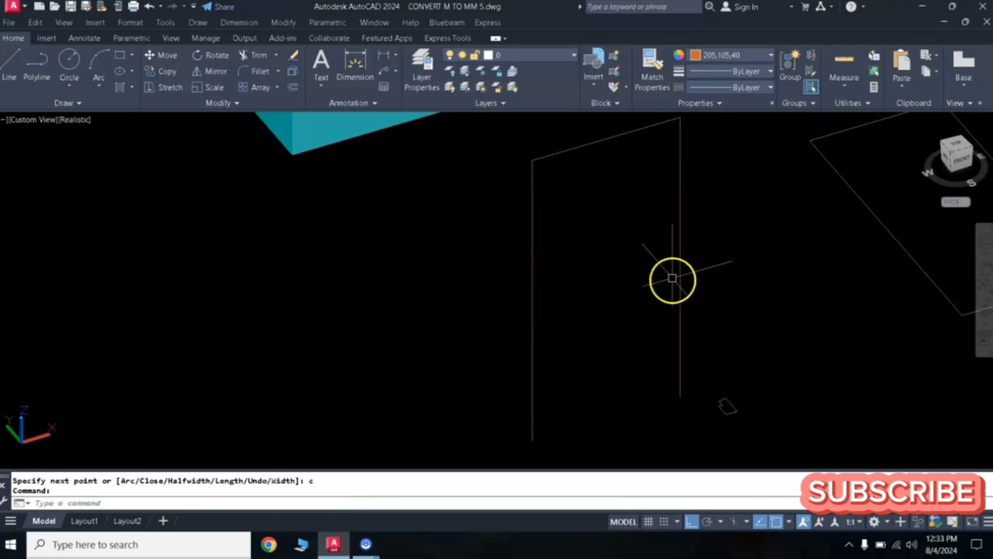
click(763, 381)
click(709, 424)
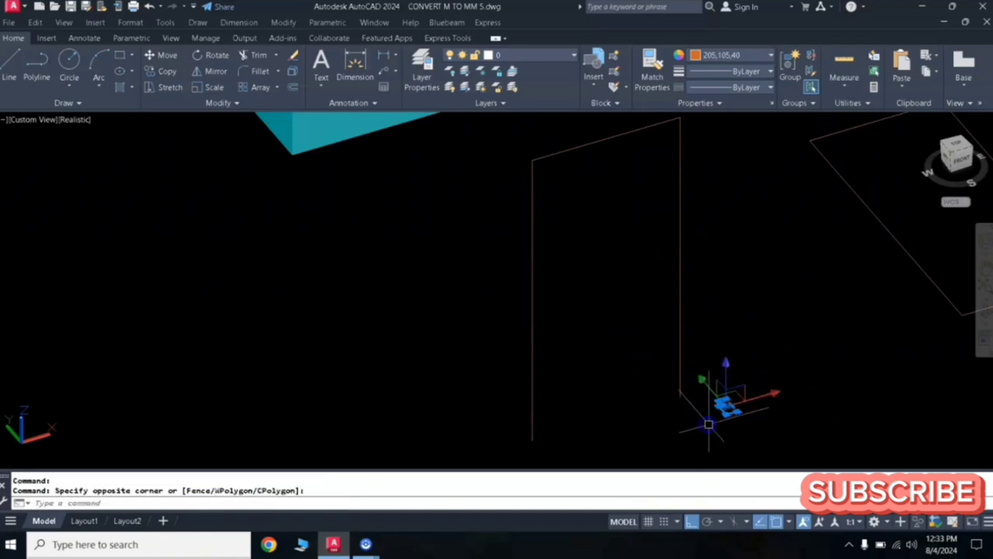
text(m)
key(Return)
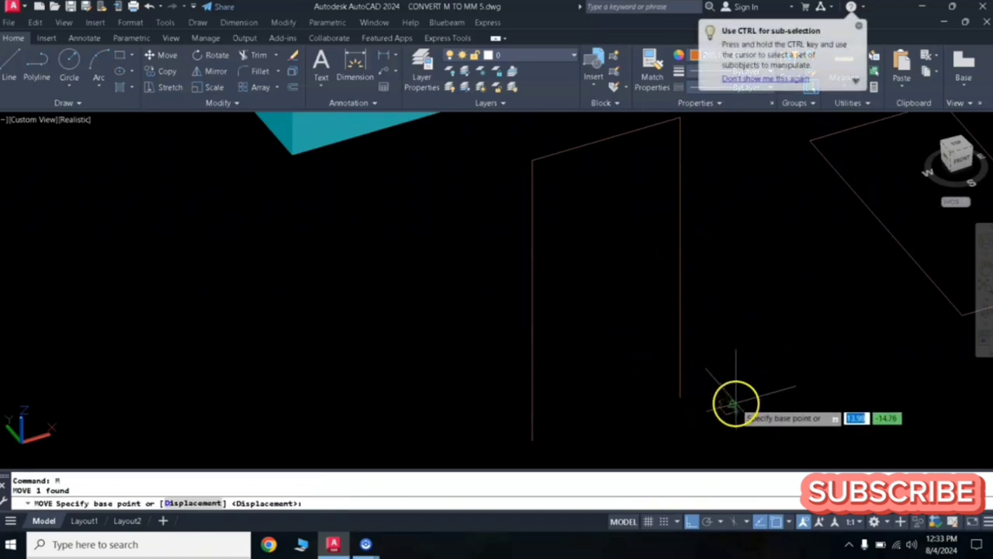
click(734, 402)
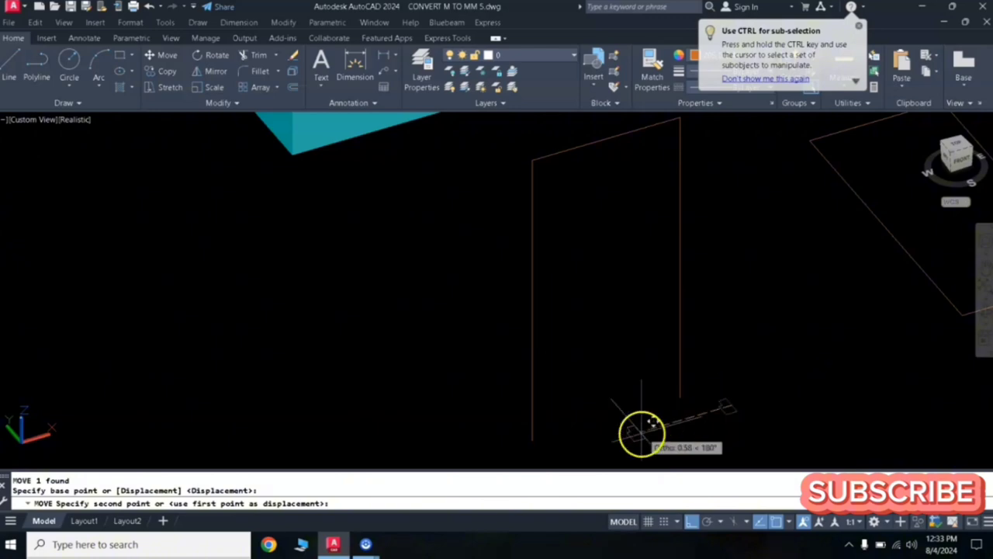
click(677, 395)
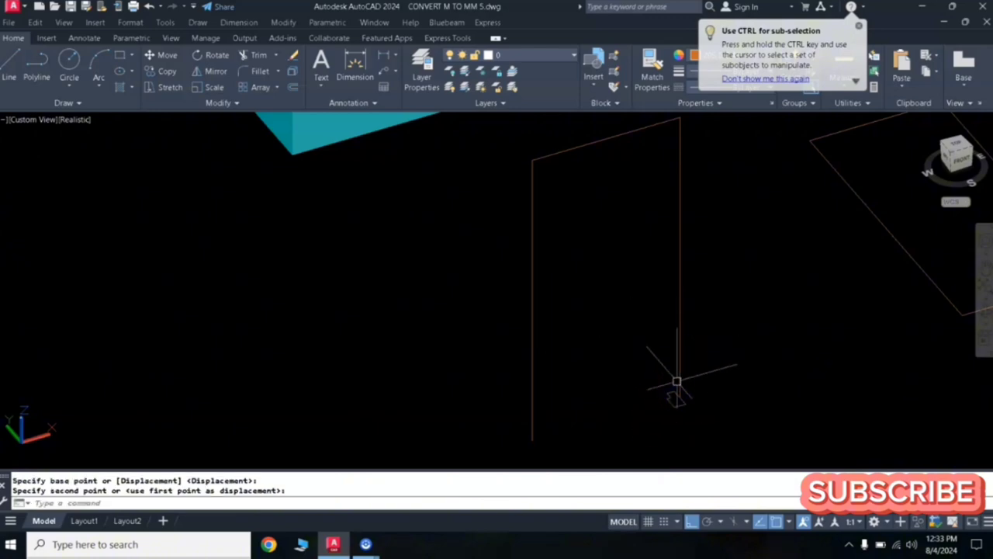
Set the current object color to 153,27,30 and select the notched profile at the outline's foot for EXTRUDE.
scroll(673, 378, down, 2)
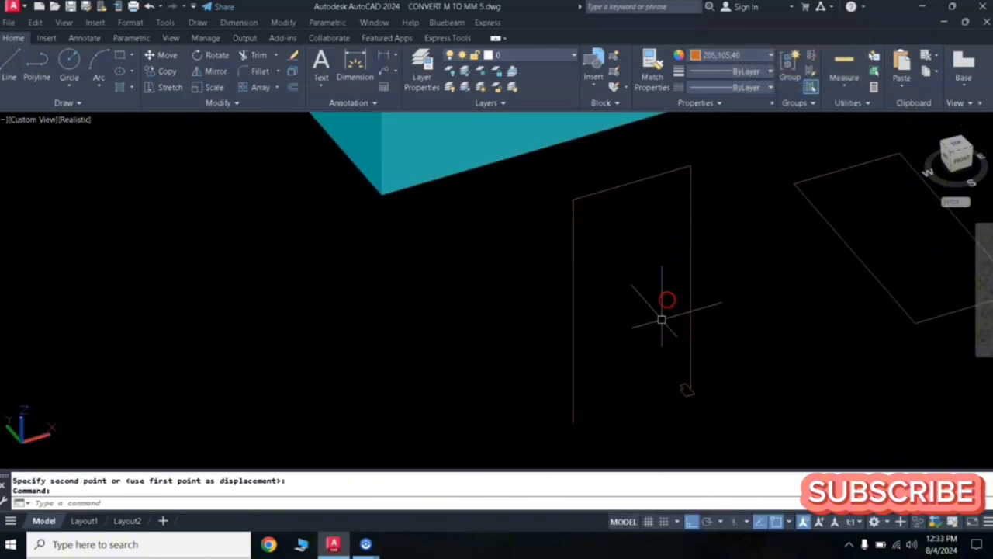
click(731, 56)
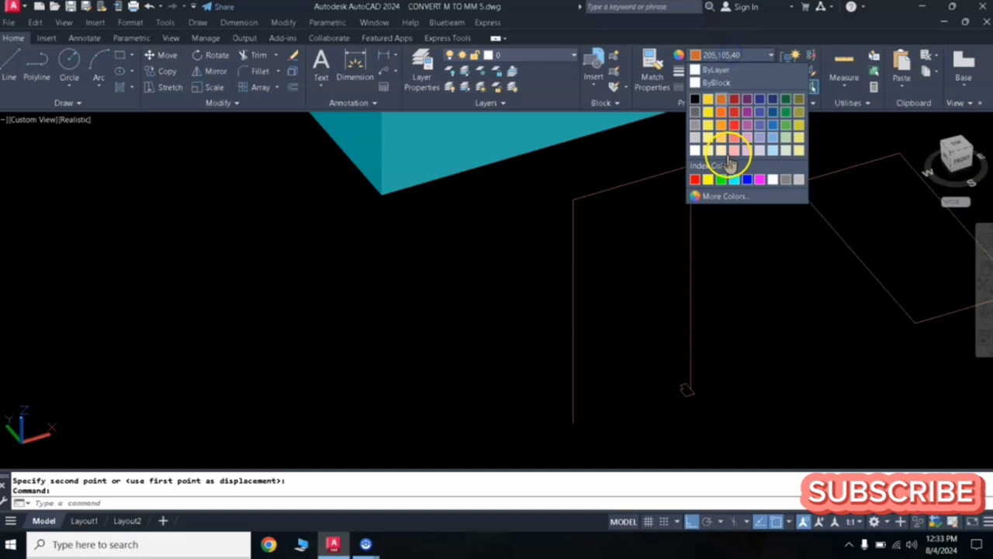
click(734, 111)
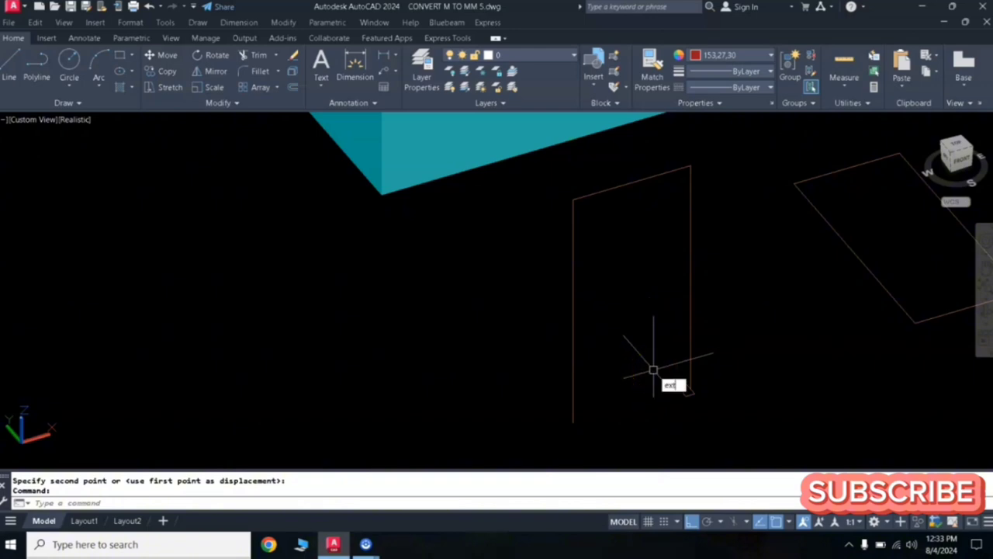
key(Return)
click(684, 393)
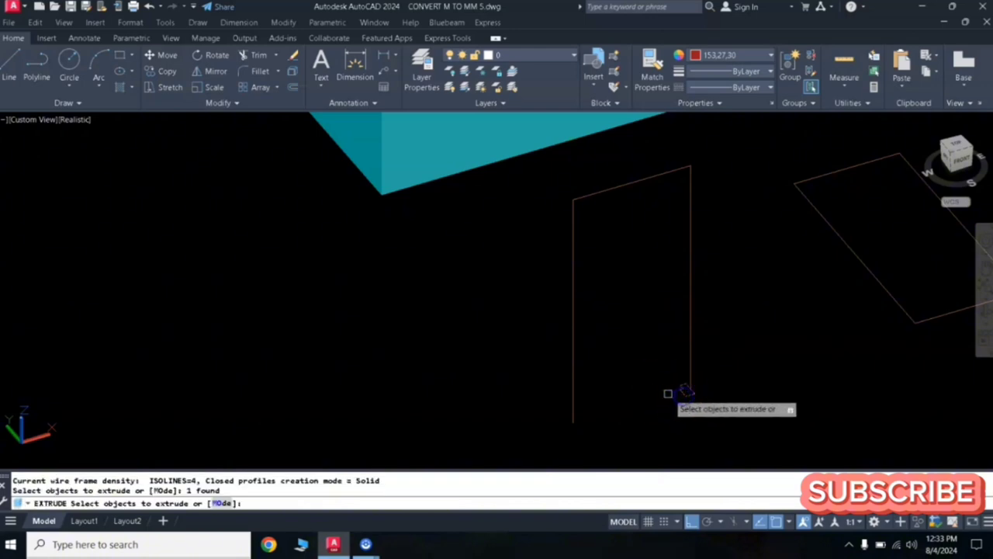
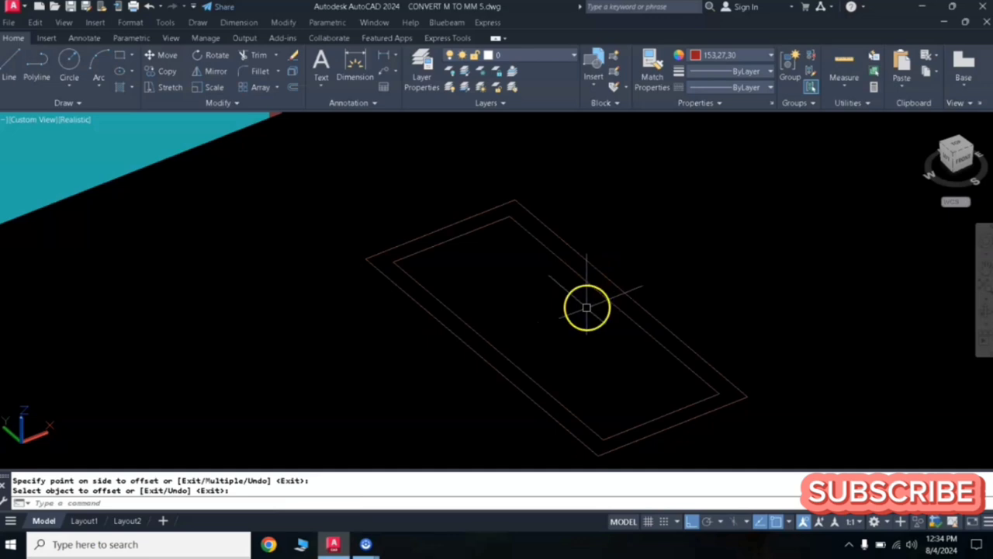
Draw a line across the flat inner door rectangle between the midpoints of its two long edges.
text(l)
key(Return)
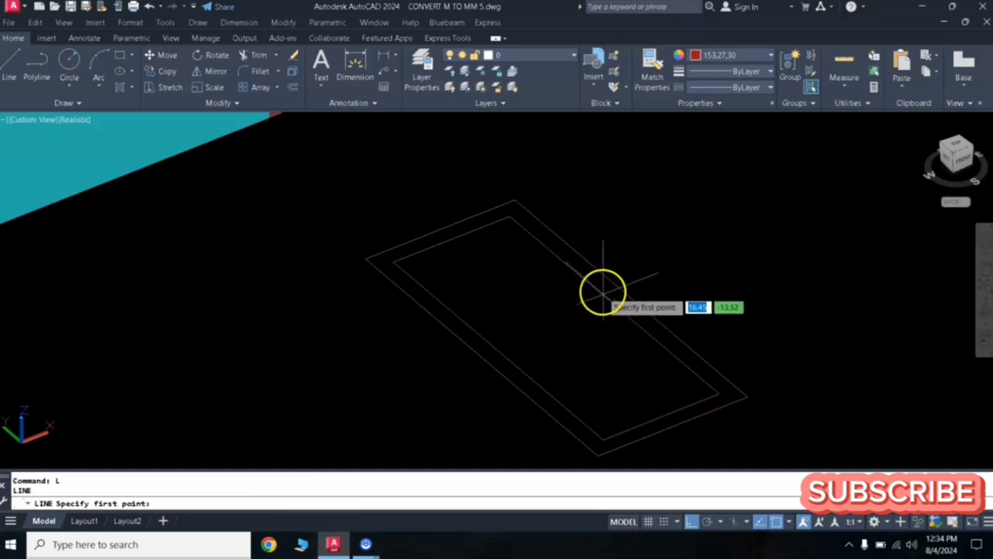
click(607, 298)
click(492, 352)
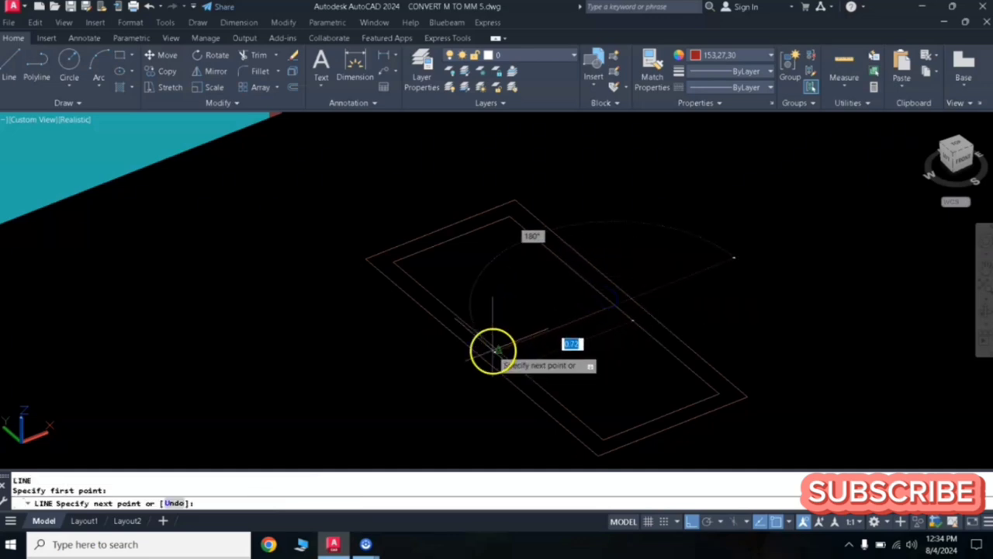
click(493, 351)
key(Return)
Draw a centre line from the cross line's midpoint to the inner rectangle's short edge farthest from the house.
key(Return)
click(567, 328)
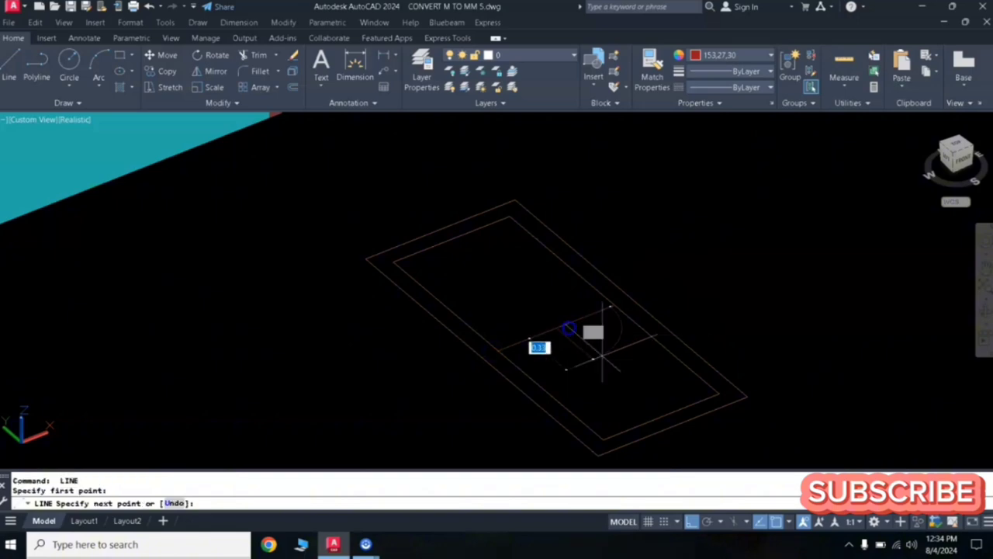
click(668, 415)
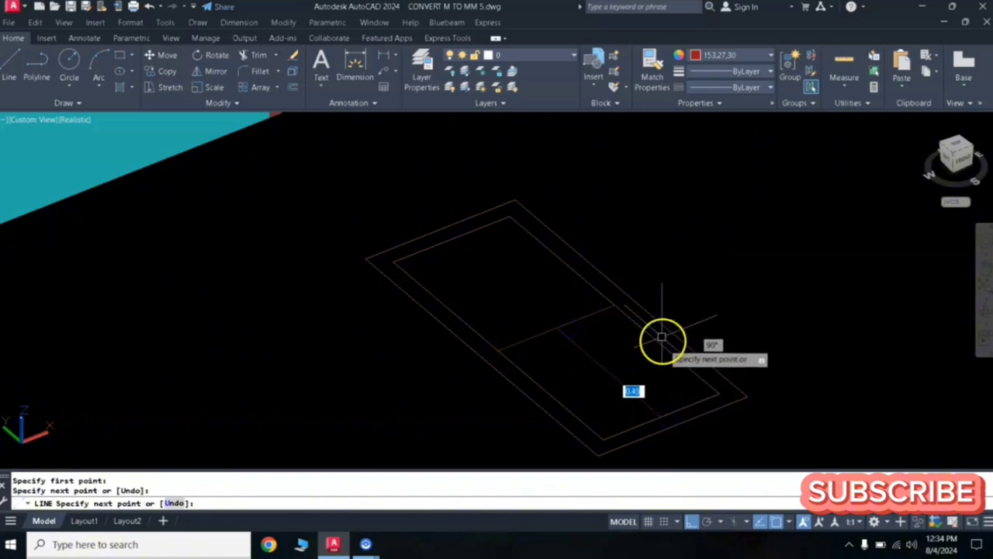
key(Return)
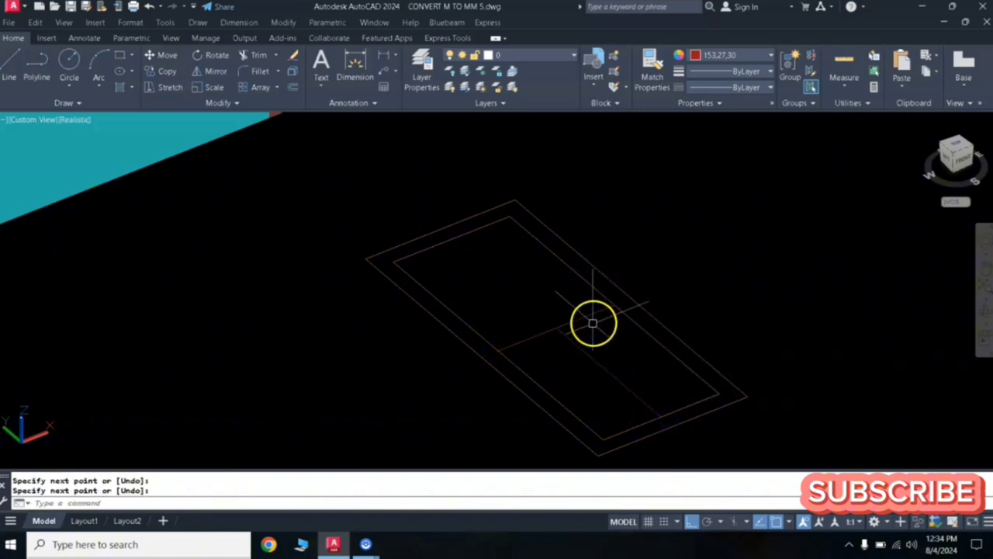
Offset the cross line by 0.10 toward the rectangle's end nearest the house.
text(o)
key(Return)
key(Return)
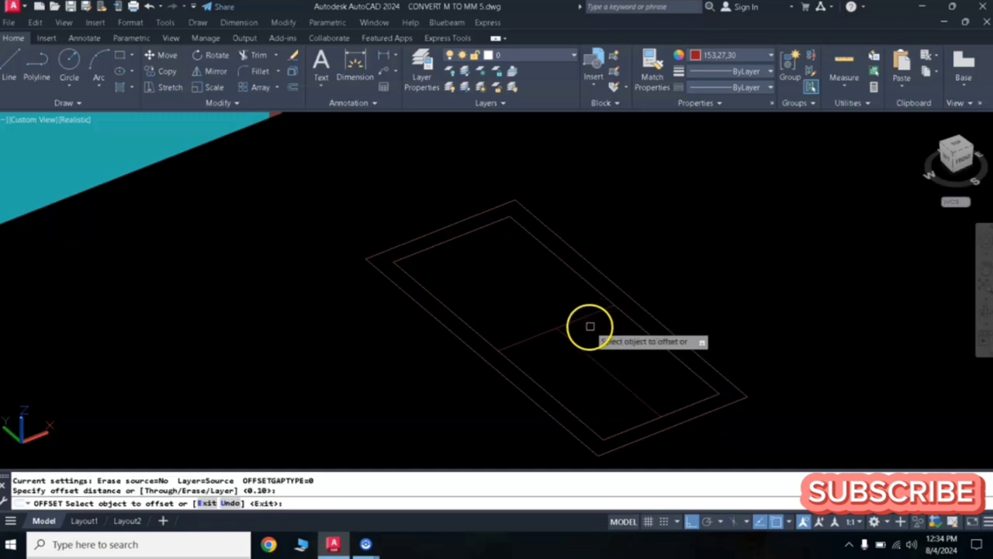
click(580, 293)
click(565, 298)
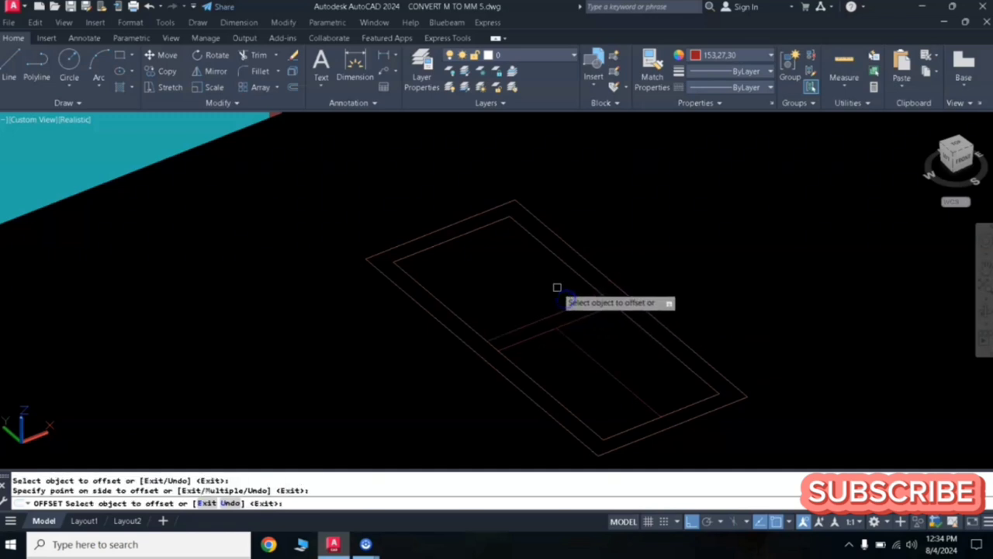
key(Return)
Draw a centre line from the offset cross line's midpoint to the inner rectangle's short edge nearest the house.
text(l)
key(Return)
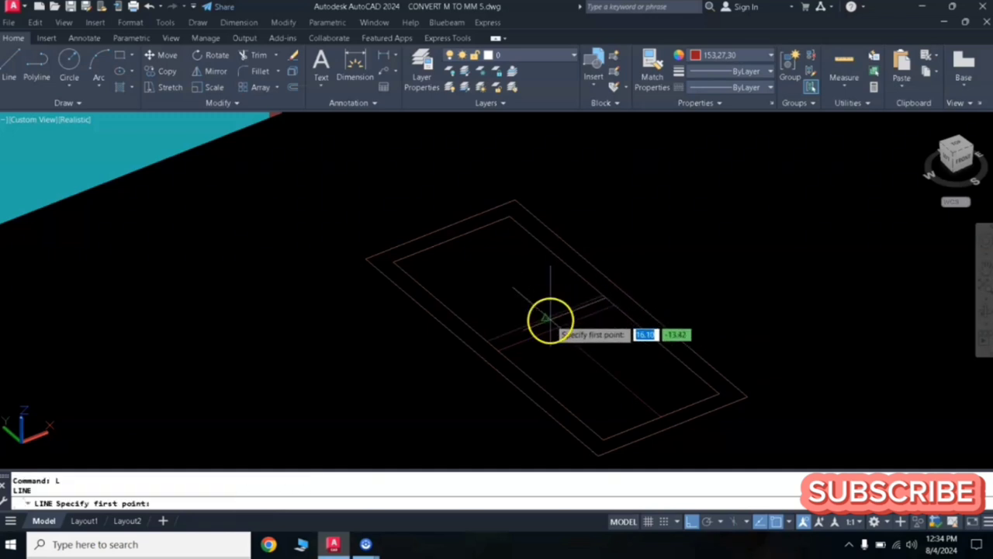
click(547, 320)
click(454, 231)
key(Return)
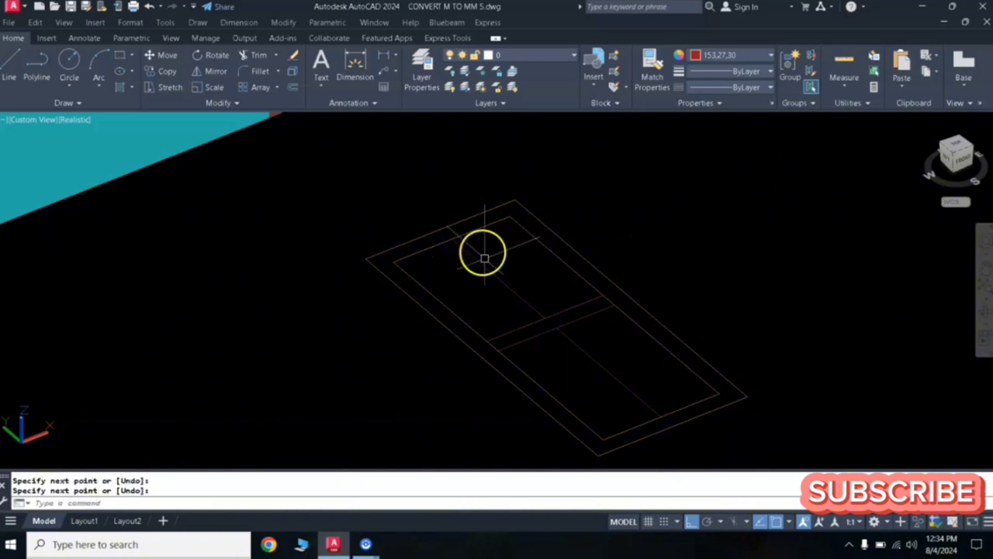
Draw a cross line through the midpoint of the centre line nearest the house, reaching both long edges of the inner rectangle.
key(Return)
click(518, 277)
click(553, 262)
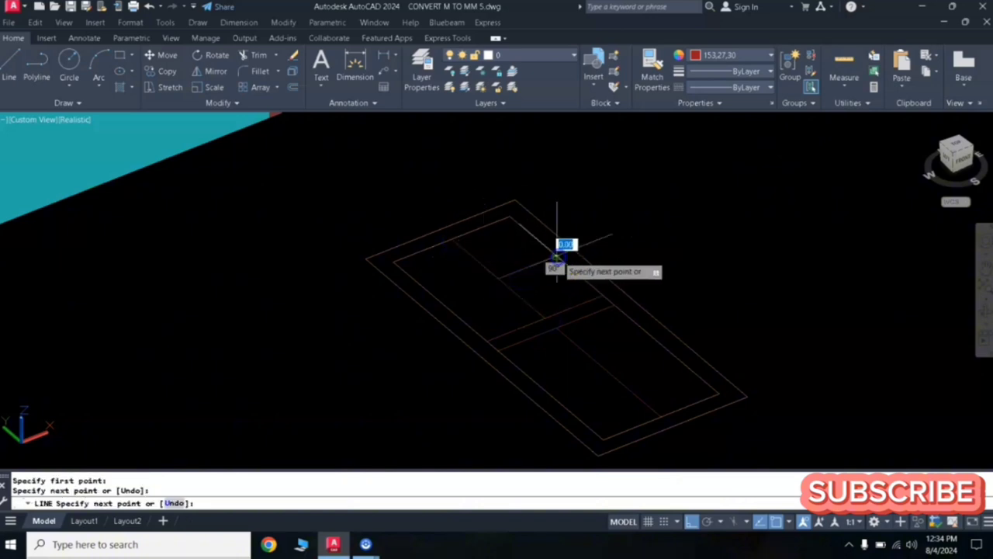
key(Return)
key(Return)
click(503, 278)
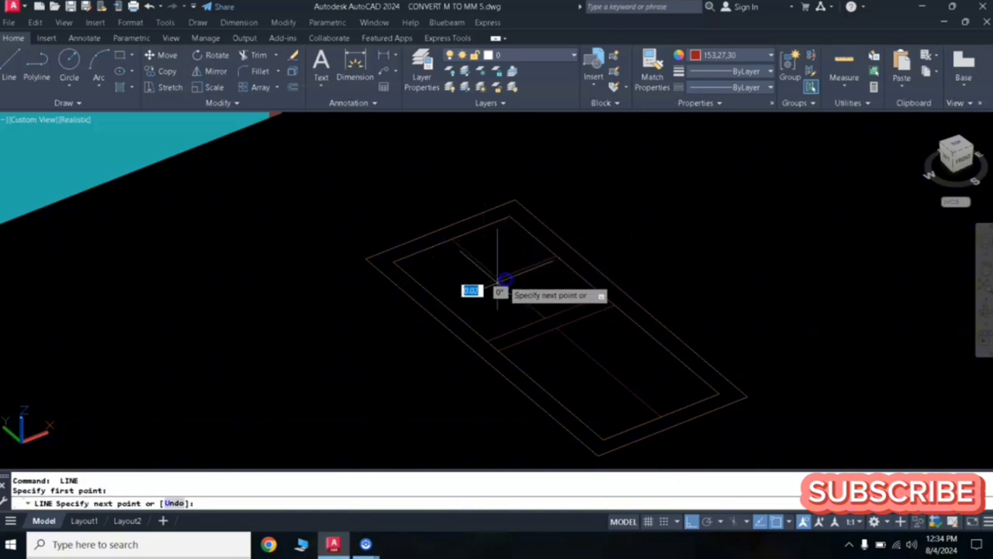
click(444, 302)
key(Return)
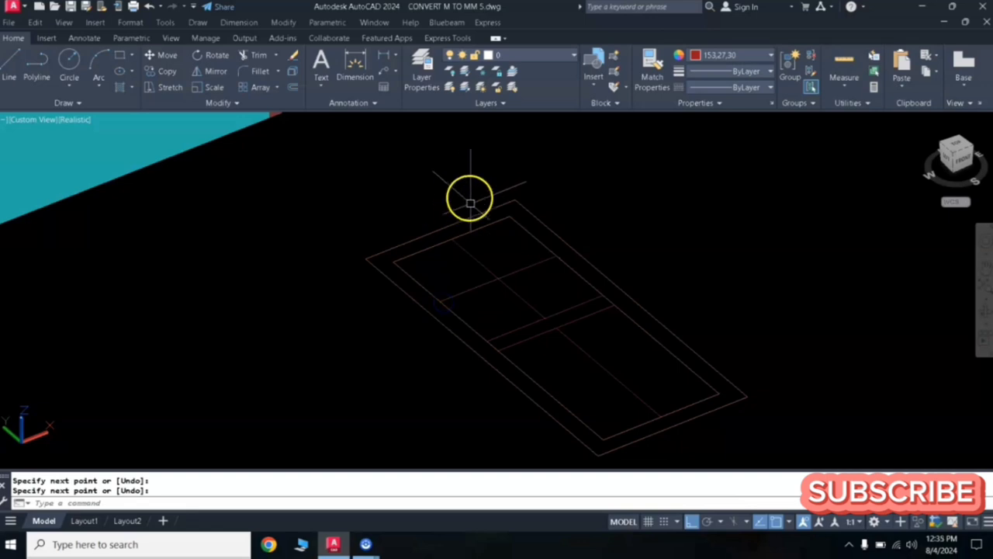
Draw a rectangle from the inner door rectangle's corner at the house end to the crossing of the centre and cross lines.
middle_drag(533, 227, 458, 211)
key(Return)
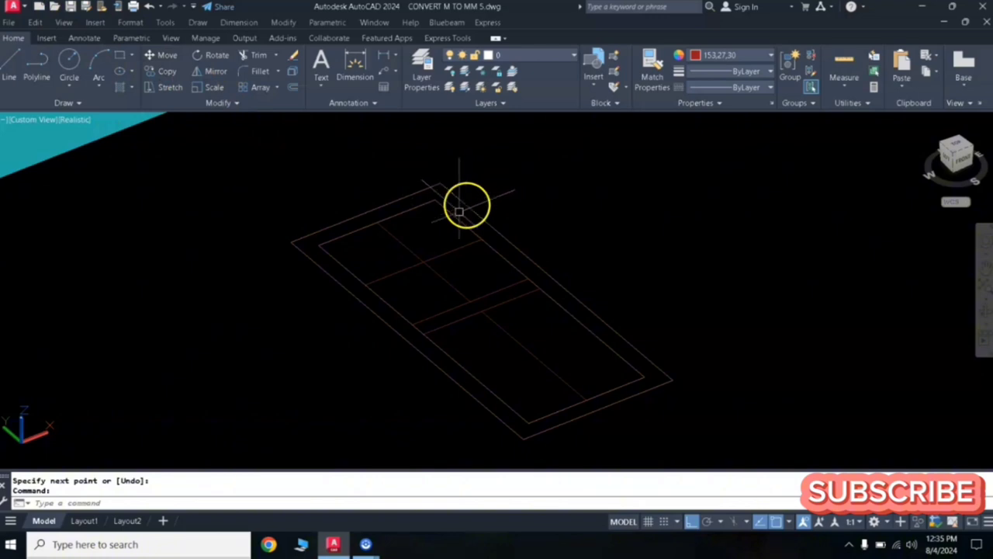
key(Return)
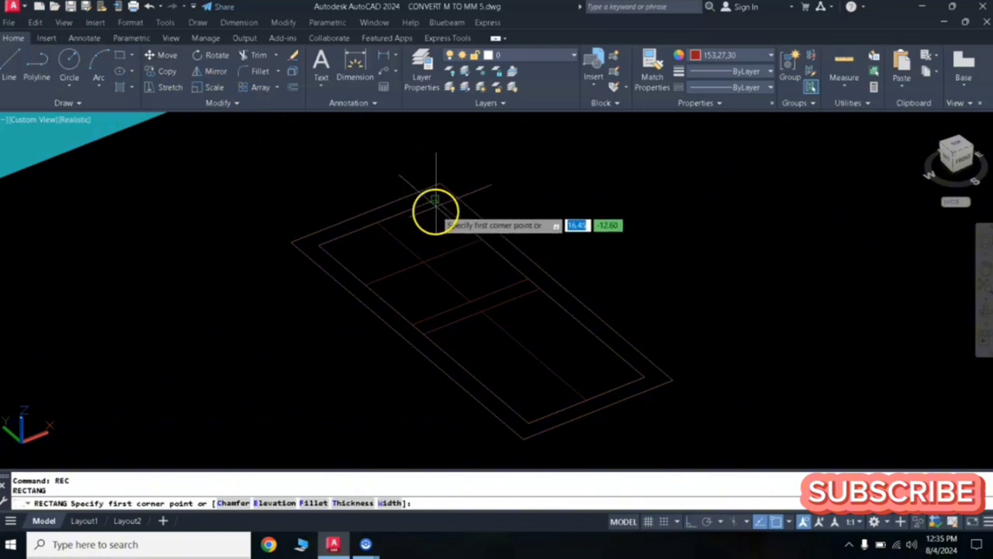
click(434, 200)
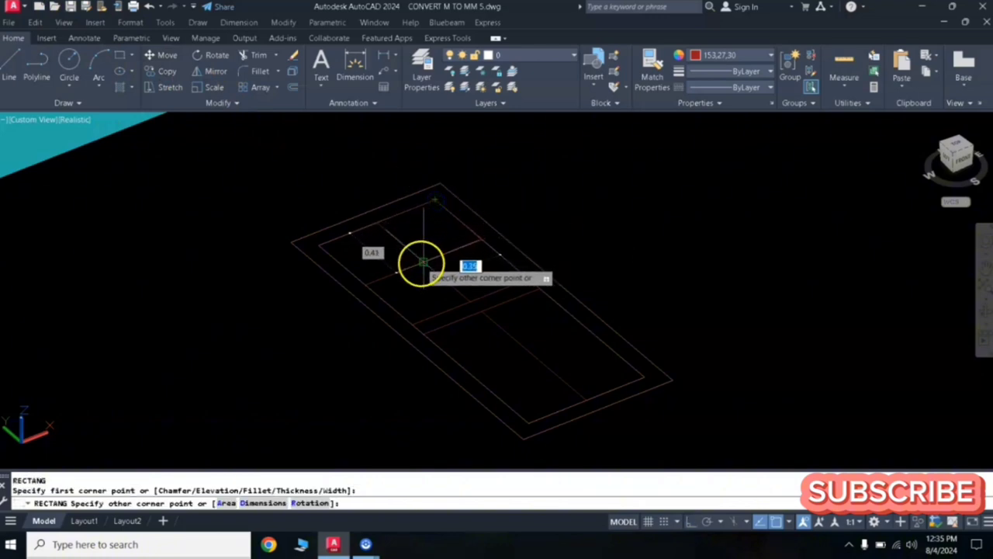
click(421, 263)
Draw a rectangle over half of the undivided panel, from the middle rail's end to the centre line's end on the far short edge.
key(Return)
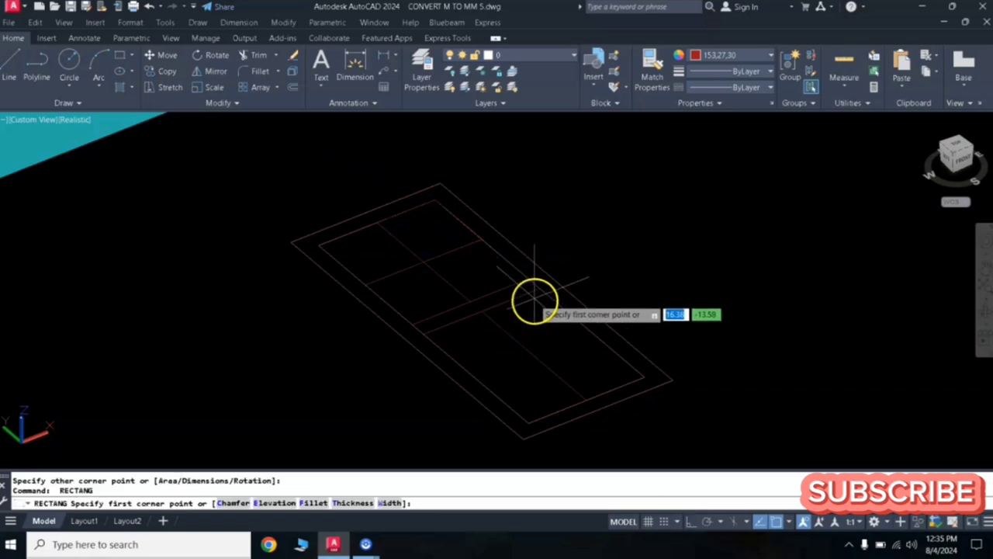
click(540, 290)
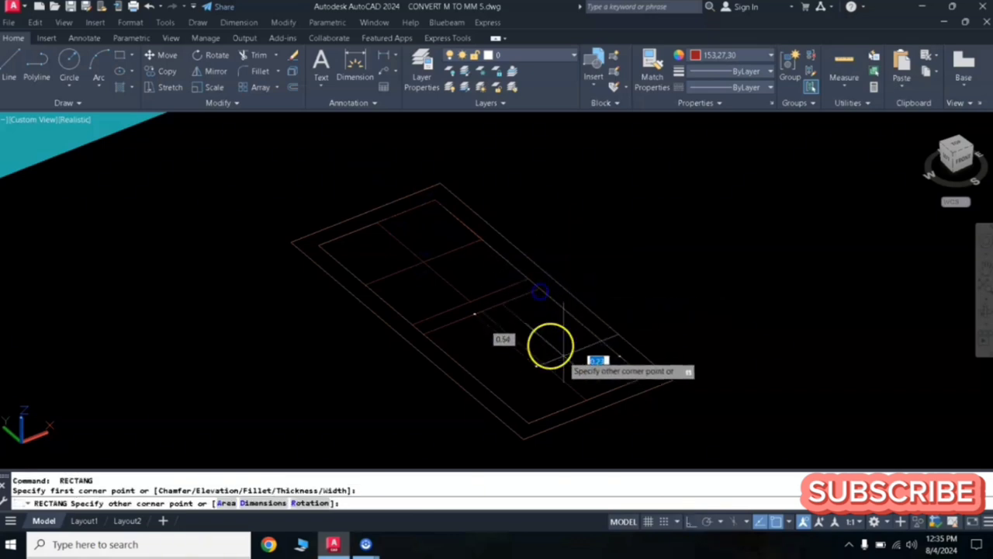
click(587, 400)
Try to move the quarter-panel rectangle and the adjoining line segment out beside the door outline.
click(353, 174)
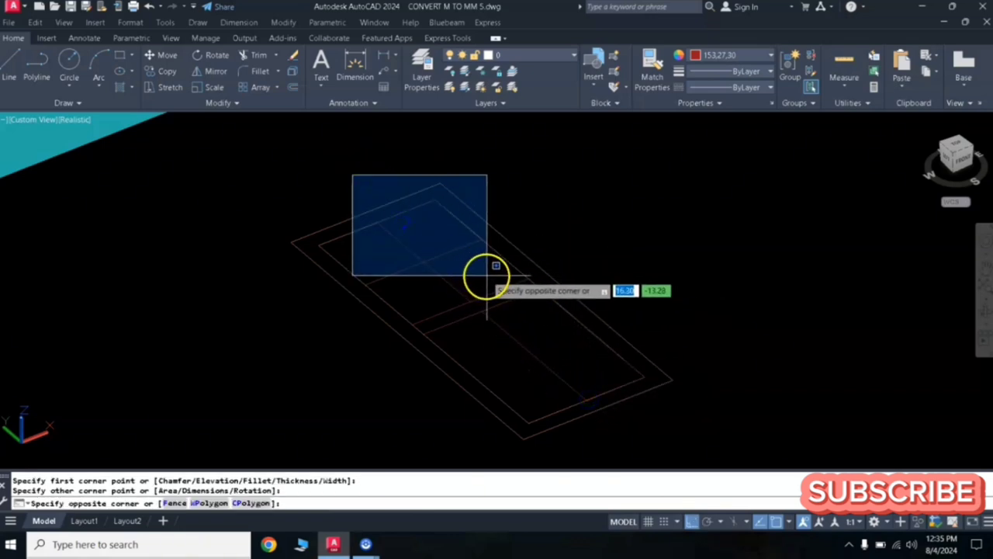
click(491, 273)
key(Return)
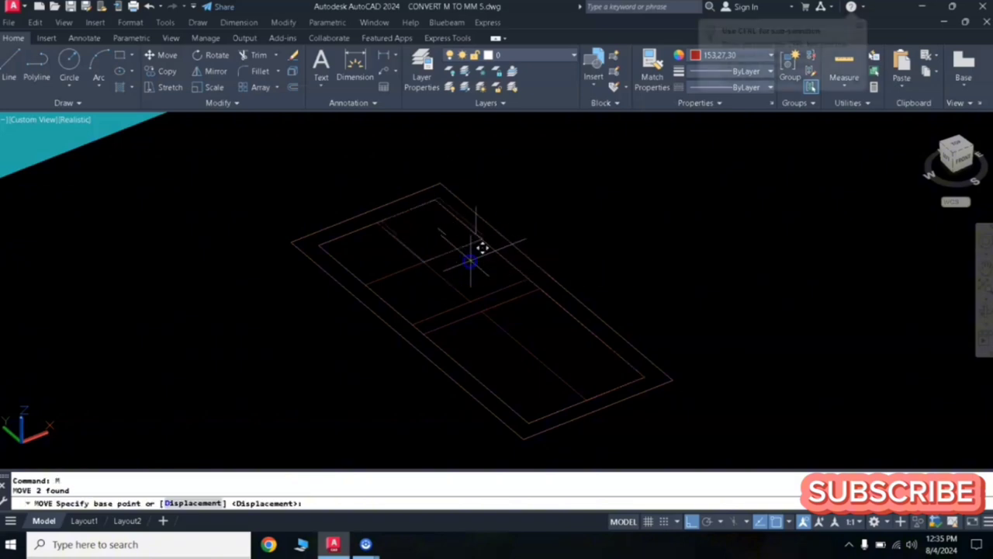
click(470, 259)
click(615, 240)
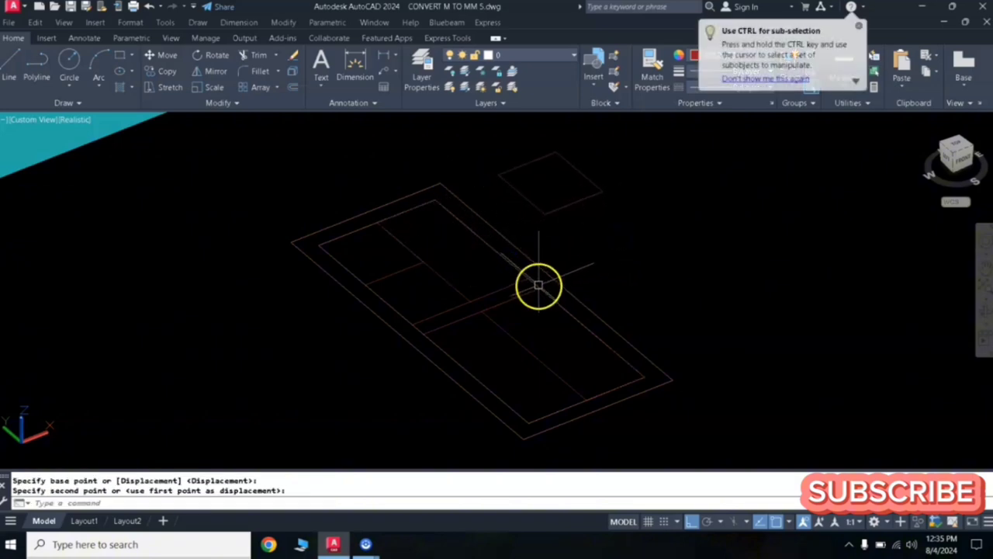
key(Escape)
Copy the quarter-panel rectangle straight out to empty space beside the door's long edge.
click(335, 182)
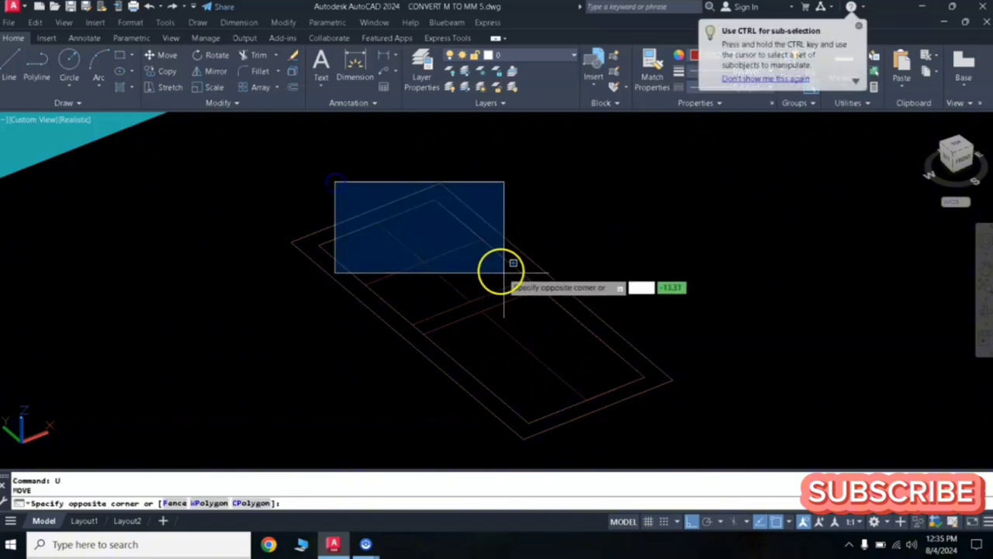
click(519, 270)
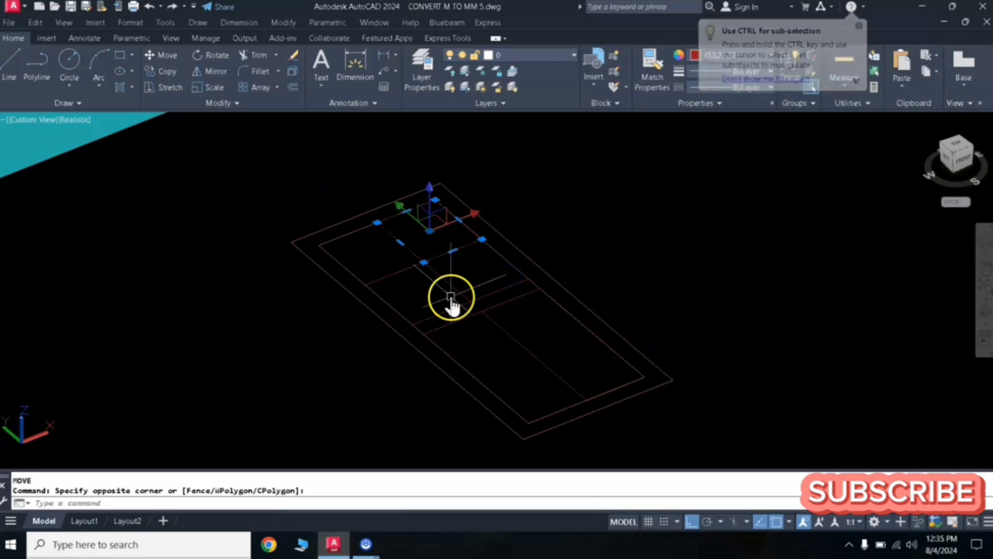
text(co)
key(Return)
click(481, 280)
click(647, 240)
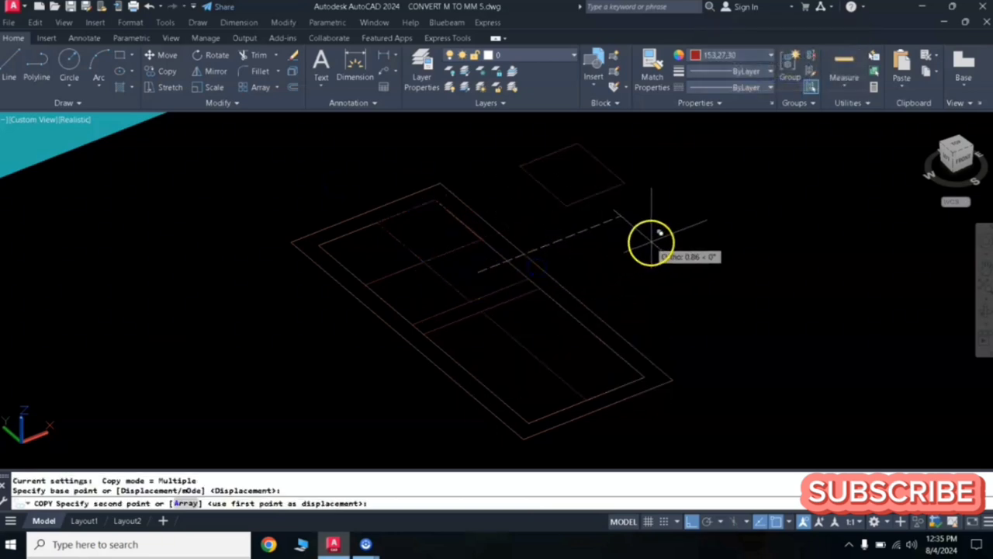
right_click(564, 273)
Copy the long half-panel rectangle to empty space beside the door, clear of the smaller copy.
right_click(474, 267)
click(466, 271)
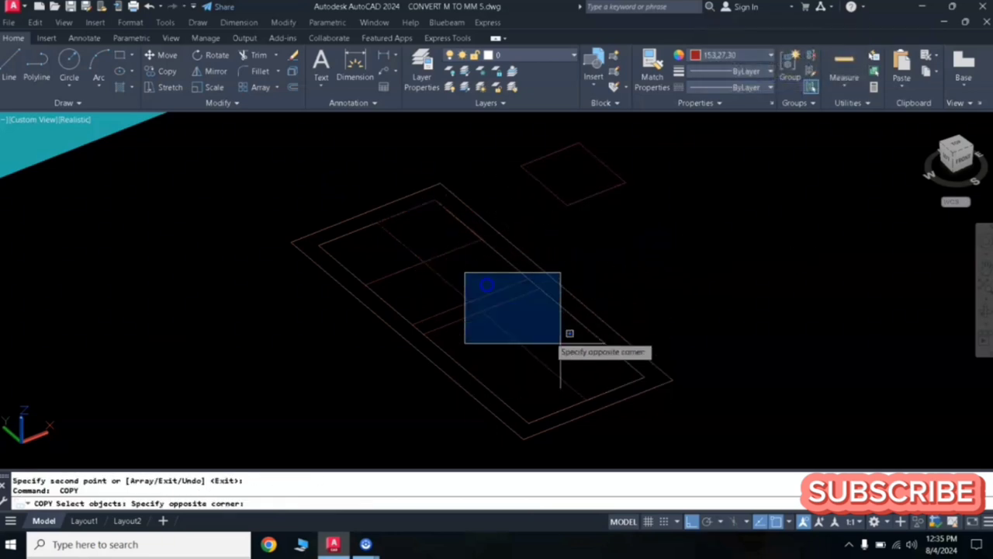
click(667, 416)
right_click(580, 365)
click(580, 365)
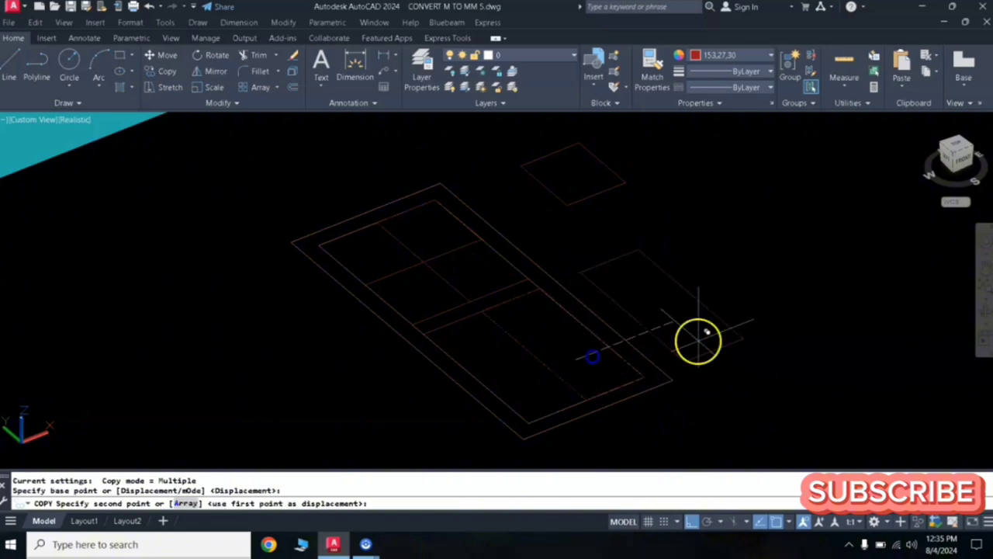
click(784, 263)
right_click(769, 247)
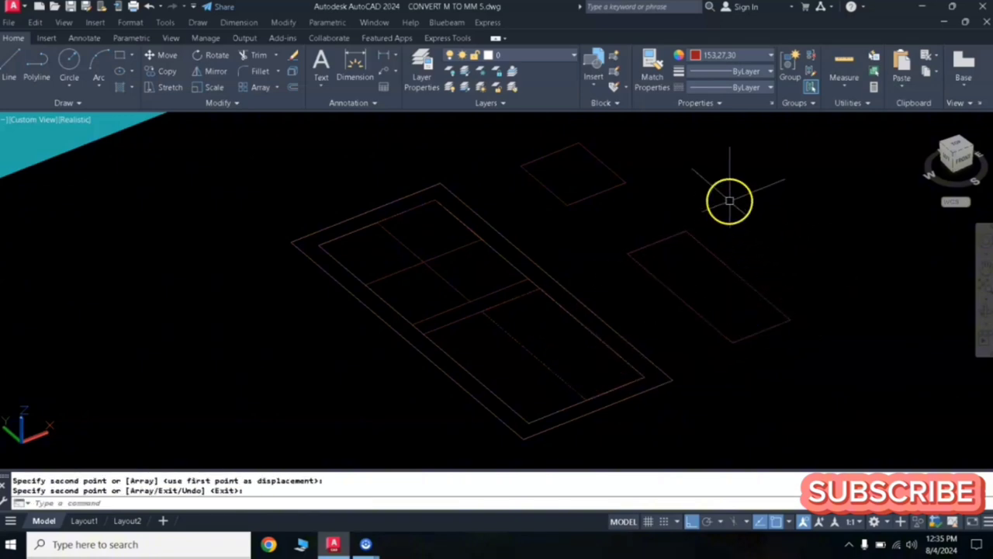
Offset the smaller copied panel rectangle inward by 0.05.
middle_drag(731, 202, 634, 250)
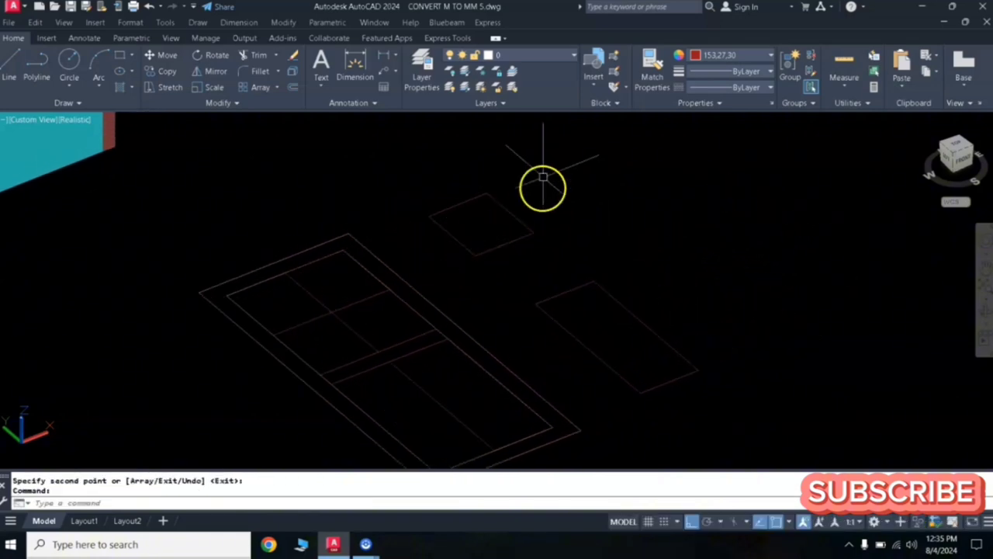
scroll(519, 204, up, 2)
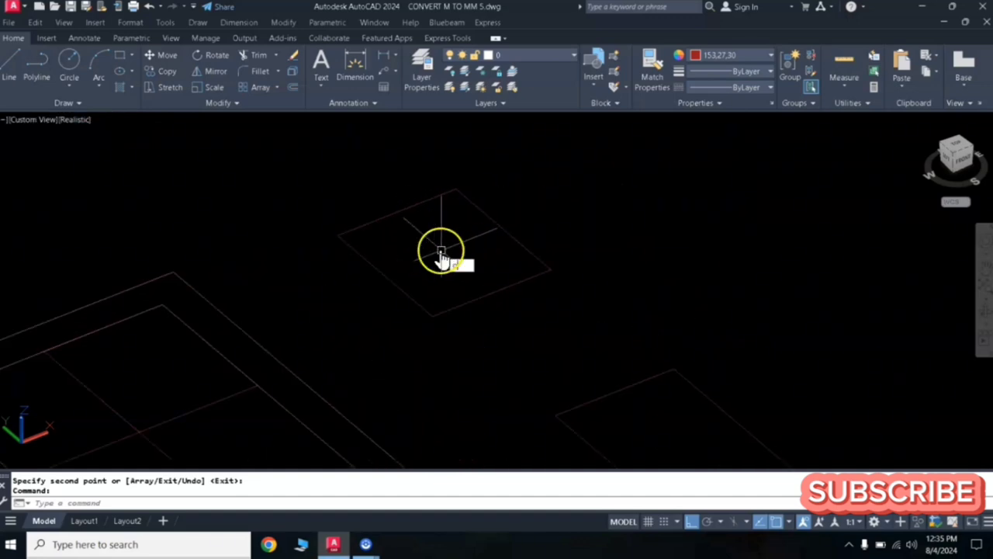
text(o)
key(Return)
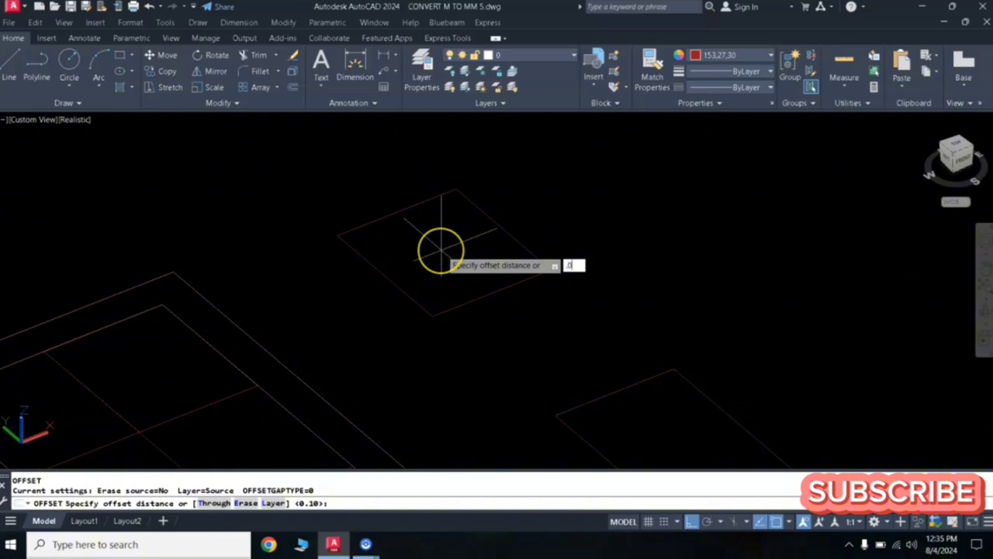
text(.05)
key(Return)
click(432, 199)
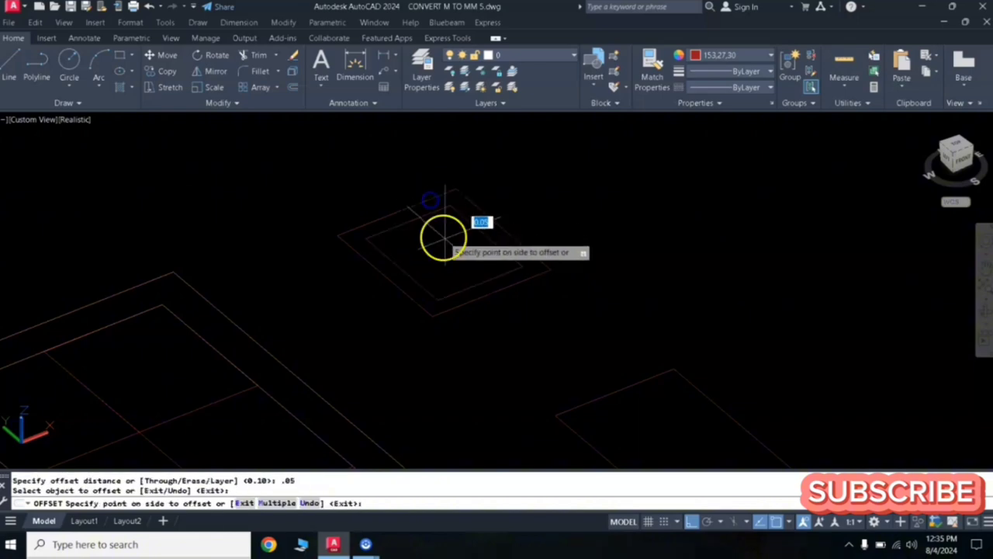
click(444, 239)
Offset the longer copied panel rectangle inward by the same 0.05 distance.
click(638, 380)
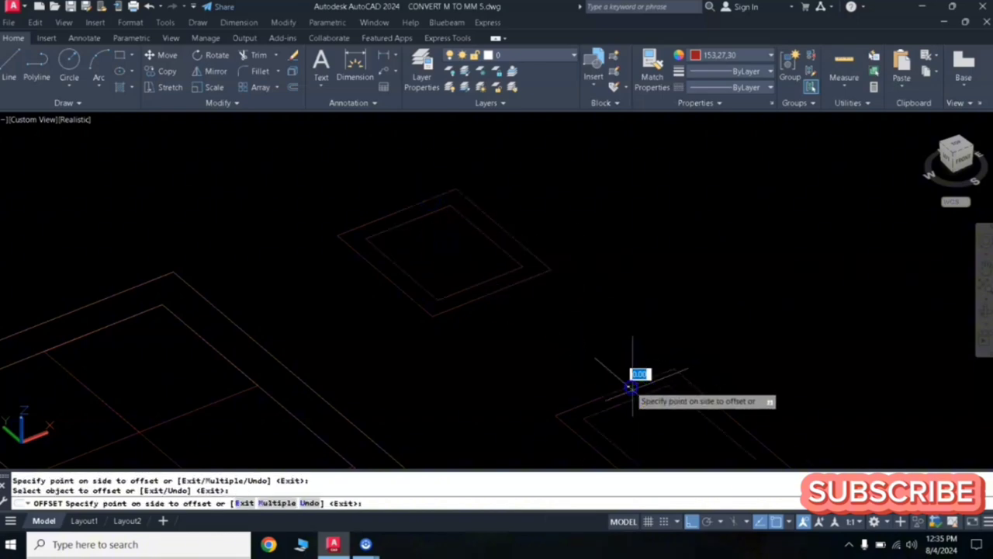
click(683, 428)
scroll(664, 399, down, 2)
middle_drag(665, 391, 648, 298)
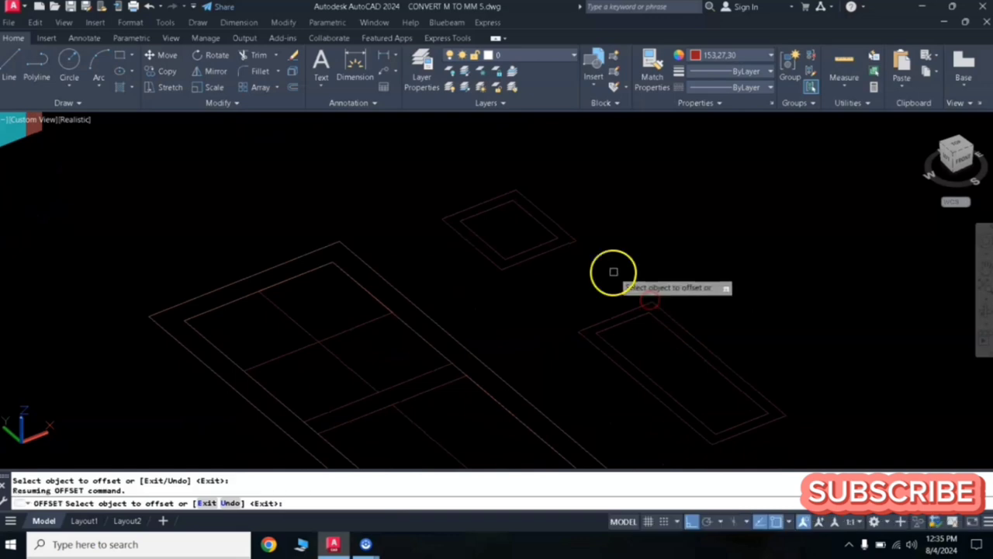
key(Return)
Offset the inner rectangle of both copied panels inward again by 0.075.
key(Return)
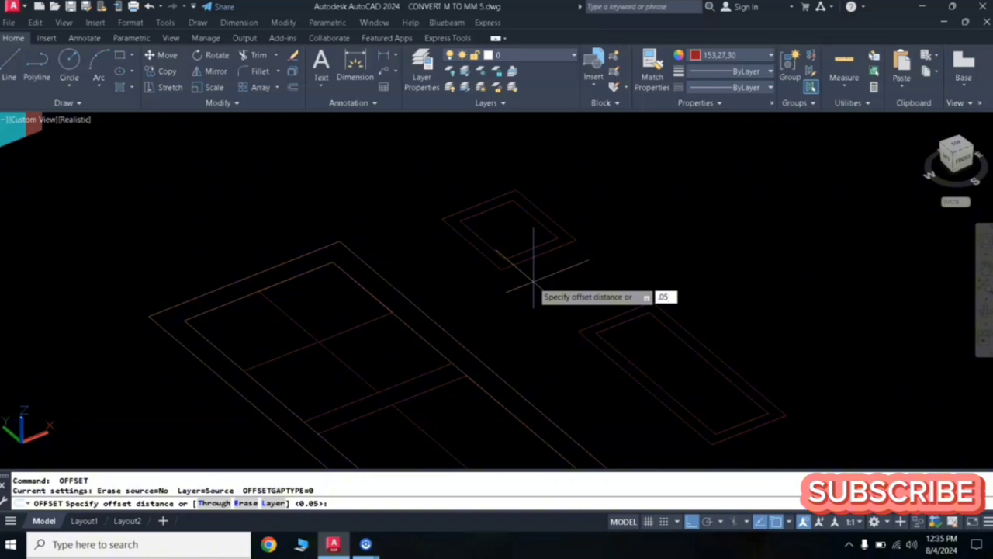
key(Return)
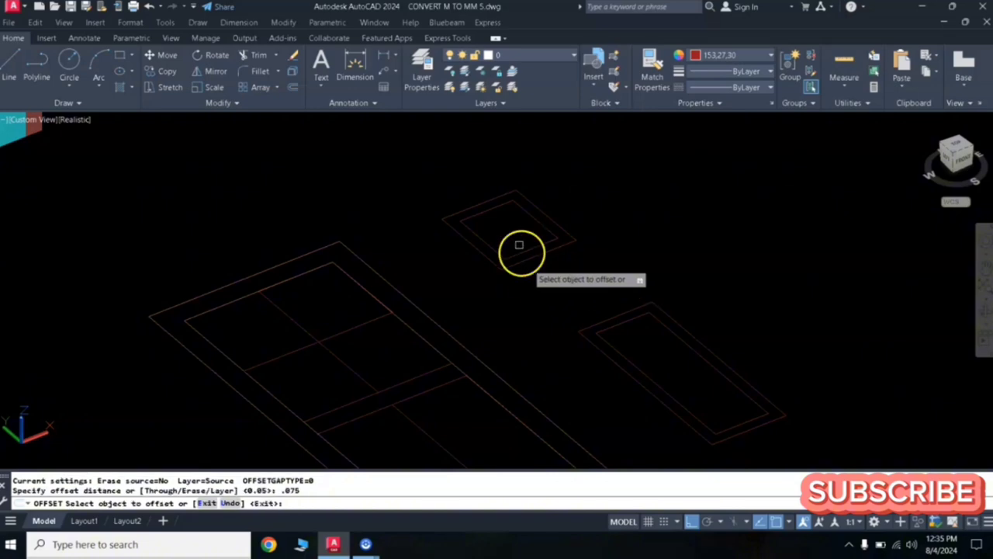
click(514, 206)
click(508, 220)
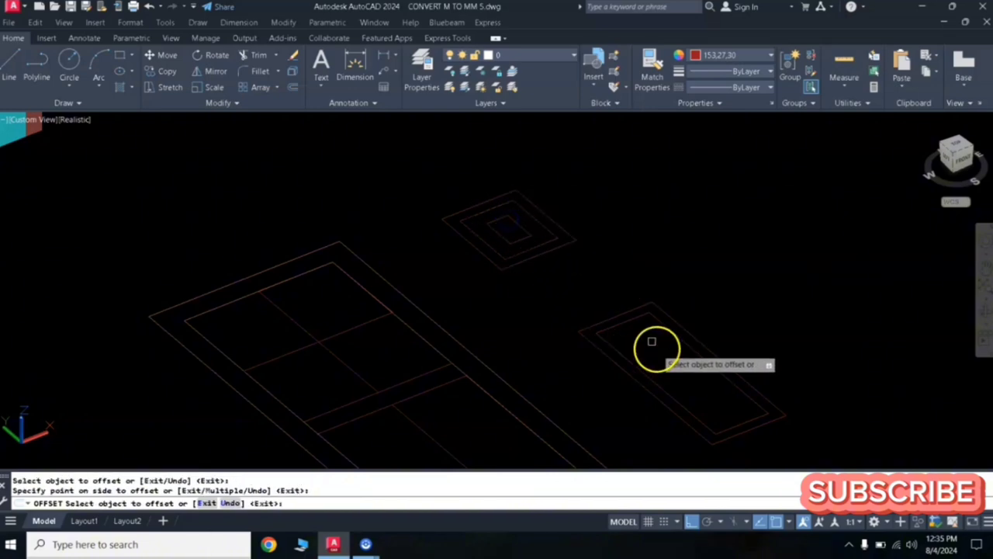
click(627, 322)
click(650, 343)
key(Return)
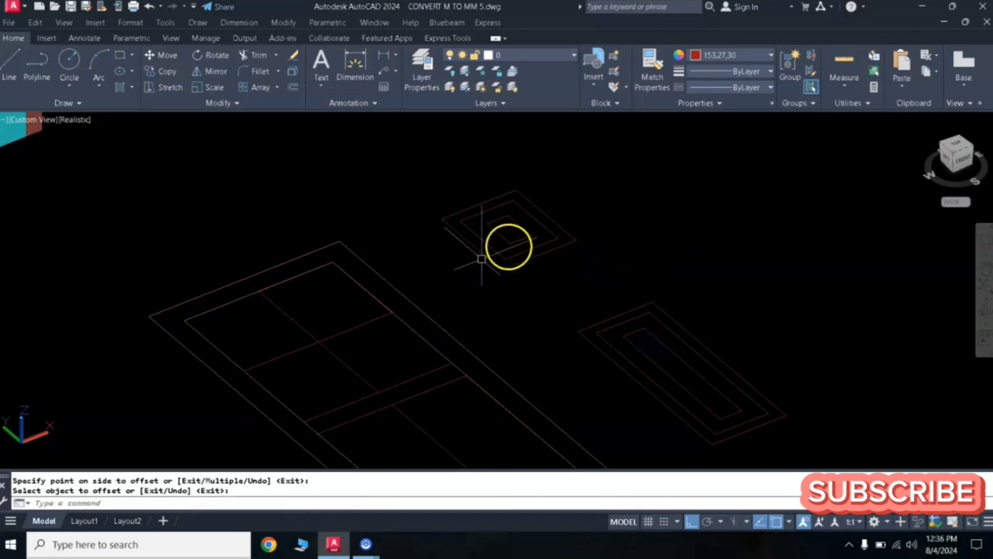
Fillet all corners of the smaller panel's middle rectangle as a polyline with a 0.03 radius.
scroll(503, 200, up, 2)
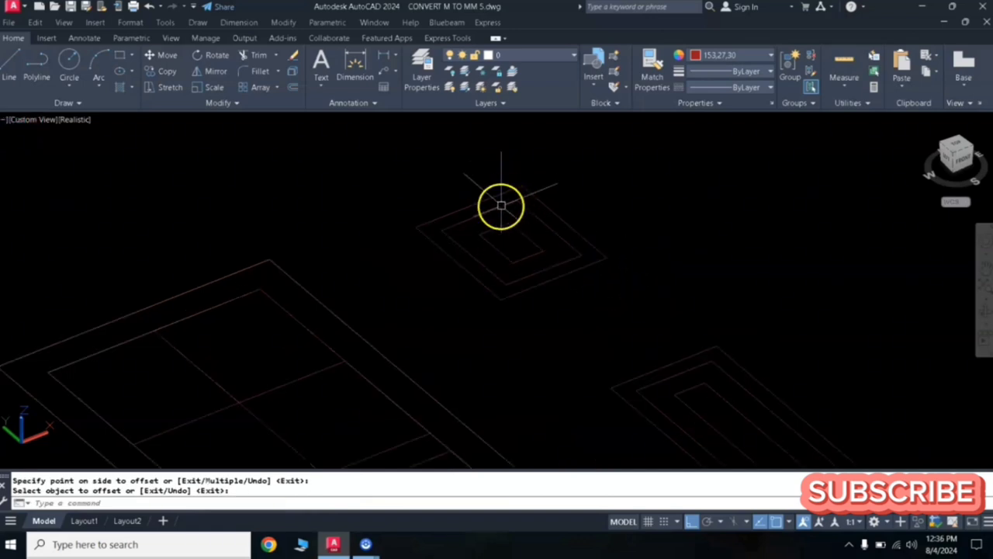
scroll(515, 213, up, 2)
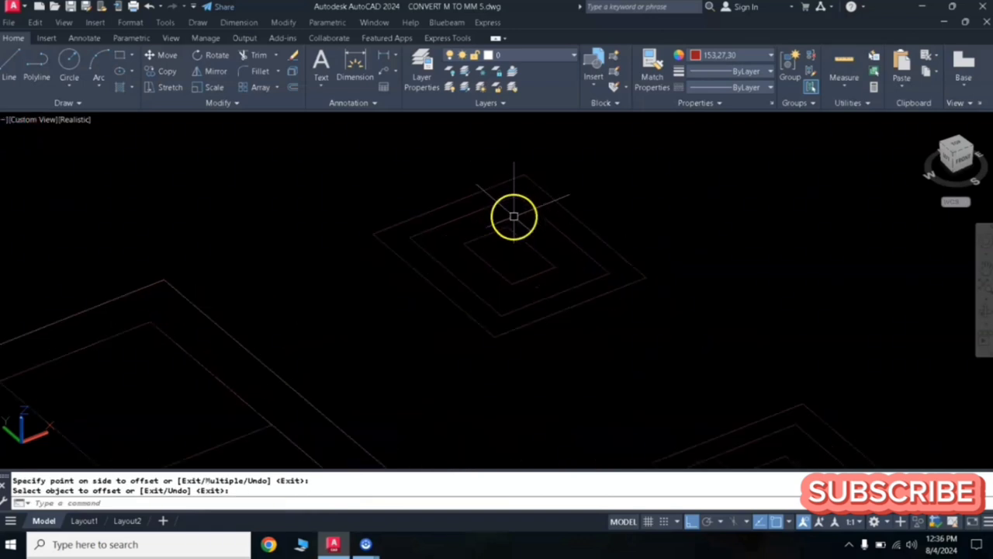
text(f)
key(Return)
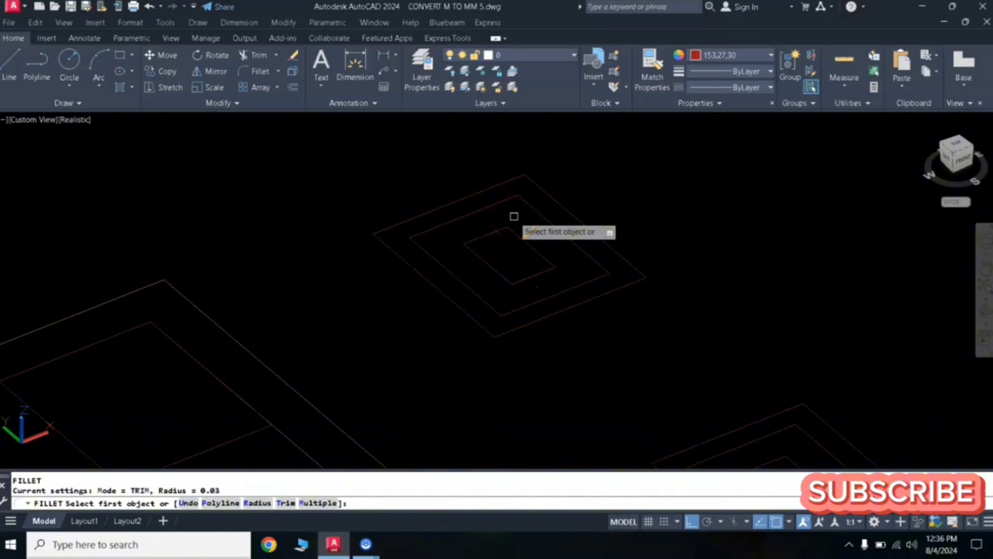
key(Return)
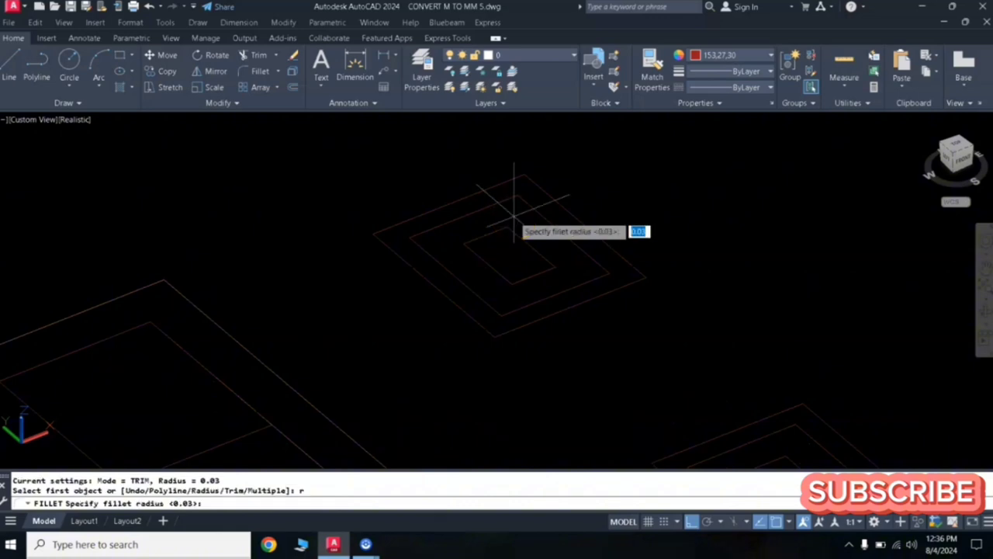
key(Return)
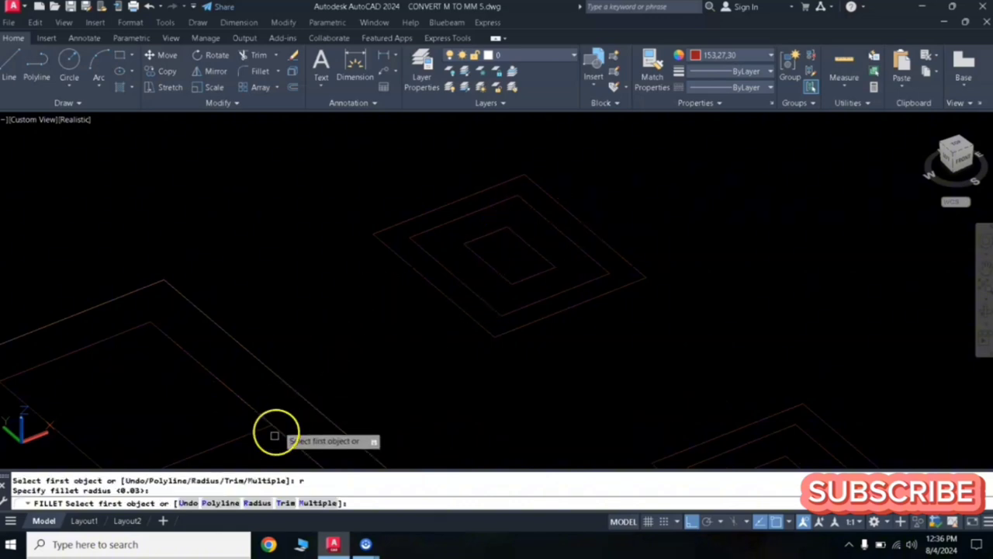
click(221, 503)
click(454, 221)
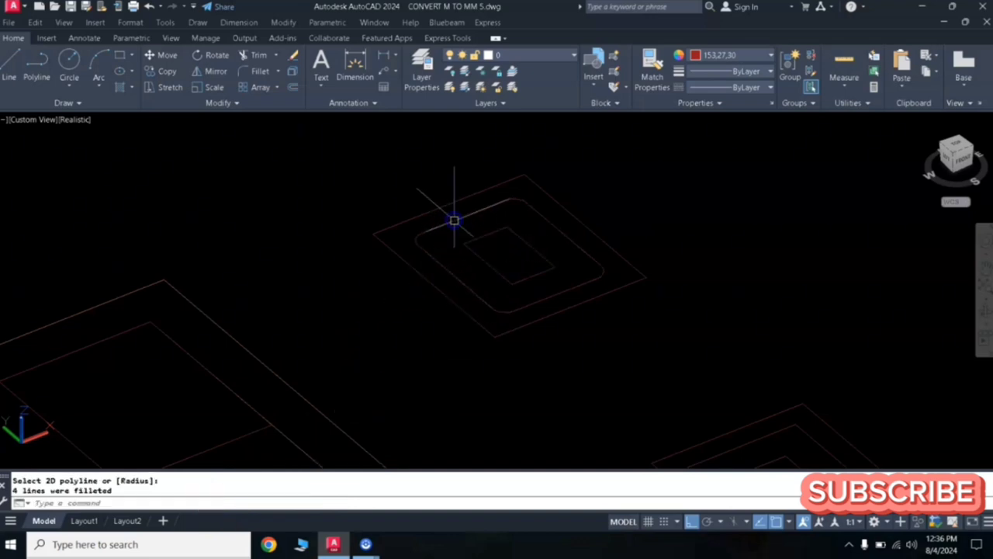
Fillet all corners of the smaller panel's innermost rectangle as a polyline with the 0.03 radius.
key(Return)
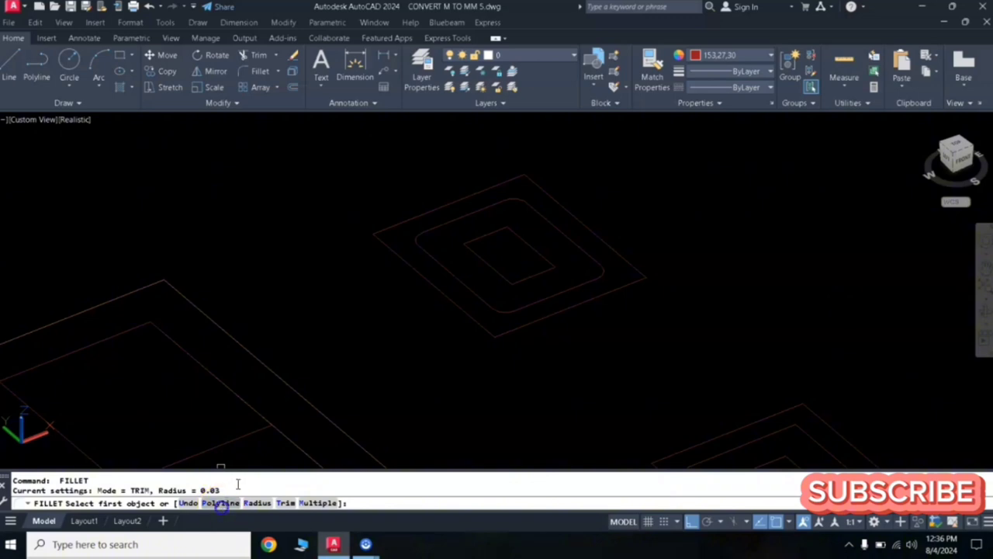
click(221, 503)
click(496, 277)
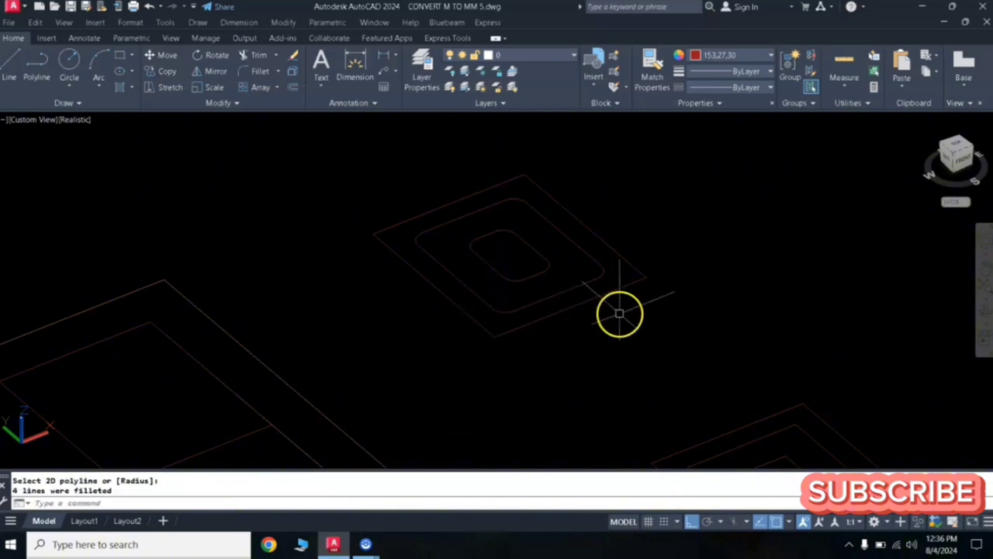
Fillet all corners of the longer copied panel's middle rectangle as a polyline with the 0.03 radius.
key(Return)
scroll(667, 353, down, 3)
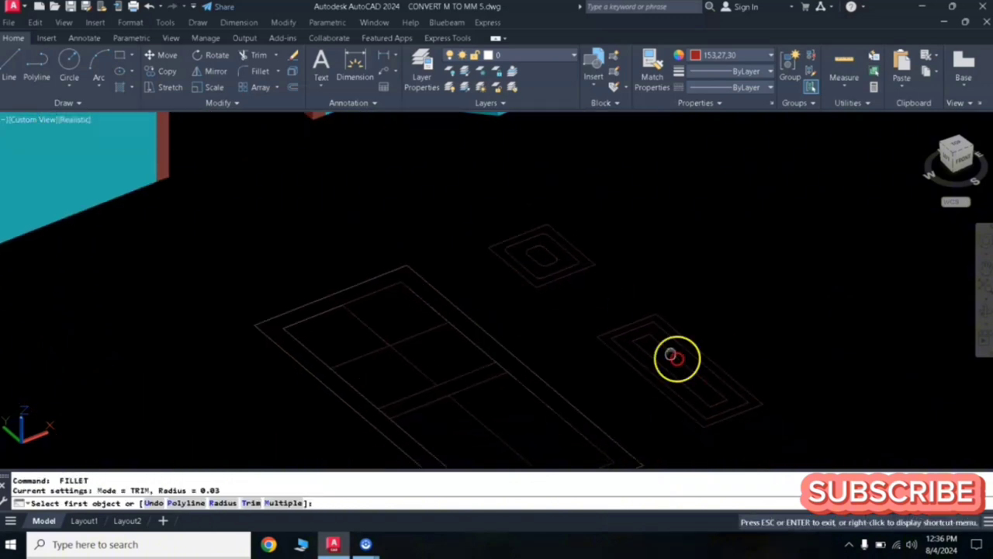
middle_drag(670, 353, 634, 325)
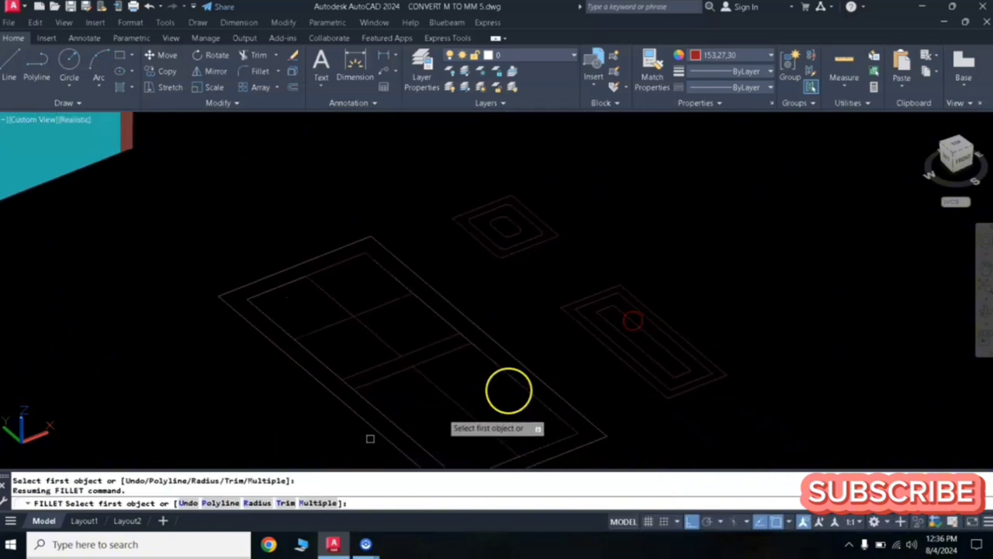
click(230, 504)
click(630, 305)
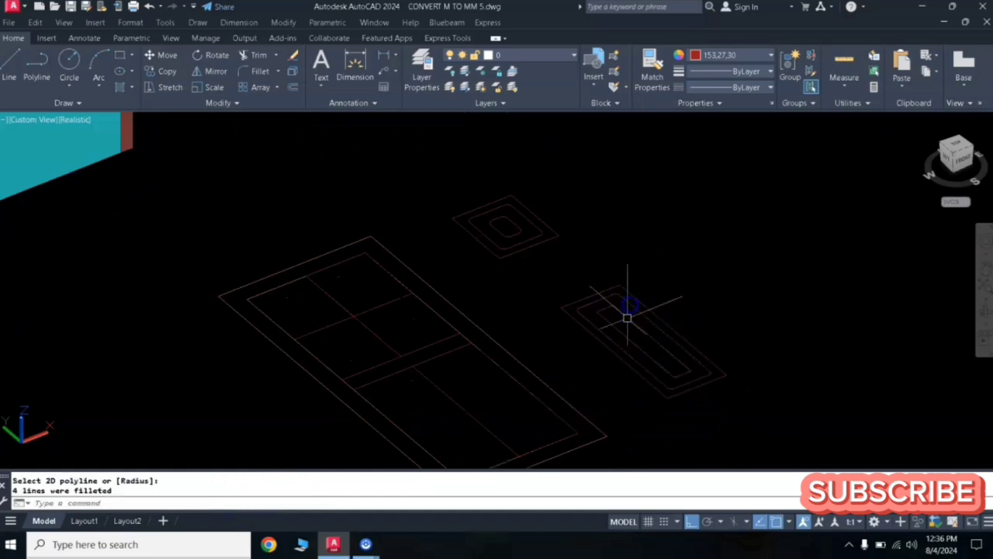
Fillet all corners of the longer panel's innermost rectangle as a polyline with the 0.03 radius.
key(Return)
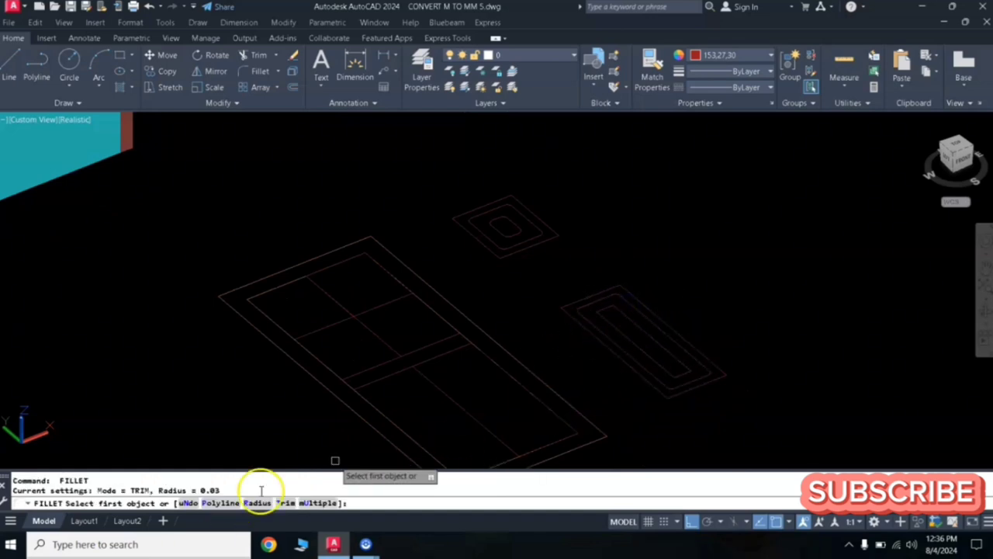
click(225, 503)
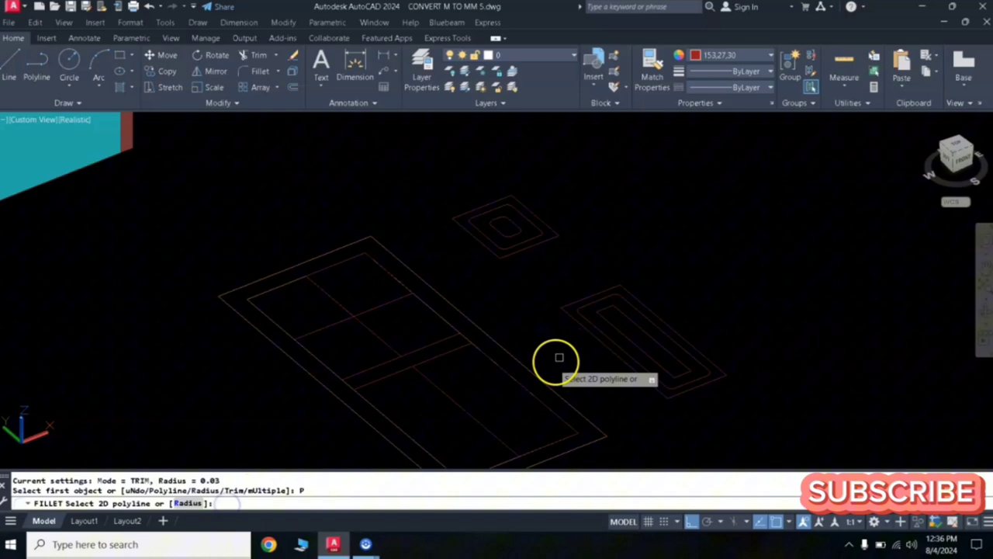
click(620, 327)
scroll(543, 237, up, 1)
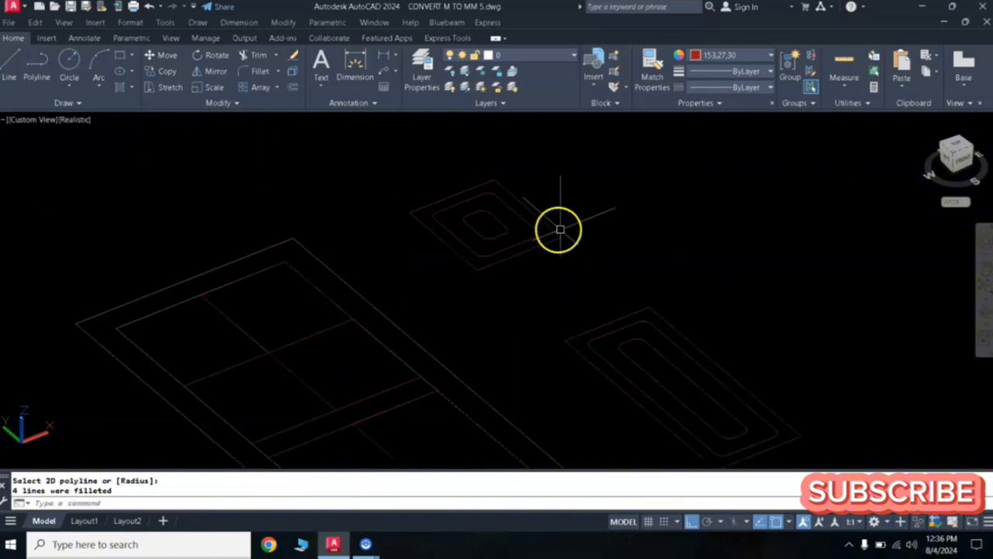
scroll(548, 203, down, 2)
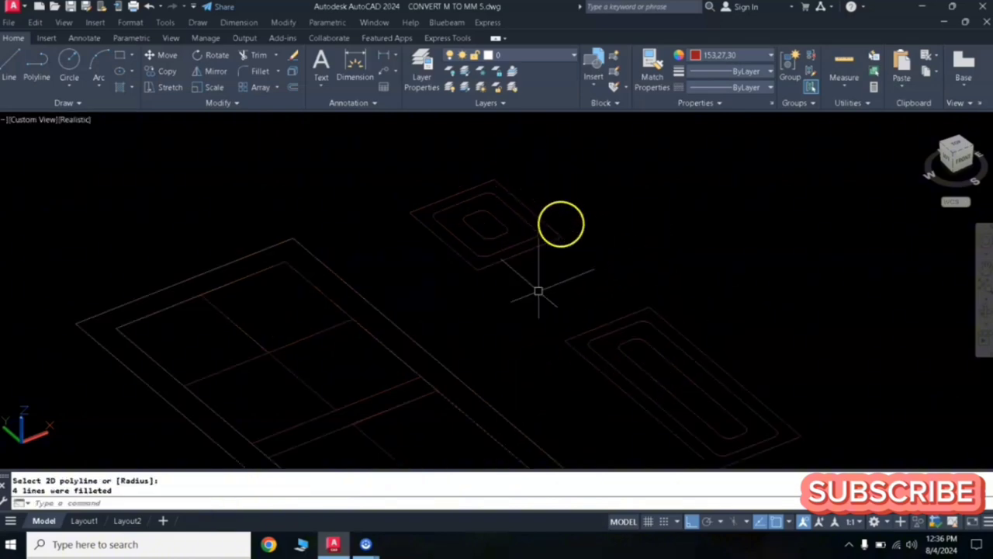
Set the current object colour to orange 205,105,40 for the door leaf's framing.
shift+middle_drag(527, 300, 504, 239)
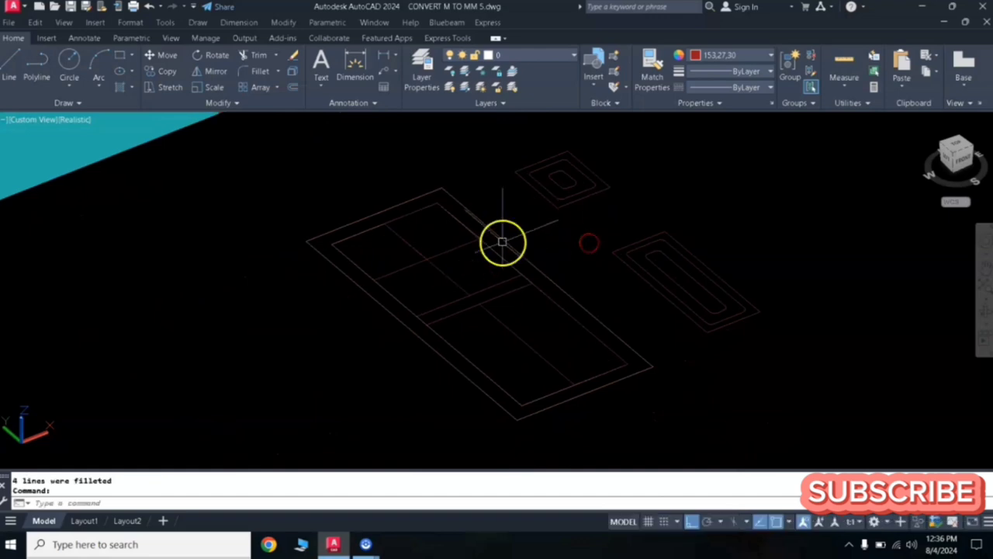
click(699, 54)
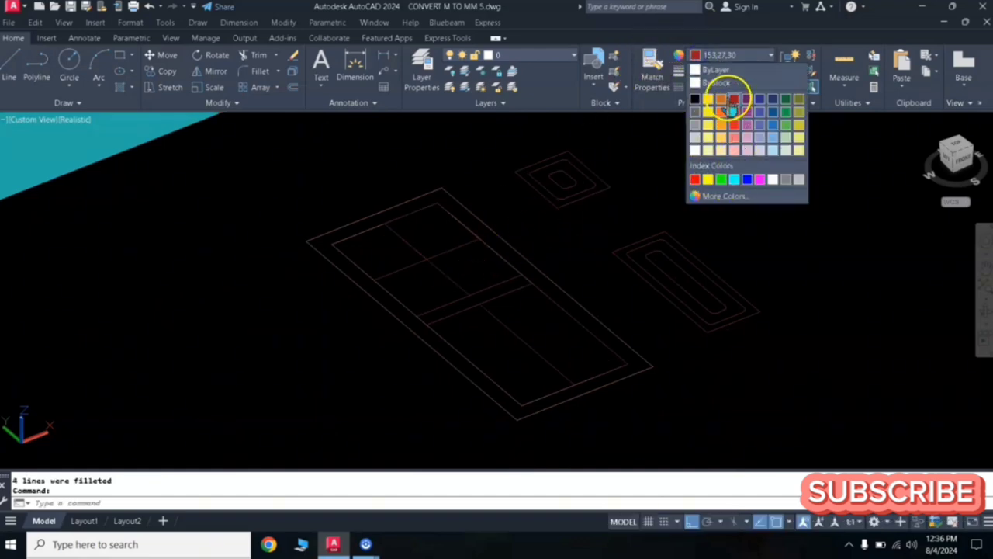
click(722, 100)
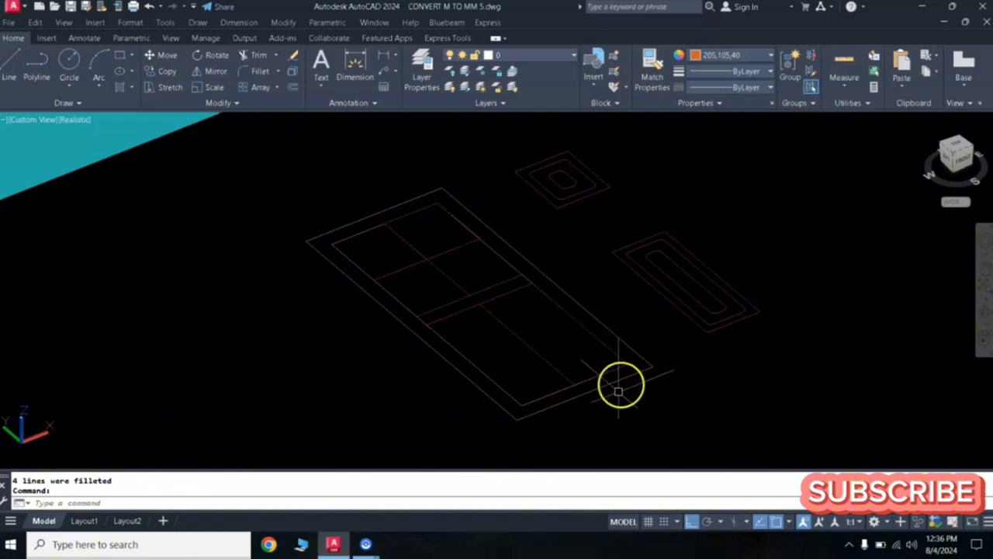
scroll(509, 254, up, 2)
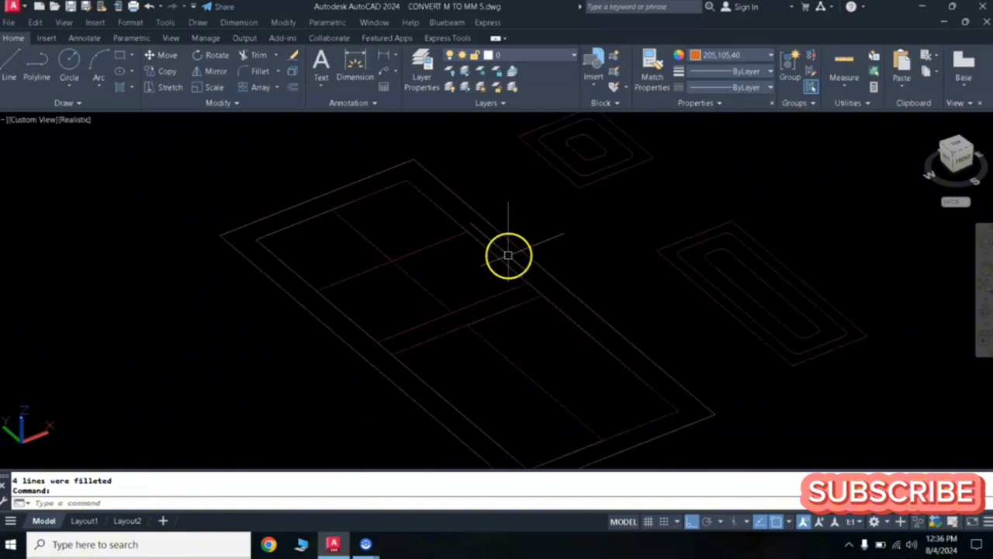
scroll(535, 247, down, 2)
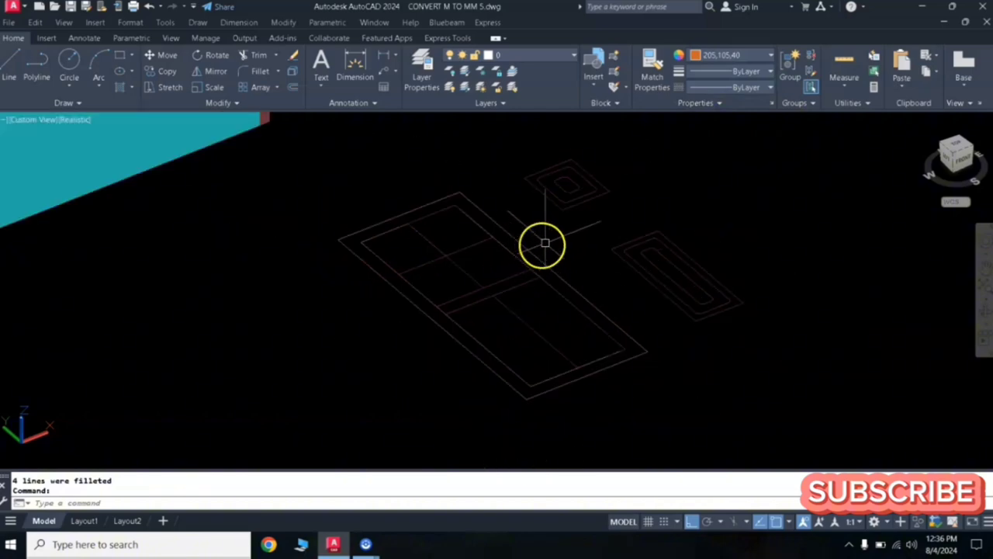
middle_drag(544, 244, 597, 251)
scroll(576, 276, up, 2)
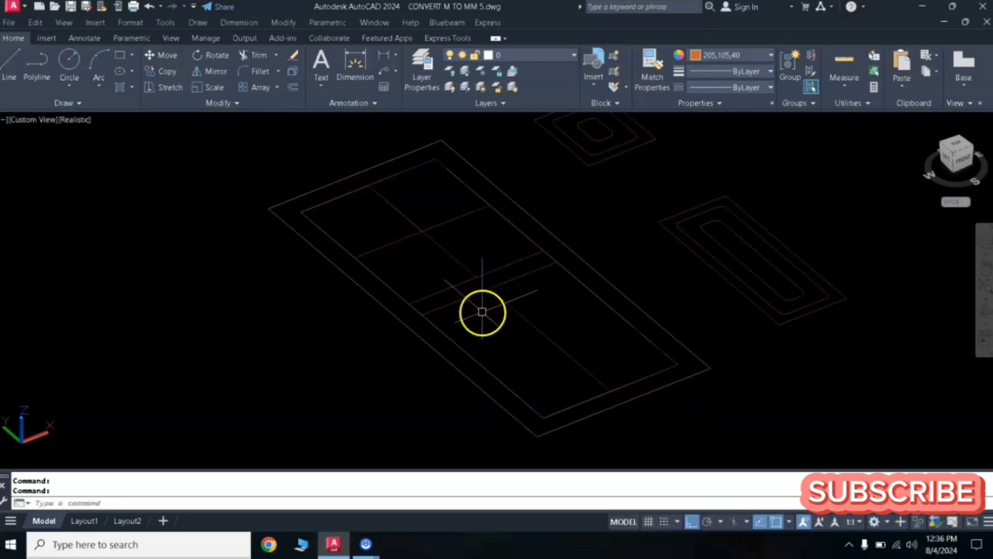
Presspull the door leaf's outer border and the cross rail between its upper and lower openings to a height of 0.05.
text(pr)
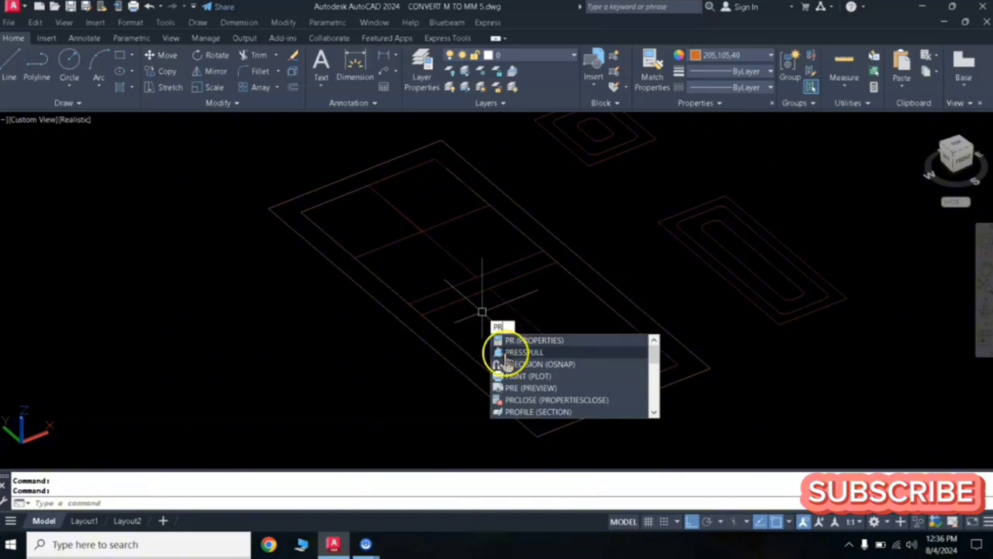
click(528, 353)
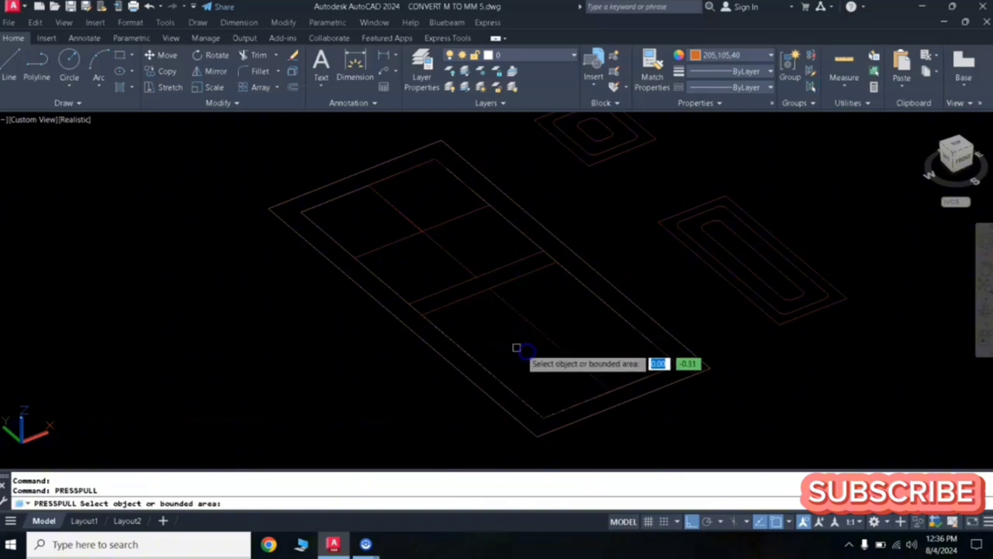
click(367, 287)
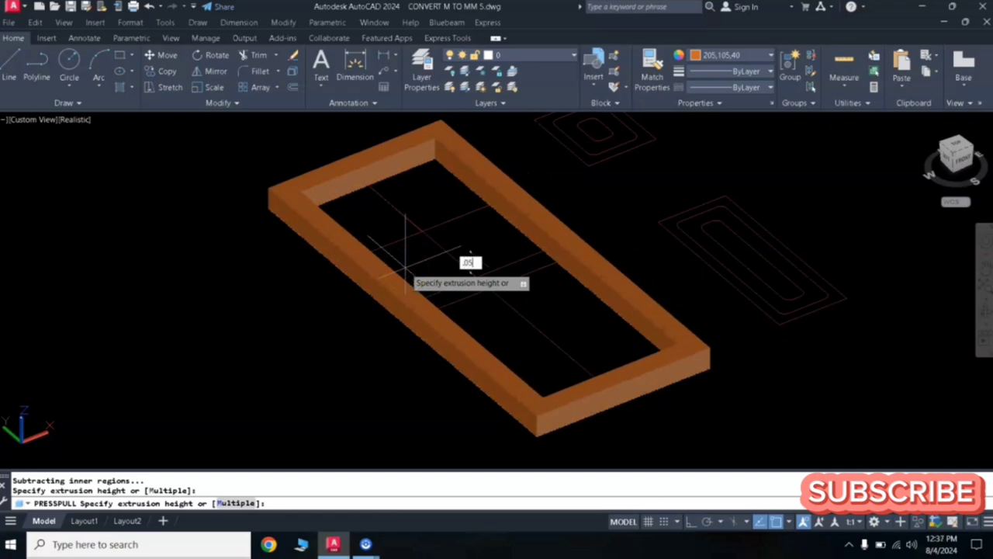
key(Return)
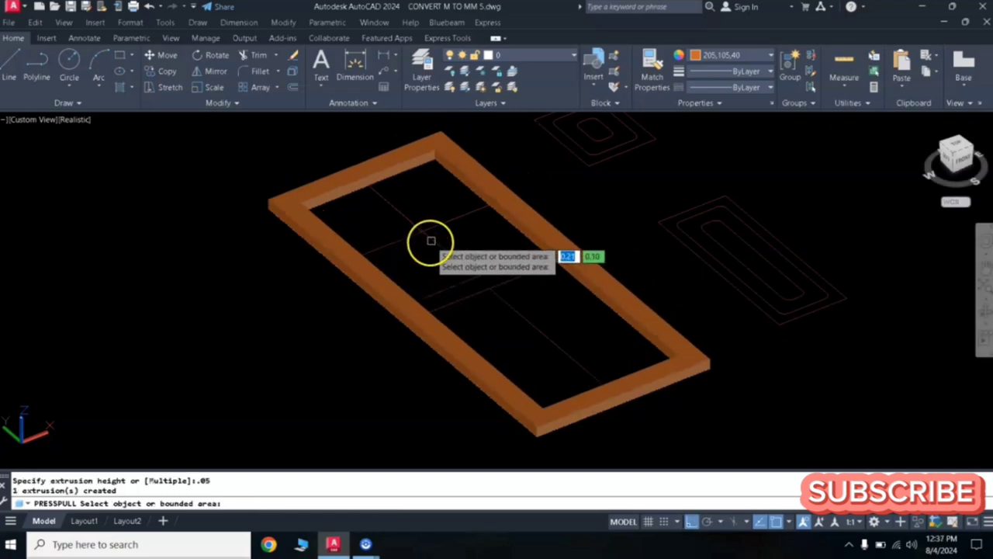
click(468, 289)
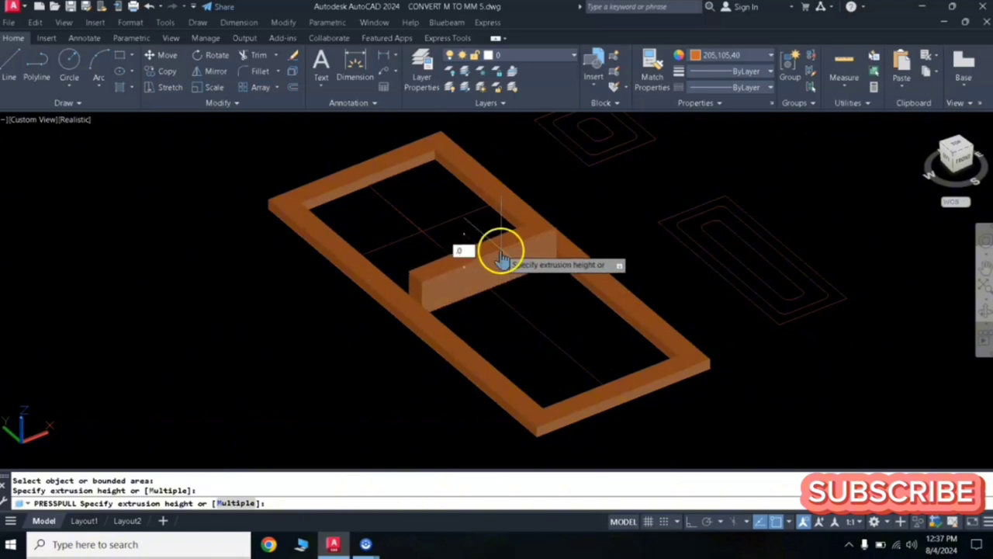
text(.05)
key(Return)
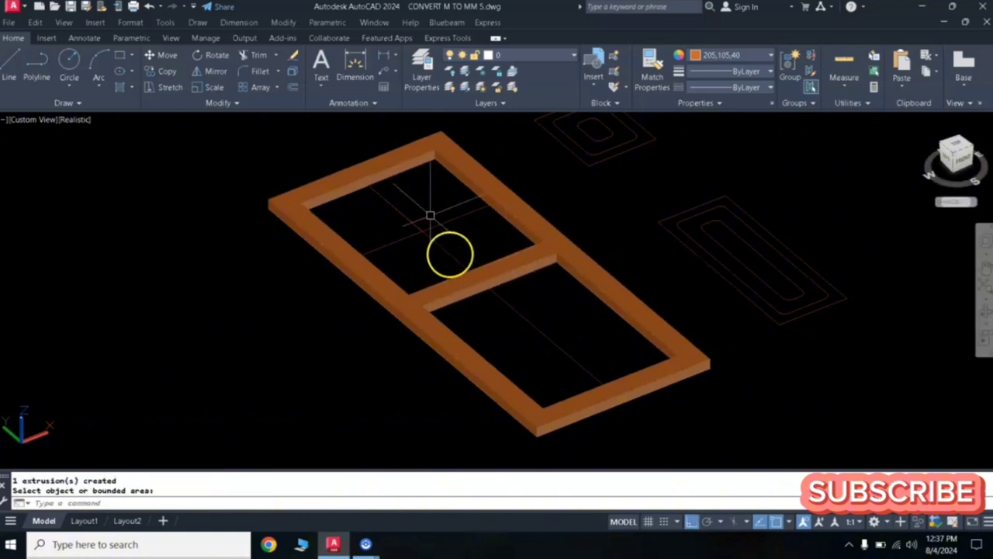
Finish the Presspull command and set the current object colour to dark red 153,27,30.
middle_drag(636, 171, 561, 262)
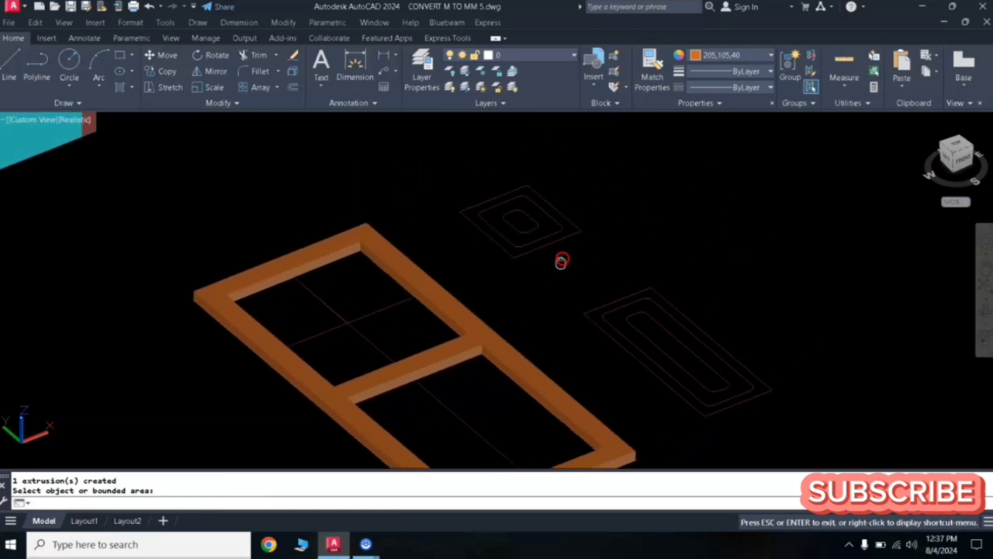
key(Return)
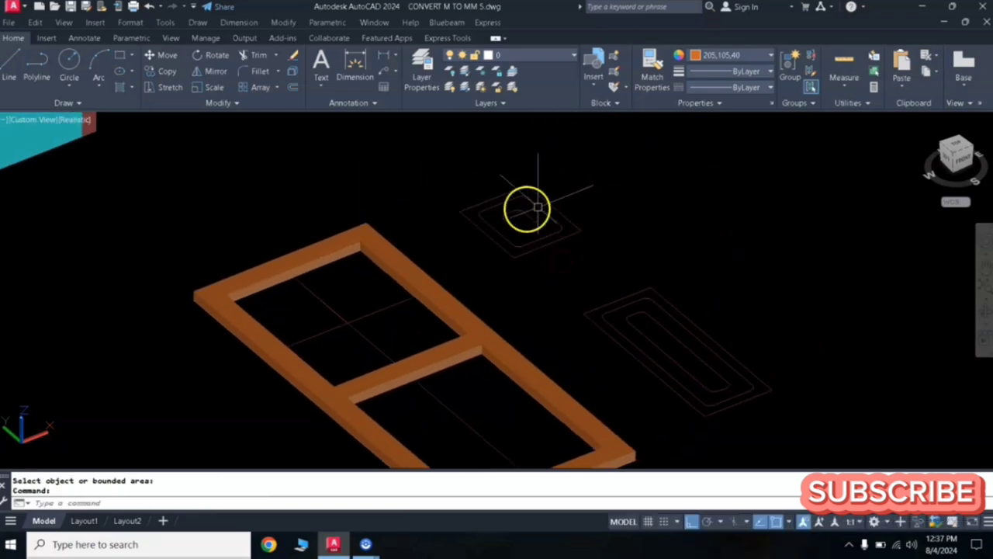
click(735, 56)
click(741, 100)
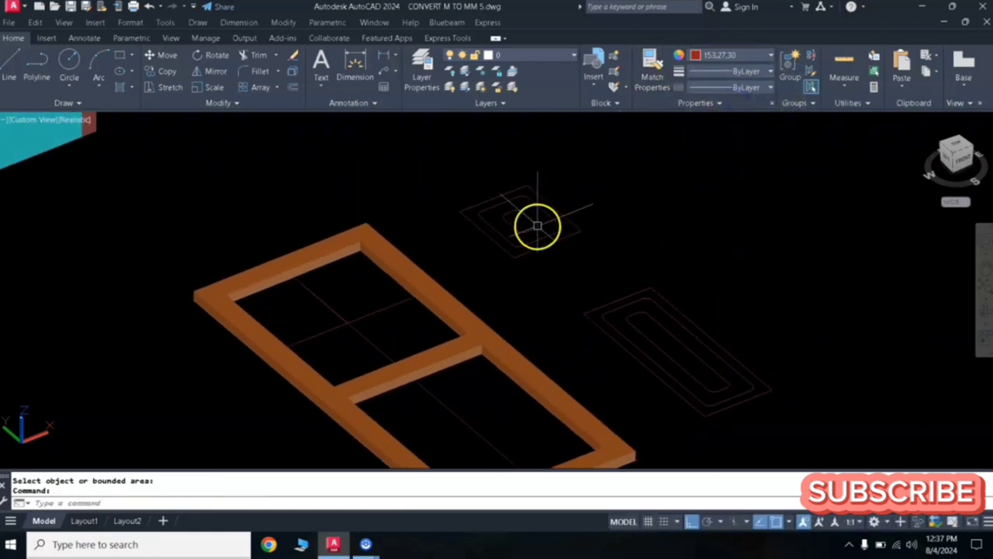
scroll(545, 208, up, 2)
mouse_move(644, 232)
middle_down()
mouse_move(592, 199)
mouse_move(628, 210)
mouse_move(613, 204)
middle_up()
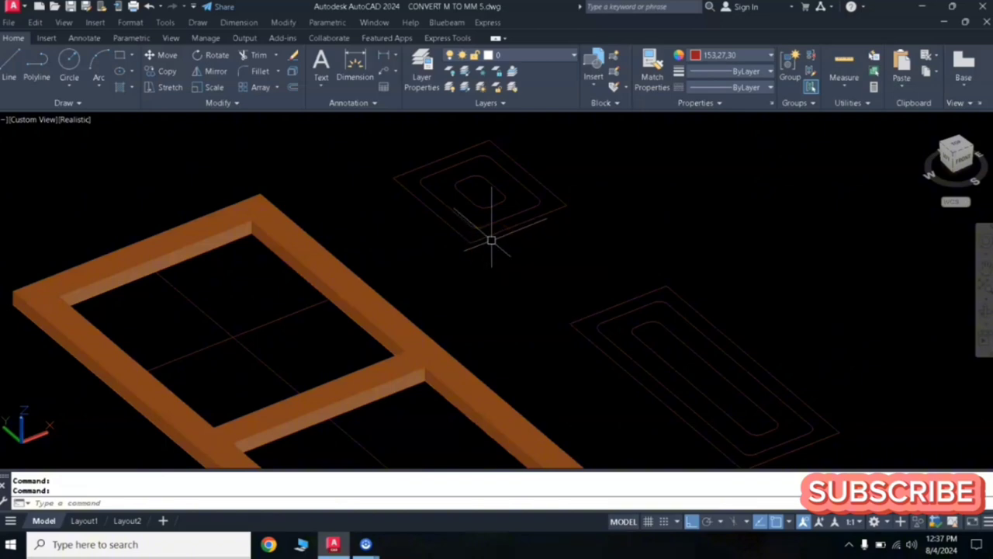
Presspull the innermost rounded area of the smaller copied panel to a height of 0.04.
text(r)
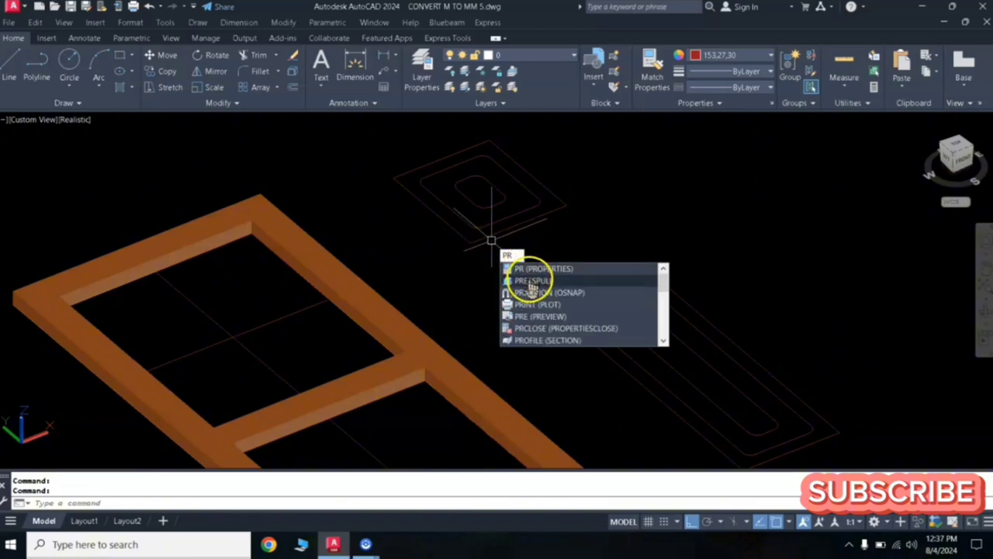
click(529, 278)
click(479, 203)
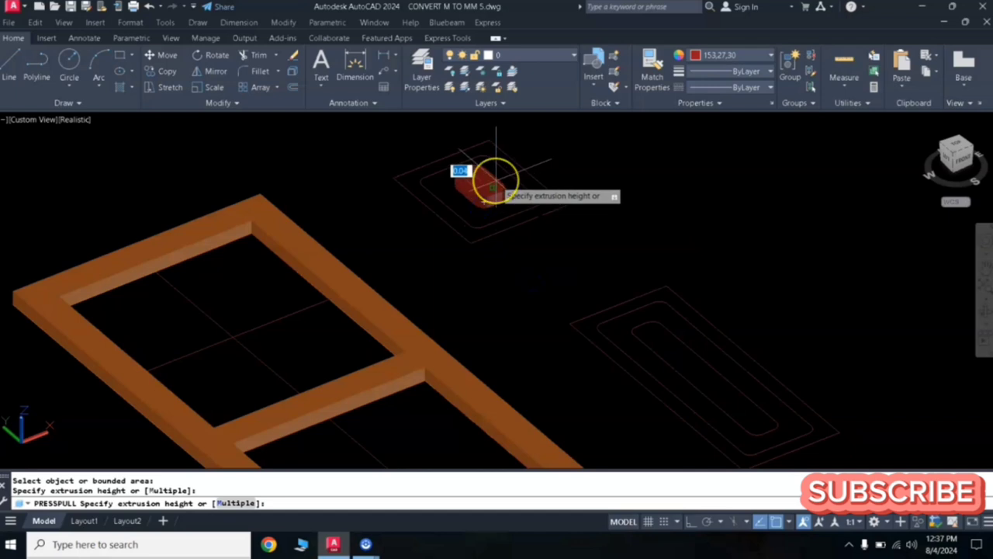
text(.0)
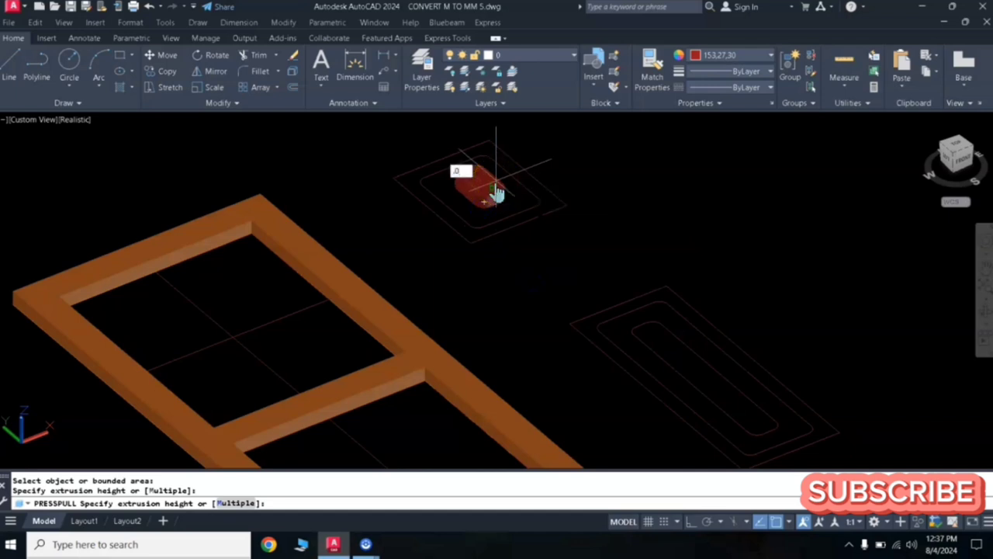
text(4)
key(Return)
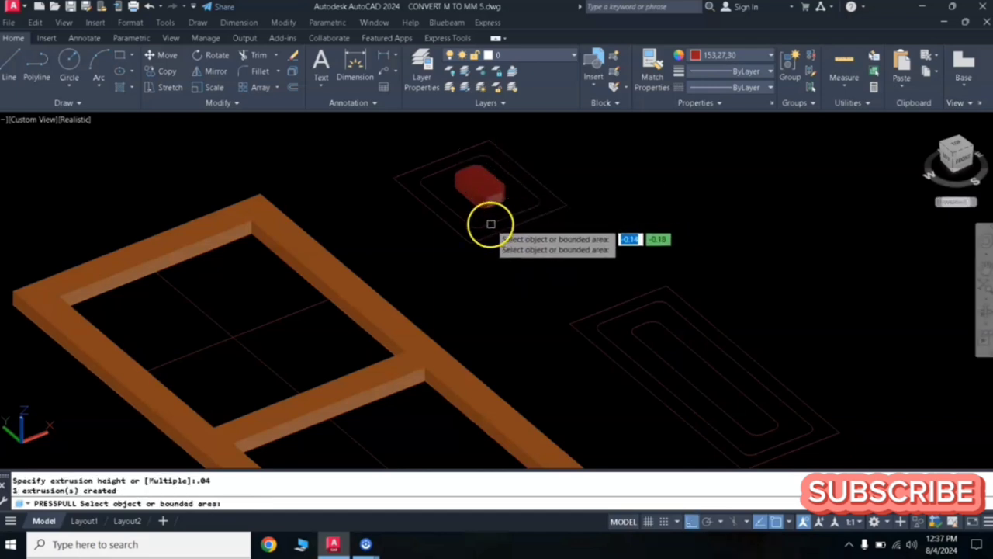
Presspull the smaller panel's middle band to a height of 0.03 and its outer band to 0.02.
click(474, 211)
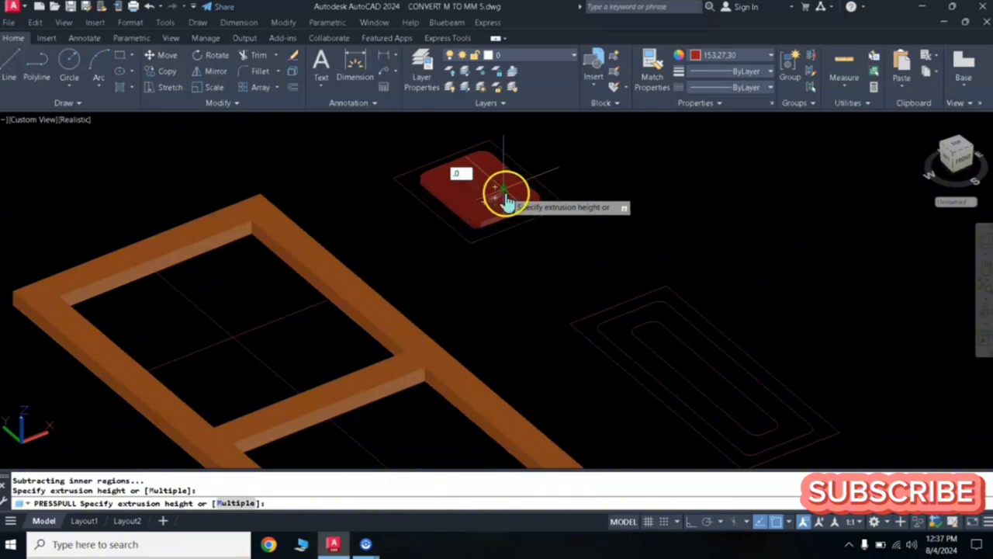
key(Return)
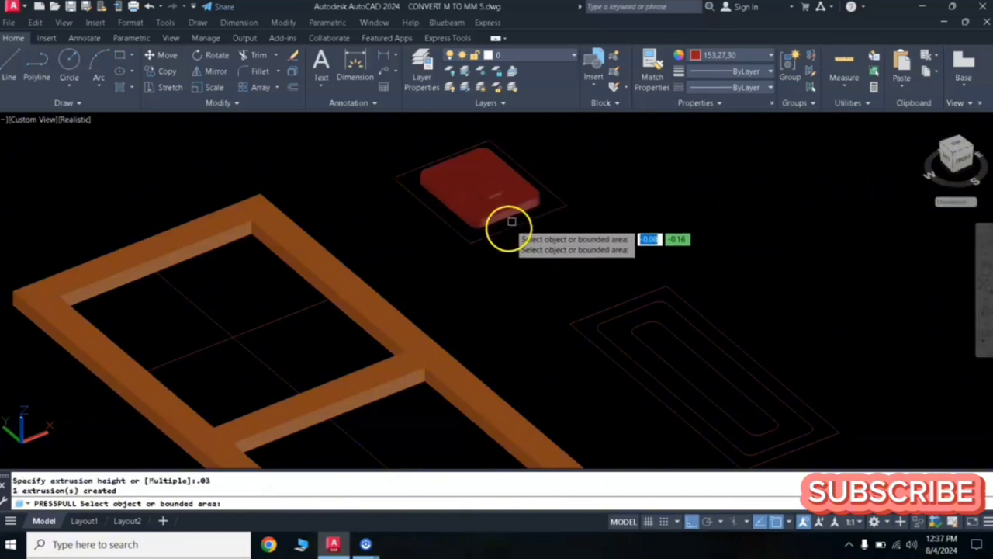
click(512, 223)
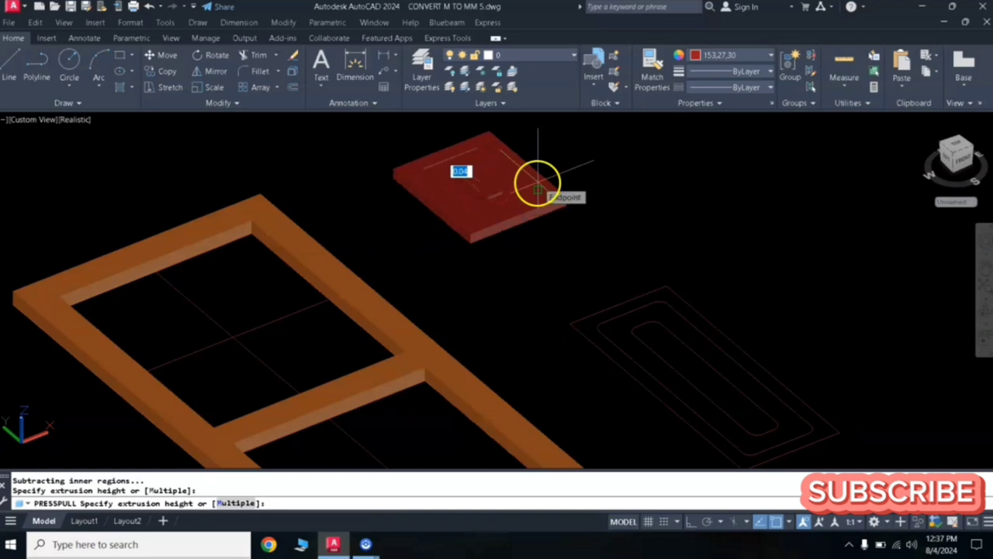
key(BackSpace)
text(.02)
key(Return)
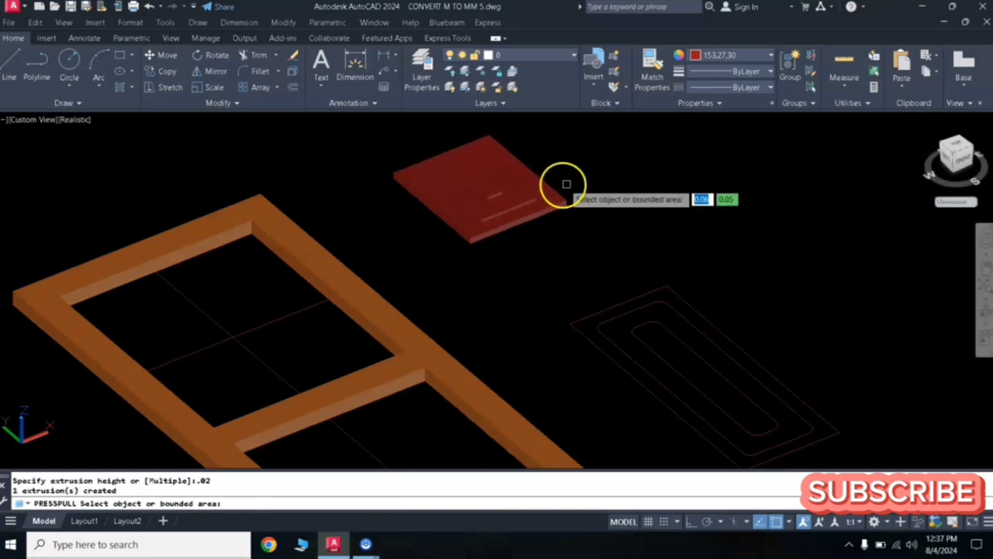
Presspull the innermost rounded area of the longer copied panel to a height of 0.04.
click(656, 337)
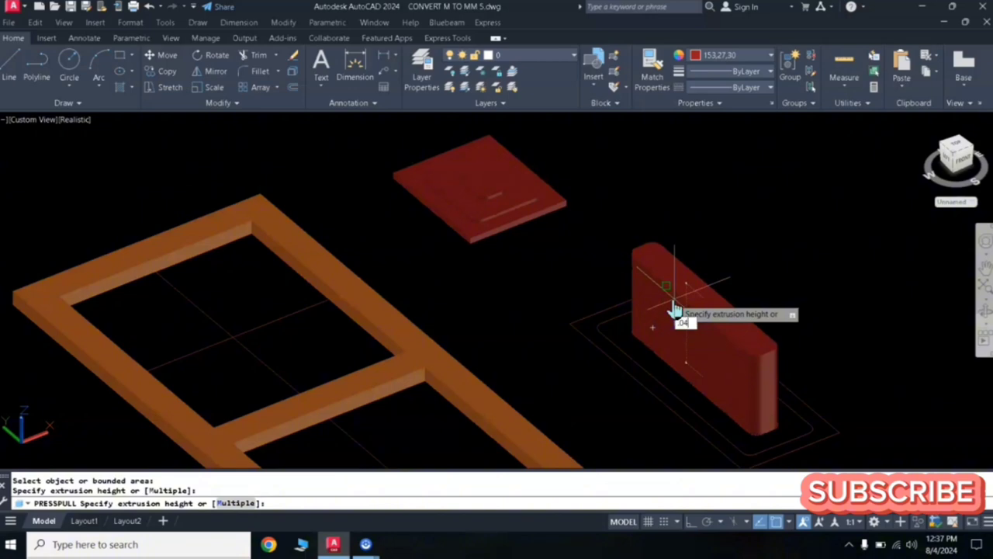
text(.04)
key(Return)
Presspull the longer panel's middle band to match the smaller panel's middle band, and its outer band to a height of 0.02.
click(624, 342)
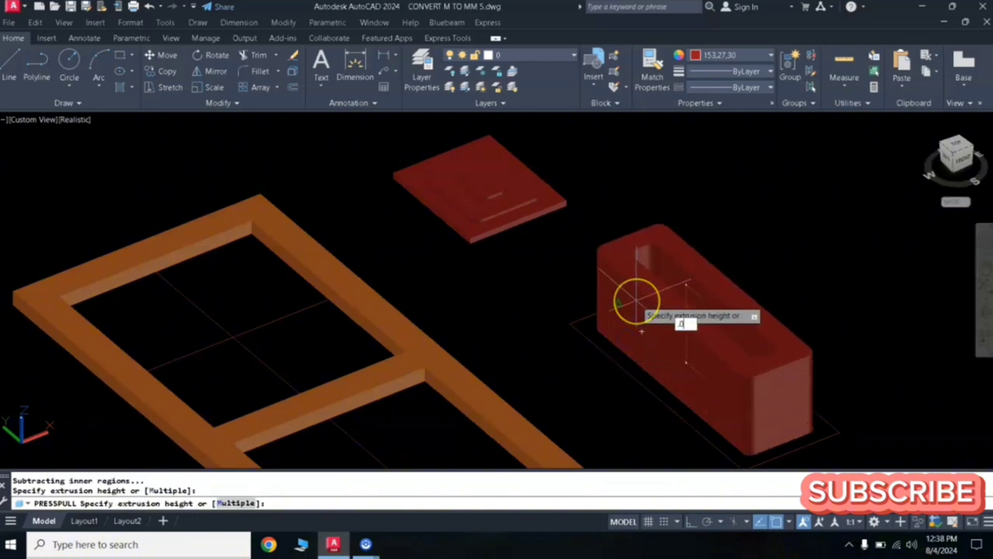
text(.01)
key(Return)
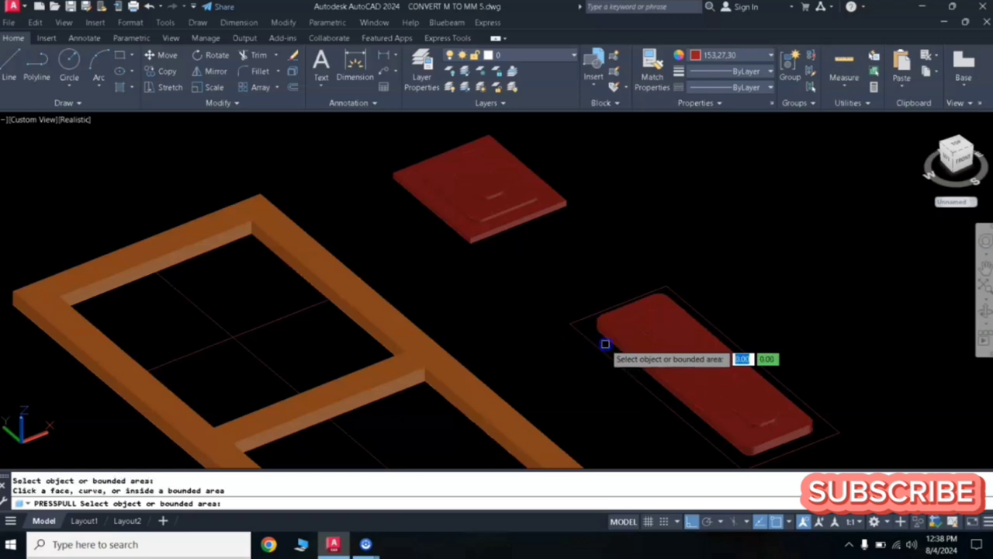
click(585, 325)
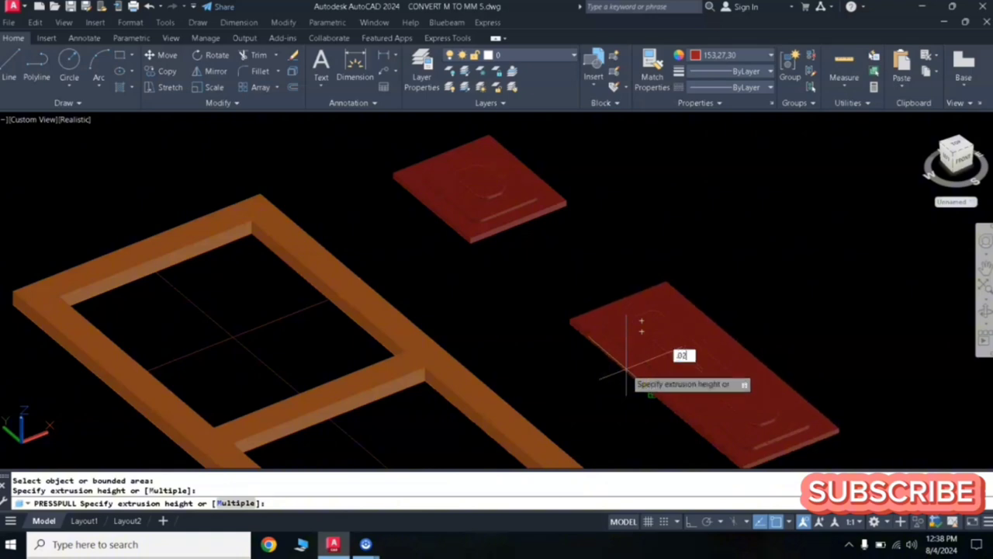
click(627, 379)
scroll(694, 267, down, 2)
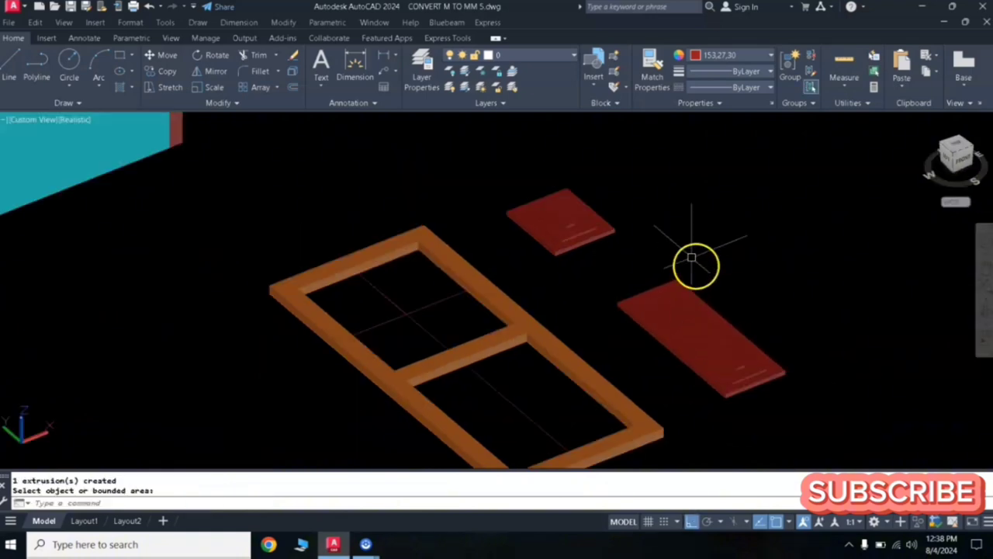
Change the color of both loose door panels, the small and the long one, to orange 242,103,34.
click(613, 169)
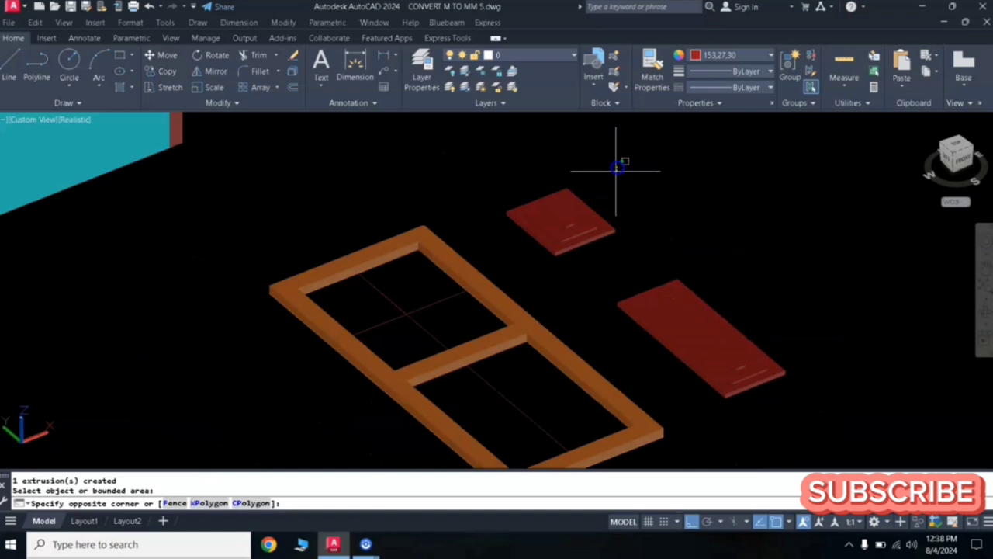
click(533, 244)
click(776, 290)
click(675, 365)
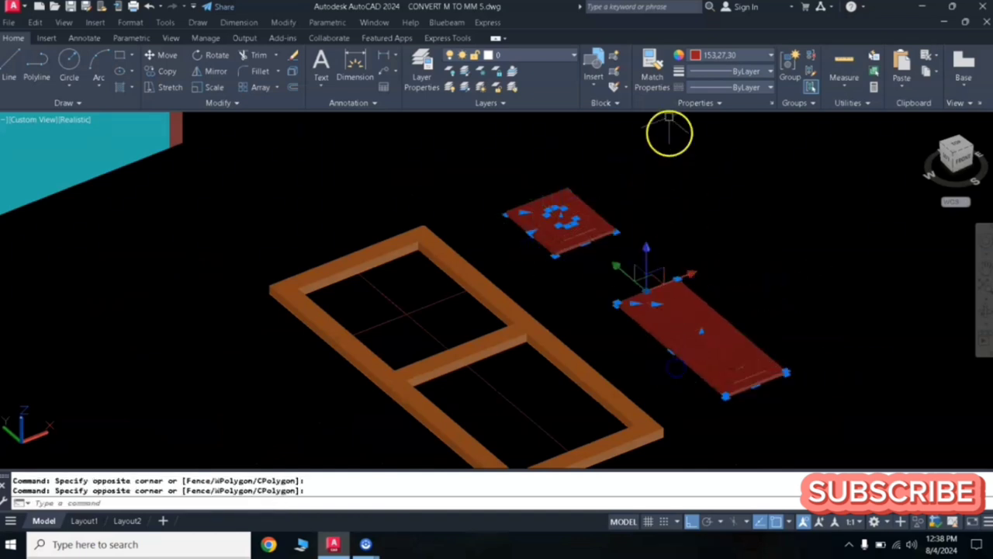
click(722, 61)
click(720, 110)
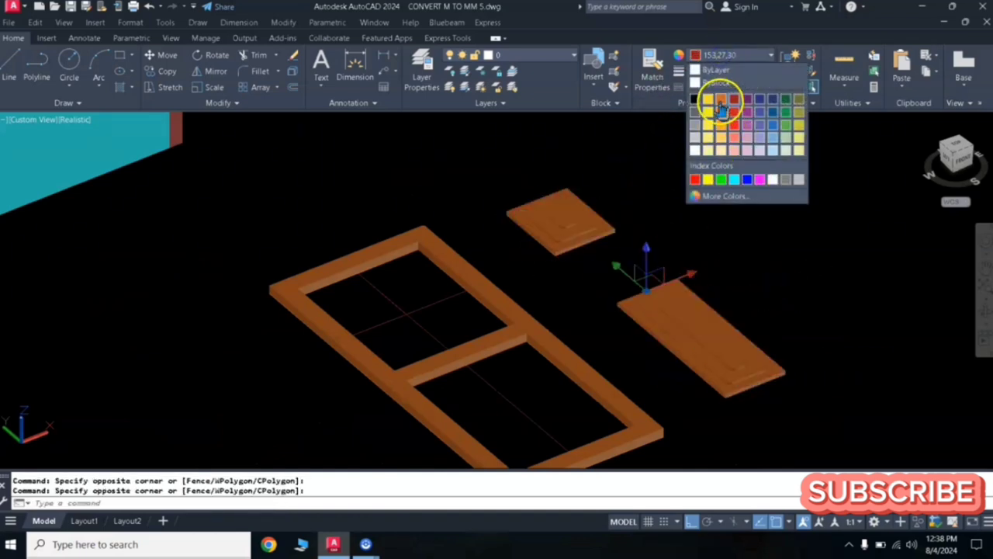
click(721, 114)
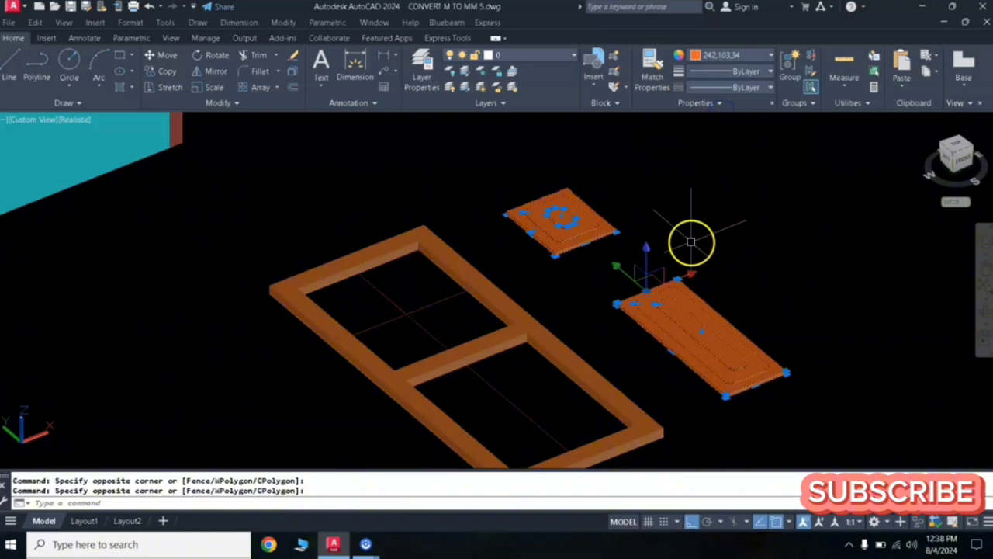
key(Escape)
key(Escape)
Move the small raised panel by its corner into the far inner corner of the door frame's upper opening.
scroll(583, 174, down, 4)
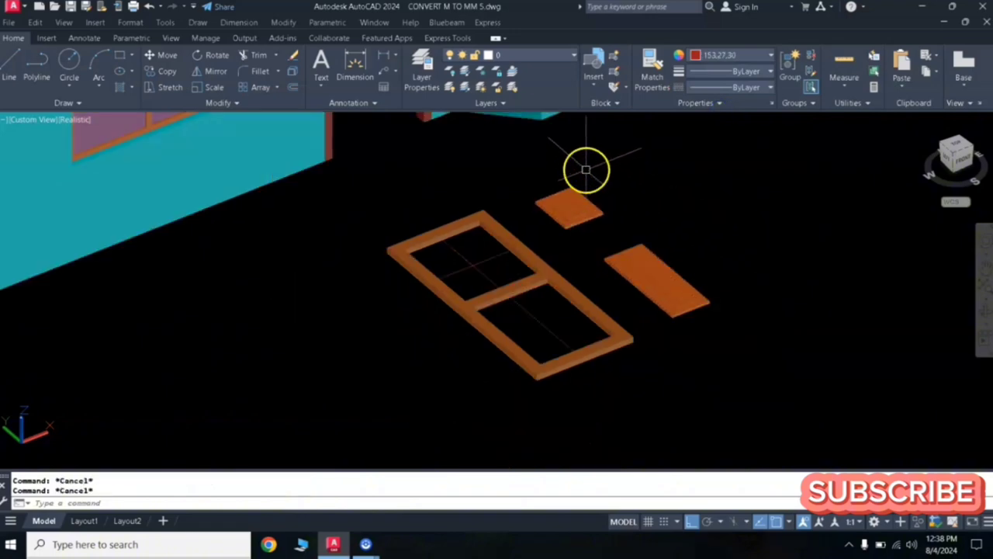
scroll(582, 174, up, 3)
scroll(561, 192, up, 3)
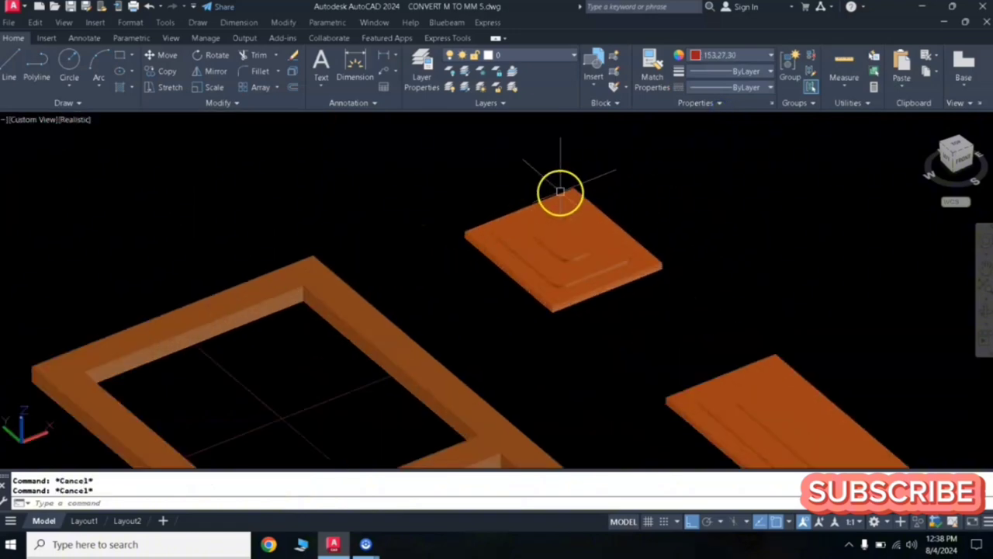
scroll(560, 191, down, 2)
click(597, 169)
click(511, 273)
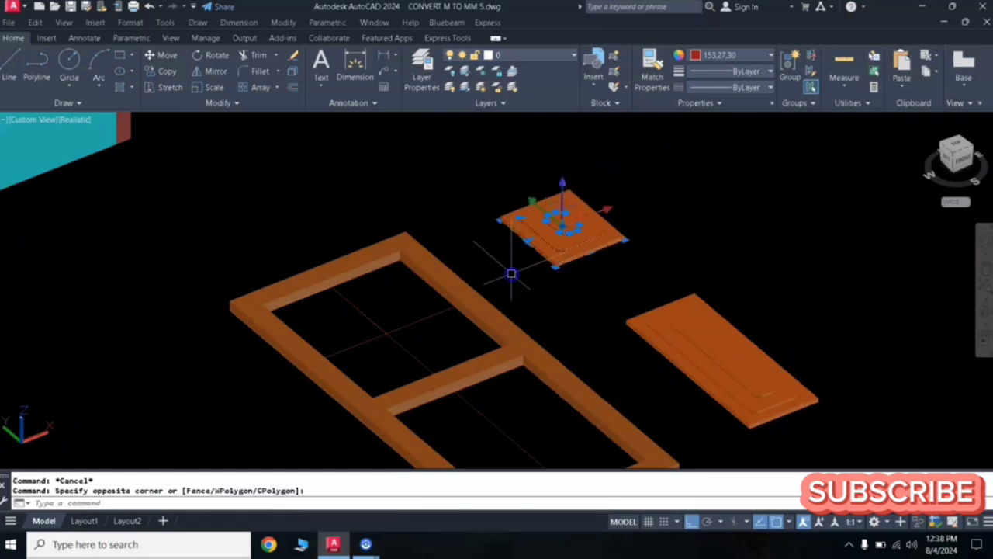
text(m)
key(Return)
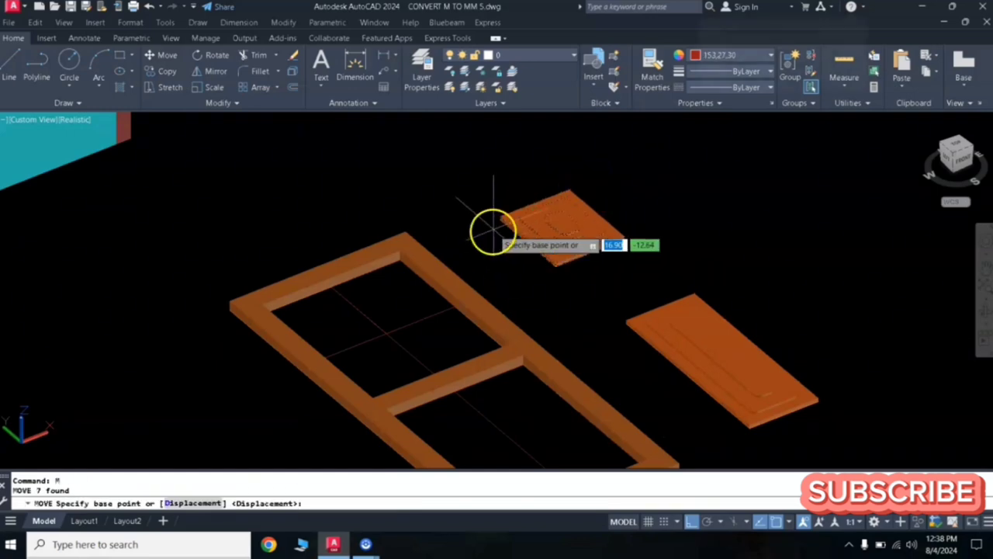
scroll(495, 224, up, 2)
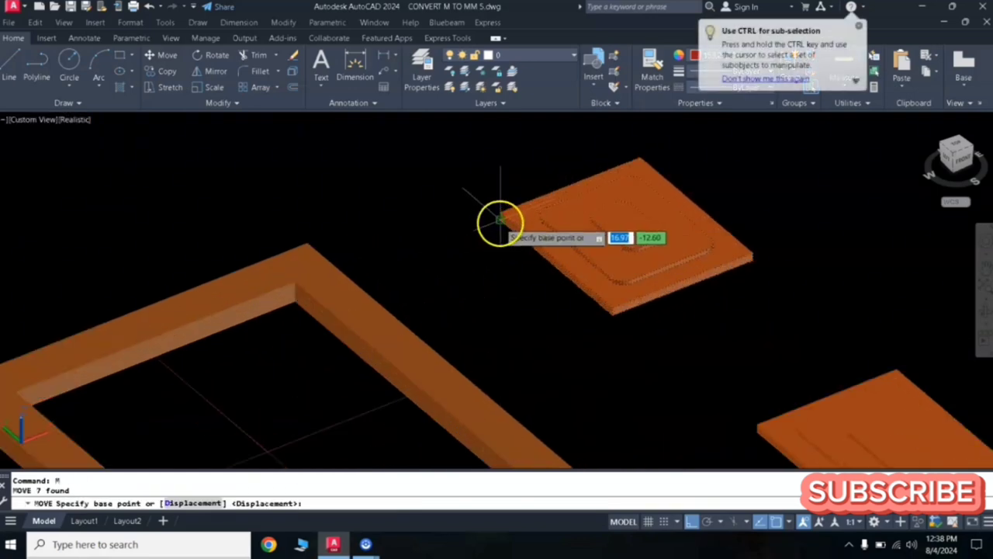
click(501, 220)
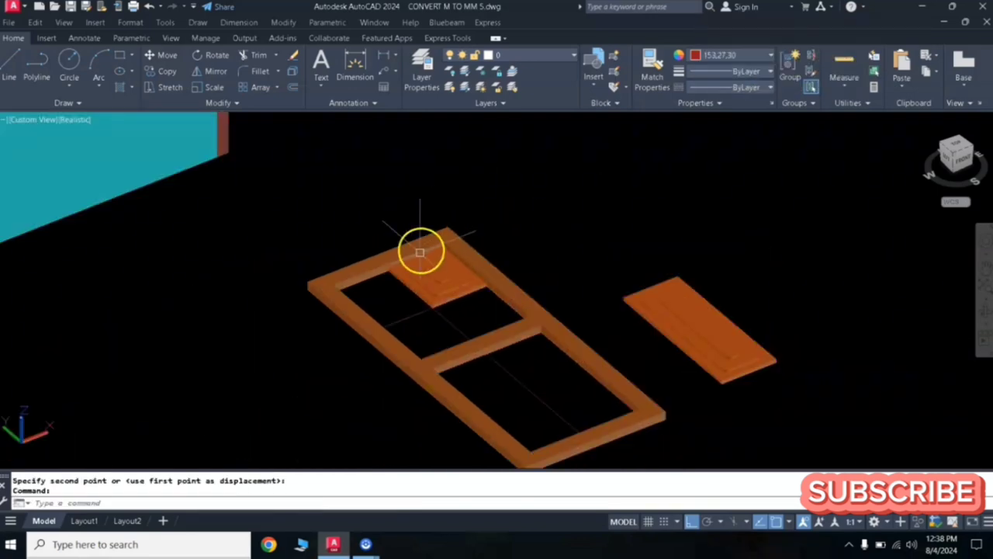
Mirror the small panel across its inner long edge to fill the upper opening's width, keeping the source objects.
scroll(421, 251, up, 3)
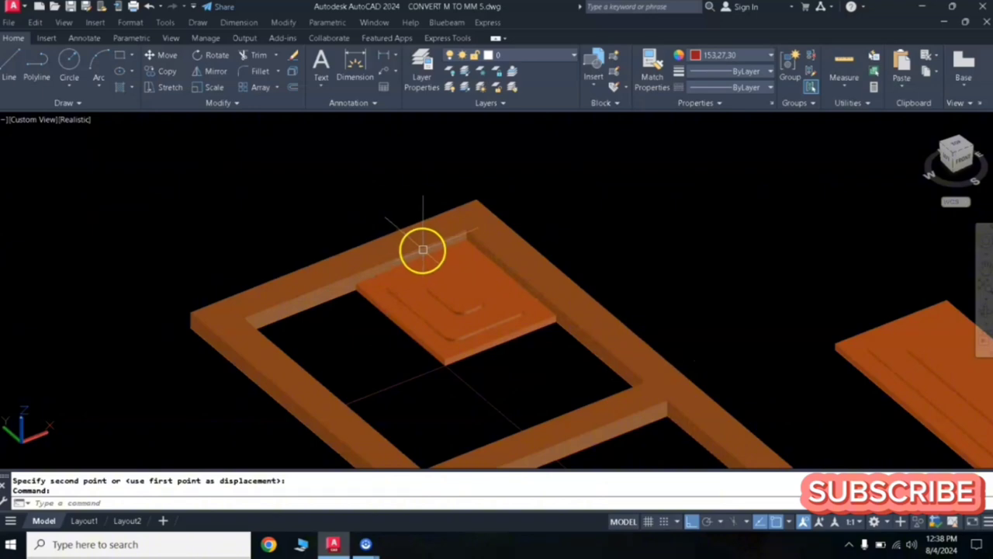
scroll(423, 249, down, 2)
scroll(458, 233, up, 2)
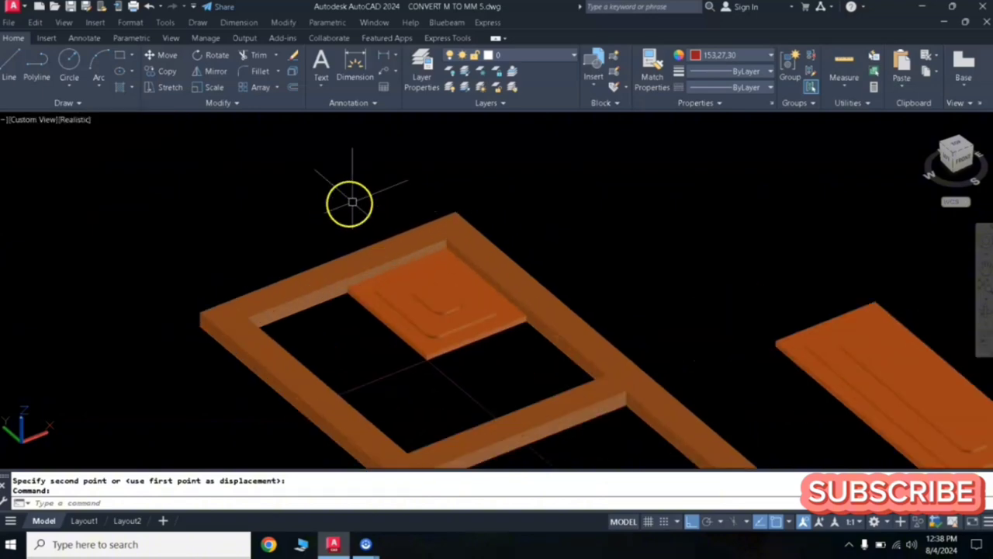
click(295, 184)
click(558, 384)
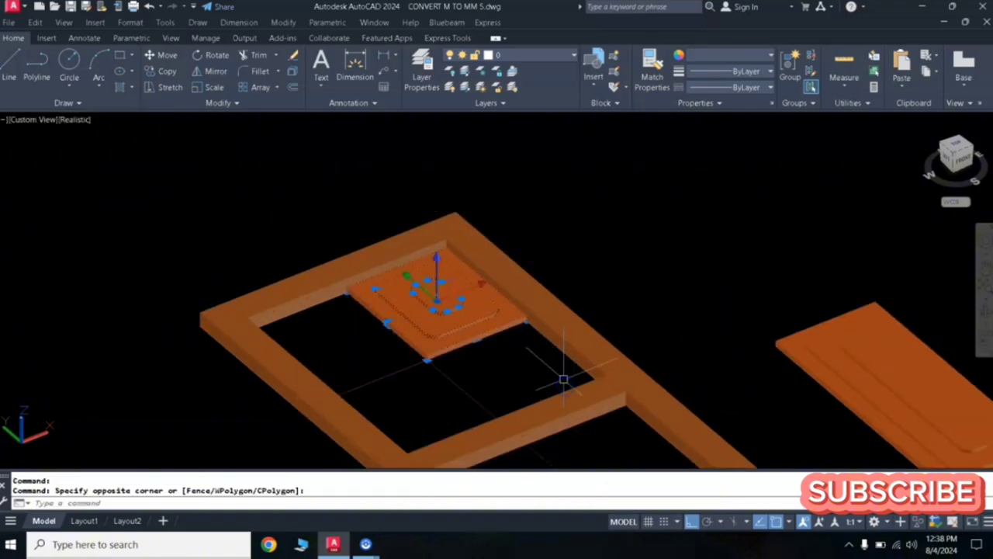
text(mi)
key(Return)
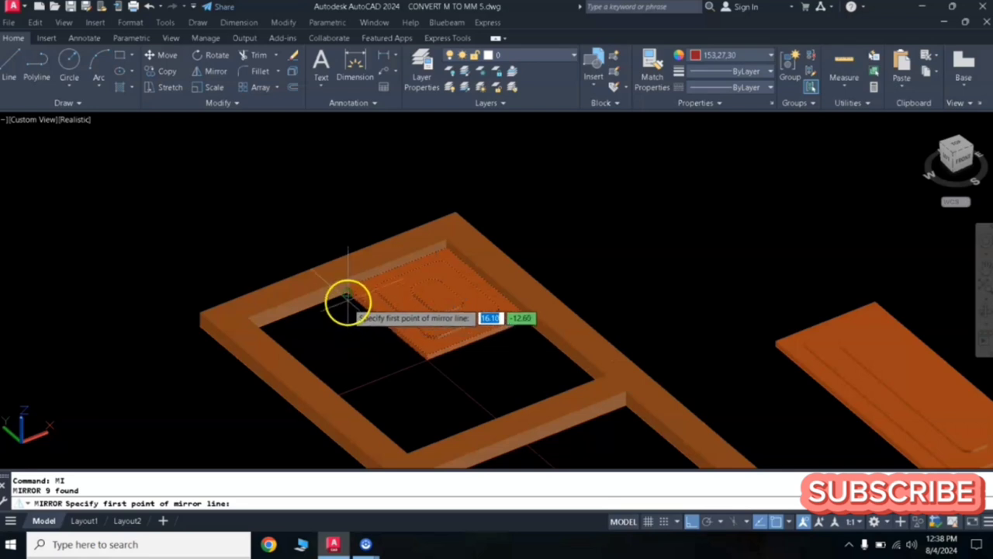
click(348, 298)
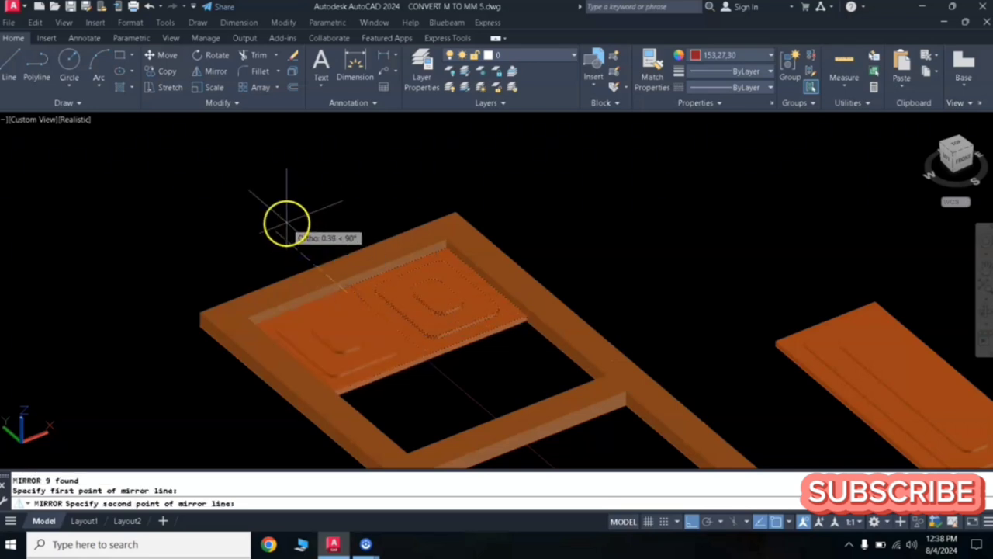
click(286, 223)
key(Return)
Mirror the two small panels across their lower edge to fill the rest of the upper opening, keeping the originals.
key(Return)
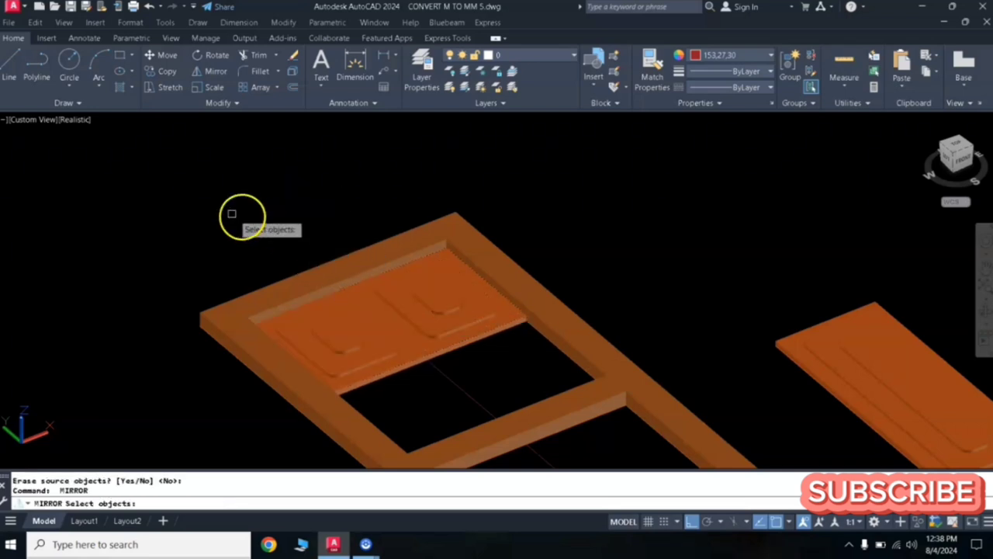
click(189, 189)
click(606, 421)
key(Return)
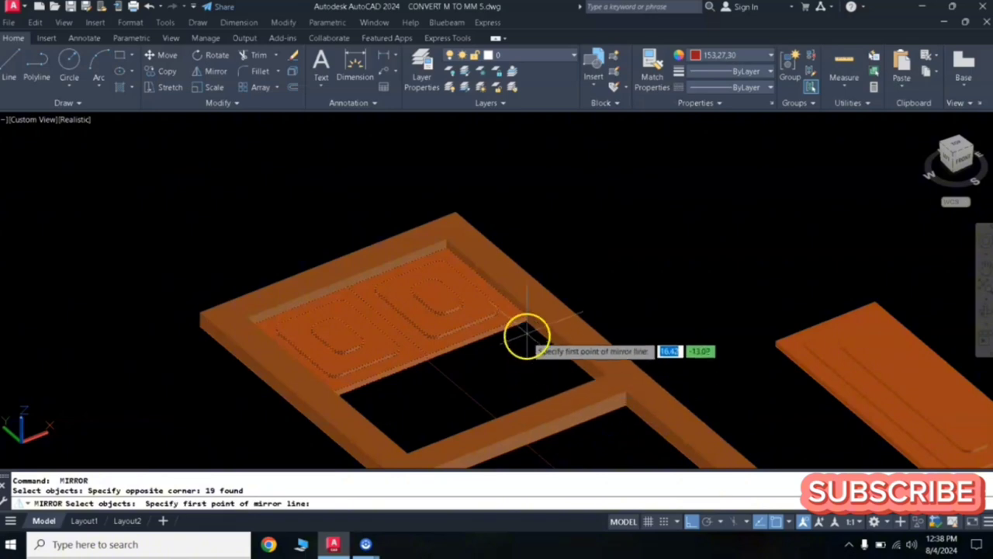
click(527, 329)
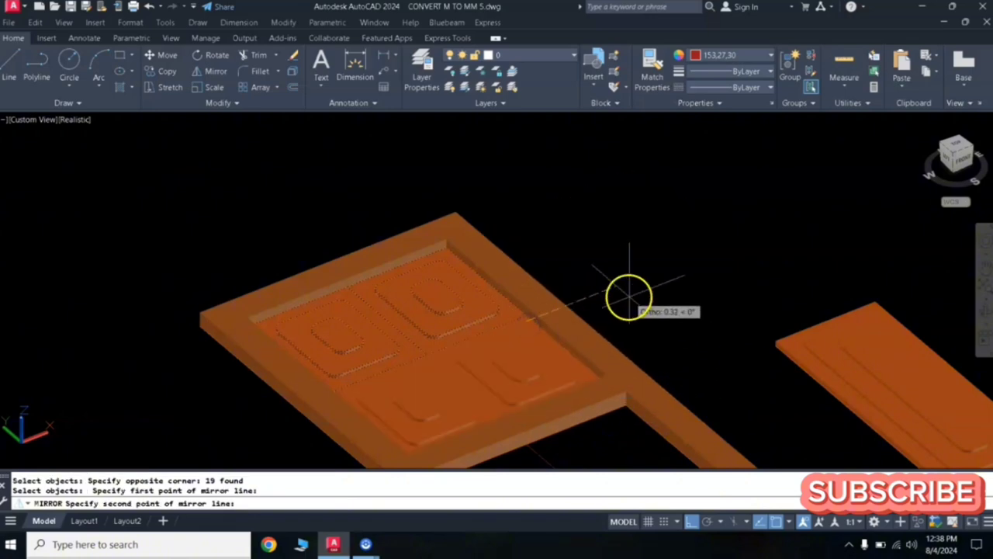
click(628, 295)
key(Return)
Move the long raised panel by its corner into the door frame's lower opening, against the middle rail.
scroll(634, 295, down, 3)
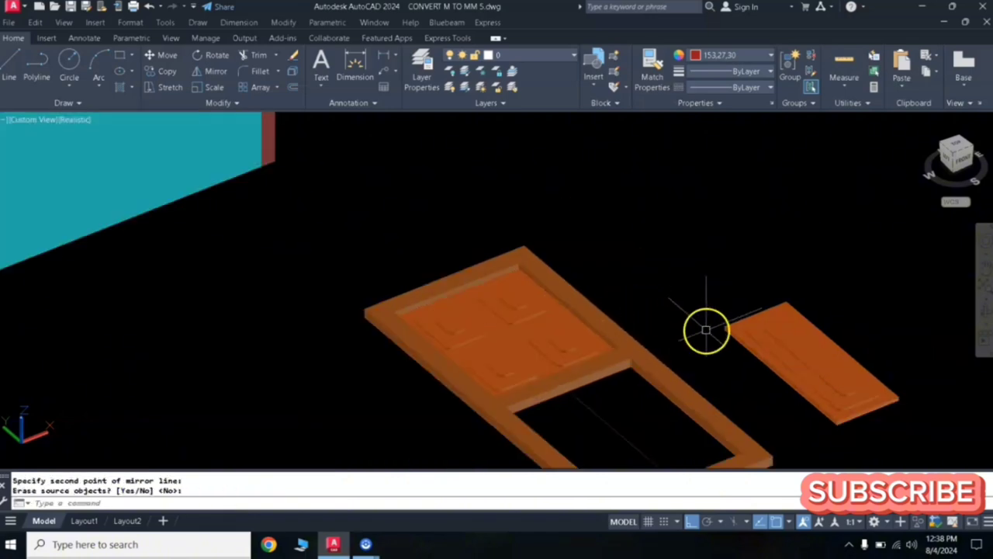
scroll(706, 330, down, 2)
click(684, 211)
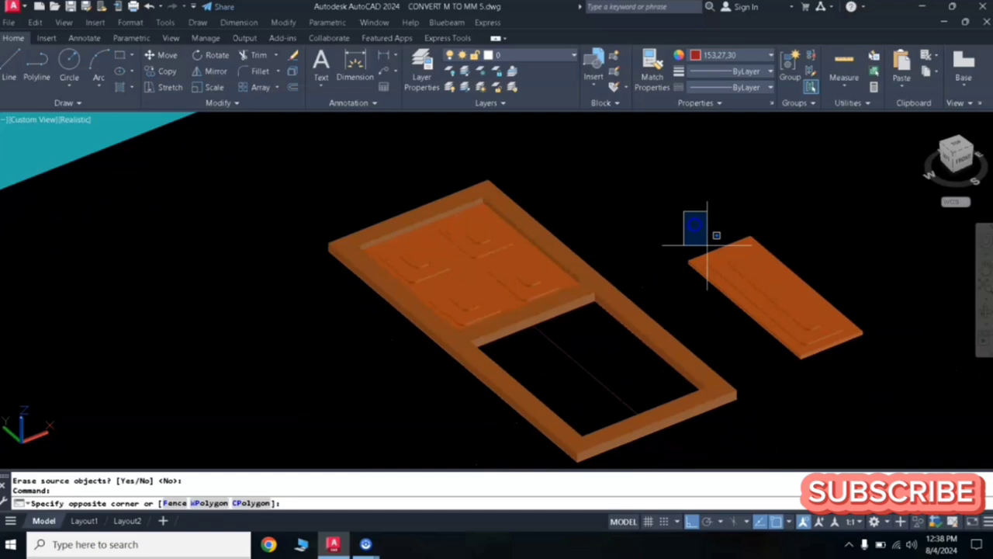
click(889, 363)
text(m)
key(Return)
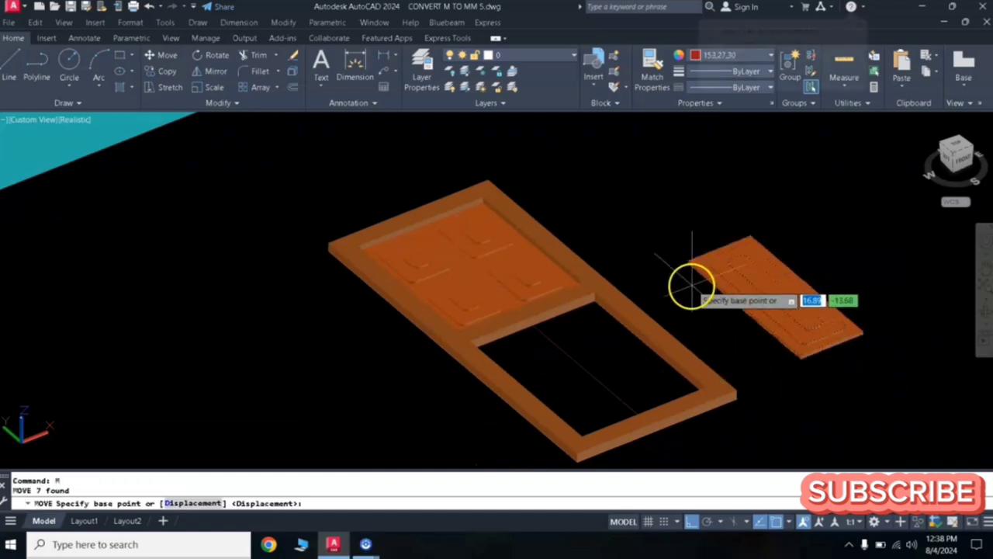
scroll(694, 277, up, 4)
click(680, 225)
scroll(492, 323, down, 4)
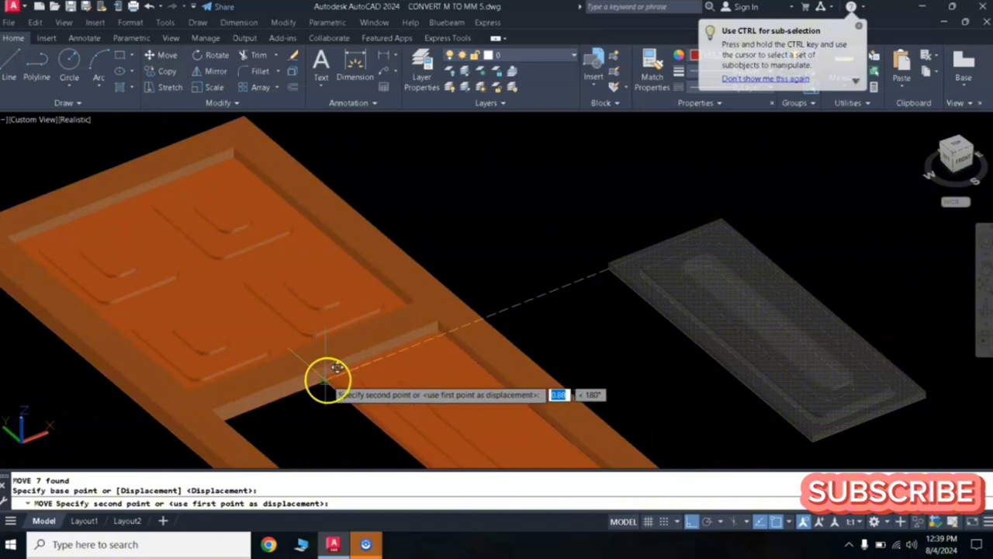
click(326, 379)
Mirror the long panel about the door's lengthwise centerline to fill the lower opening, keeping the source objects.
scroll(395, 377, down, 4)
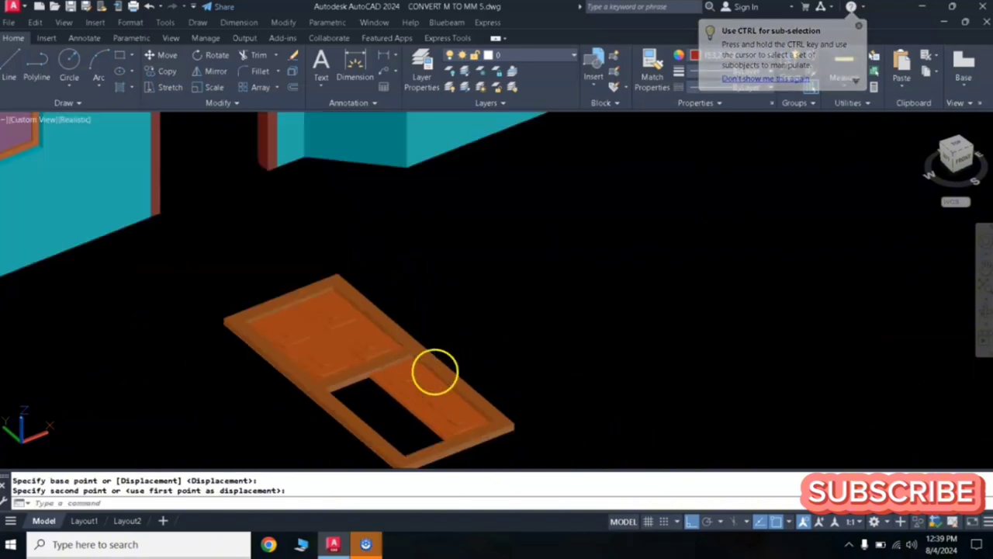
scroll(471, 339, up, 3)
scroll(462, 334, down, 2)
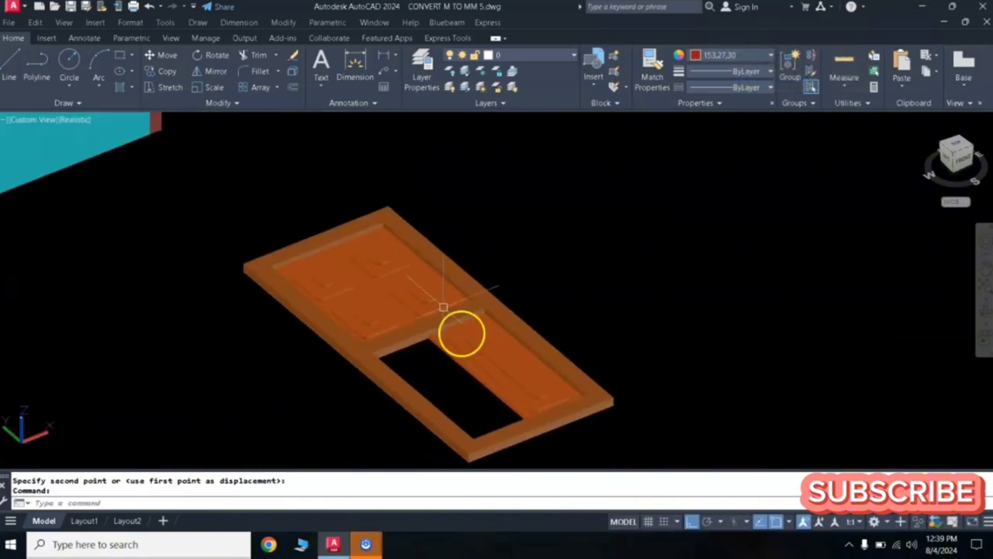
click(428, 226)
click(634, 448)
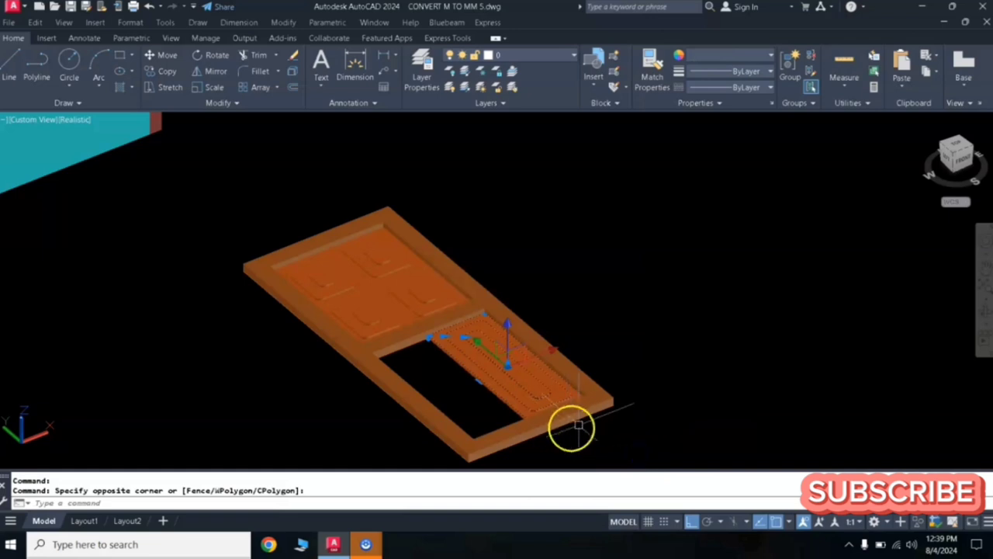
text(mi)
key(Return)
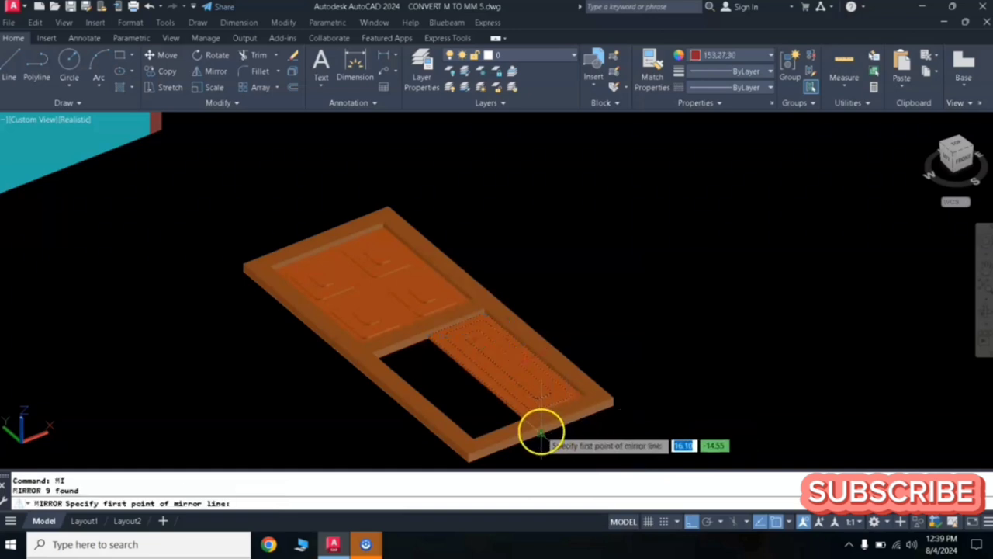
click(541, 431)
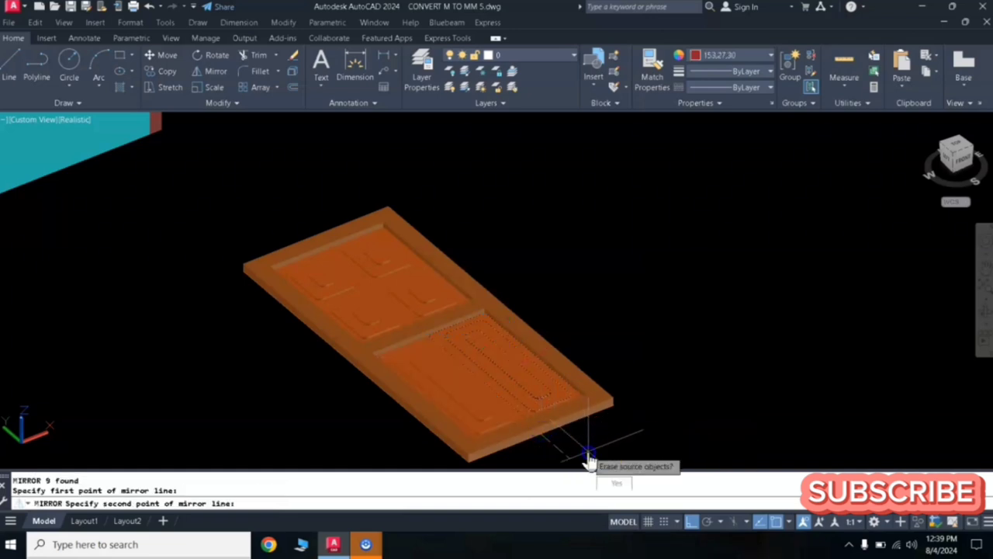
click(590, 459)
Group the door frame and all its panels into a single object.
scroll(590, 423, up, 3)
scroll(591, 411, down, 5)
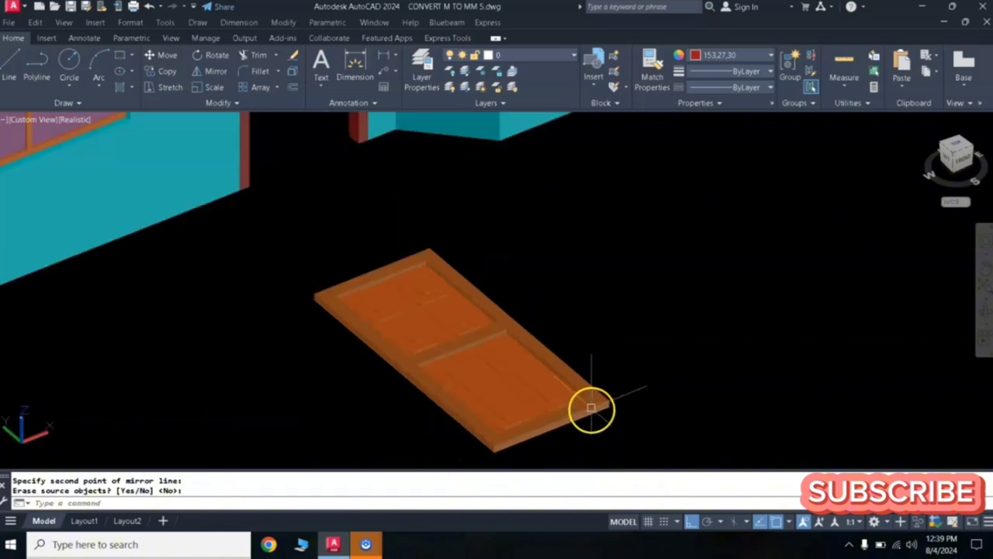
scroll(458, 299, down, 3)
right_click(480, 269)
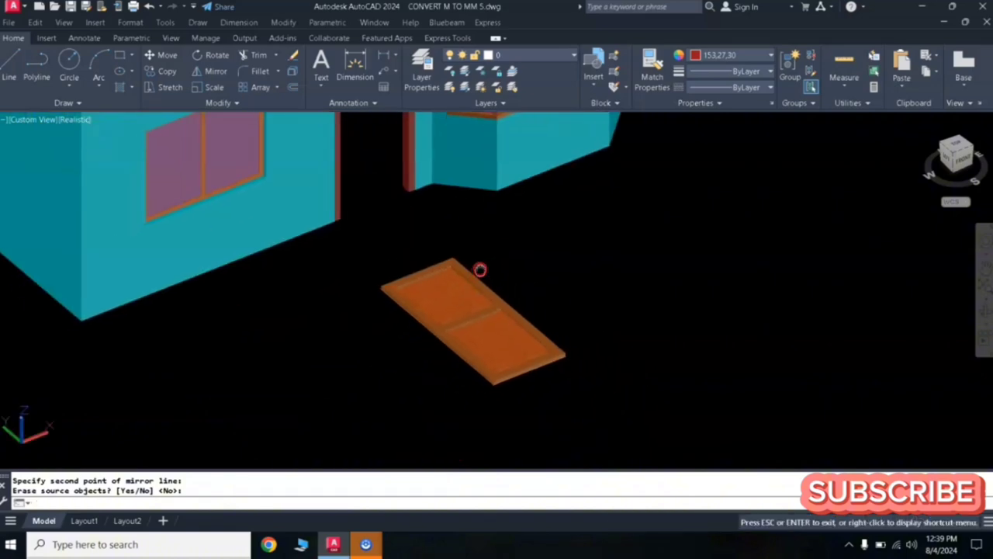
click(602, 216)
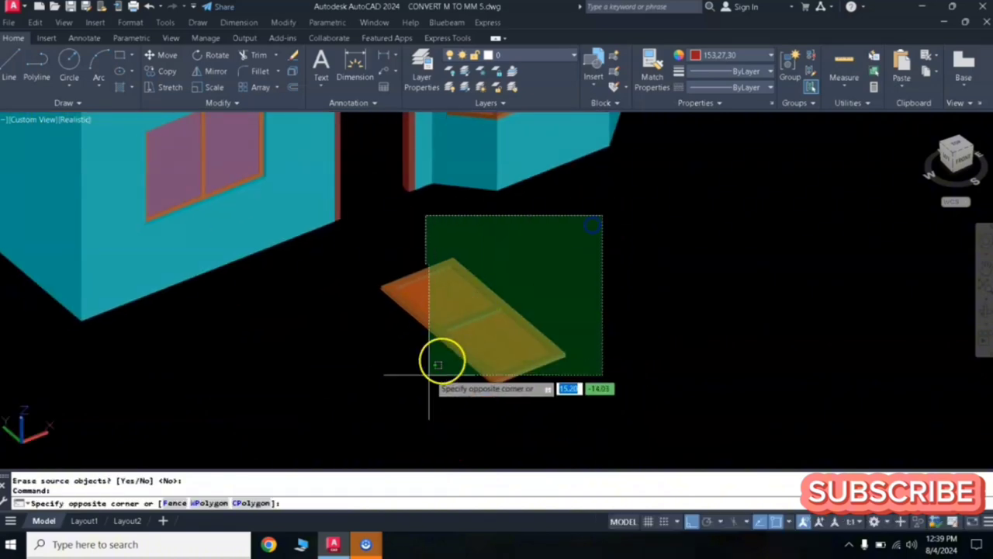
click(346, 413)
text(g)
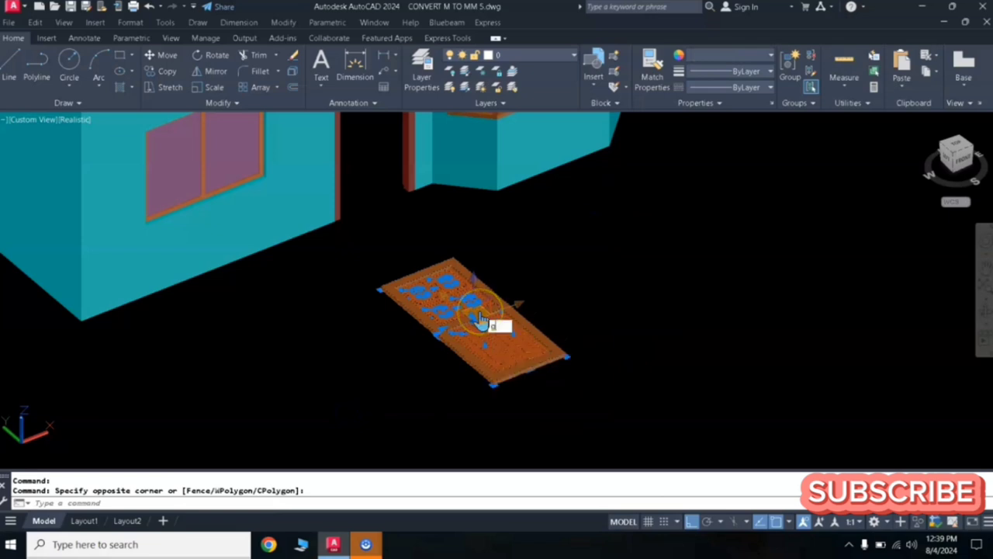
text(r)
click(509, 350)
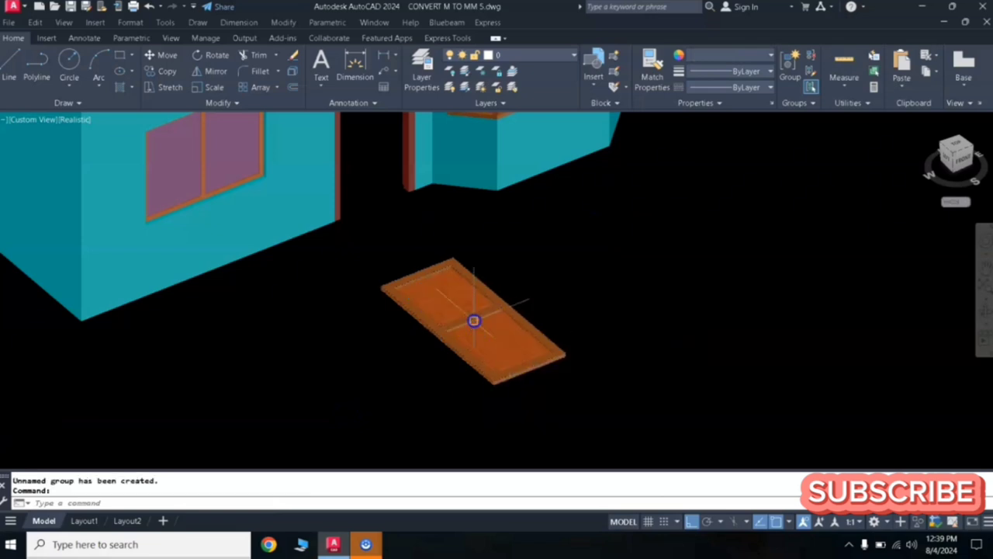
click(509, 308)
key(Escape)
key(Escape)
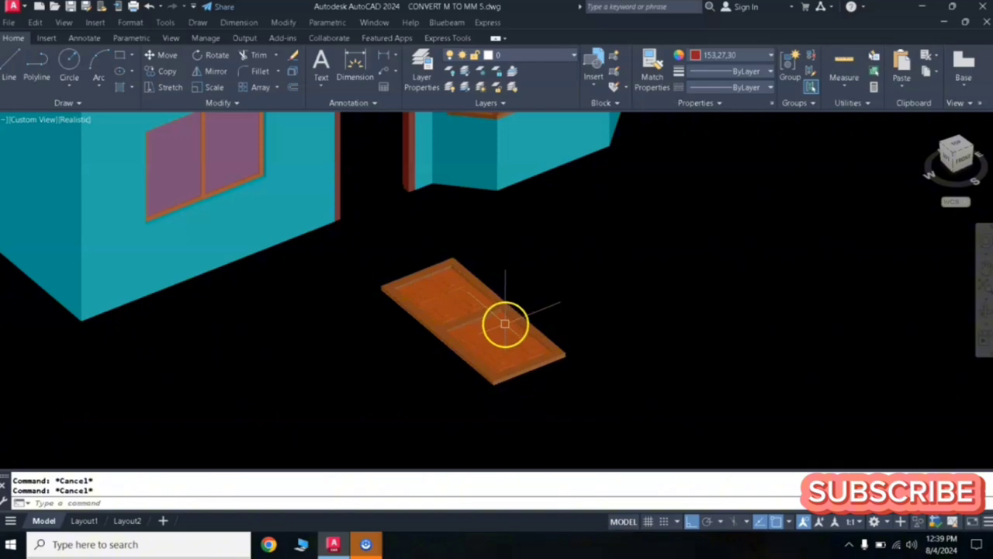
Rotate the grouped door 90 degrees in 3D about its short bottom edge so it stands upright.
mouse_move(478, 340)
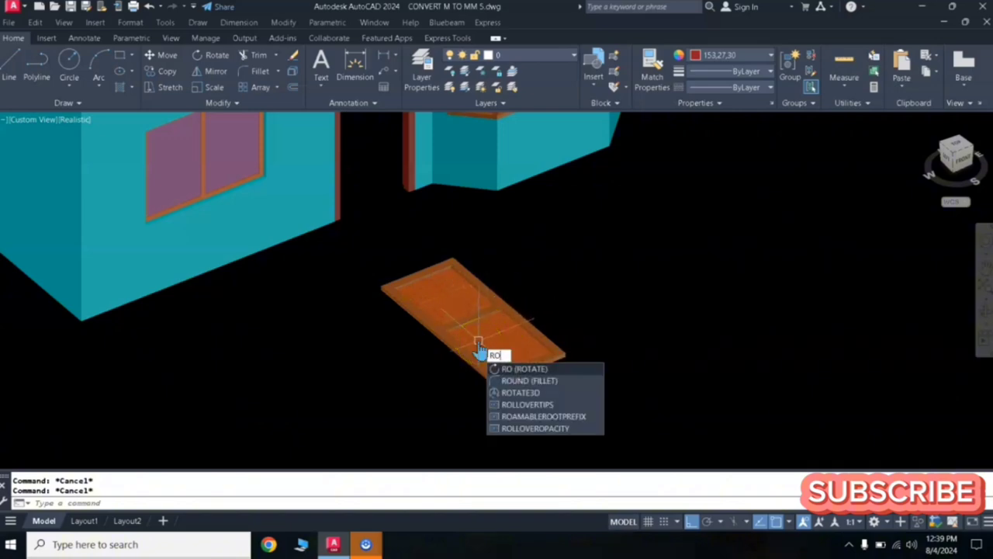
click(519, 392)
click(550, 295)
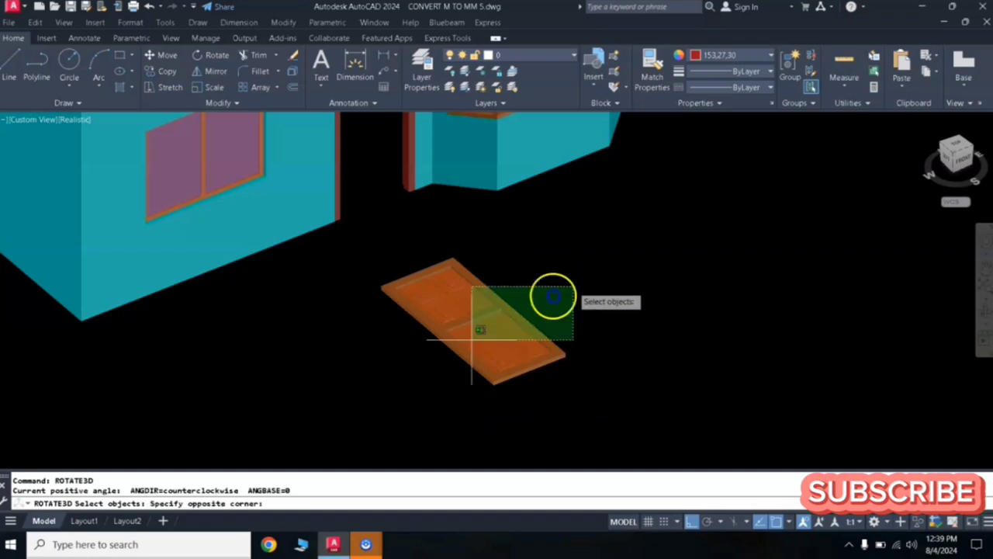
click(392, 391)
key(Return)
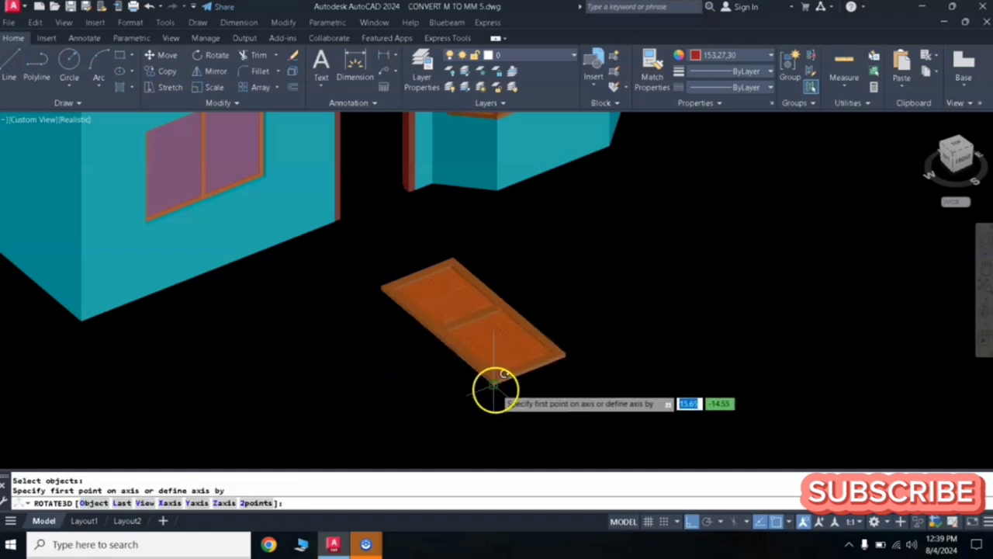
click(494, 387)
click(619, 343)
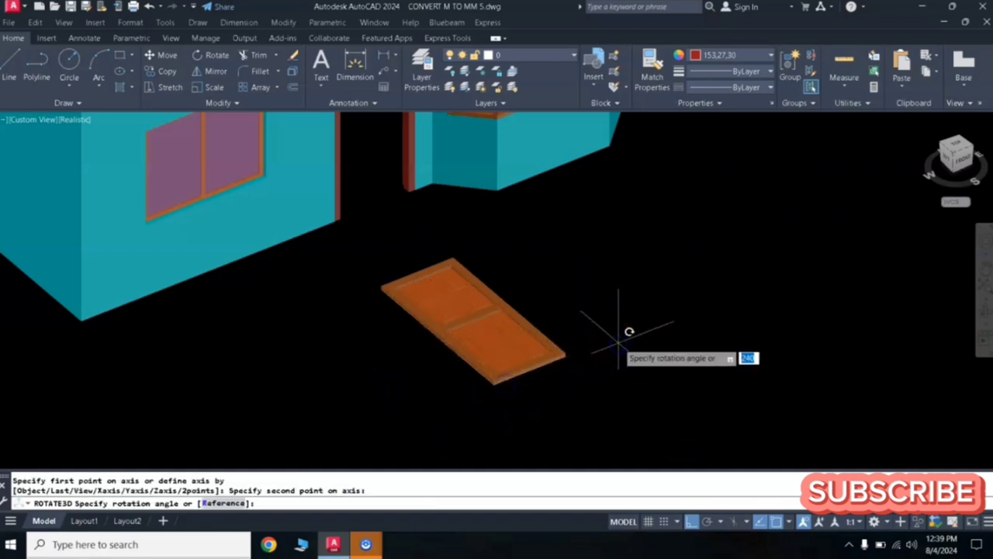
key(Return)
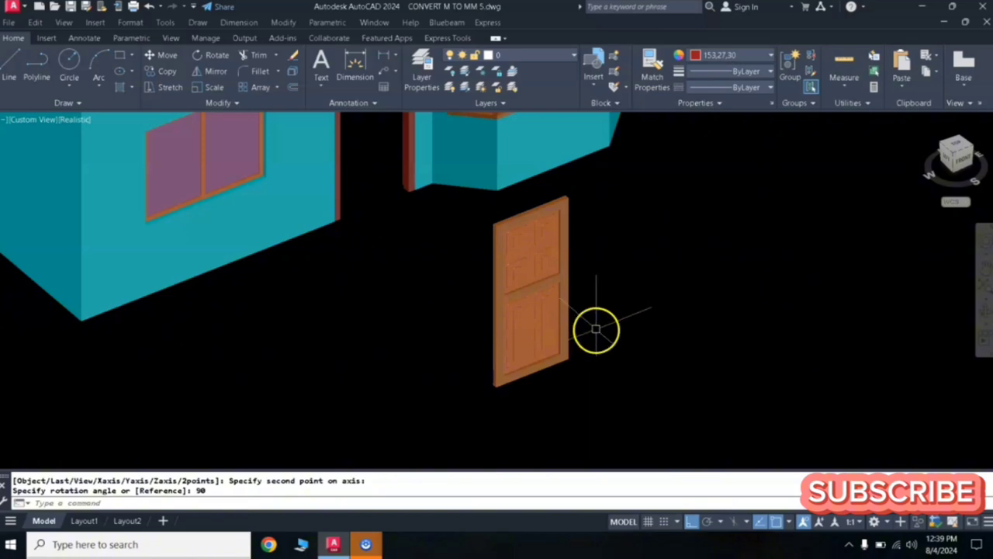
click(594, 314)
click(431, 429)
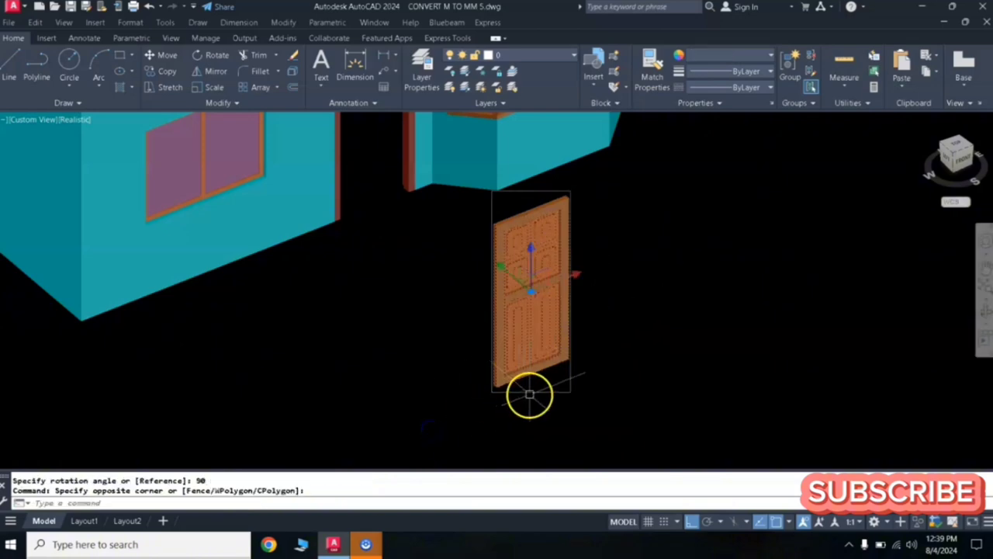
text(m)
key(Return)
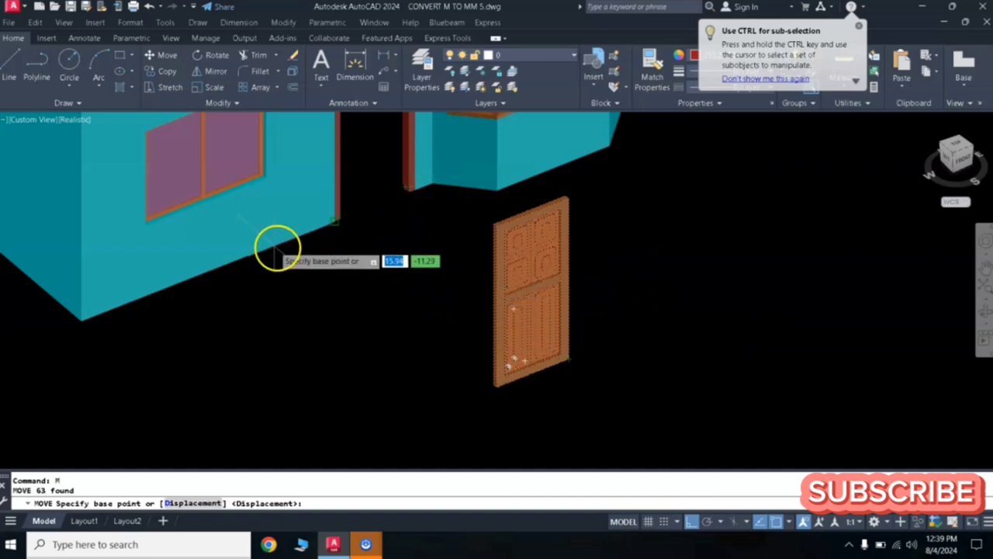
Change the viewport's visual style to Wireframe.
click(63, 22)
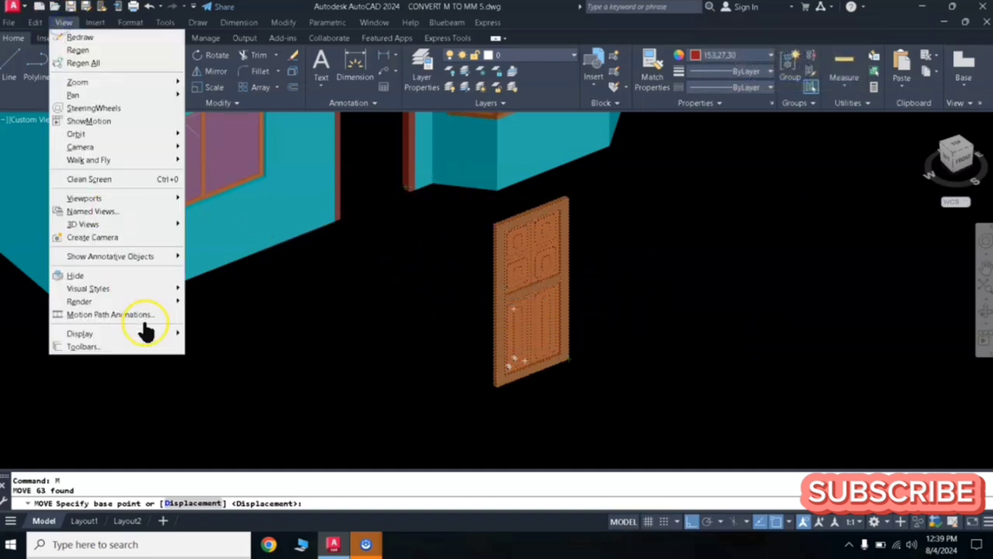
mouse_move(148, 288)
click(225, 311)
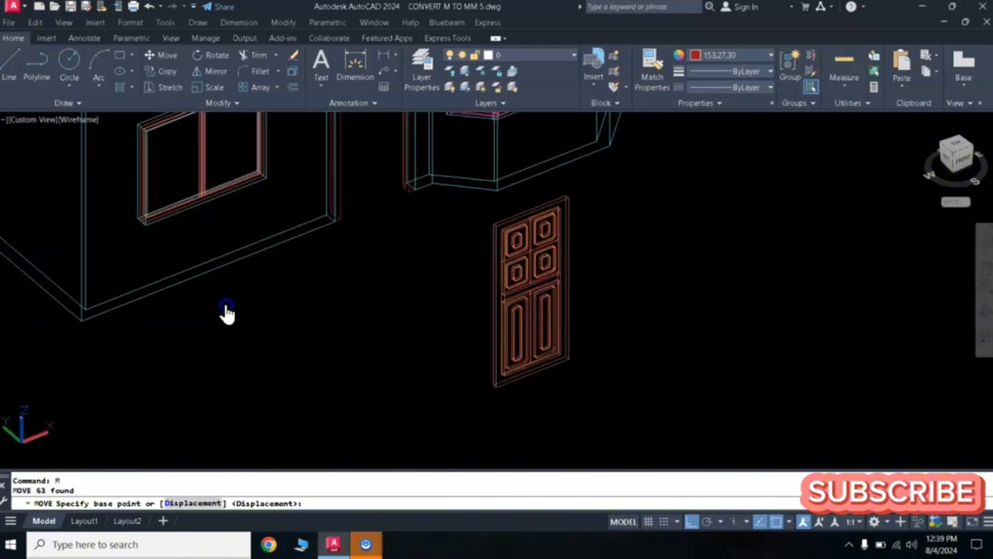
key(Return)
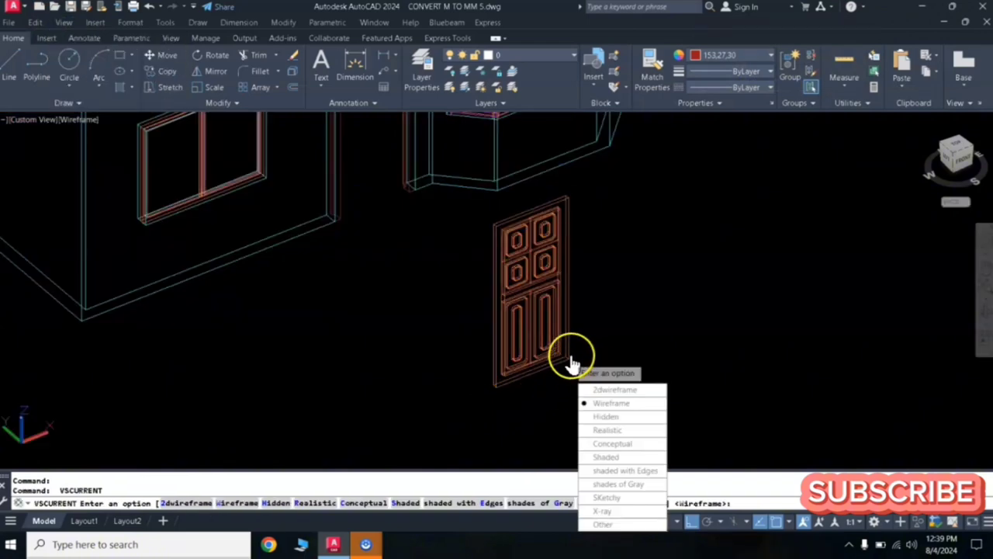
click(604, 404)
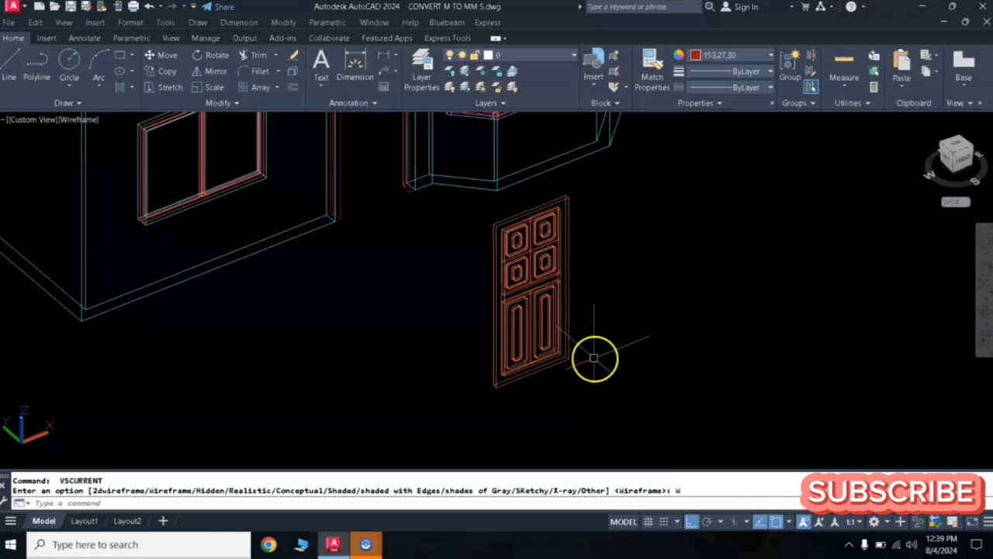
Move the upright door by its lower outer corner onto the matching bottom corner of the door frame in the house's front wall.
click(601, 190)
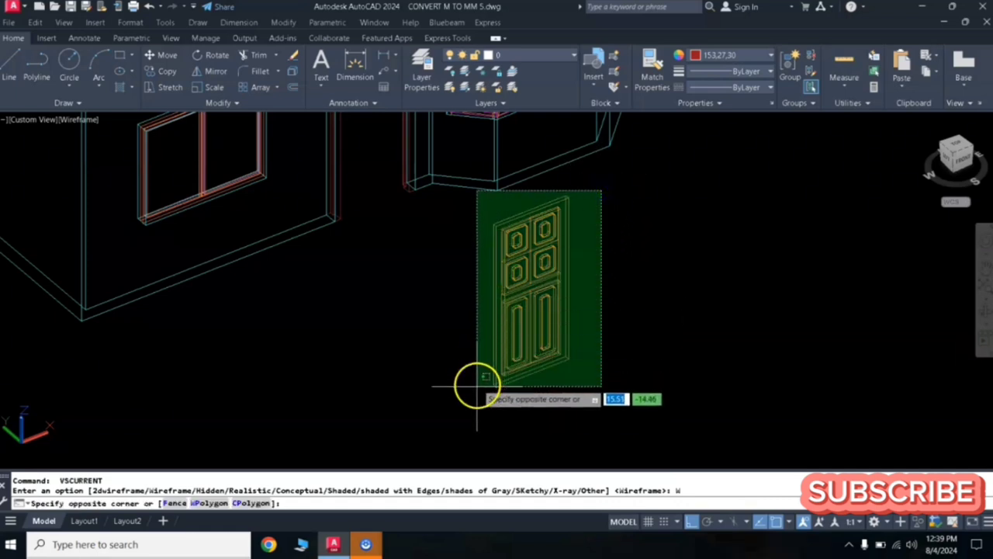
click(504, 399)
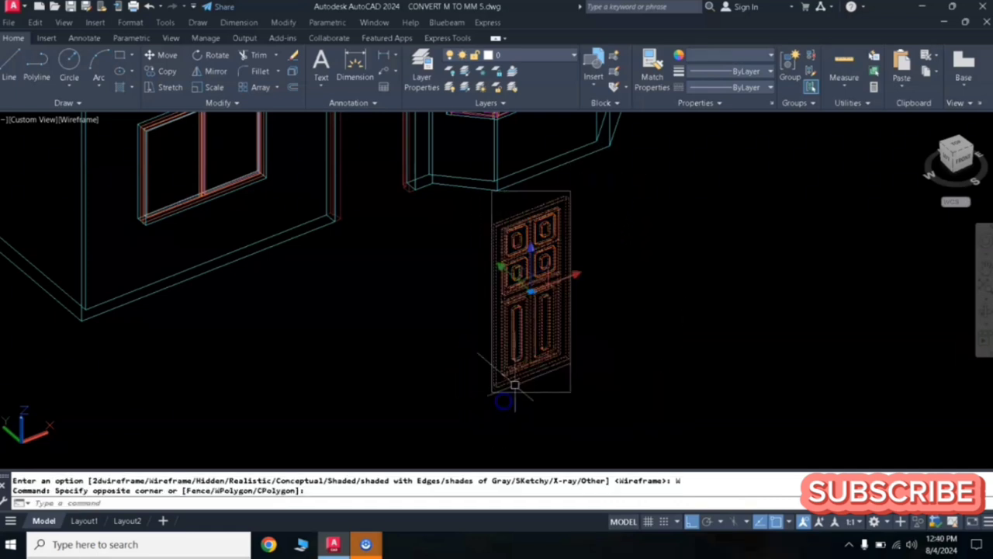
text(m)
key(Return)
scroll(562, 361, up, 6)
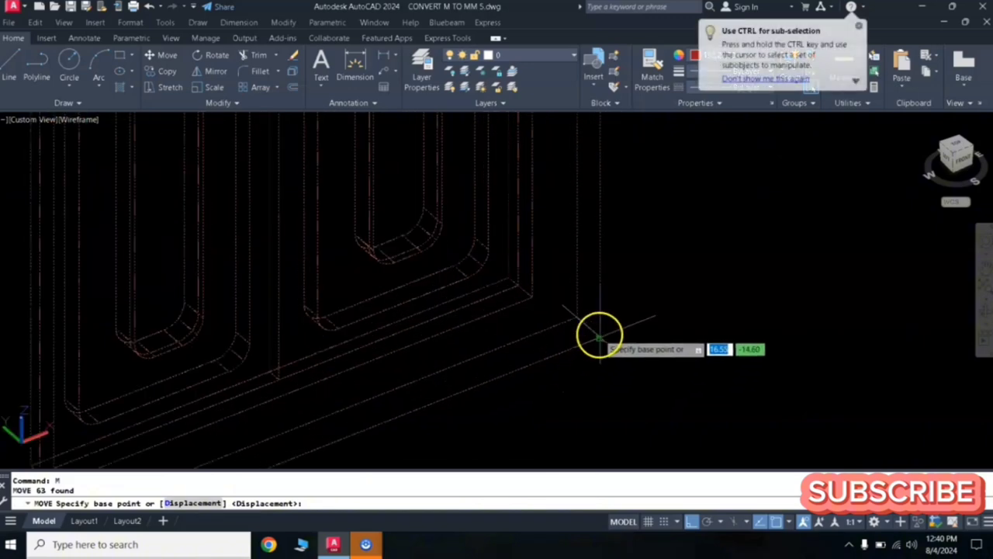
click(600, 338)
scroll(552, 326, down, 7)
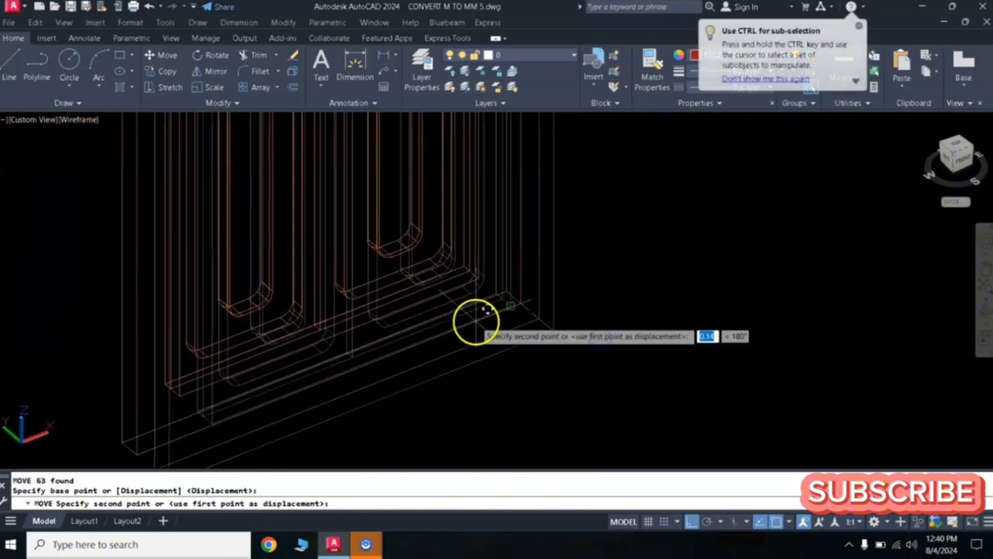
scroll(380, 252, up, 8)
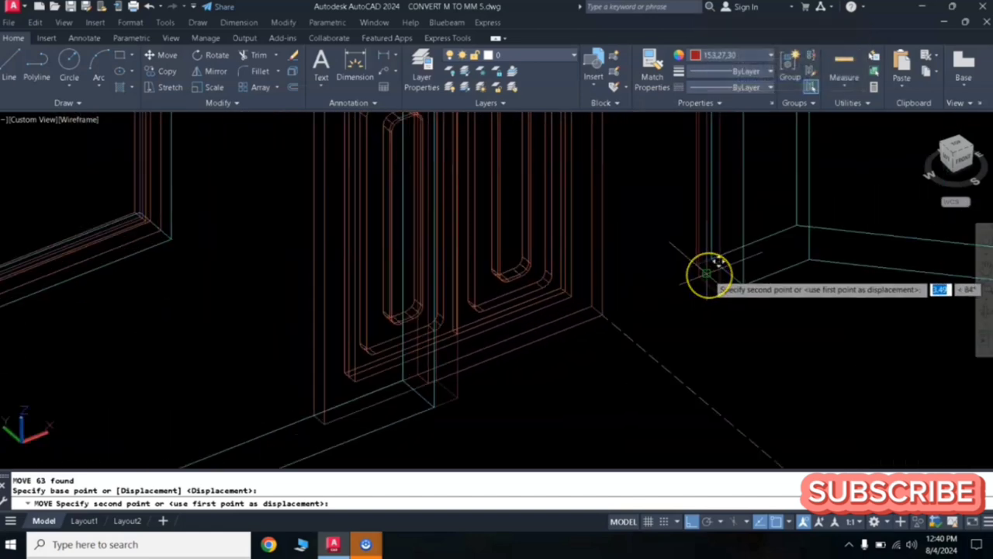
click(708, 273)
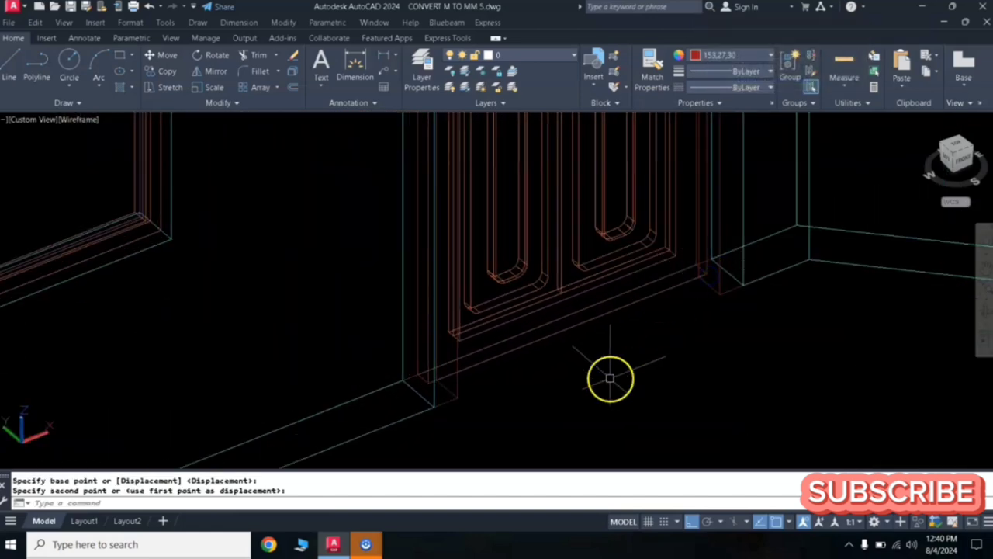
Change the visual style of the house model back to Realistic.
scroll(610, 376, down, 8)
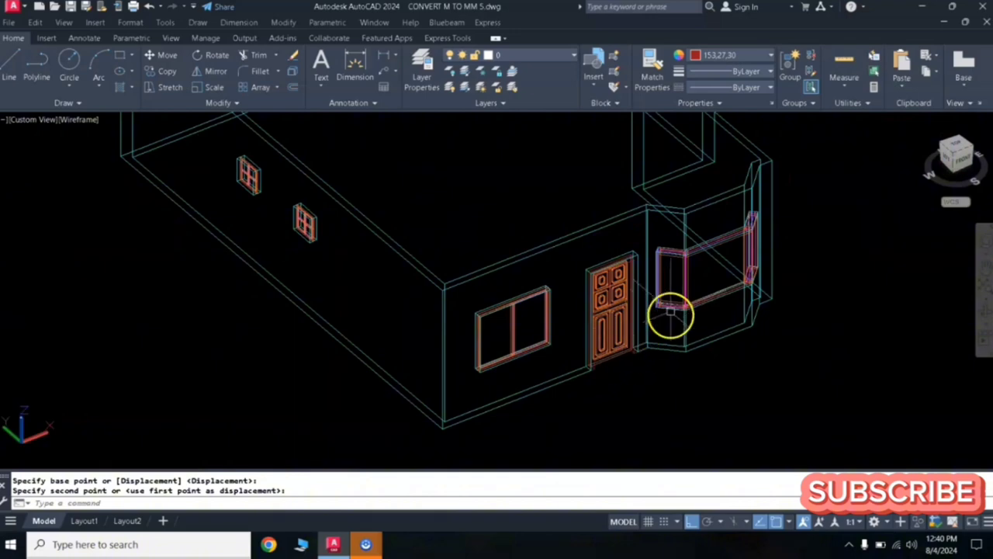
middle_drag(672, 311, 558, 285)
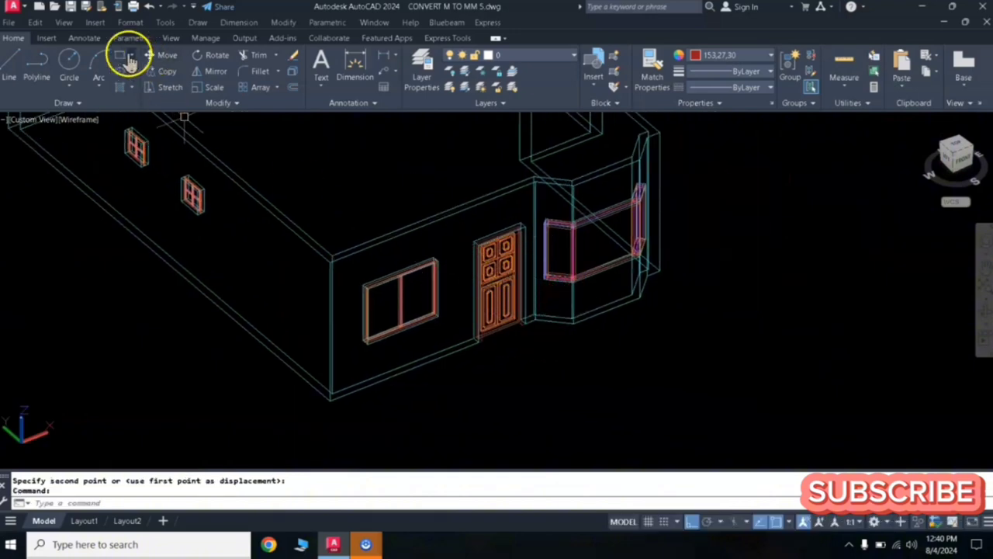
click(64, 22)
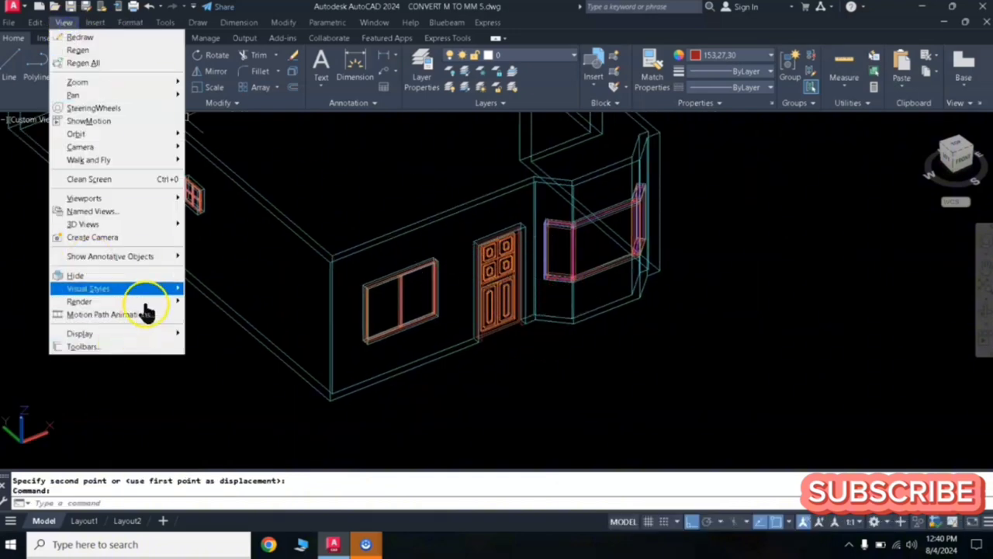
mouse_move(148, 291)
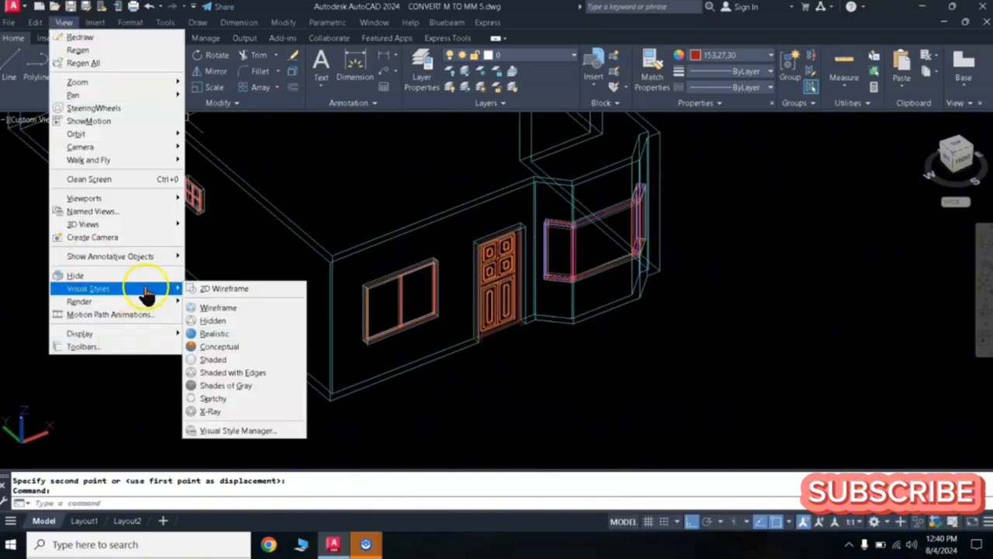
click(245, 335)
Examine how the door sits in the front wall's doorway, up close and from different angles.
scroll(502, 301, up, 4)
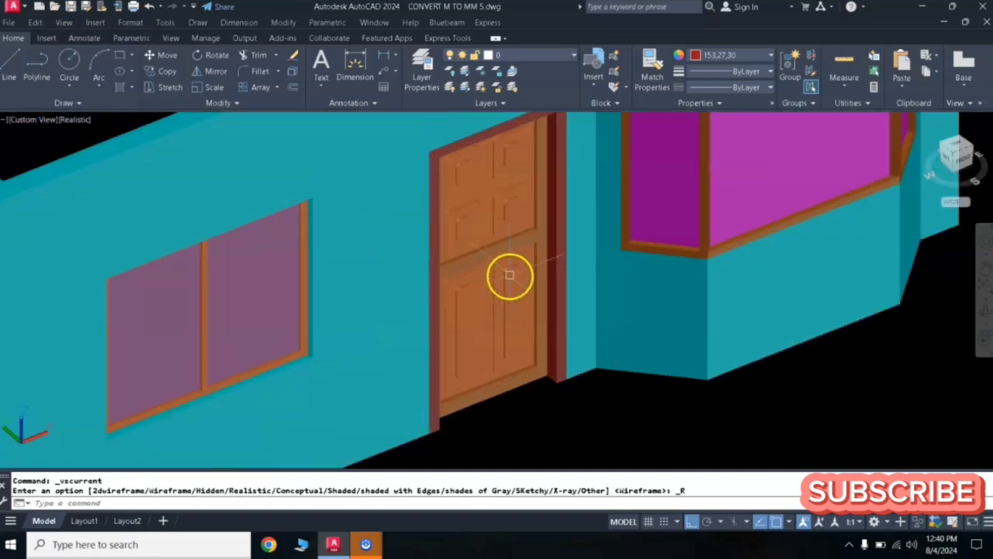
scroll(566, 294, down, 3)
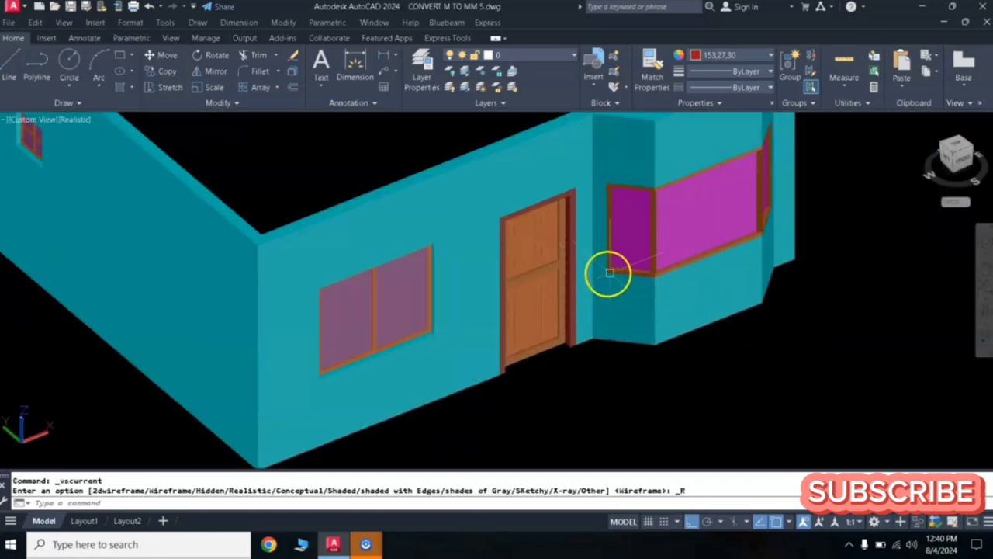
scroll(563, 279, up, 1)
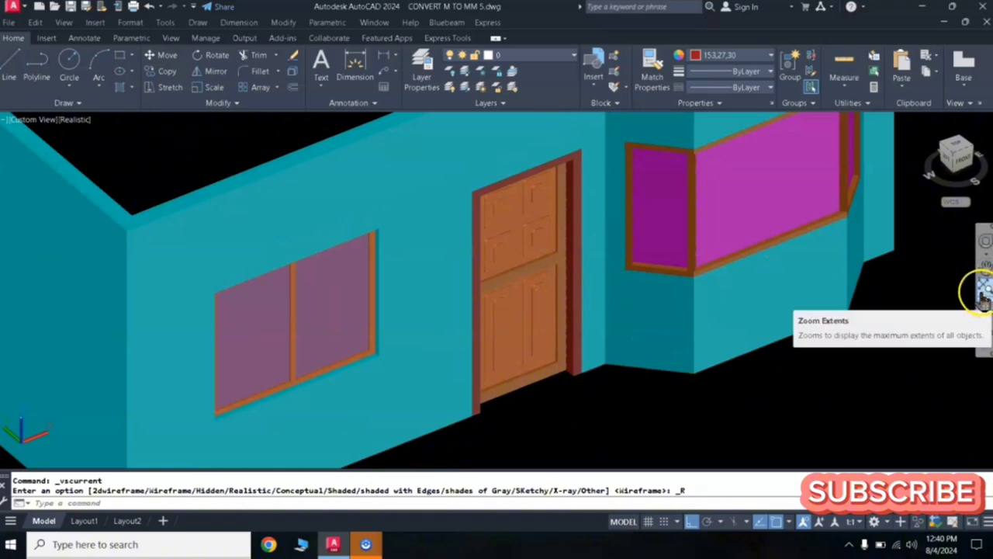
click(983, 312)
drag(550, 302, 575, 284)
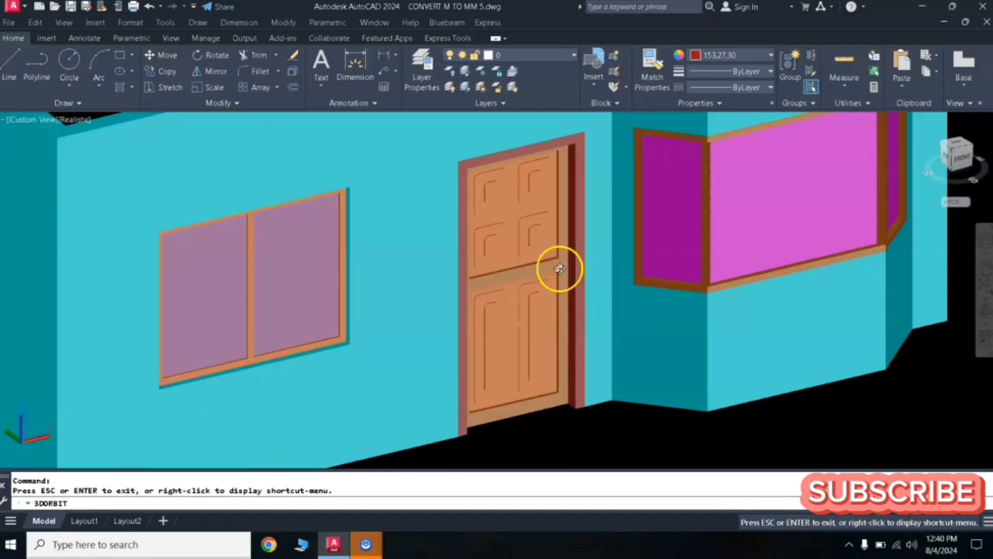
drag(566, 264, 575, 268)
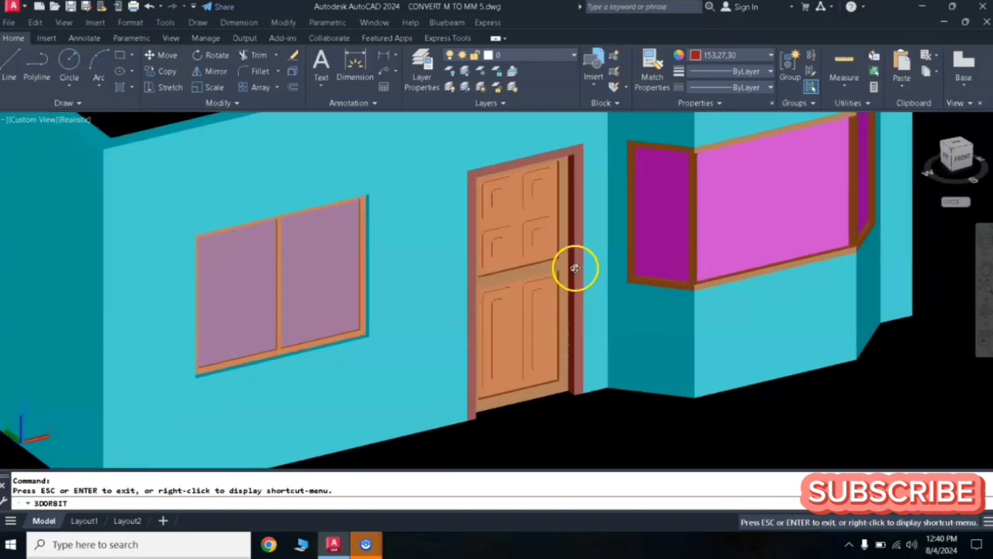
drag(595, 300, 580, 331)
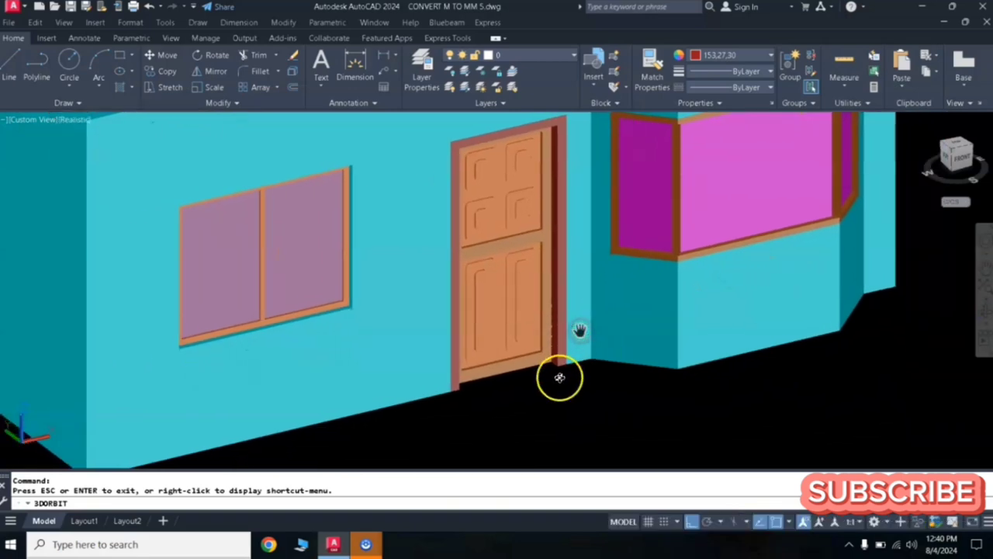
drag(558, 378, 558, 366)
Start a polyline on the ground before the door's bay-window-side jamb with a 0.1-unit segment and a short perpendicular segment.
scroll(560, 362, up, 6)
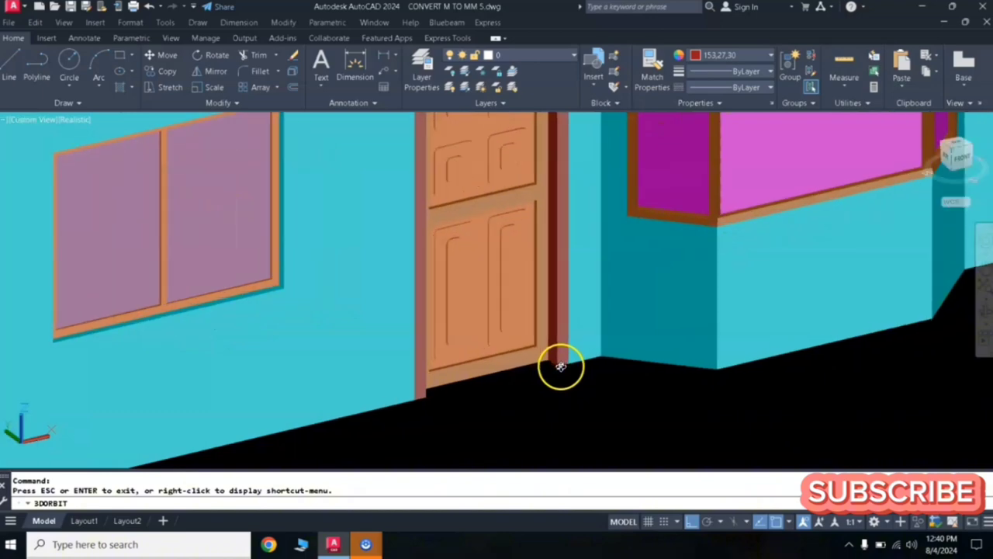
scroll(560, 365, up, 1)
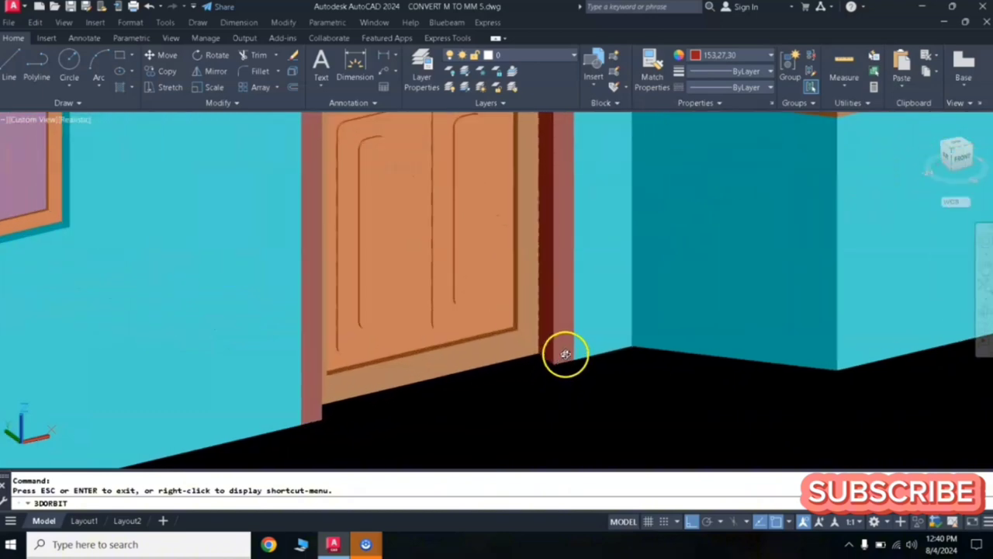
middle_drag(565, 353, 554, 312)
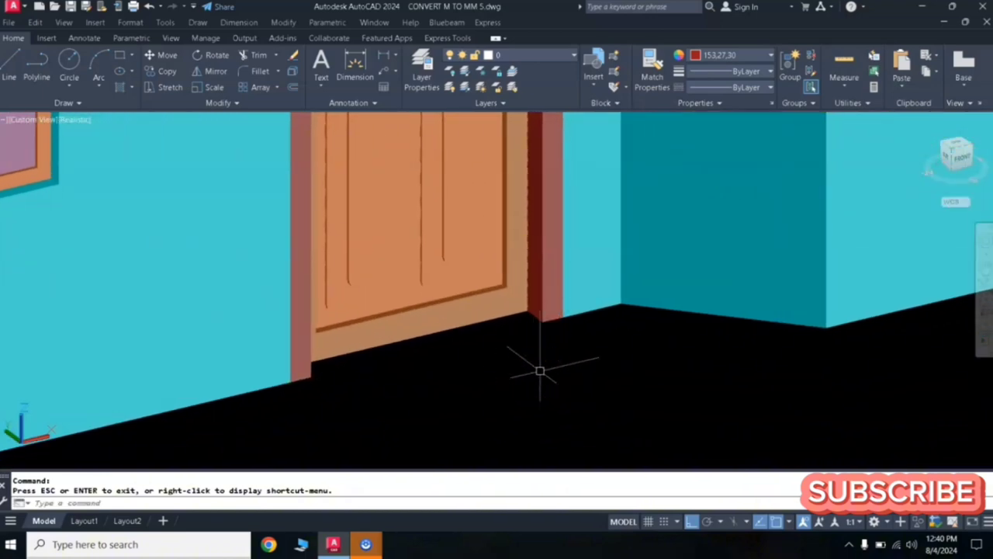
key(Return)
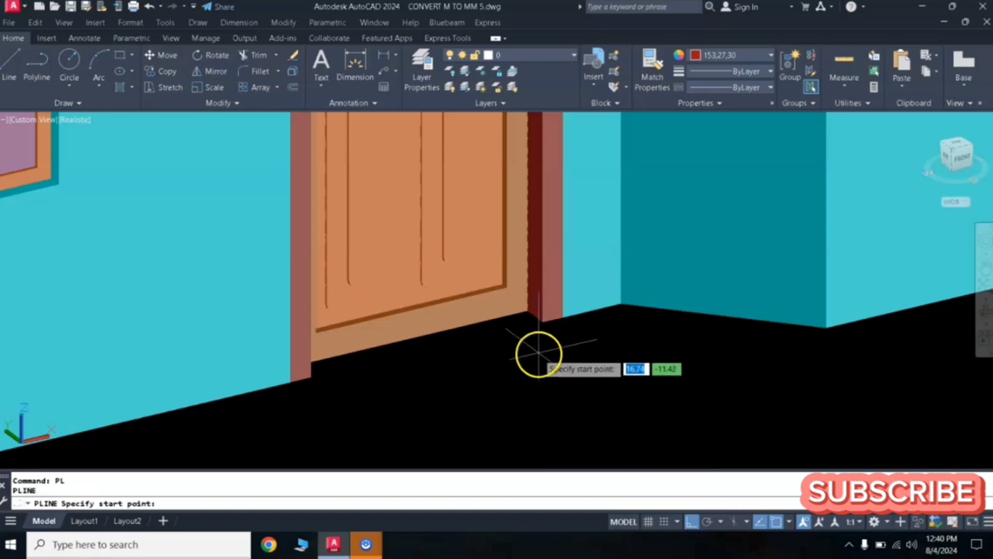
click(559, 365)
scroll(561, 358, up, 2)
scroll(560, 359, up, 1)
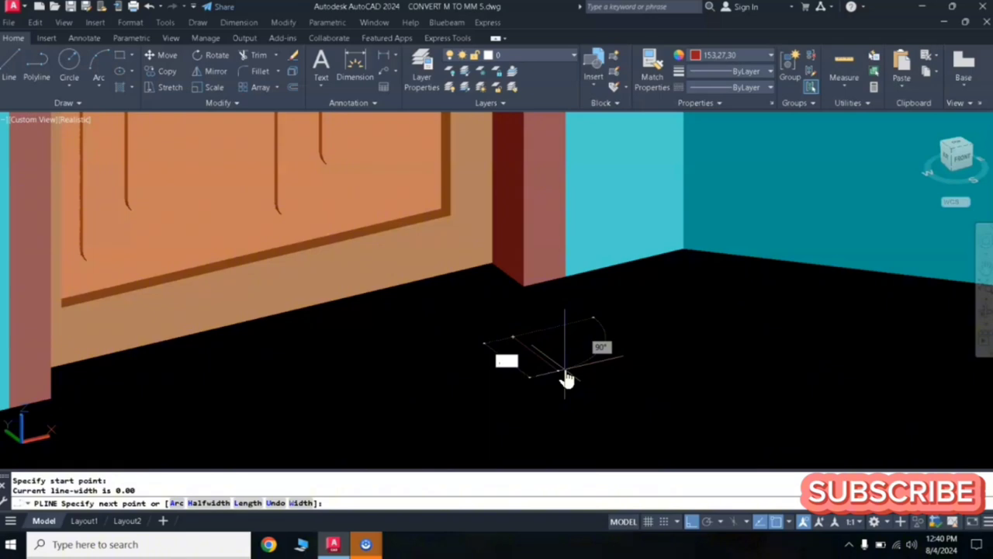
key(Return)
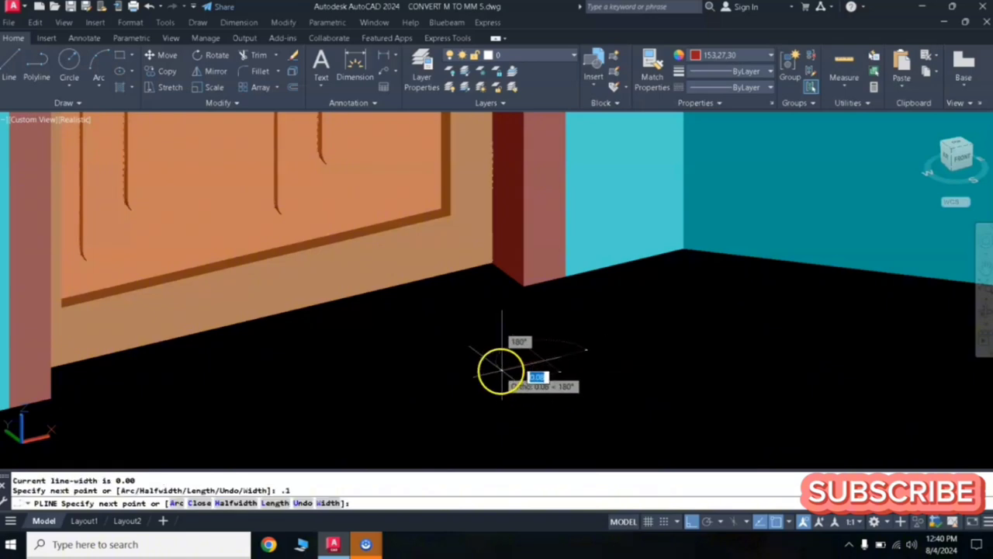
scroll(503, 363, up, 2)
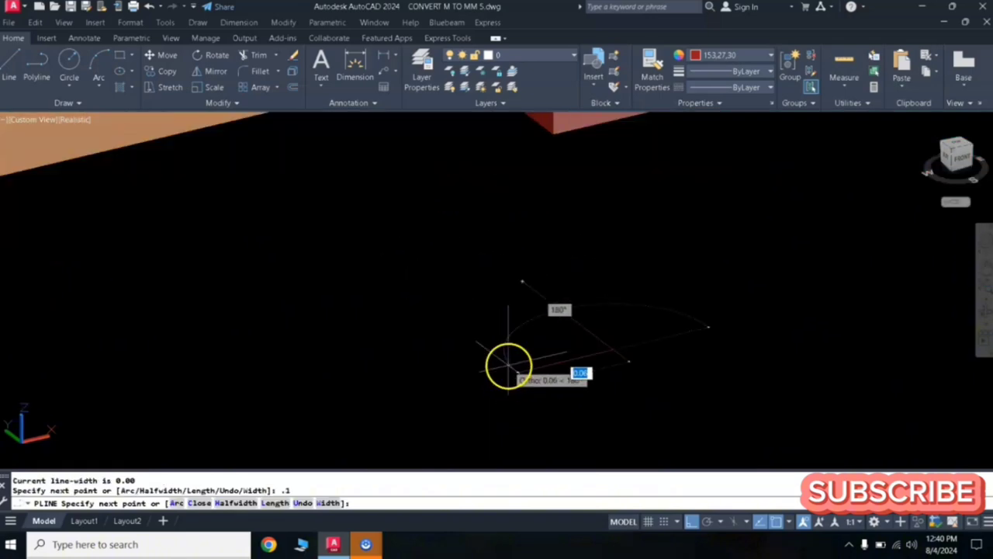
click(598, 357)
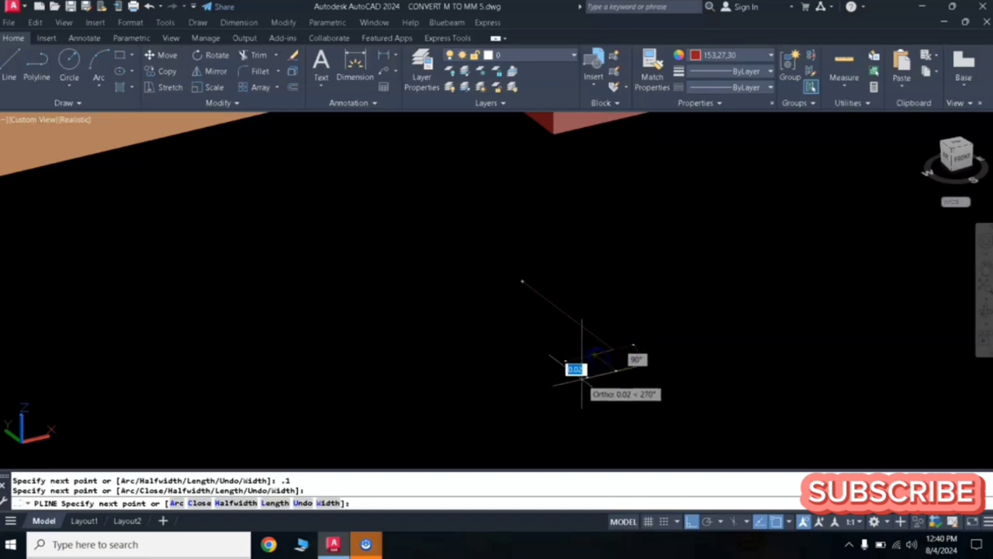
Complete the knob profile with a stepped outline, using free angles for the slanted segments and ortho for the straight ones, and close the polyline.
click(691, 522)
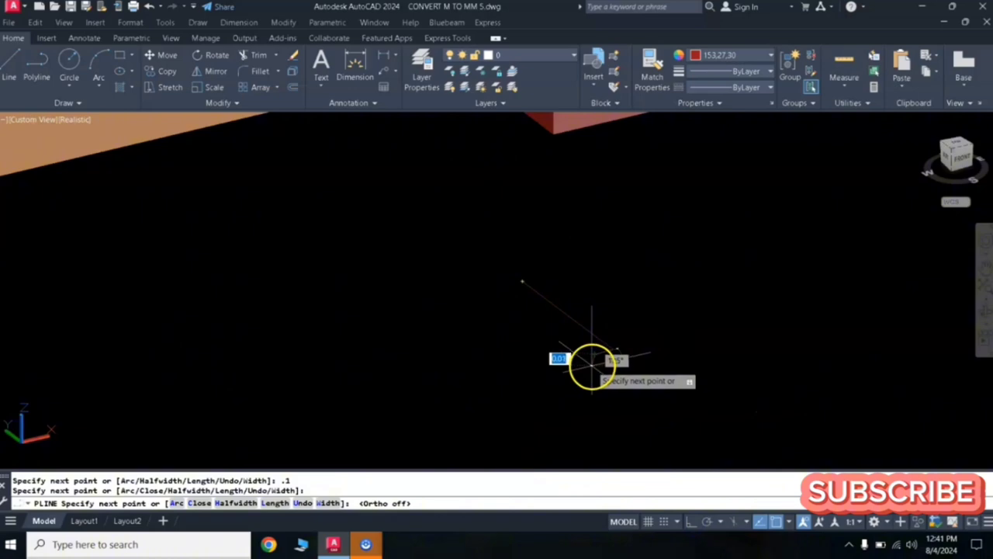
click(592, 364)
click(692, 521)
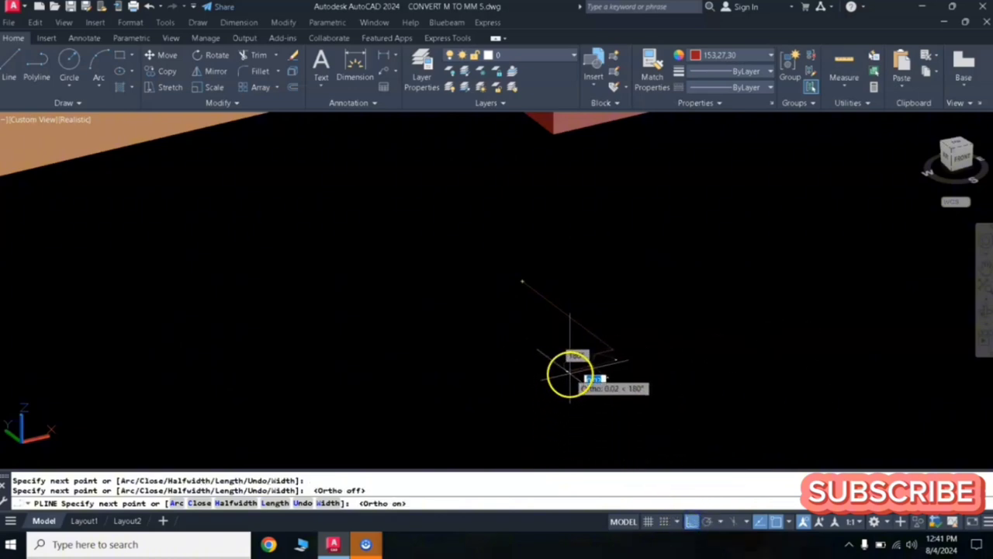
click(566, 375)
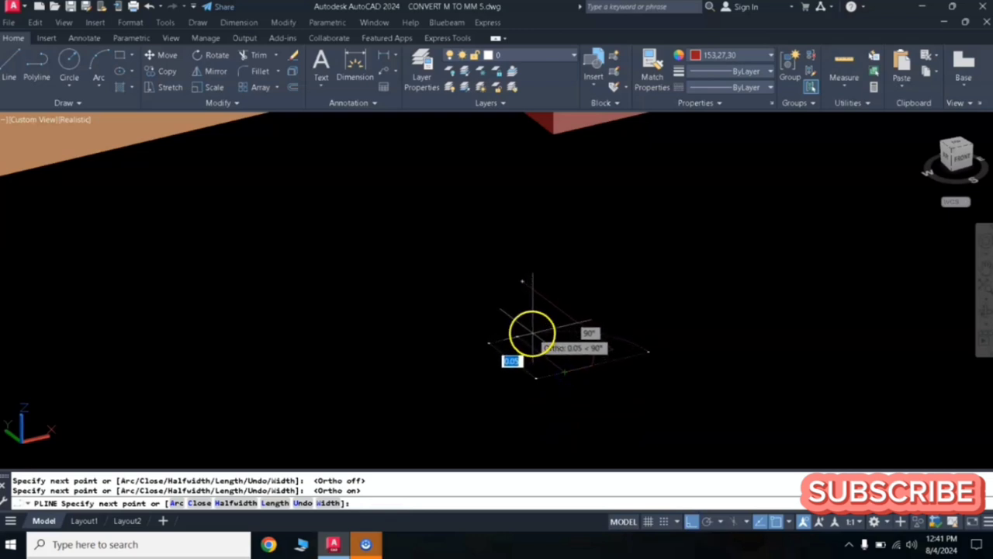
click(532, 332)
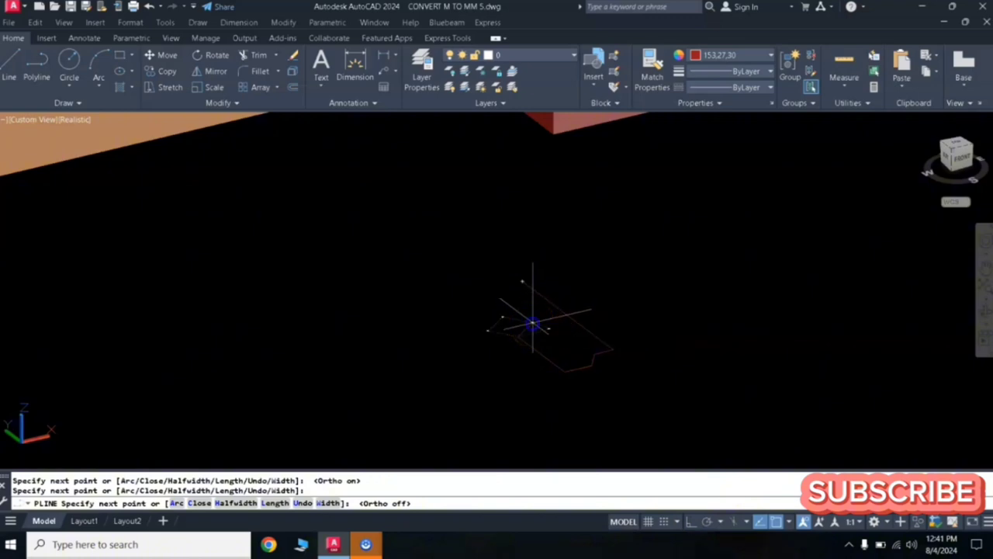
click(693, 522)
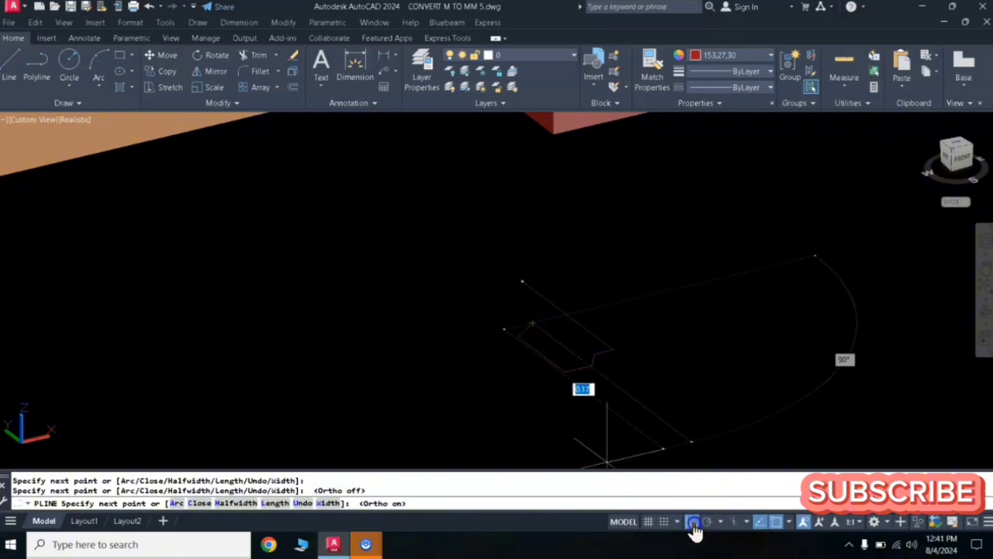
click(489, 289)
text(c)
key(Return)
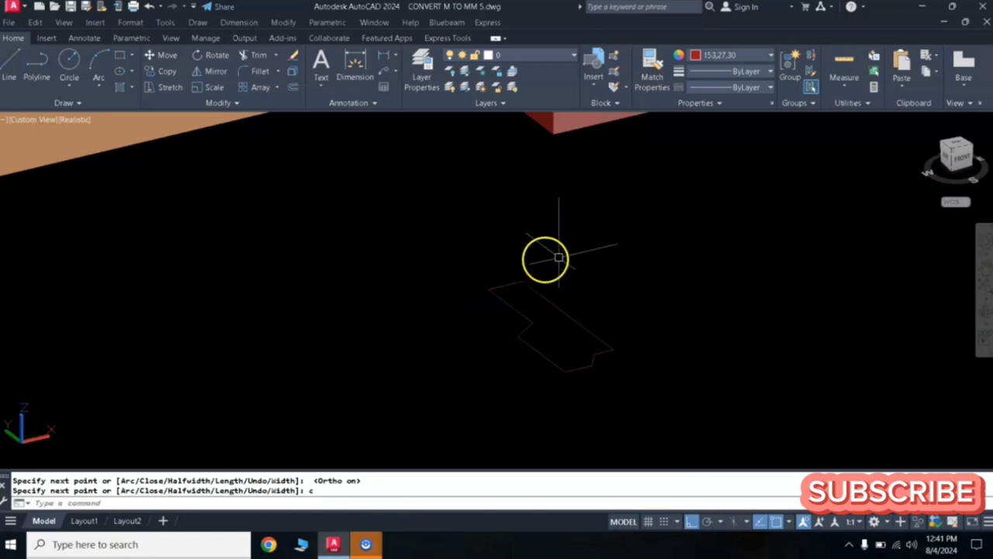
Revolve the closed profile 360° about its long straight edge into a solid door knob.
scroll(561, 273, down, 2)
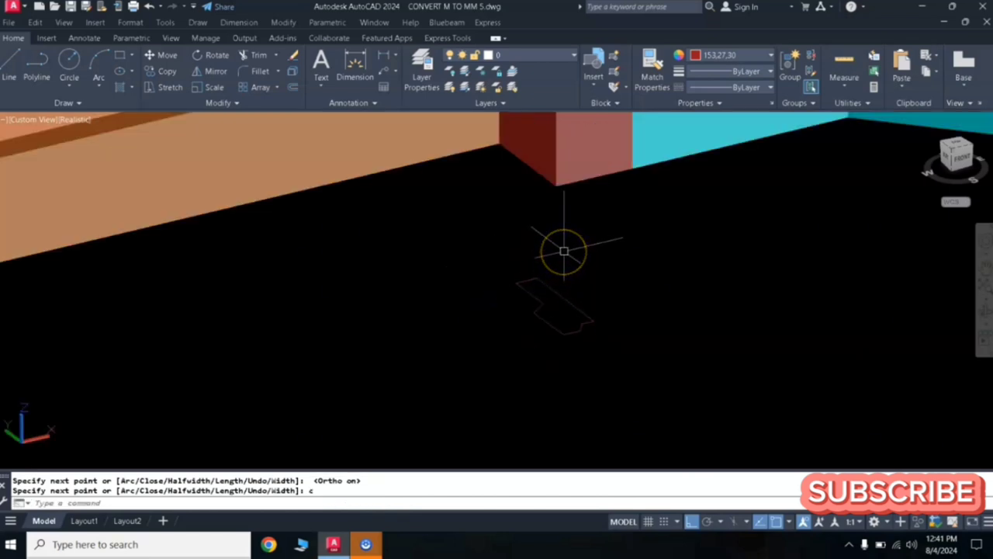
scroll(564, 251, down, 3)
scroll(564, 251, up, 2)
middle_drag(564, 258, 582, 315)
scroll(527, 301, up, 2)
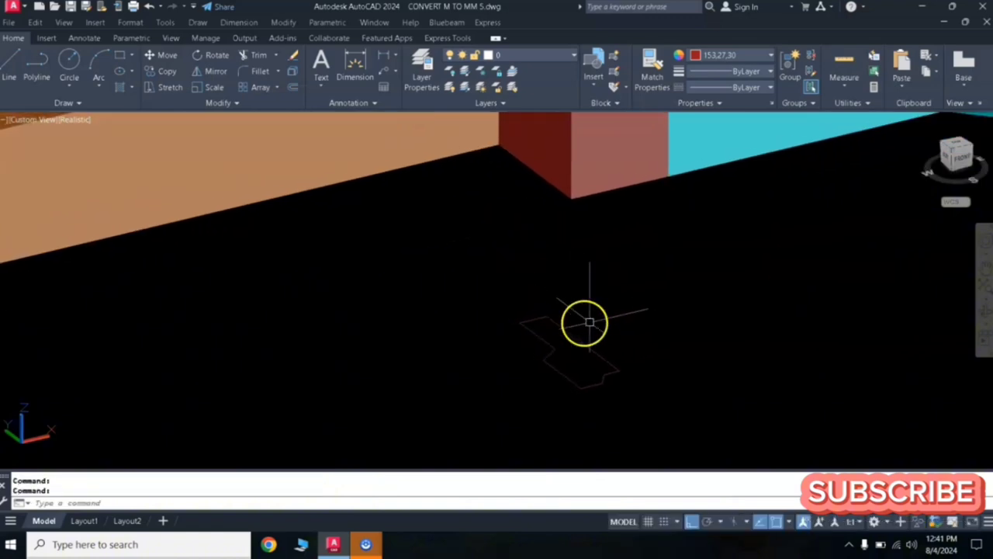
scroll(605, 321, up, 2)
scroll(606, 321, down, 2)
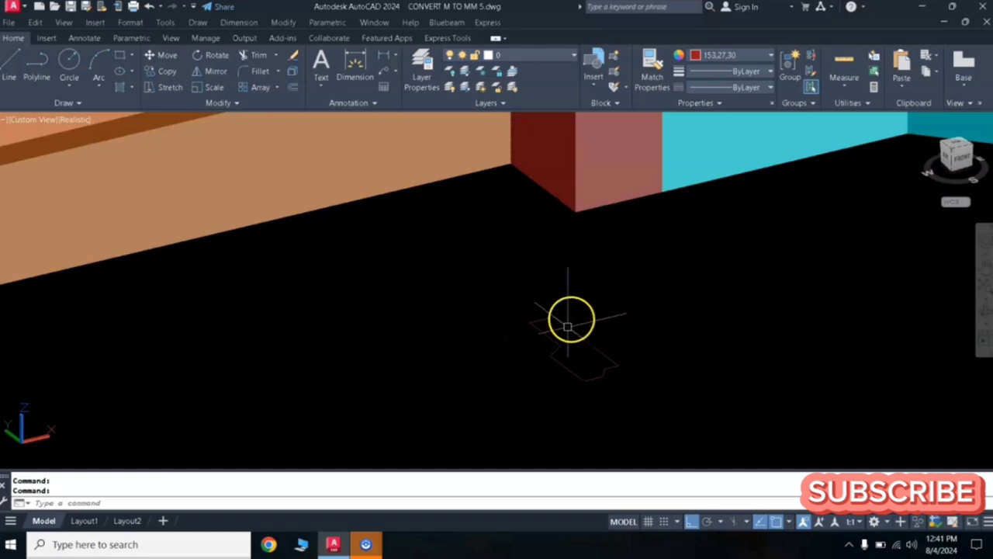
text(REV)
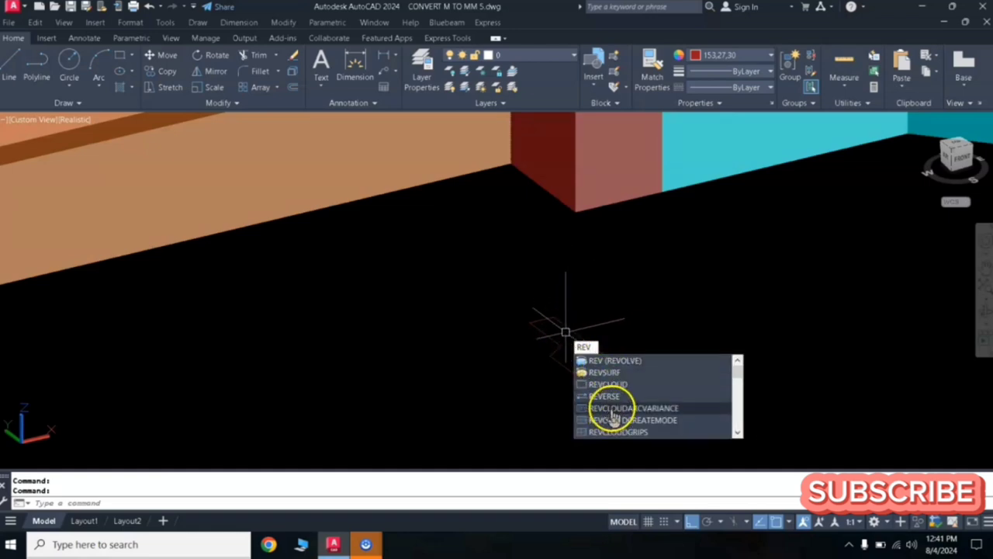
click(611, 361)
click(612, 361)
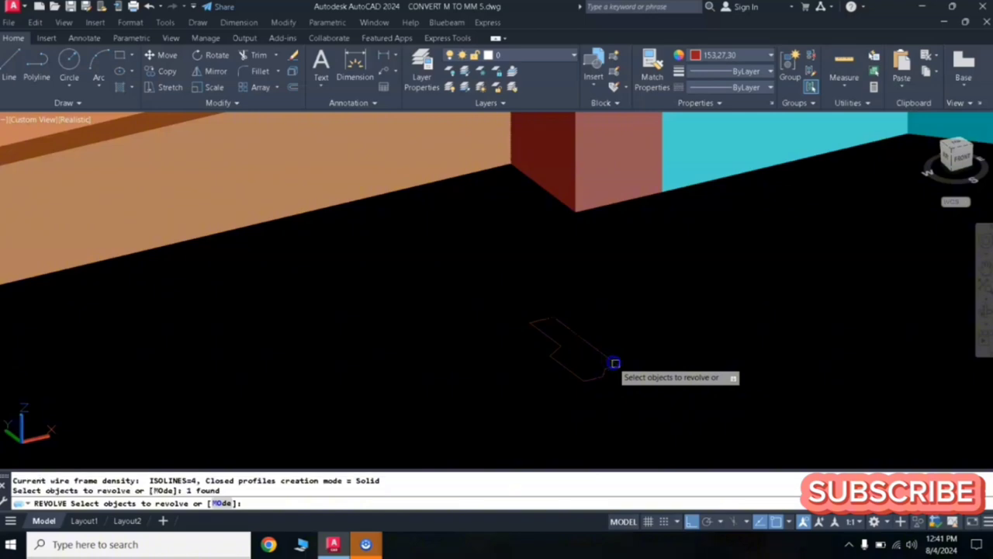
key(Return)
click(615, 368)
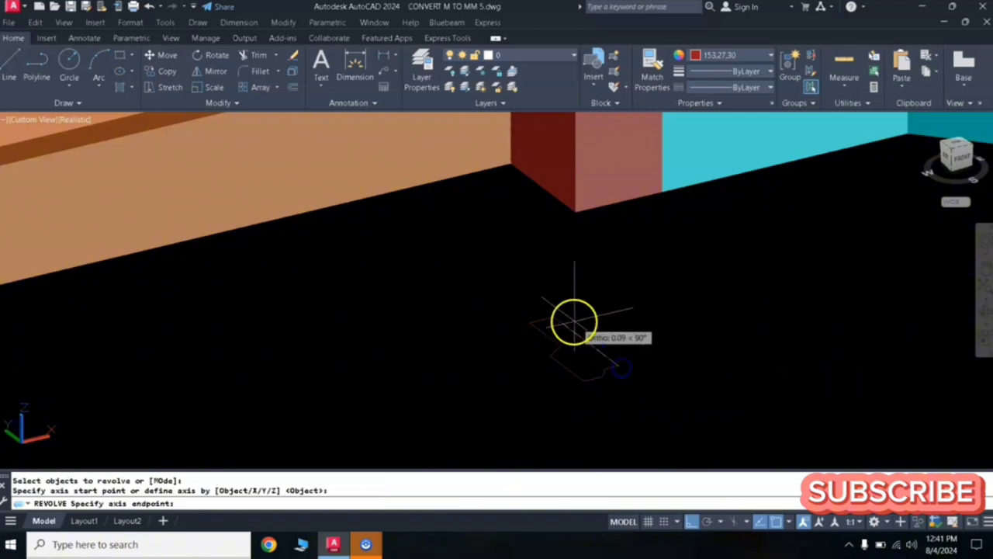
click(554, 317)
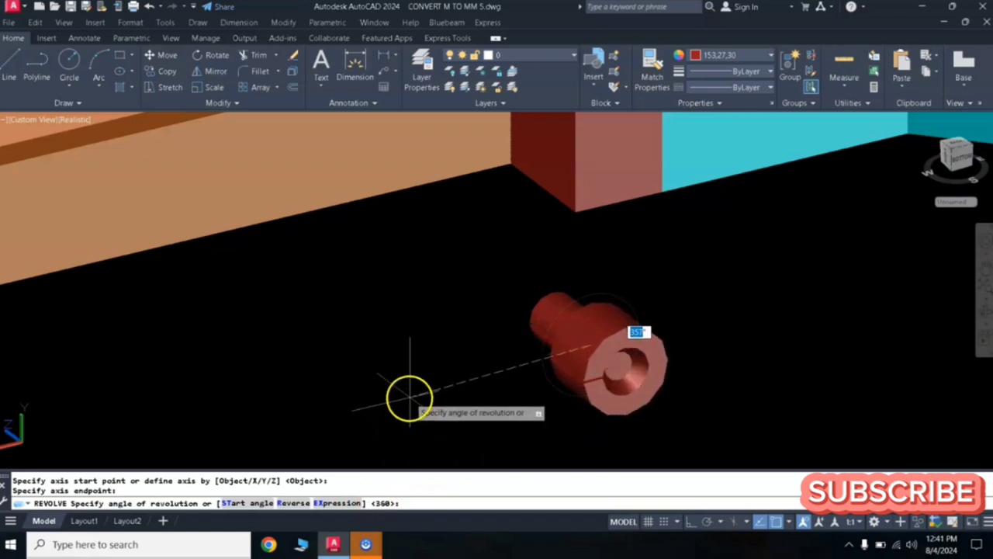
key(Return)
Change the revolved knob's color to gray index color 9 and clear the selection.
click(567, 381)
click(506, 395)
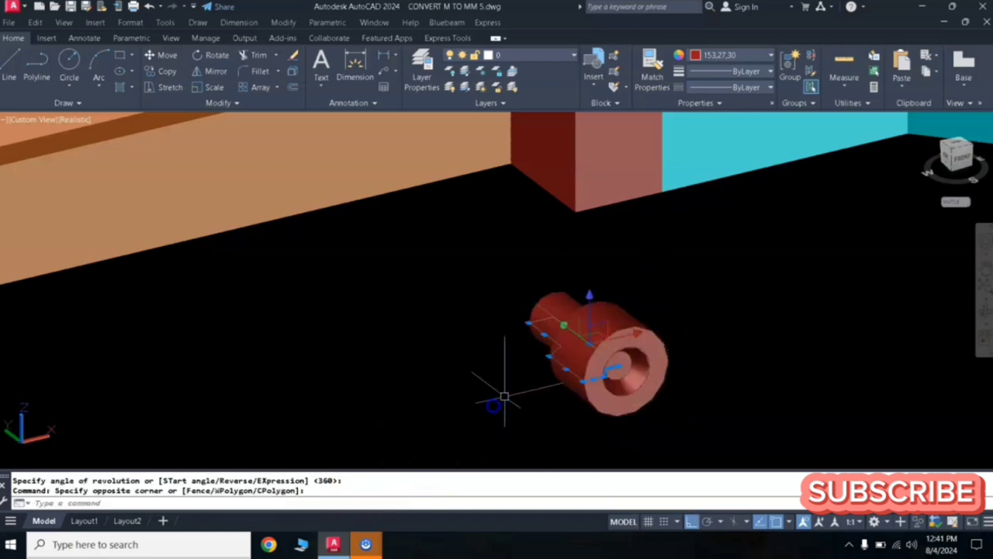
click(729, 57)
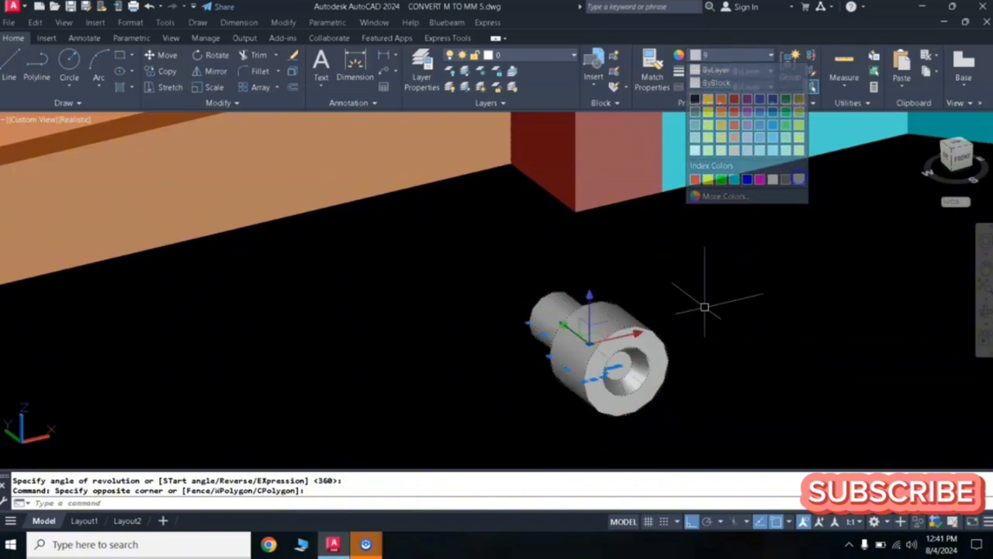
key(Escape)
key(Escape)
Move the knob about 0.32 units along the Y axis toward the foot of the door.
scroll(652, 355, down, 4)
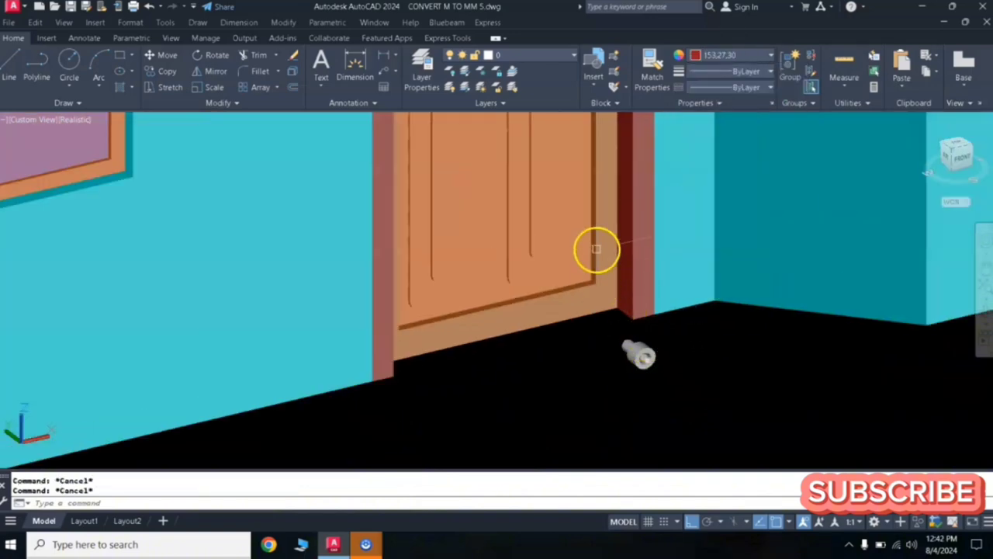
text(m)
key(Return)
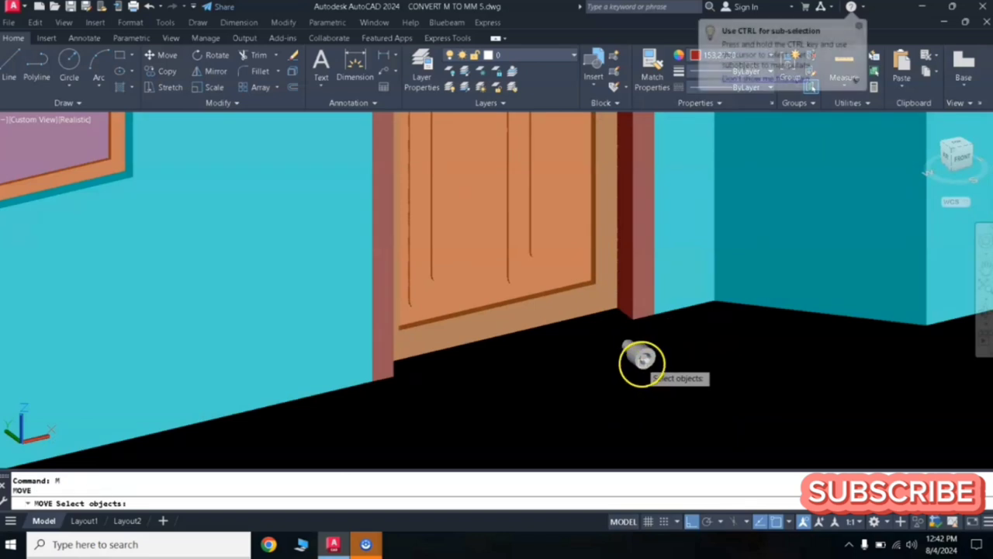
click(641, 360)
key(Return)
click(638, 392)
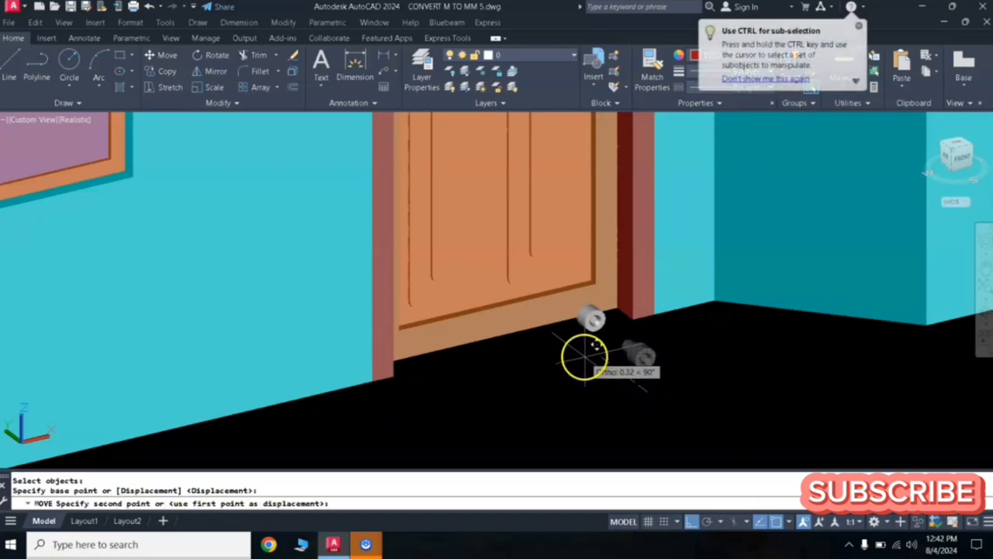
click(588, 347)
Move the knob sideways to the door stile beside the bay-window-side jamb, fine-tuning its place with a second short move.
key(Return)
click(584, 330)
key(Return)
click(601, 371)
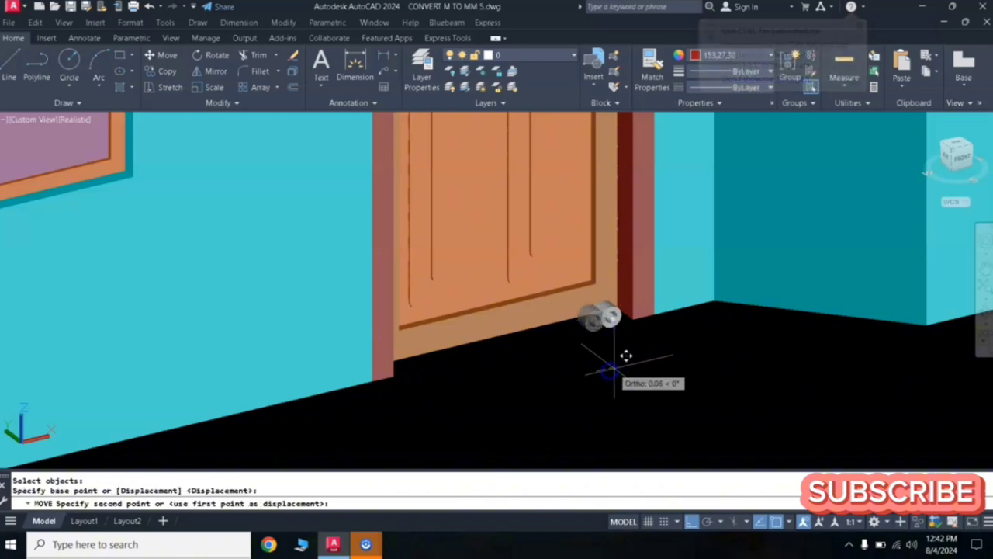
click(634, 356)
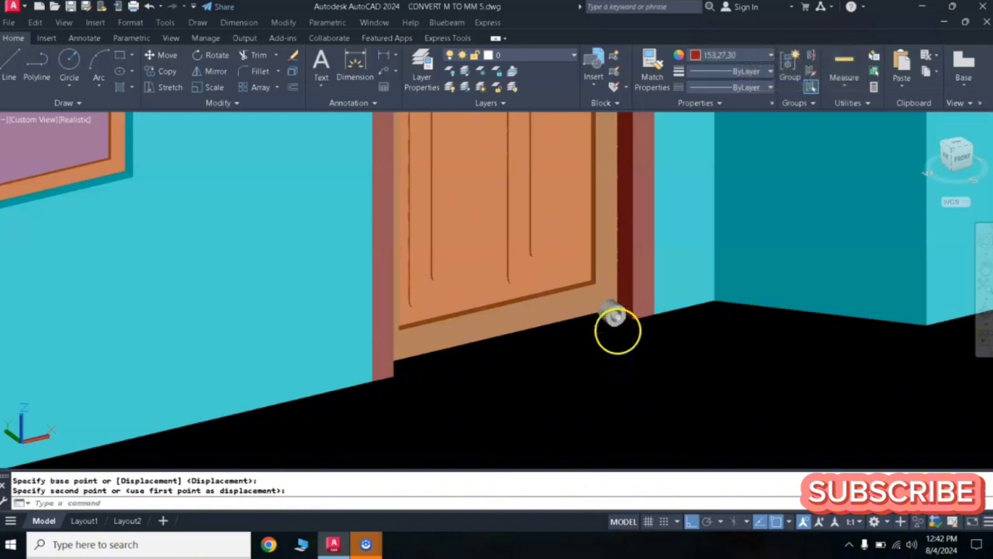
key(Return)
click(613, 318)
key(Return)
click(618, 350)
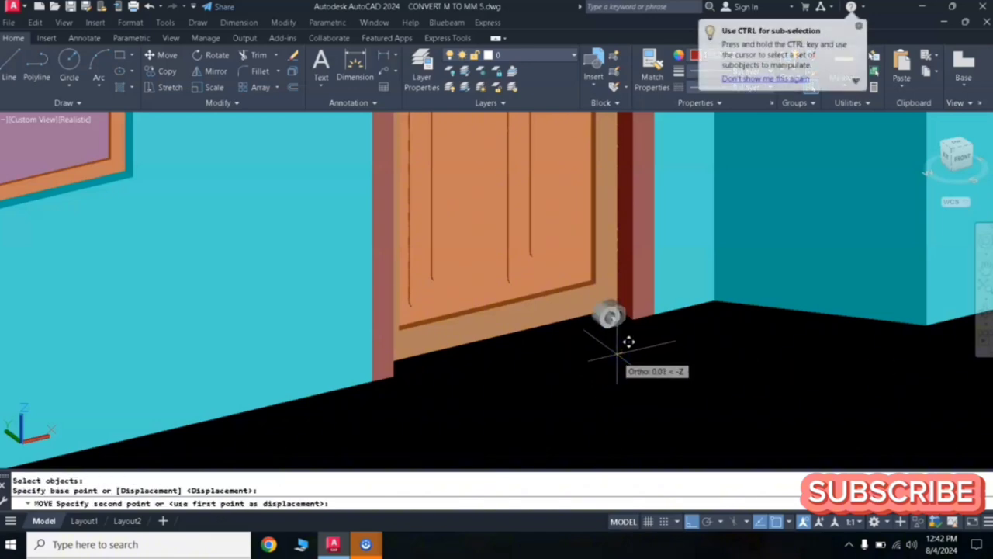
click(618, 351)
Scale the knob by a factor of 0.75.
scroll(613, 341, up, 3)
text(sc)
key(Return)
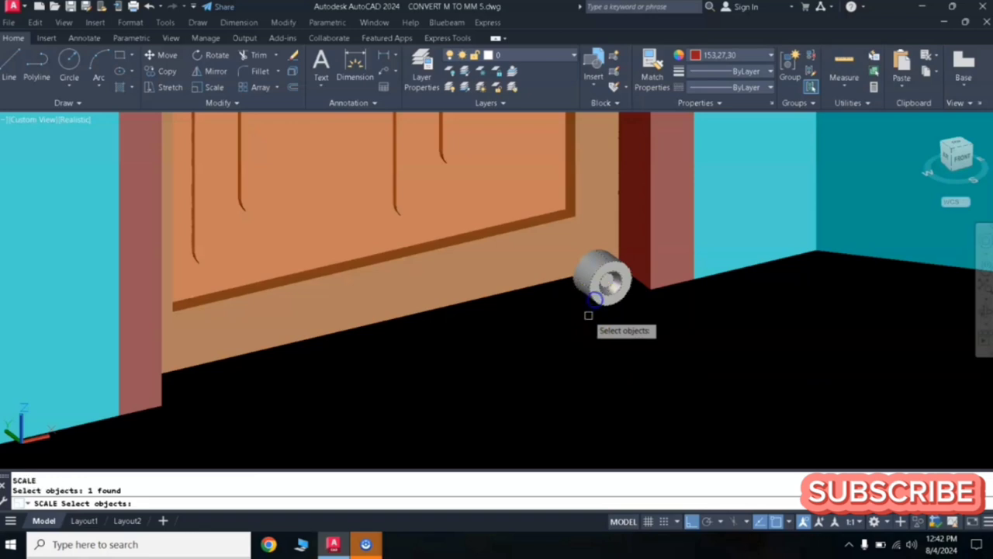
key(Return)
click(590, 307)
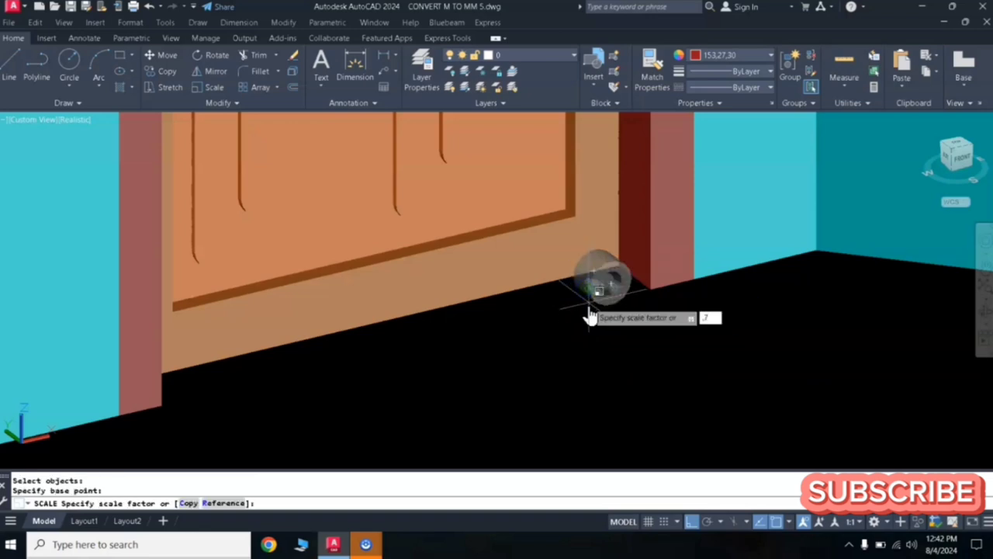
text(.75)
key(Return)
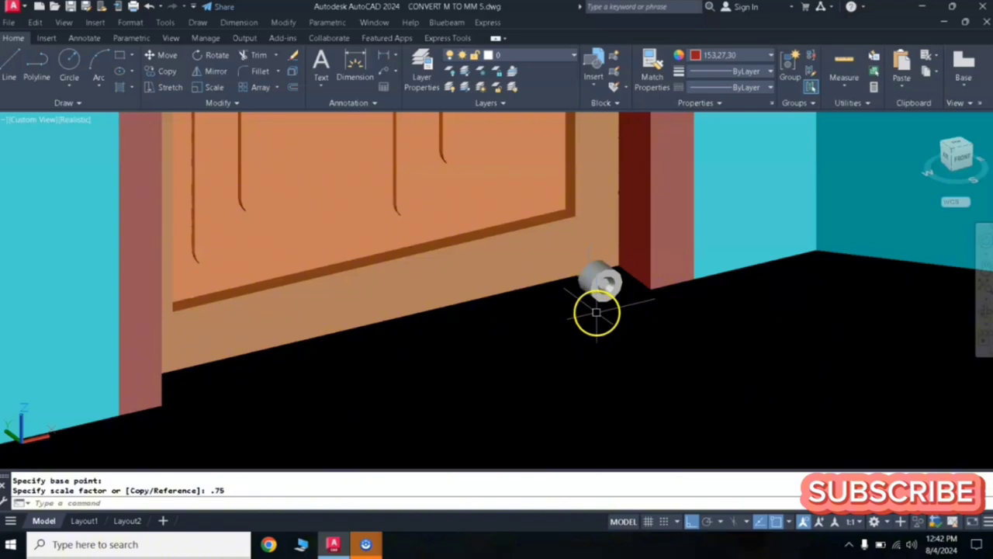
Nudge the scaled knob slightly along the X axis toward the bay-window-side jamb to place it on the stile.
text(m)
key(Return)
click(594, 293)
key(Return)
click(572, 345)
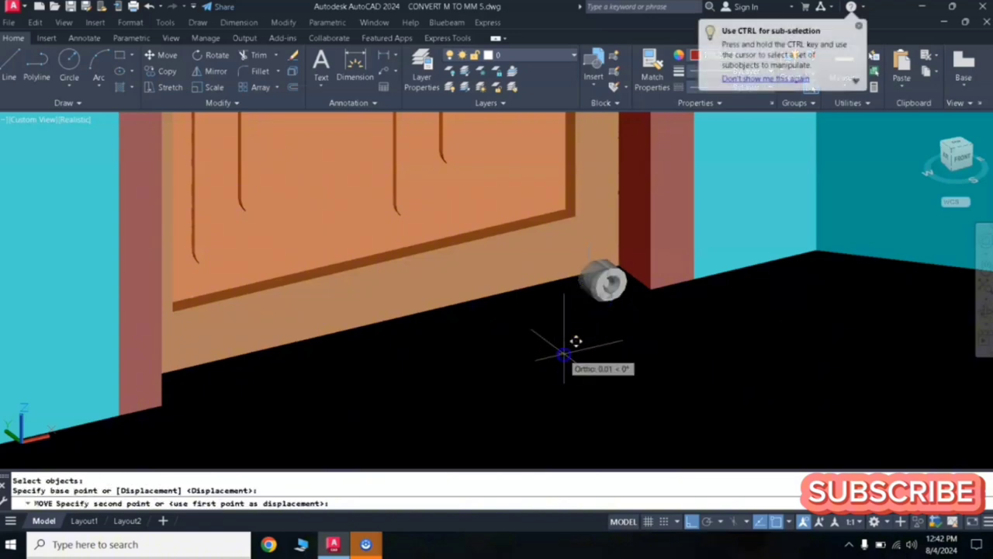
click(568, 354)
Move the knob about 1.06 units straight up along the Z axis, from the door's foot to the level of its middle rail.
click(611, 295)
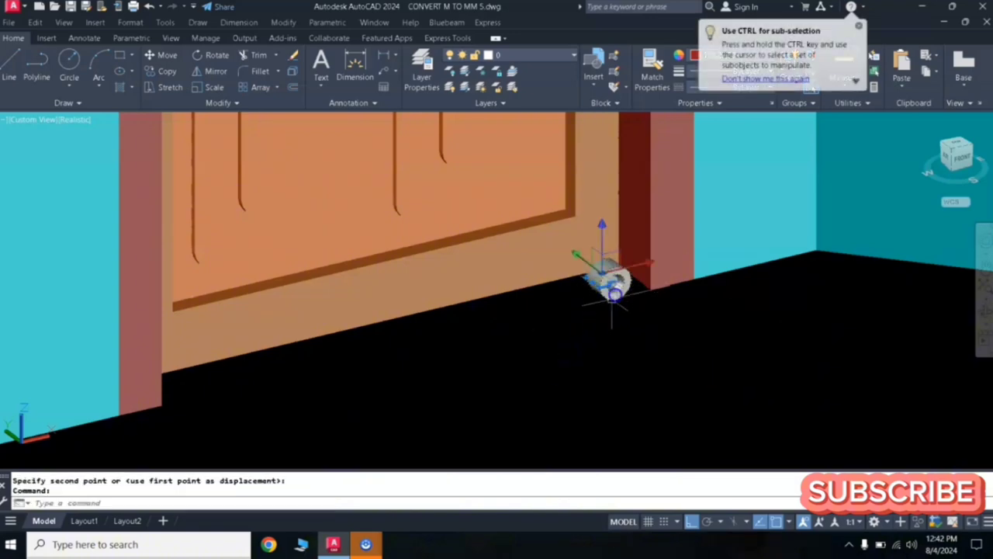
text(m)
key(Return)
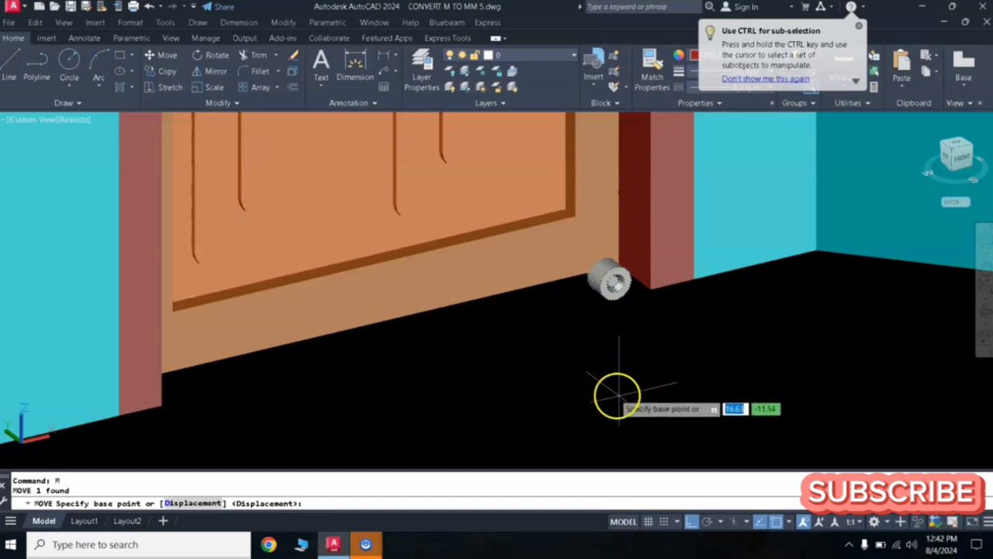
scroll(691, 423, down, 3)
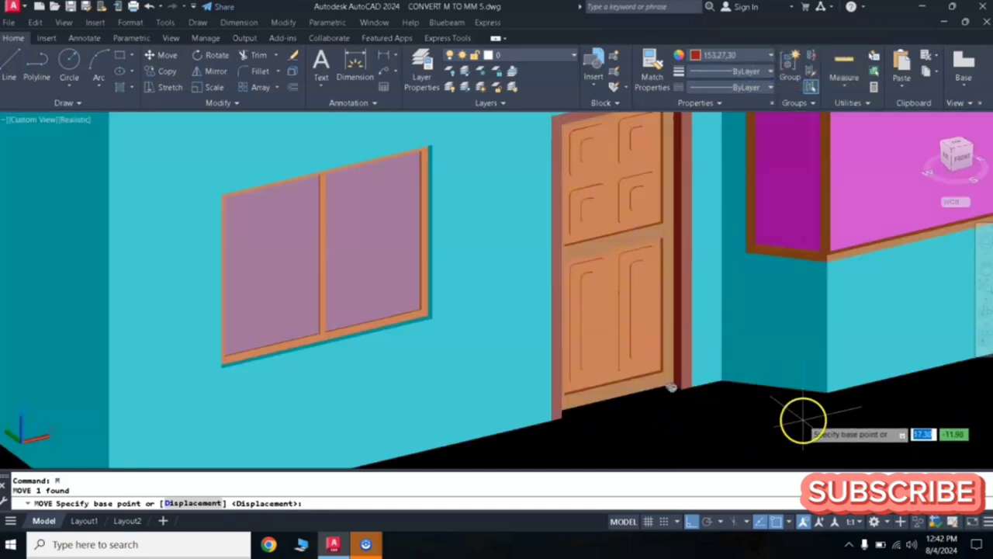
scroll(791, 423, down, 3)
click(940, 400)
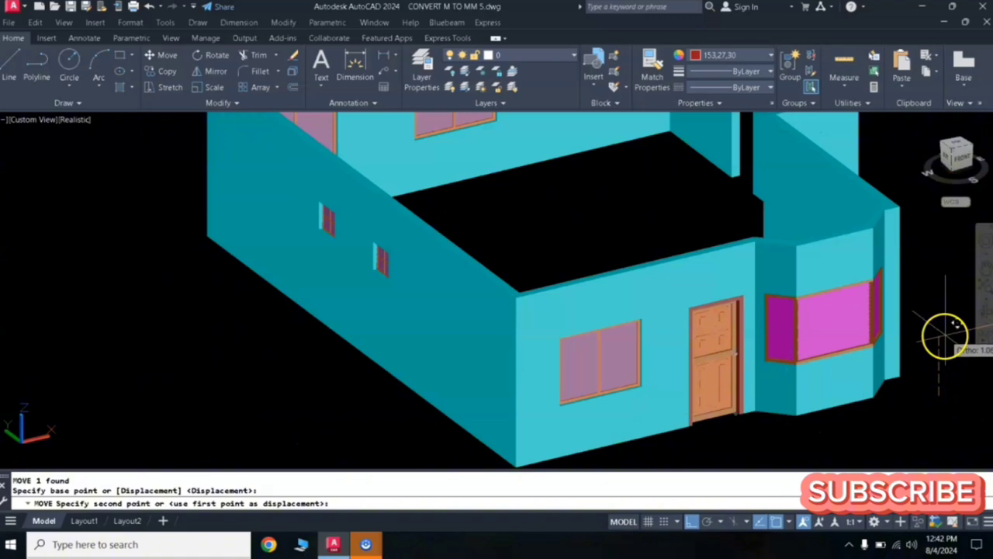
click(944, 332)
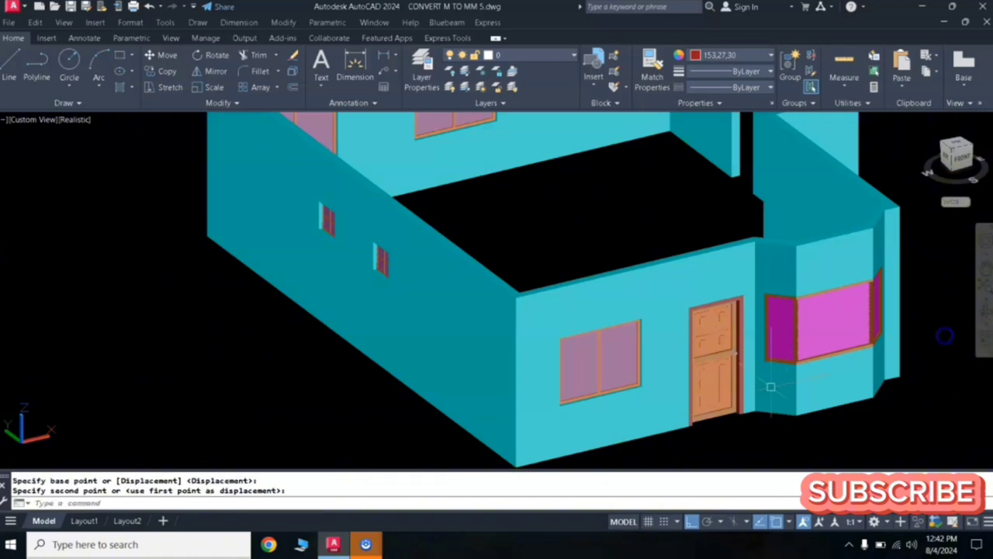
Examine the knob's placement on the front door from close up and in relation to the whole facade.
scroll(698, 355, up, 5)
click(806, 353)
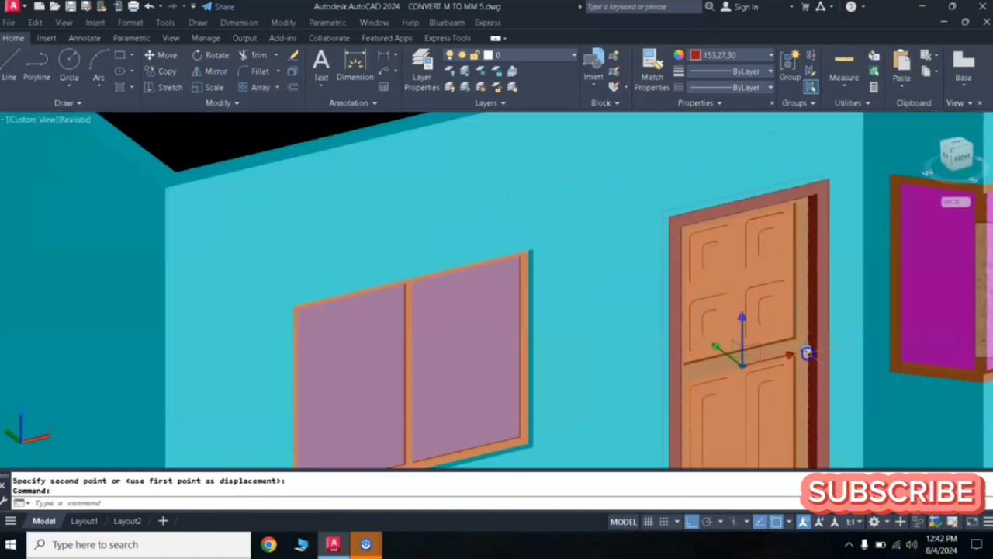
key(Escape)
key(Escape)
scroll(811, 379, down, 6)
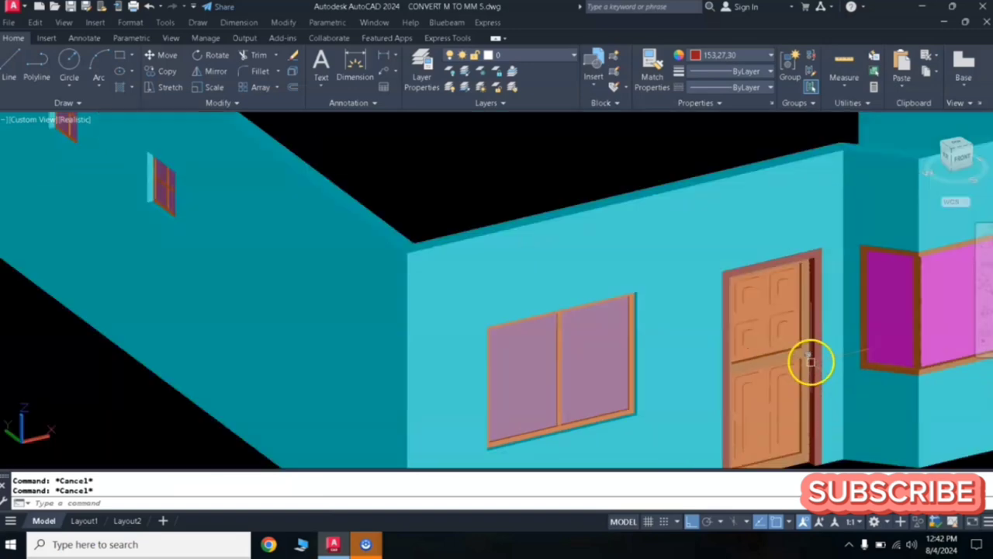
scroll(843, 440, up, 8)
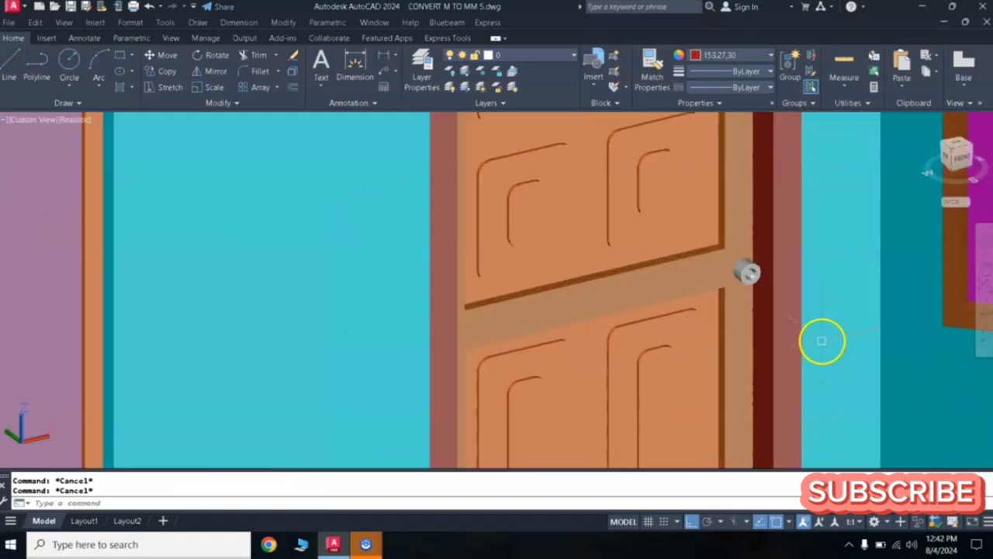
scroll(801, 346, down, 8)
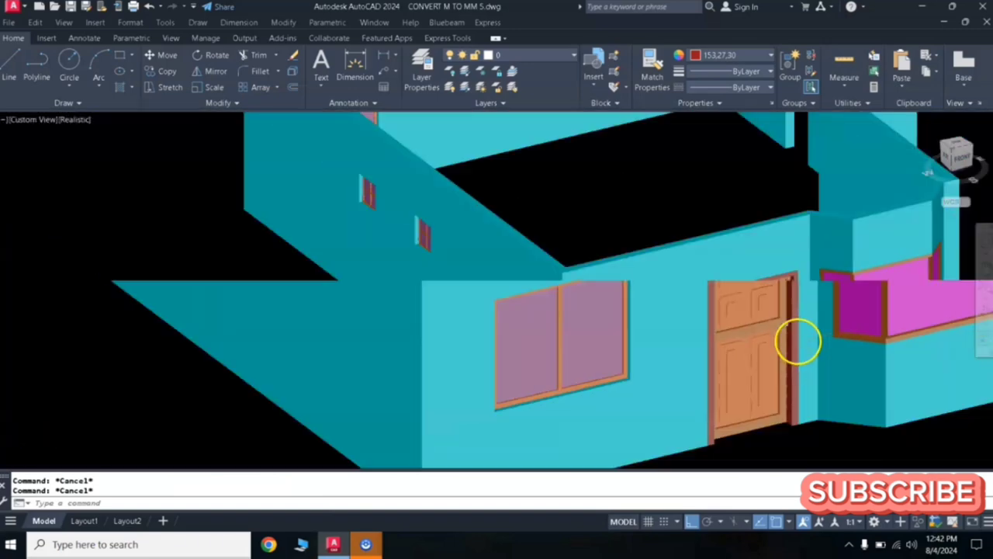
scroll(812, 335, down, 3)
scroll(690, 335, up, 5)
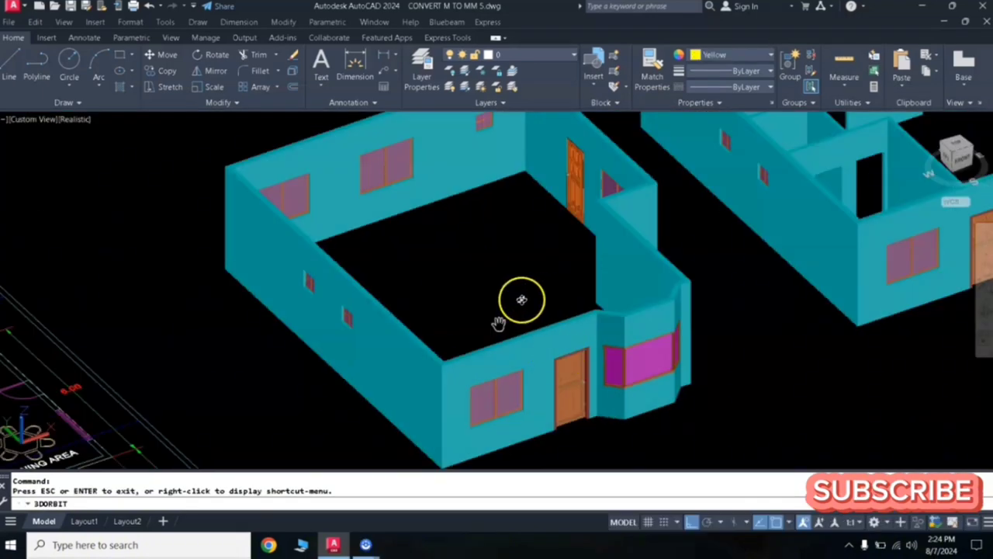
Leave the orbit view at the 2D floor plan and turn off the ROOF layer.
drag(522, 298, 518, 291)
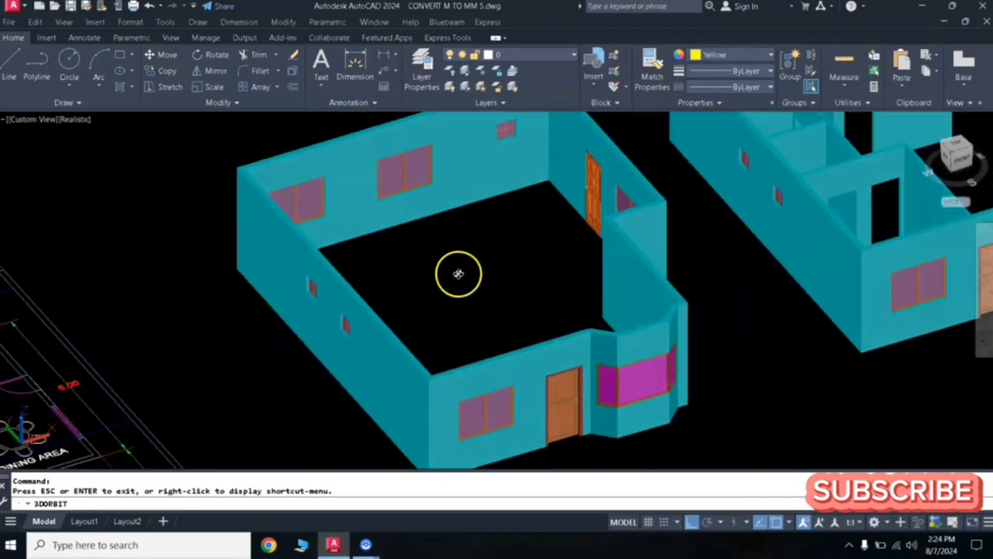
middle_drag(553, 271, 252, 364)
drag(597, 231, 489, 284)
middle_drag(489, 284, 561, 276)
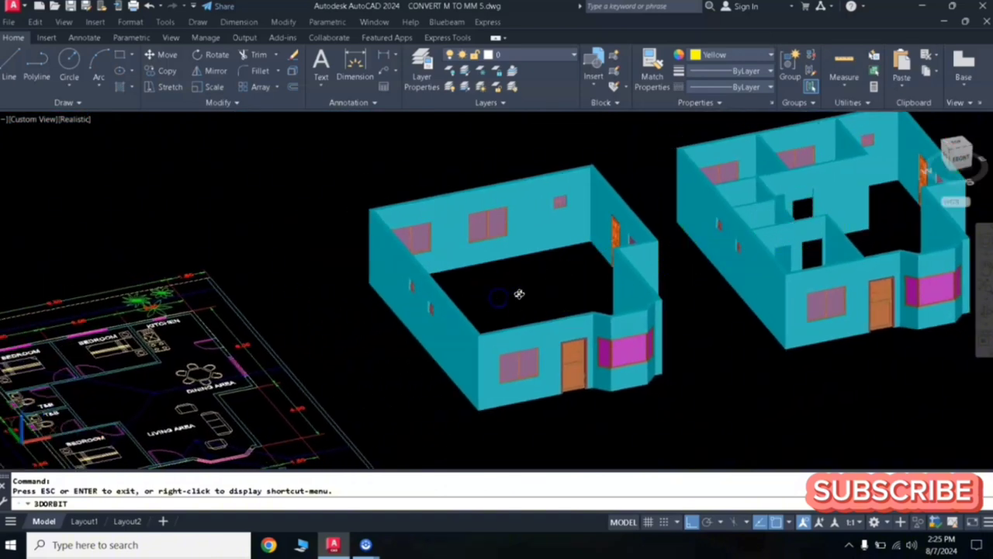
middle_drag(284, 353, 353, 314)
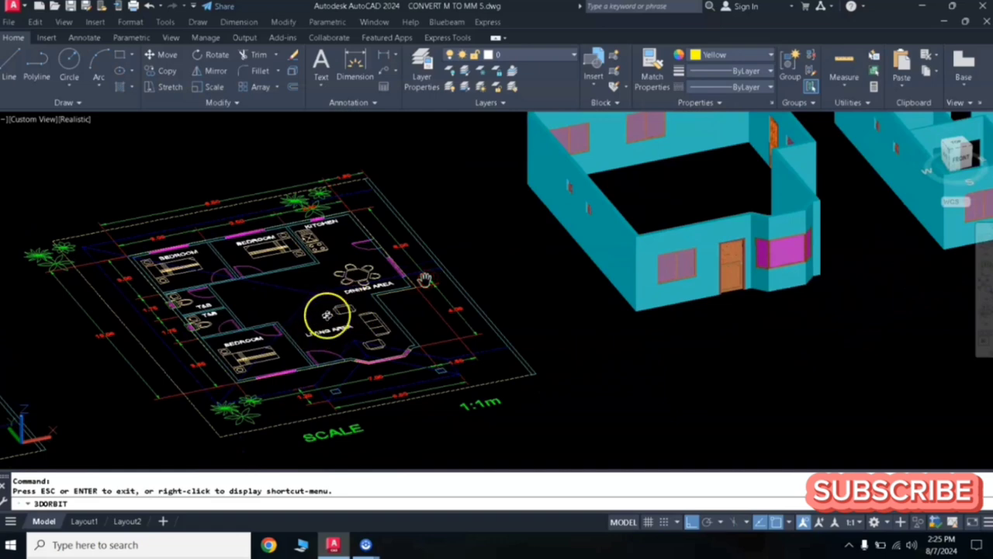
drag(327, 314, 326, 260)
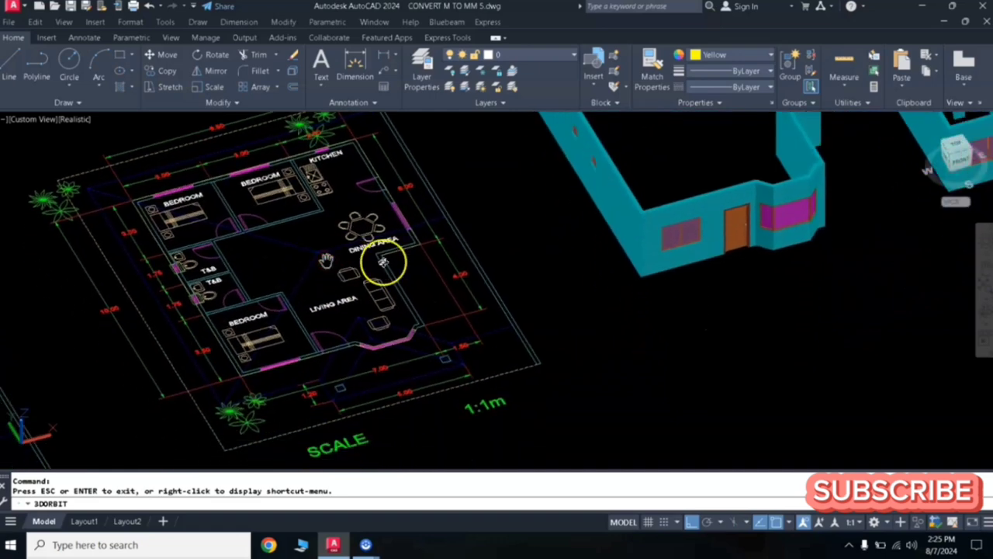
right_click(364, 346)
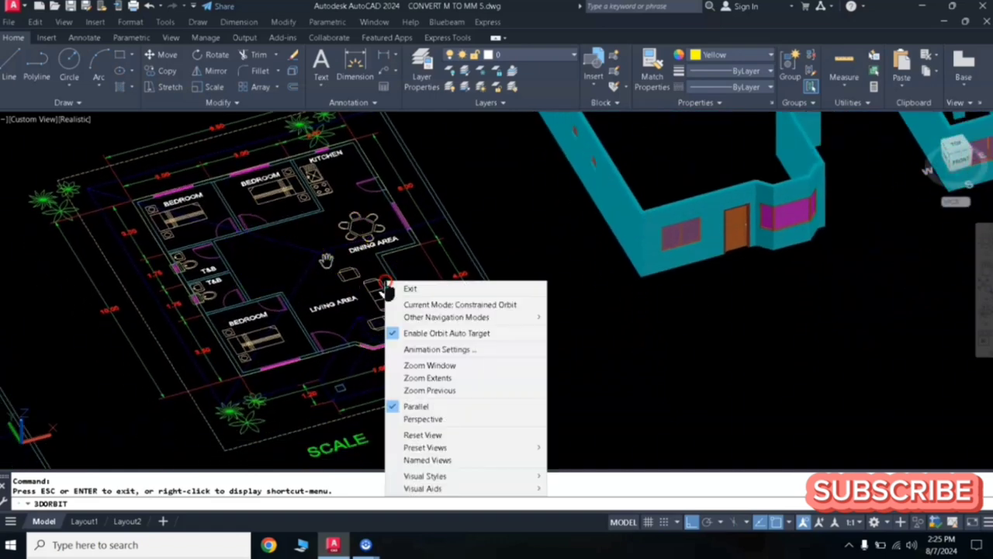
click(405, 284)
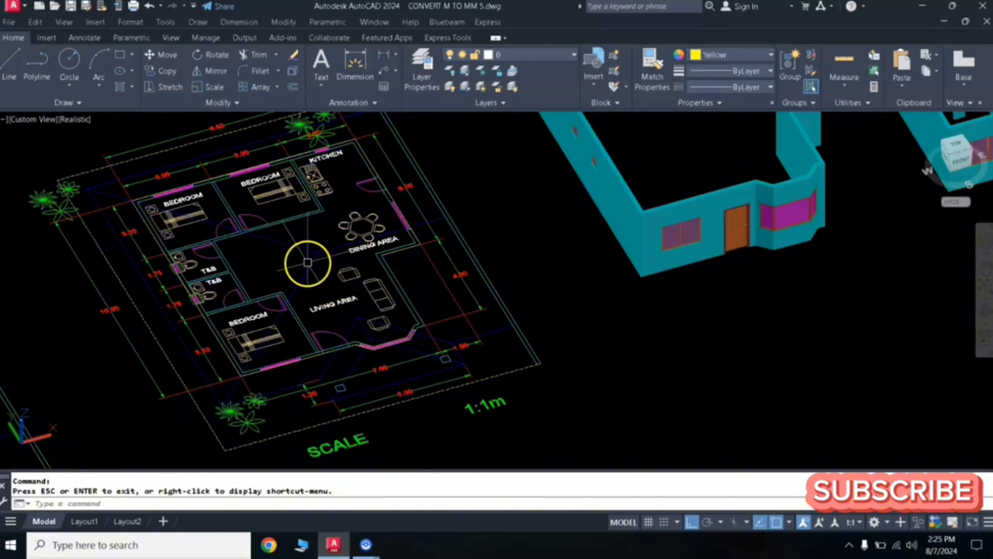
click(515, 56)
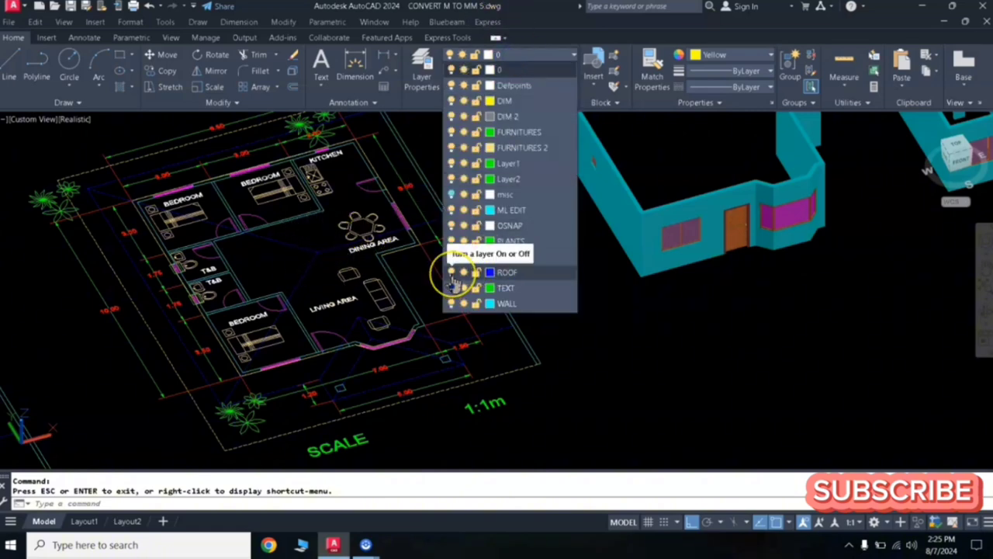
click(452, 273)
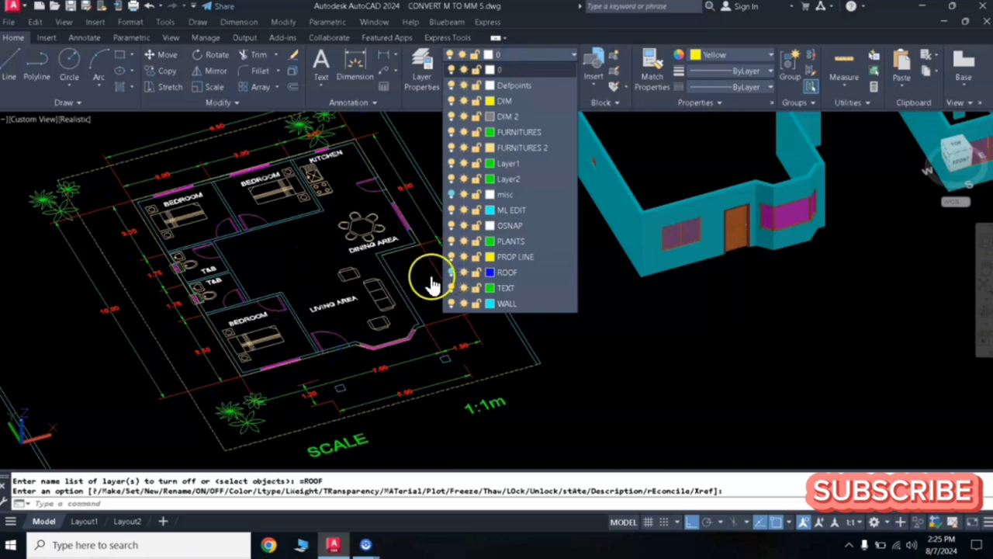
click(317, 267)
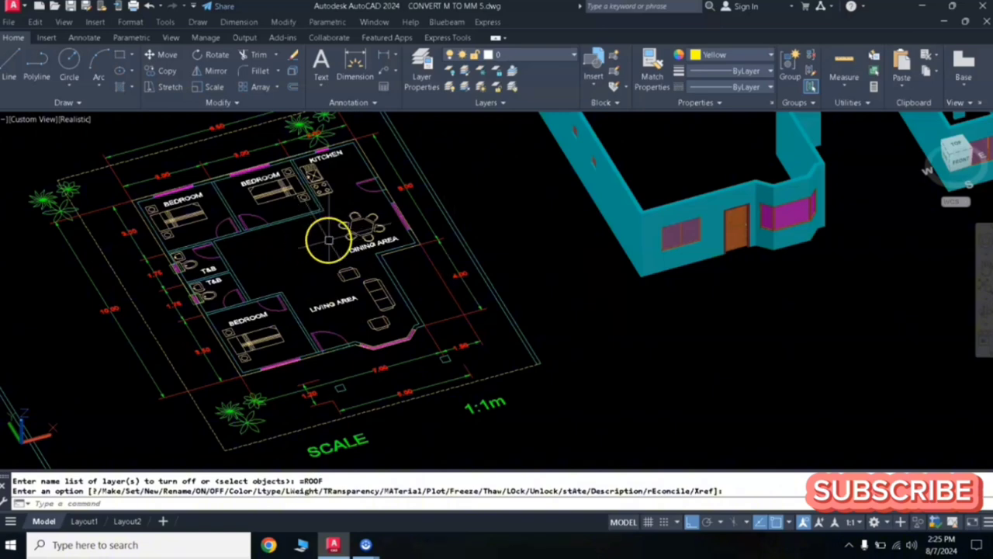
Create a boundary polyline inside the connected partition walls of the two rear bedrooms and the adjoining T&B.
middle_drag(331, 240, 363, 267)
key(Return)
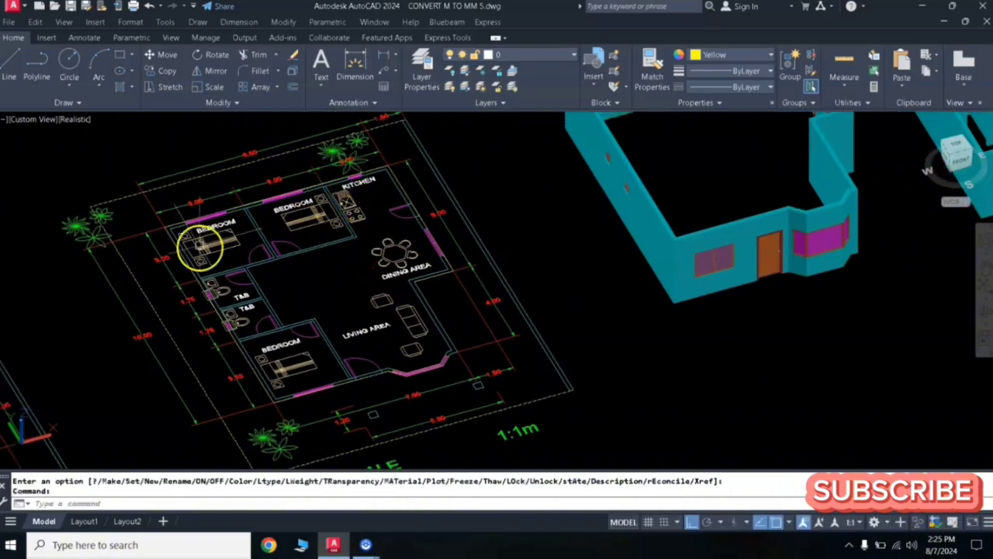
scroll(338, 198, up, 3)
middle_drag(300, 210, 343, 232)
key(Escape)
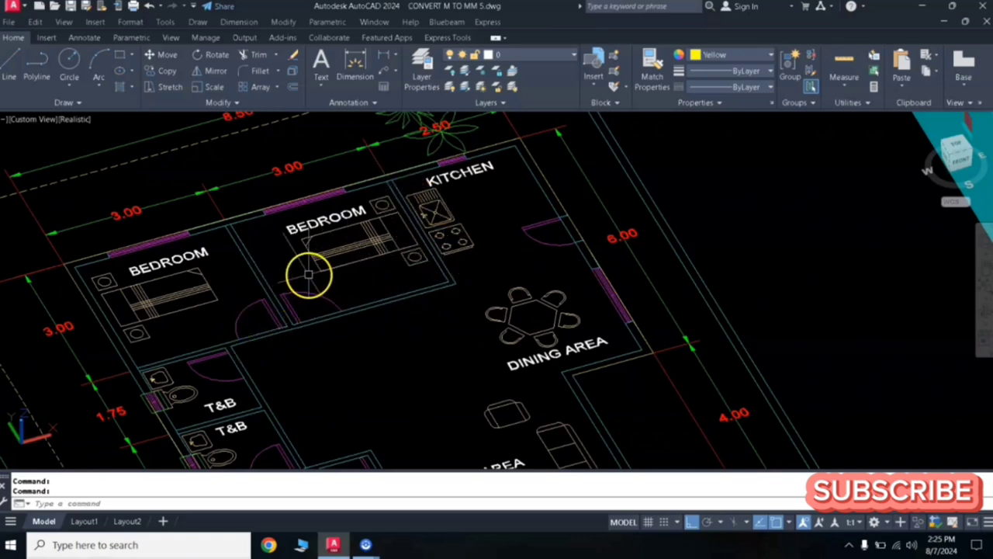
text(BO)
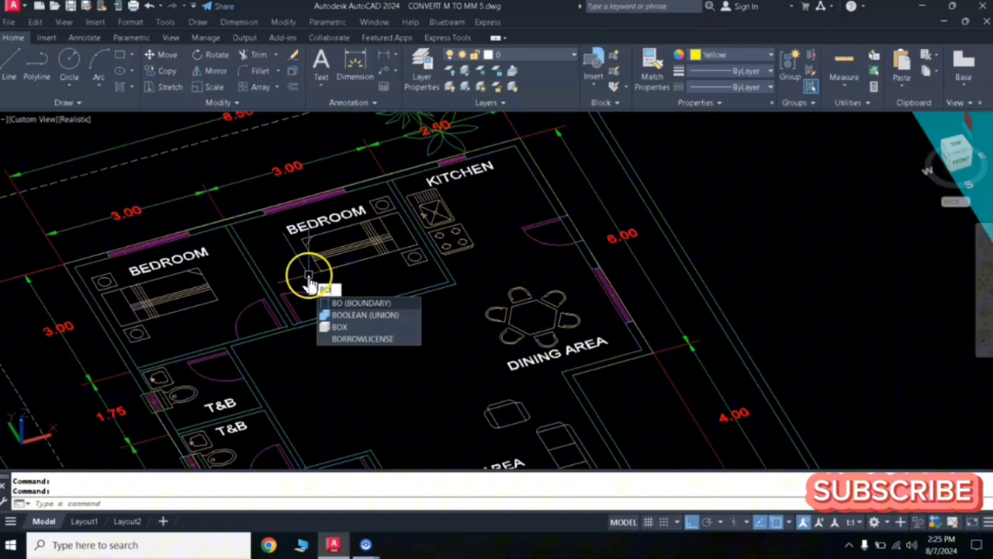
click(351, 306)
click(414, 160)
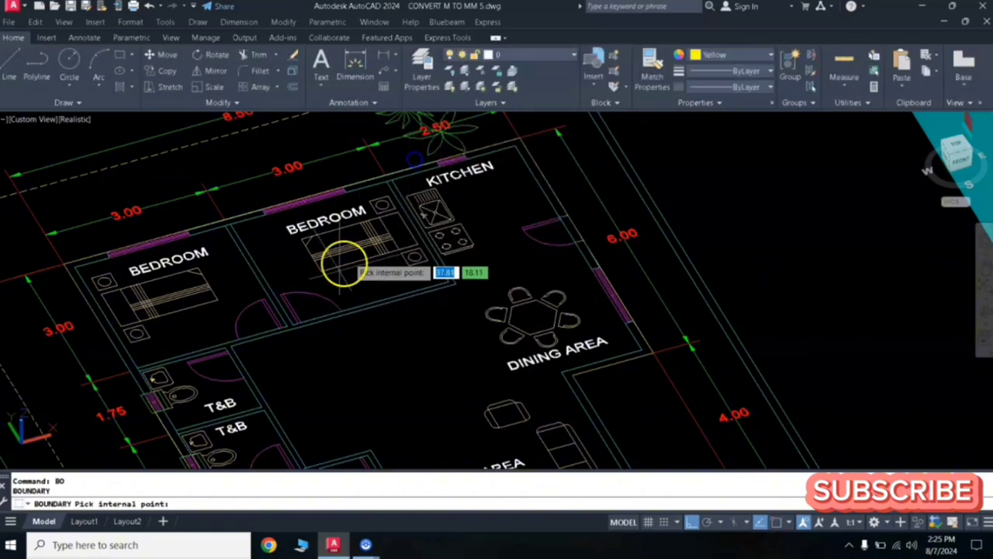
click(292, 326)
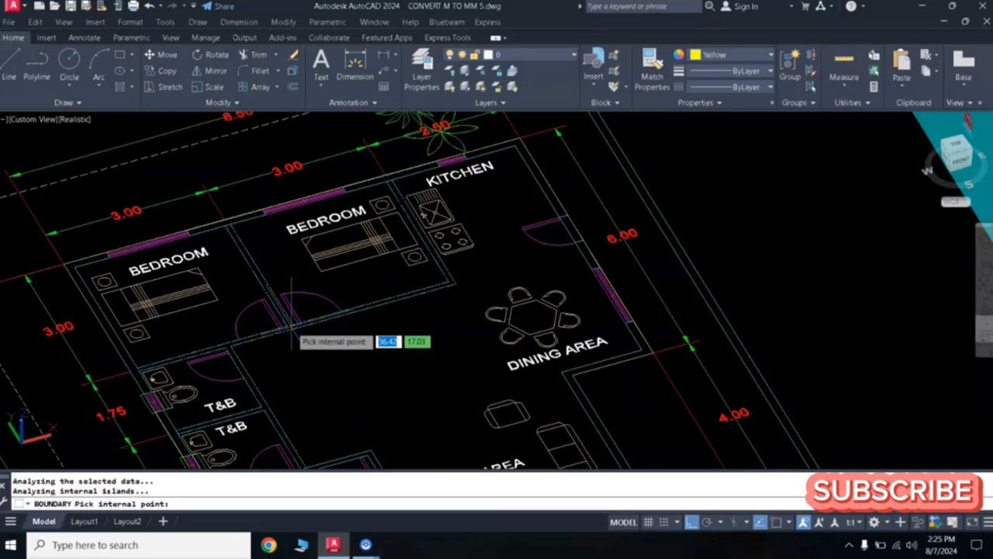
key(Return)
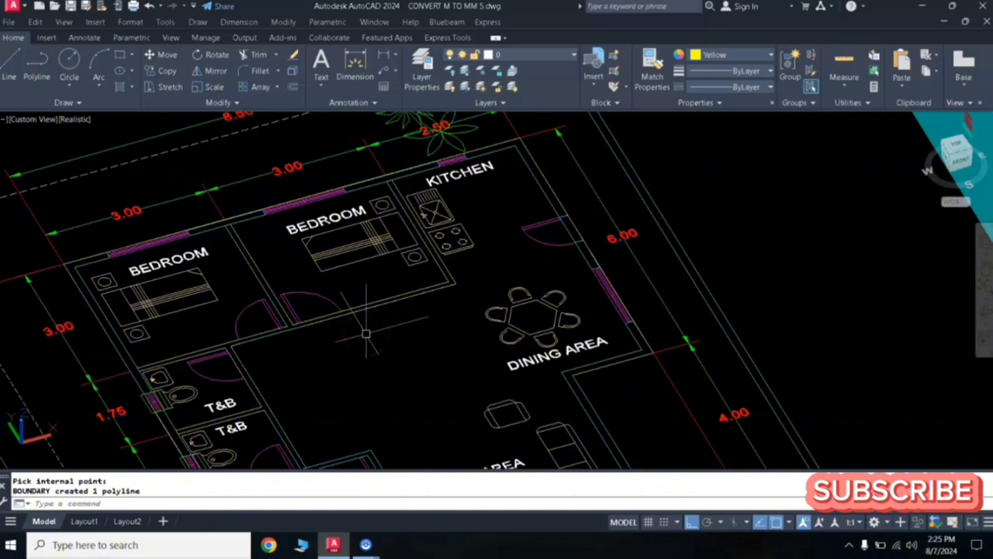
Extrude the boundary polyline of the rear bedroom and T&B partitions to a height of 3.
text(ext)
key(Return)
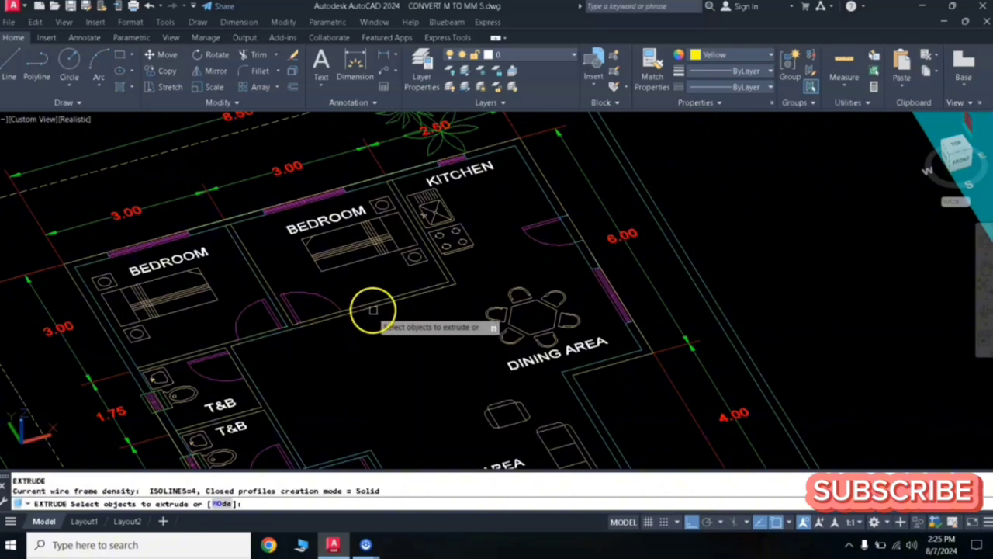
click(374, 308)
key(Return)
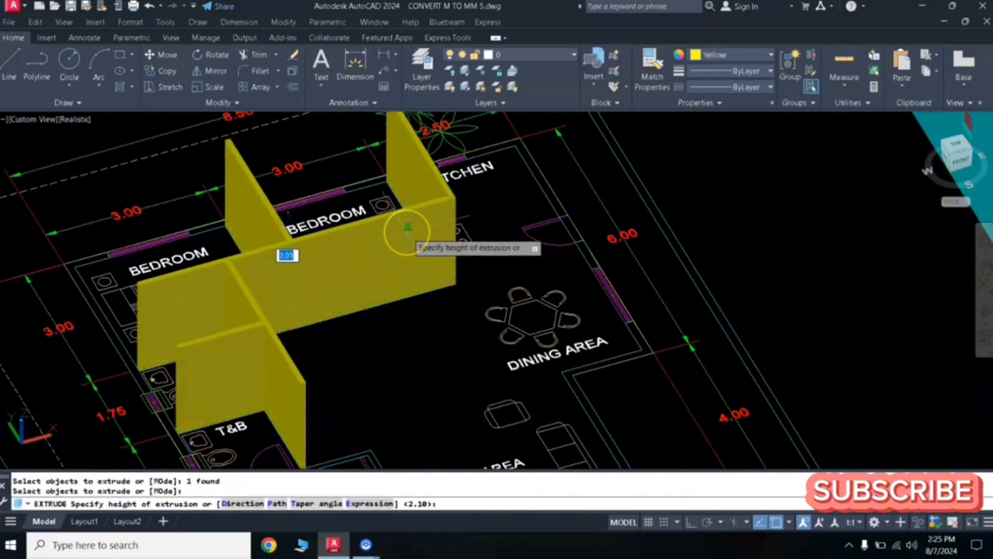
key(Return)
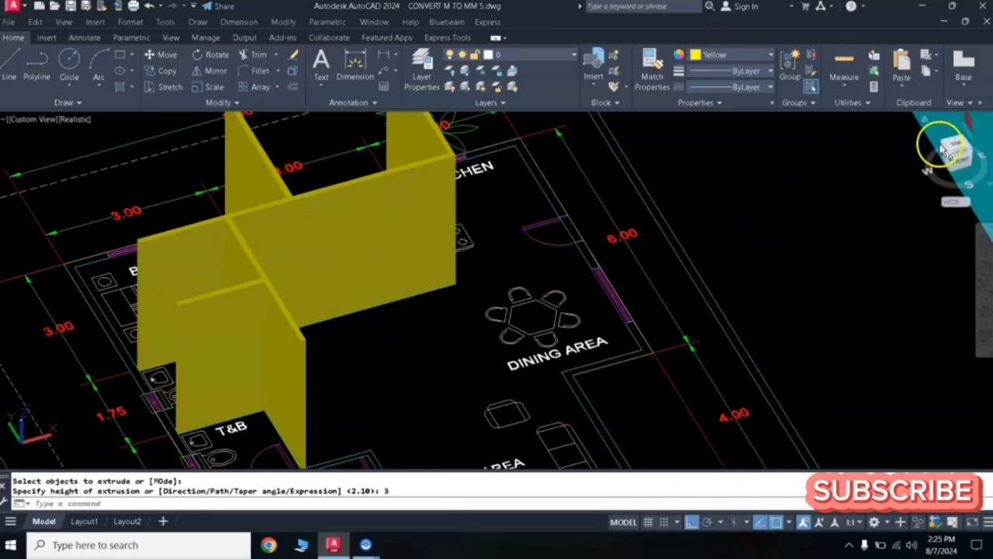
Create a boundary polyline inside the partition walls enclosing the front bedroom beside the living area.
middle_drag(734, 261, 438, 400)
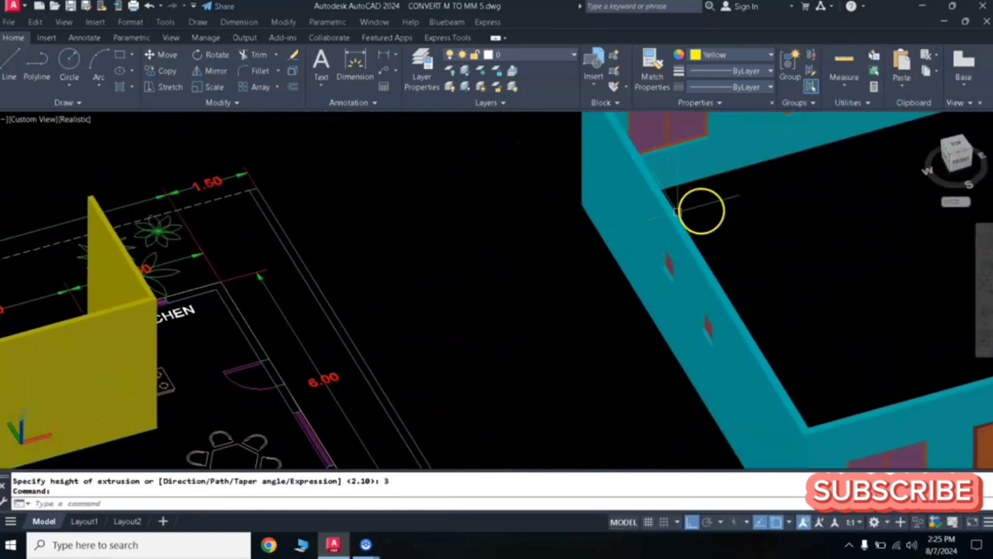
middle_drag(461, 279, 670, 189)
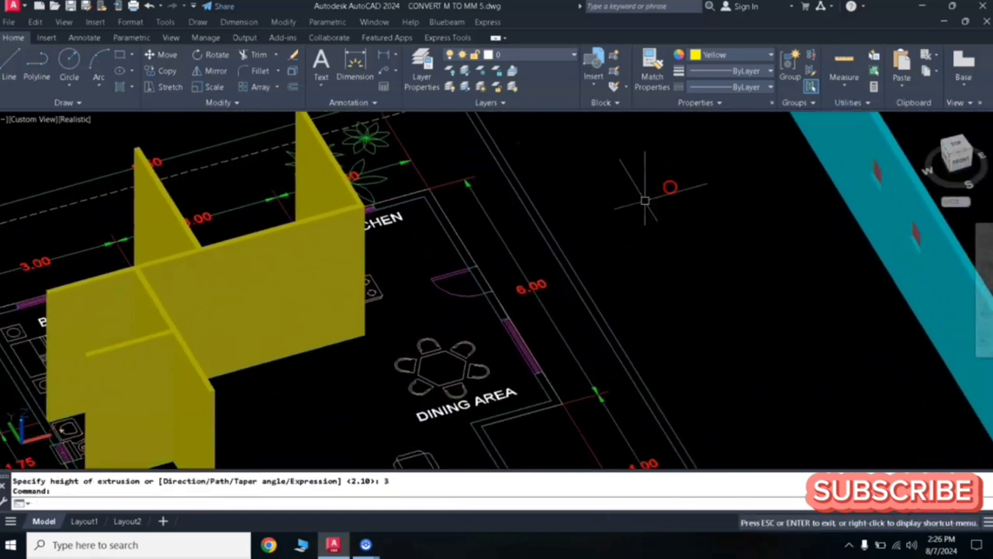
middle_drag(224, 338, 404, 227)
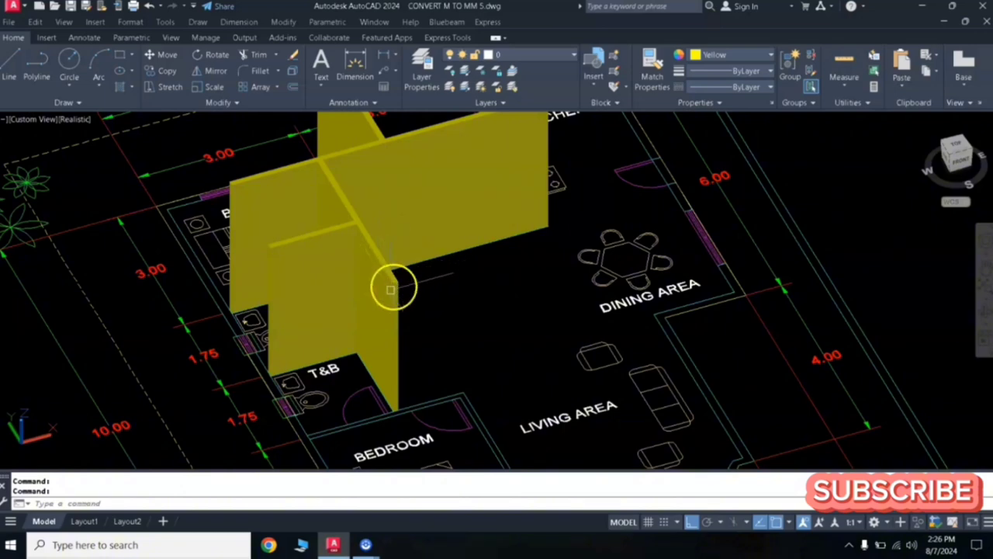
middle_drag(429, 314, 330, 188)
scroll(396, 305, up, 2)
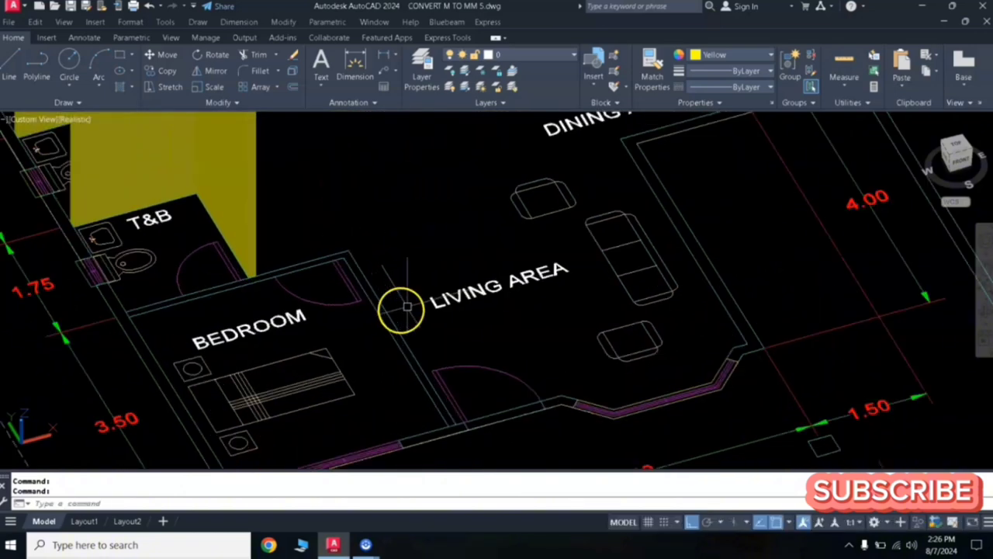
middle_drag(401, 307, 426, 241)
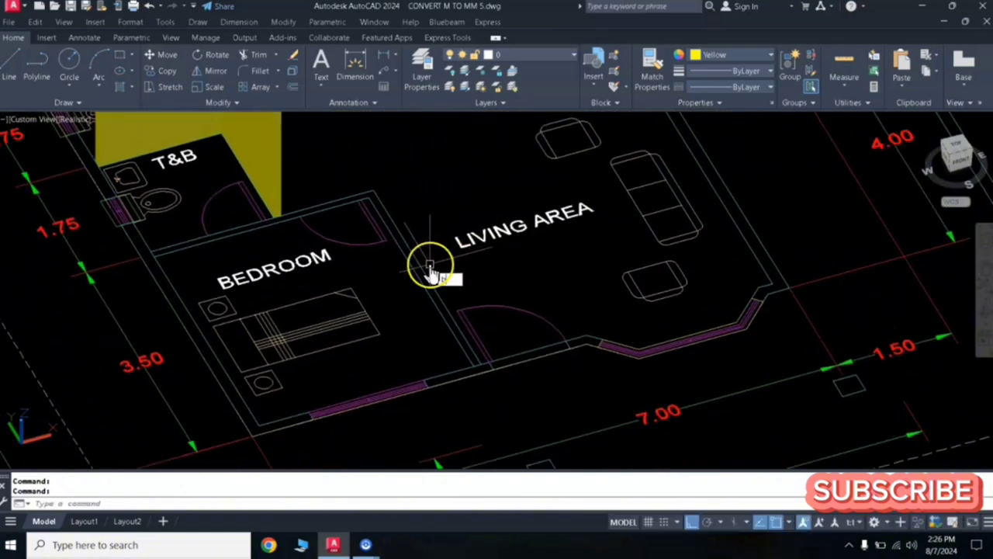
text(BO)
key(Return)
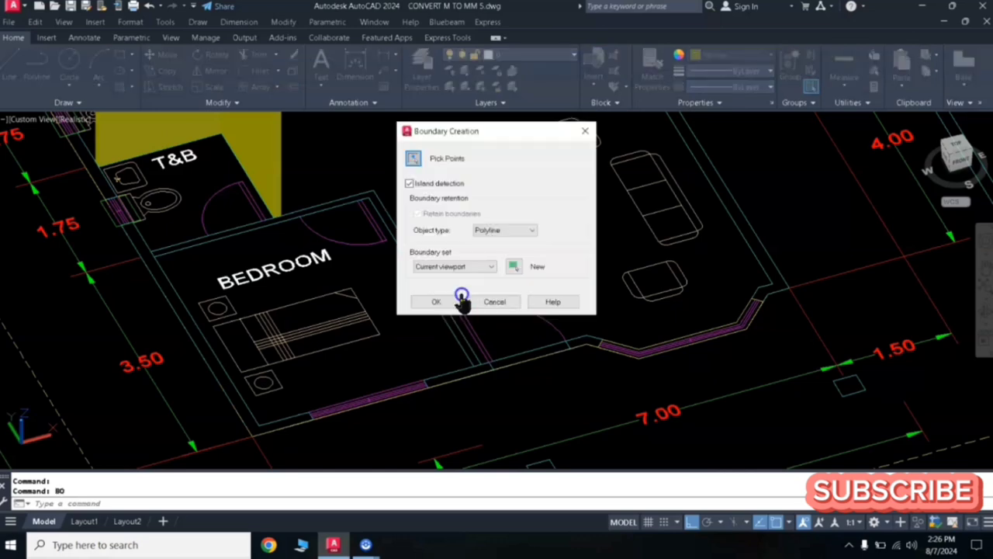
click(415, 160)
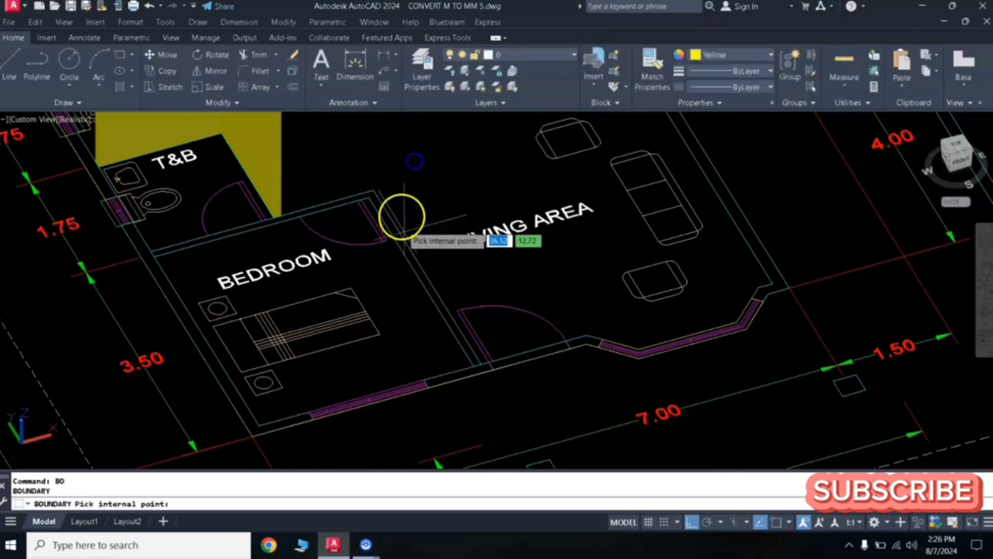
click(406, 251)
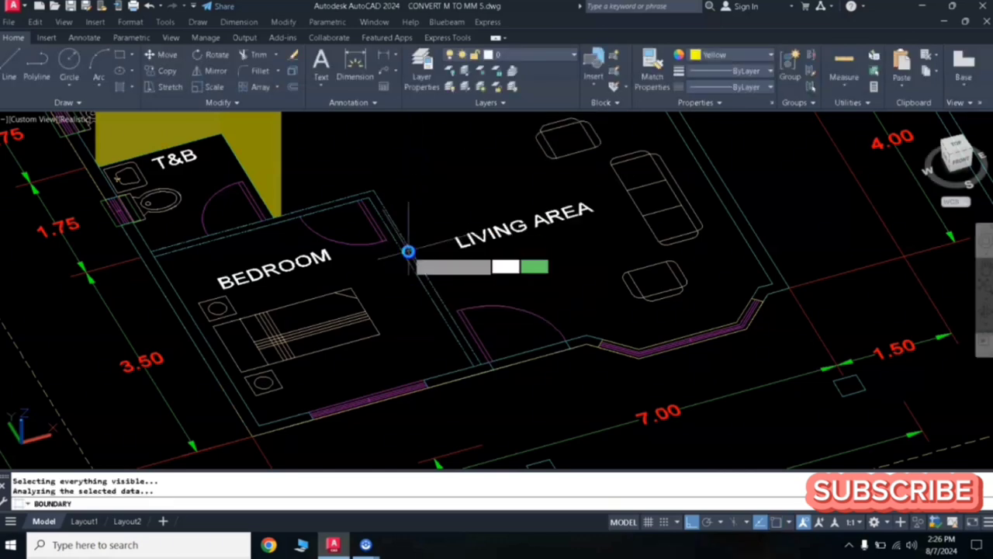
key(Return)
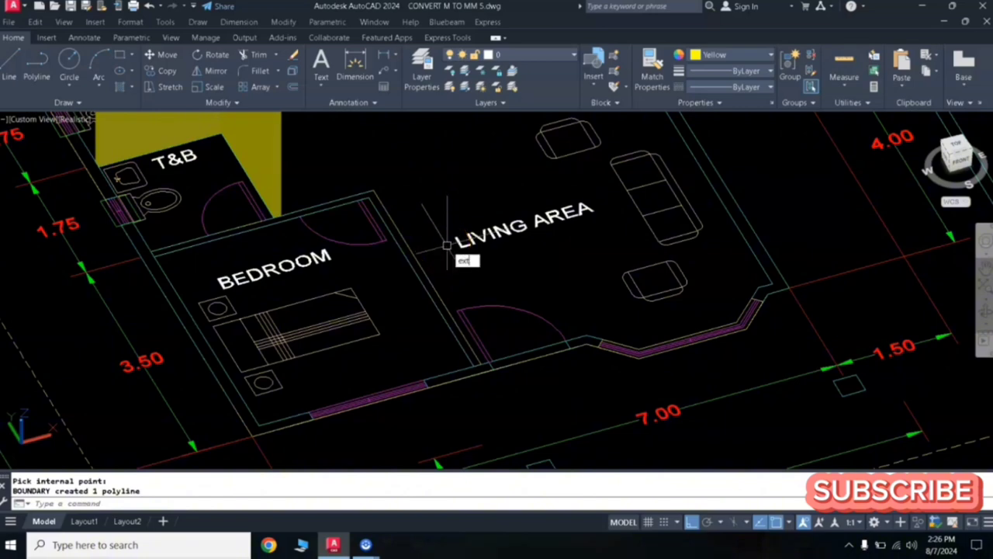
Extrude the front bedroom's partition boundary to a height of 3.
text(ext)
key(Return)
click(431, 268)
click(428, 261)
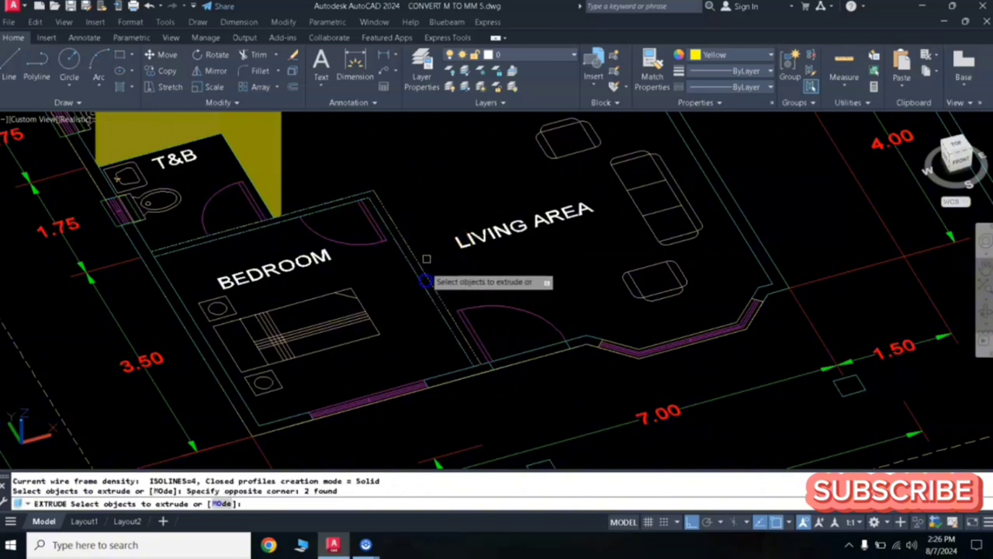
key(Return)
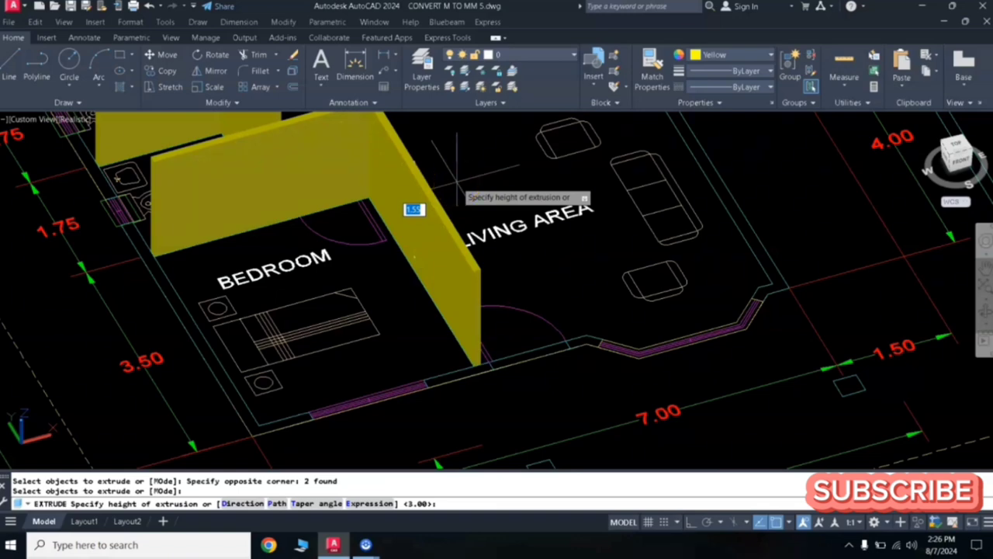
text(3)
key(Return)
Move both partition wall solids from the plan's outer corner at the front bedroom to the matching base corner of the 3D exterior walls.
scroll(442, 163, down, 5)
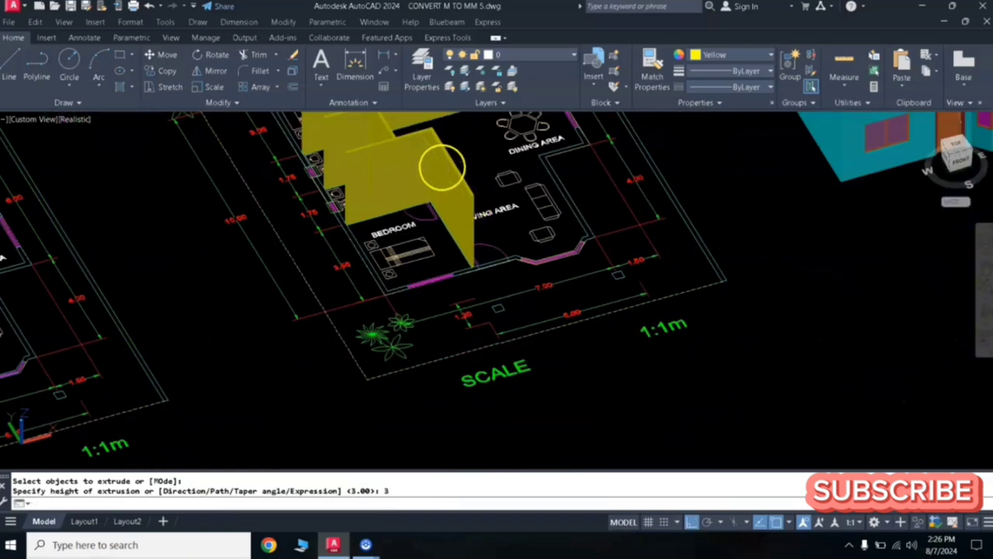
scroll(443, 292, up, 2)
click(429, 260)
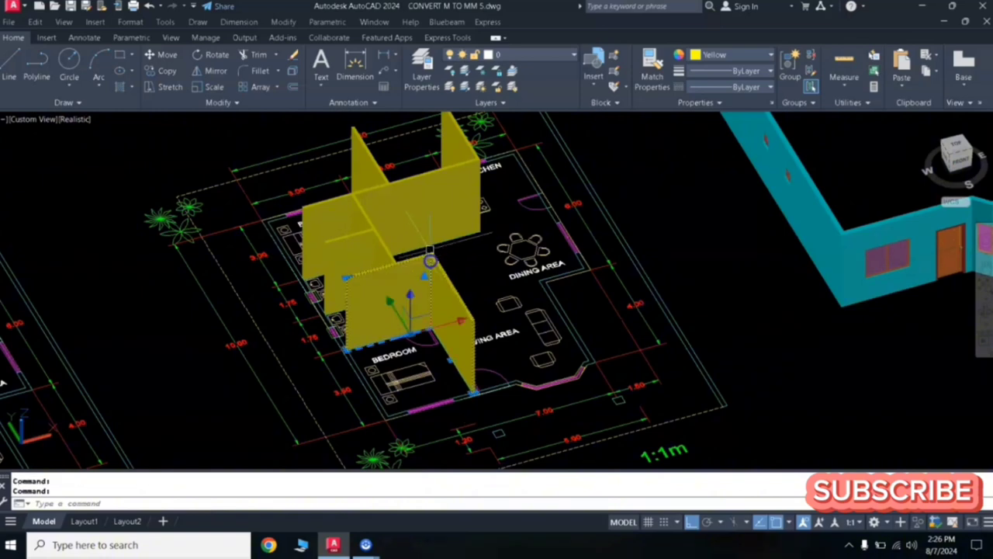
scroll(451, 251, down, 3)
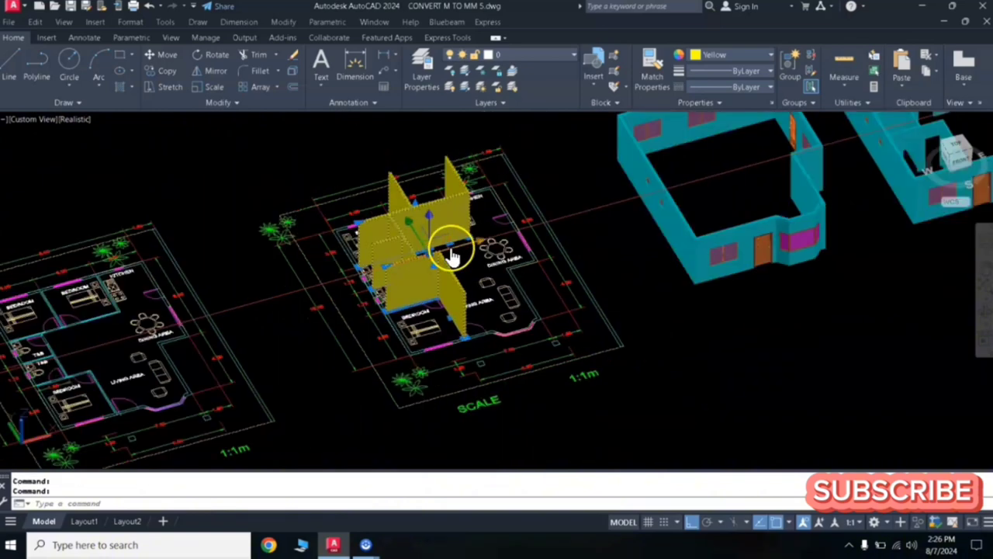
middle_drag(450, 255, 463, 215)
scroll(412, 298, up, 5)
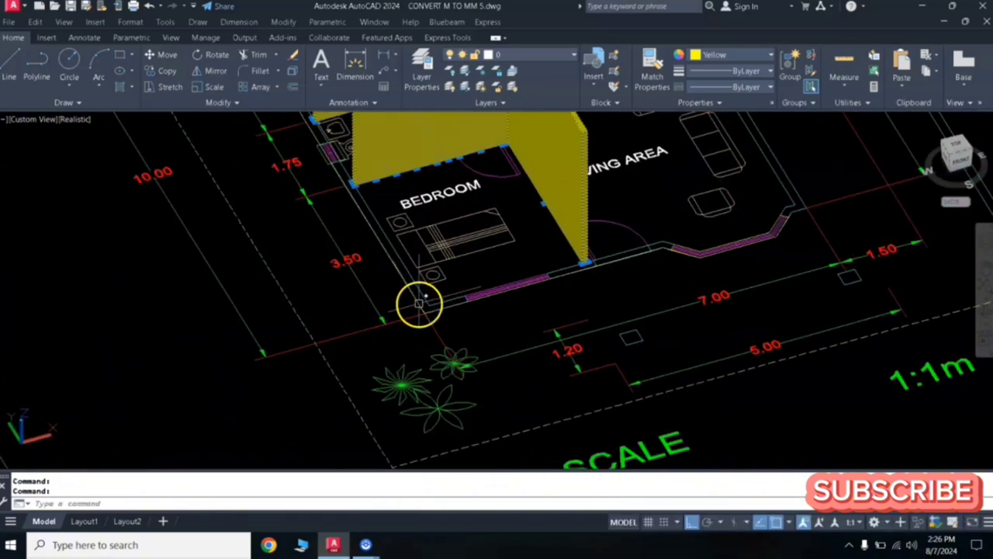
key(m)
key(Return)
click(422, 308)
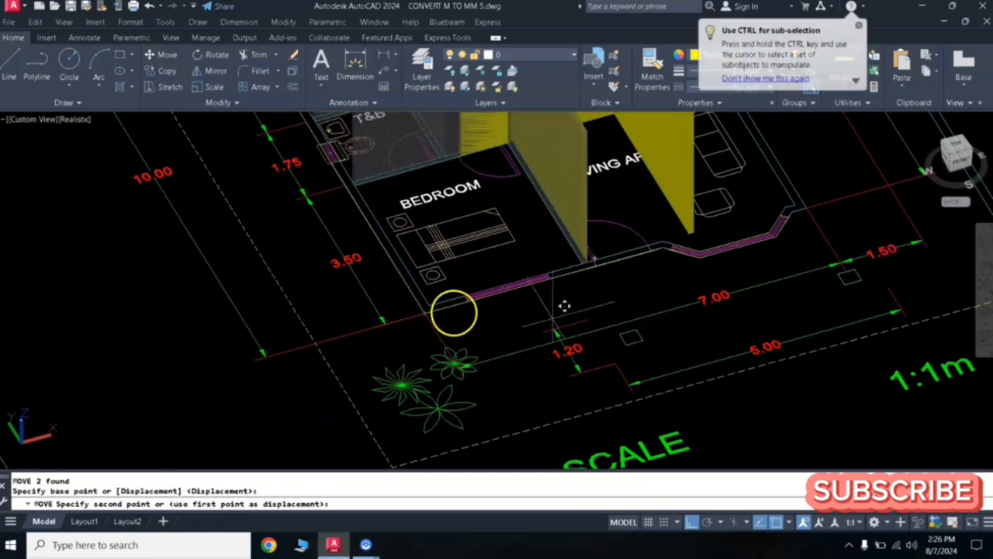
middle_drag(702, 281, 98, 378)
middle_drag(529, 264, 254, 421)
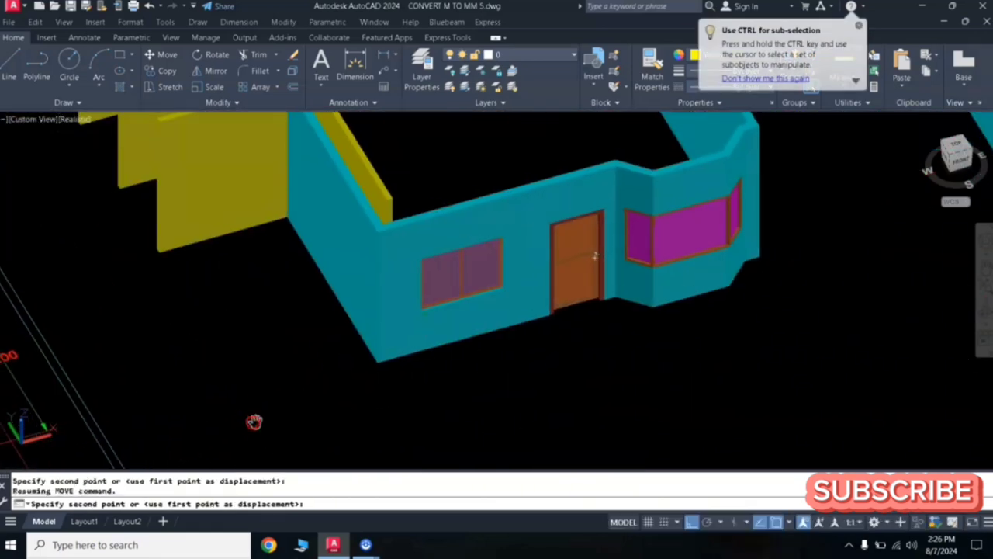
click(379, 365)
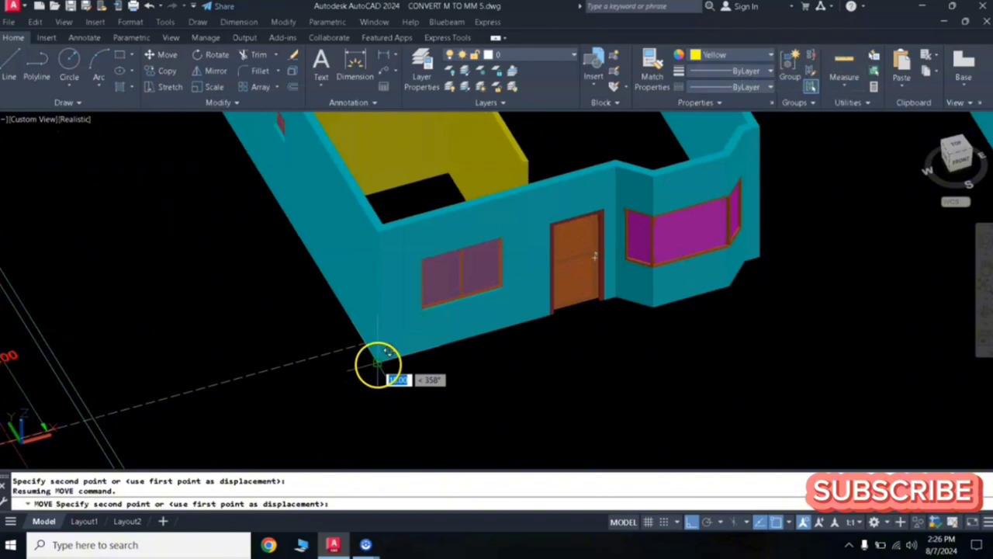
scroll(469, 294, down, 4)
scroll(466, 232, up, 3)
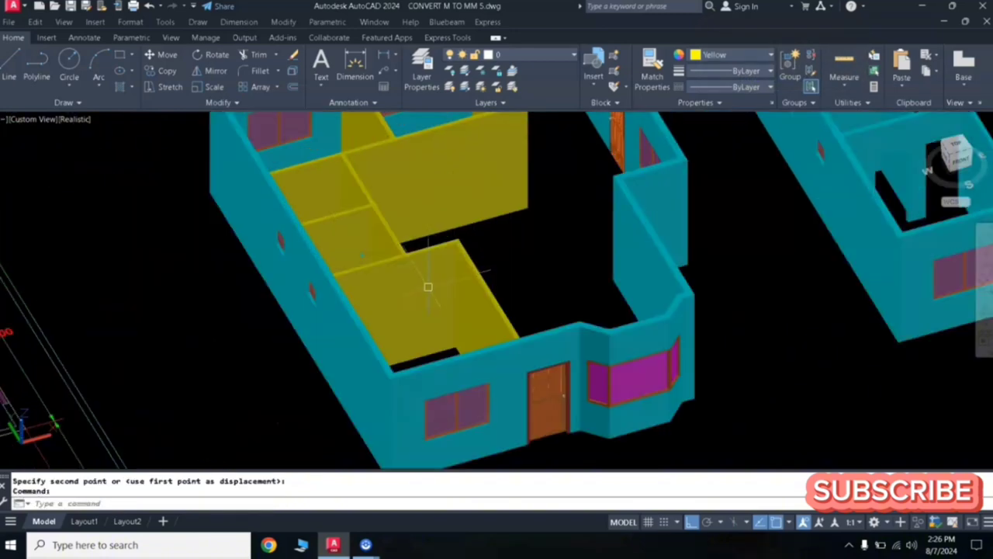
Change the color of the moved partition walls from yellow to cyan, matching the exterior walls.
scroll(428, 287, down, 5)
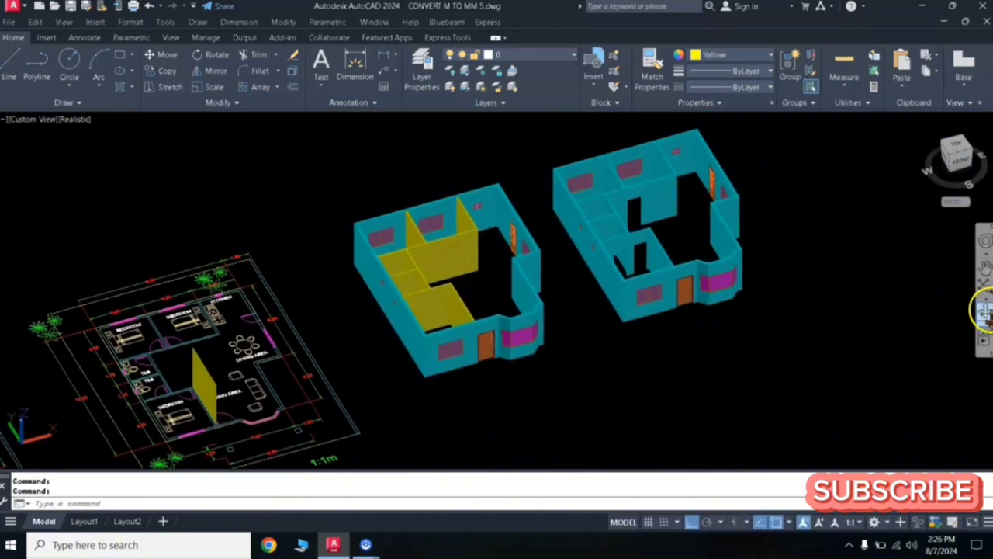
click(984, 310)
drag(750, 318, 431, 334)
key(Escape)
click(429, 332)
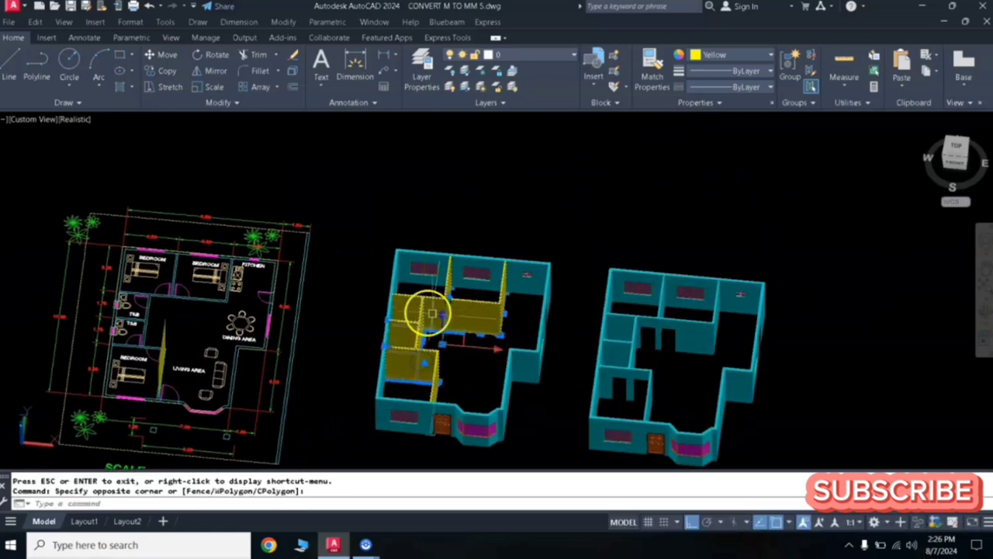
click(710, 56)
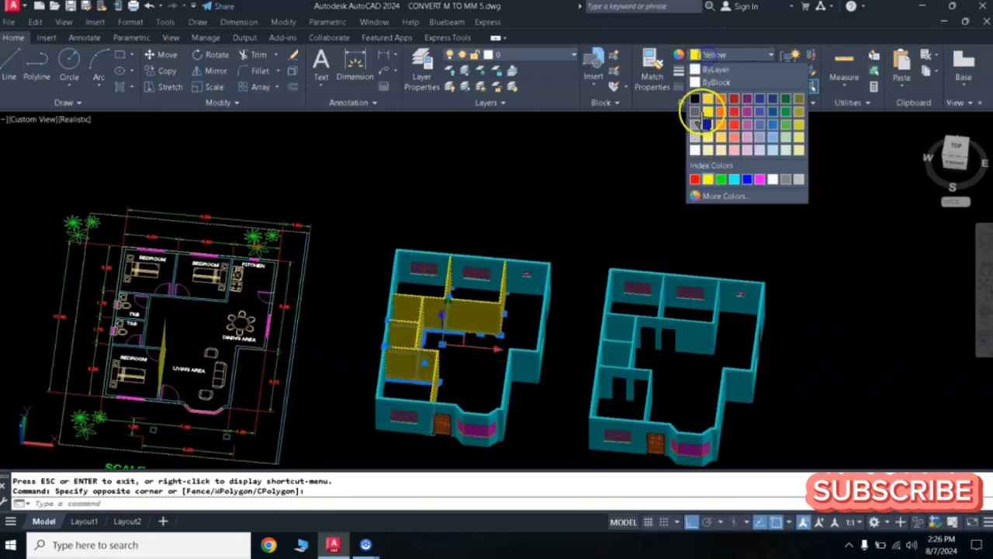
click(731, 177)
key(Escape)
key(Escape)
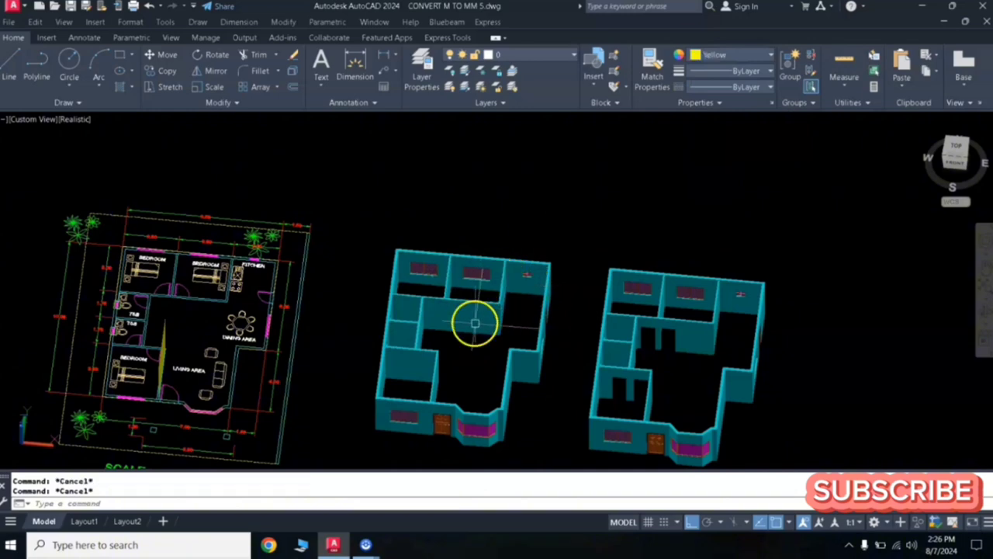
Erase the leftover yellow wall panel standing between the front bedroom and living area on the floor plan.
middle_drag(473, 321, 499, 253)
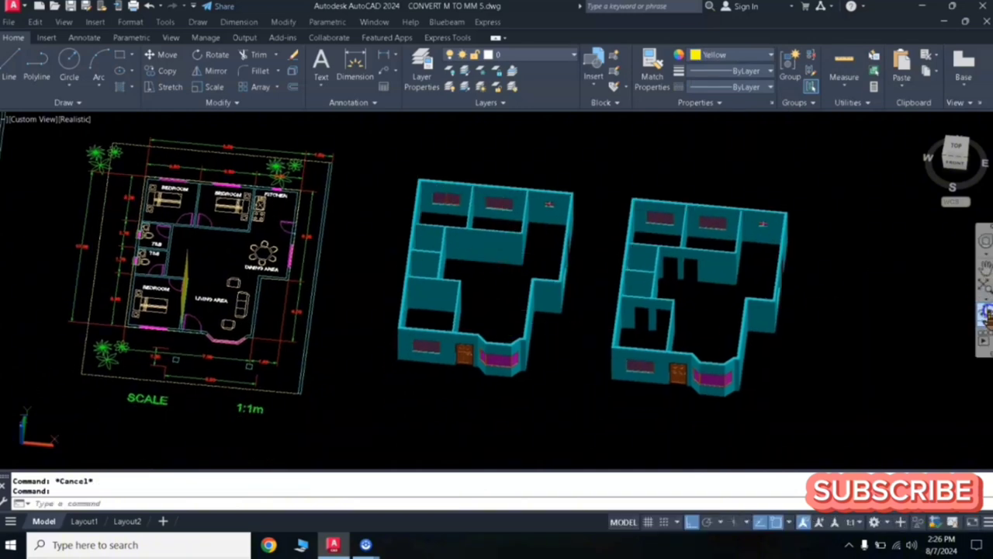
click(984, 301)
drag(466, 295, 513, 279)
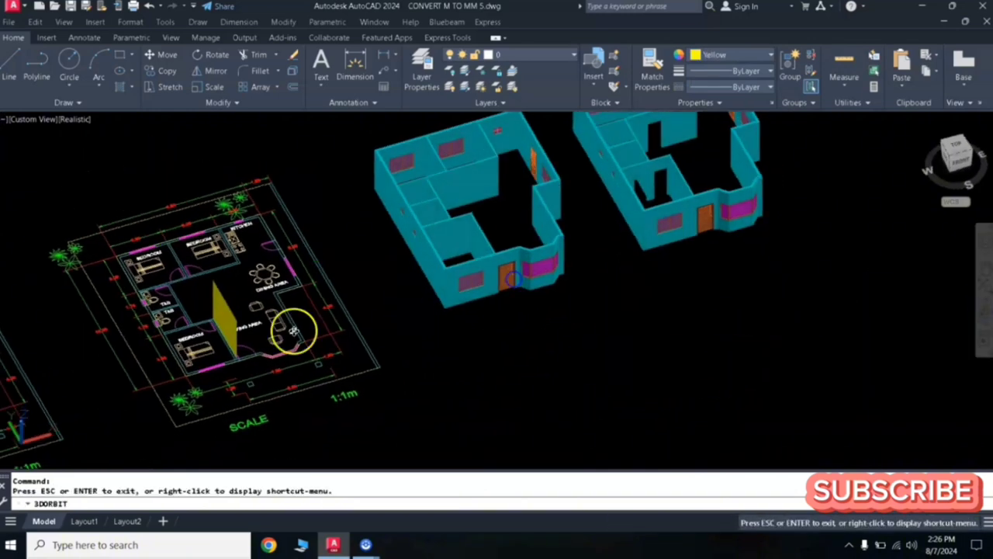
click(219, 289)
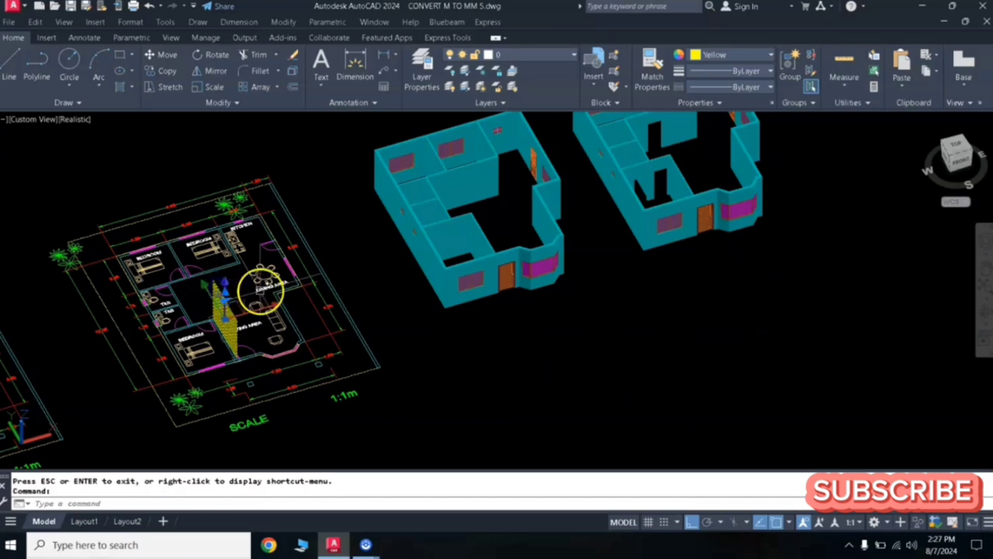
text(e)
key(Return)
Draw a rectangle across the door opening of the rear bedroom next to the kitchen, starting at the hinge side of the wall.
scroll(183, 301, up, 5)
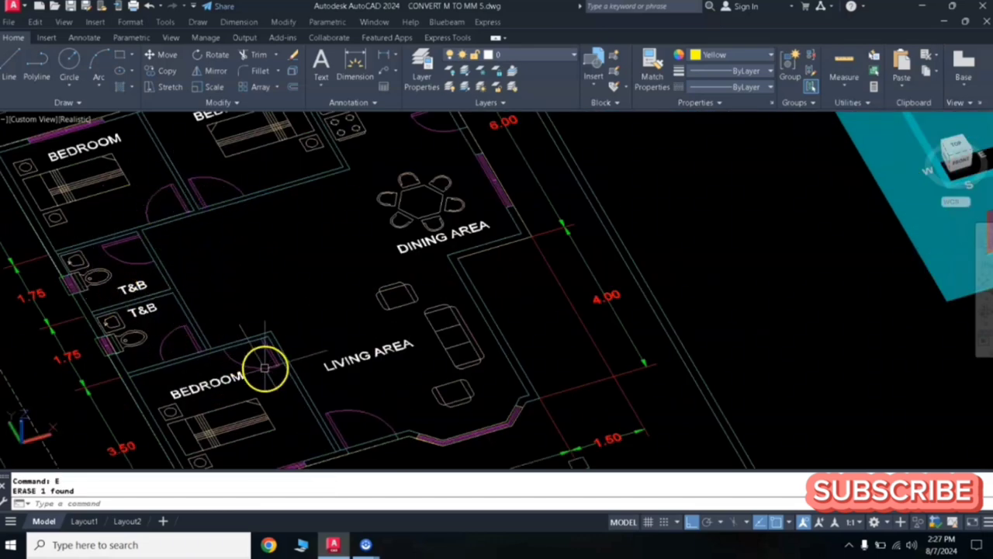
mouse_move(194, 203)
middle_down()
mouse_move(215, 208)
mouse_move(234, 237)
mouse_move(312, 243)
middle_up()
scroll(235, 224, up, 5)
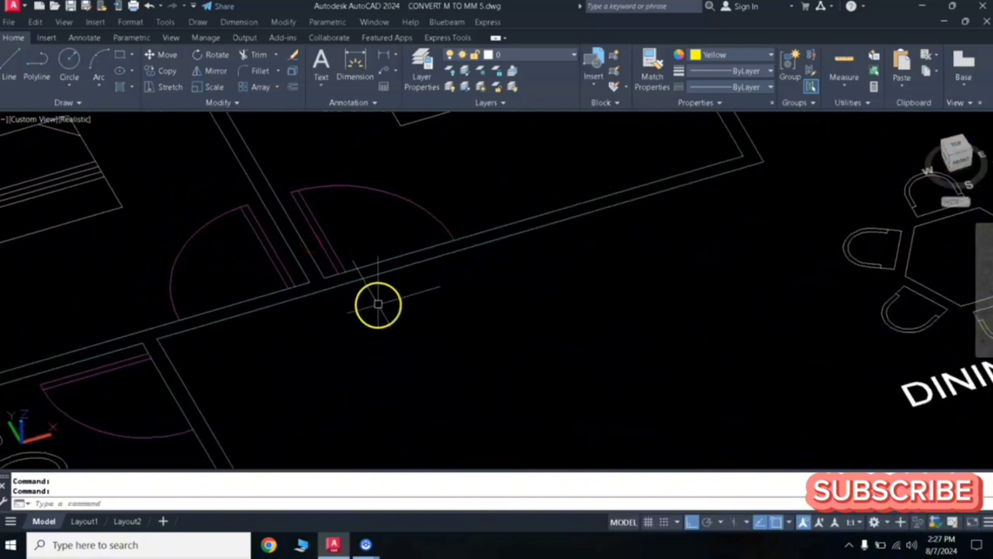
key(Return)
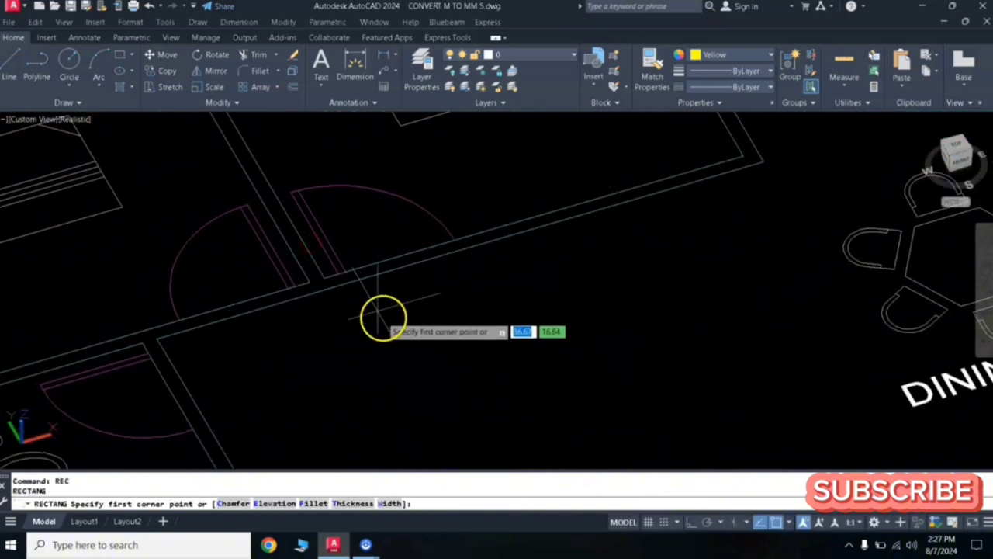
click(336, 277)
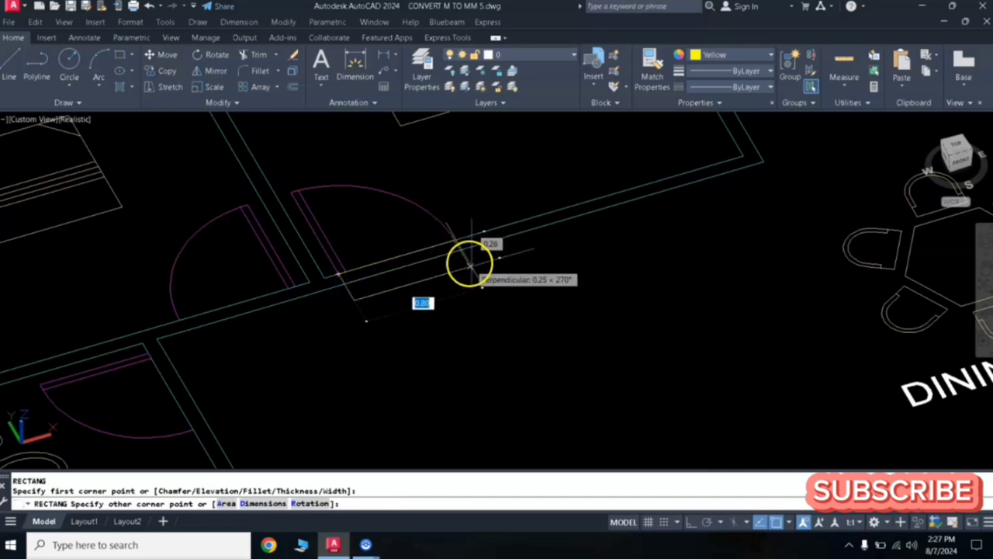
click(477, 275)
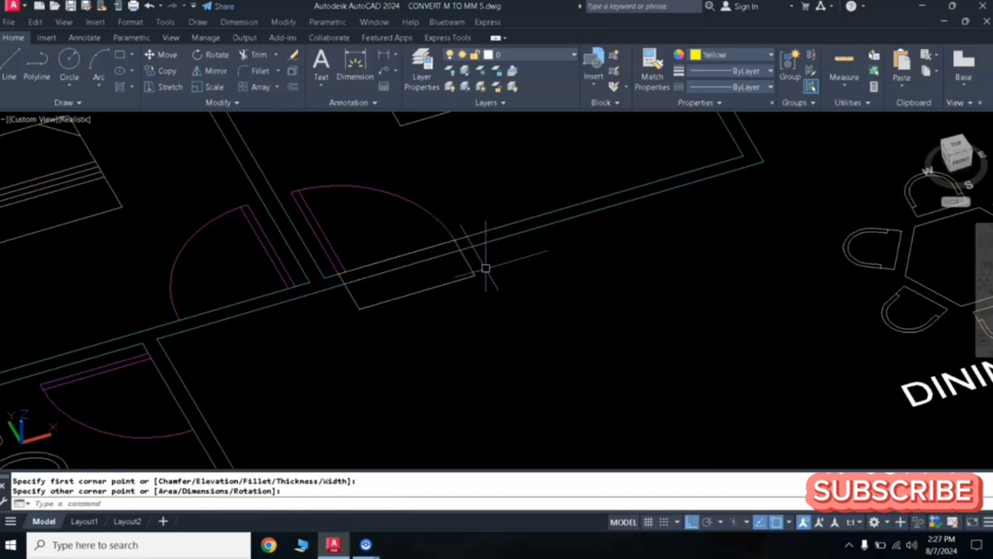
Move the door-opening rectangle slightly toward the bedroom so that it overlaps both faces of the partition wall.
click(485, 268)
click(443, 310)
key(m)
key(Return)
click(625, 322)
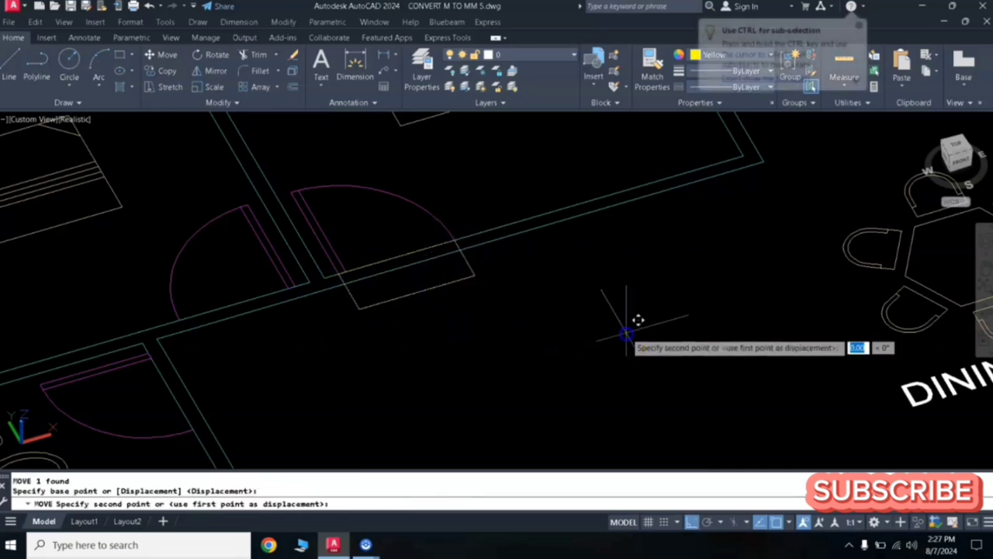
click(483, 319)
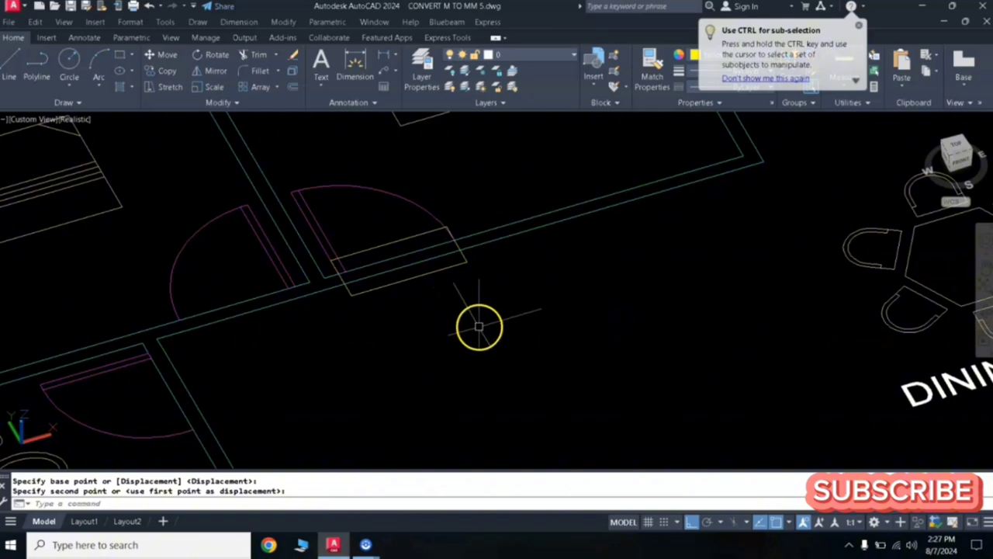
Copy the door-opening rectangle to the adjacent rear bedroom's door and to the front bedroom's door, aligning each copy with its door.
text(co)
key(Return)
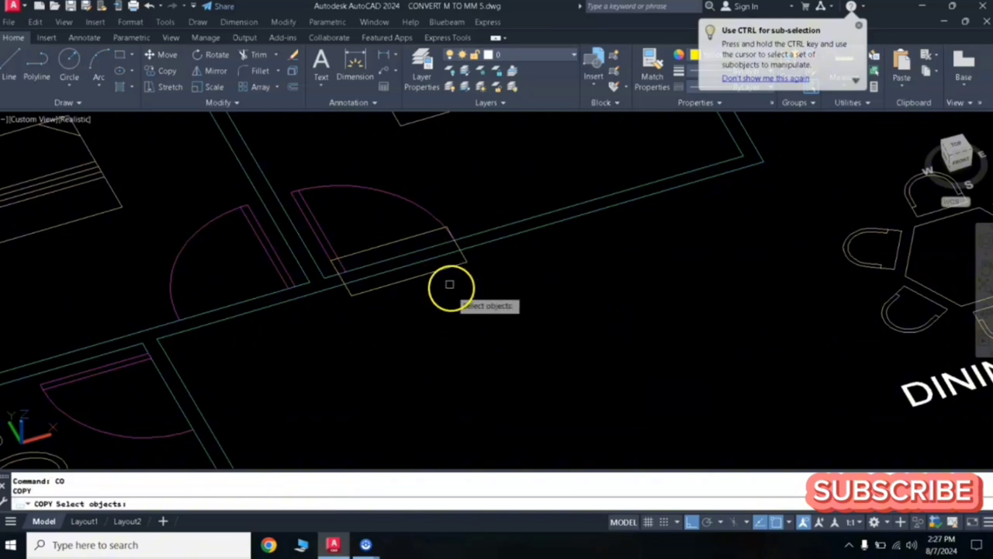
click(455, 272)
key(Return)
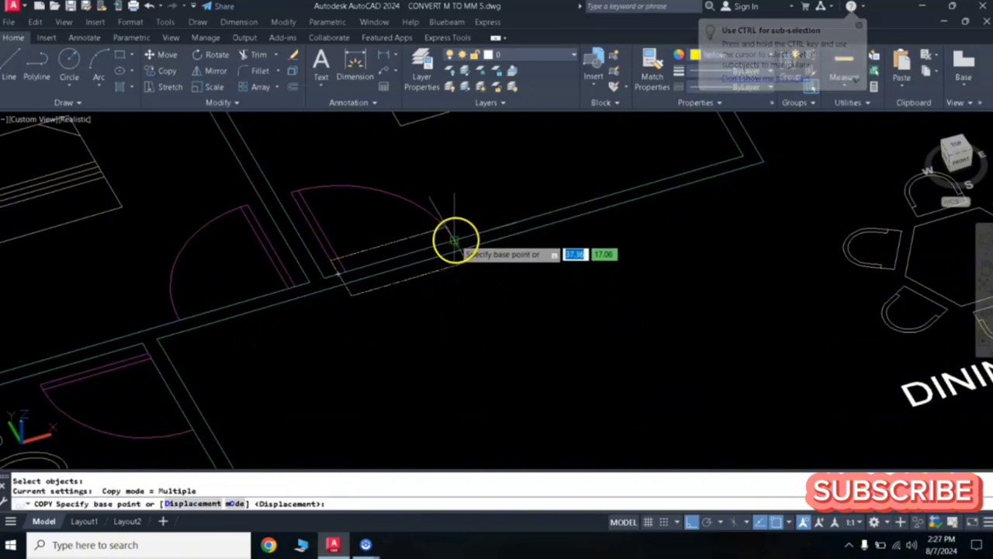
click(457, 233)
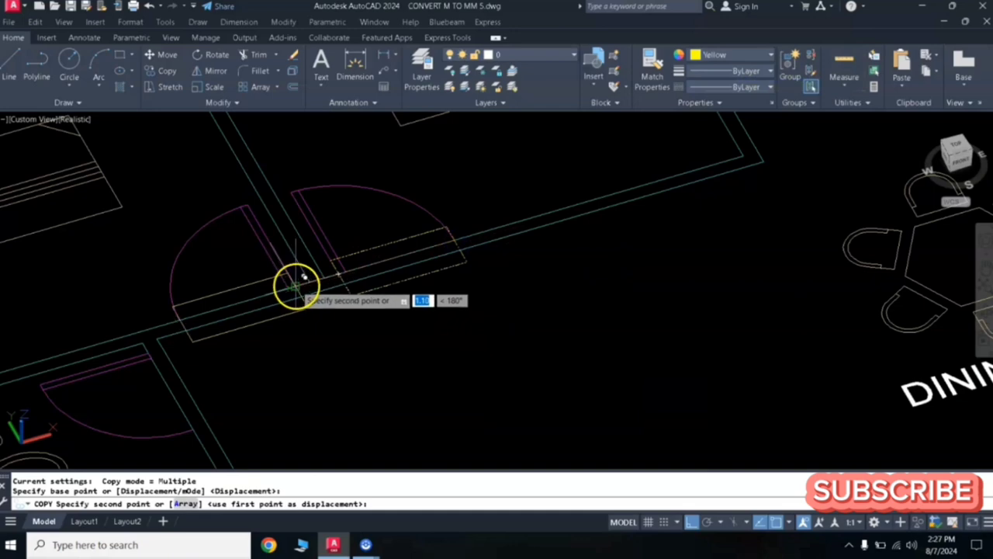
click(295, 285)
scroll(421, 387, down, 1)
middle_drag(414, 344, 348, 193)
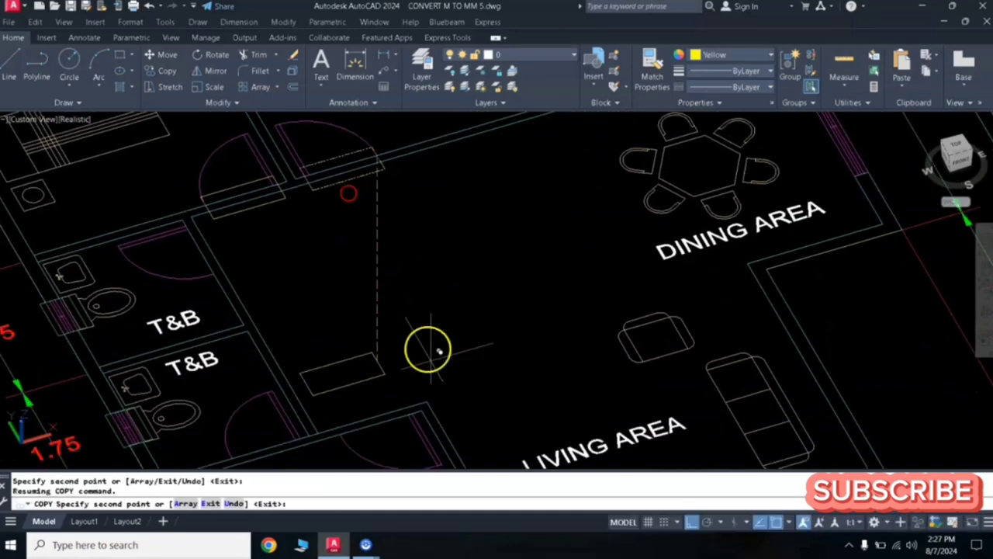
scroll(458, 382, up, 2)
click(381, 413)
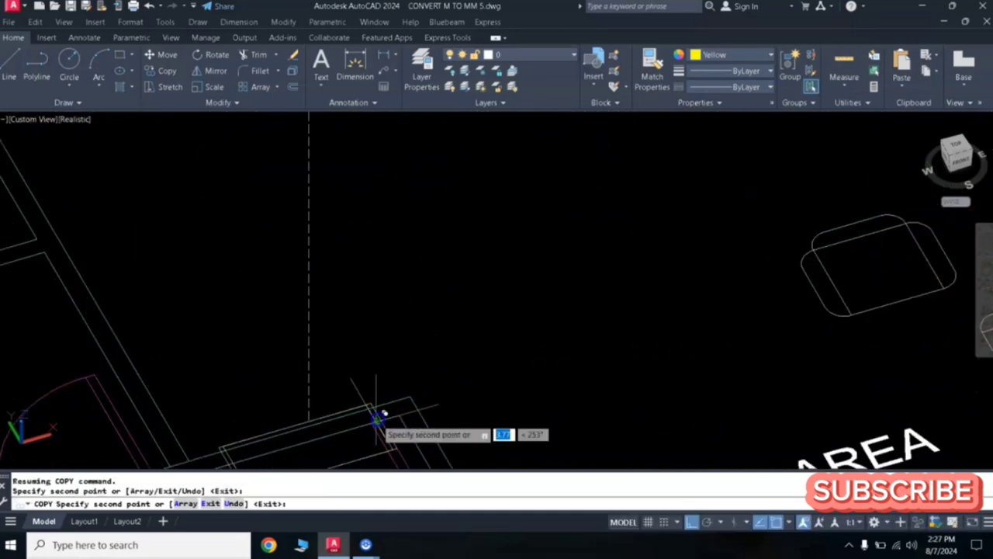
key(Return)
Draw a rectangle across the door opening between the lower T&B and the front bedroom, from the hinge side to the end of the swing arc.
middle_drag(422, 281, 561, 145)
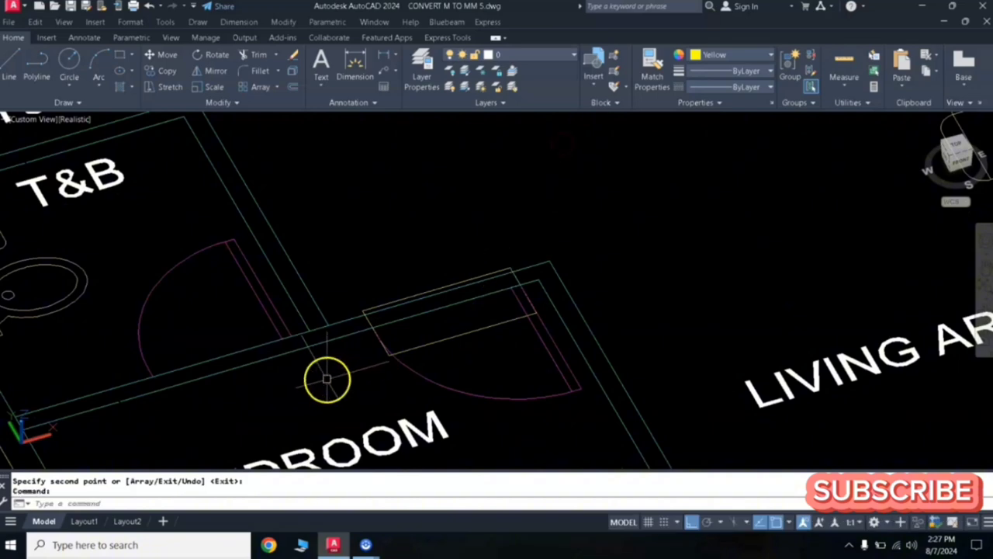
text(rec)
key(Return)
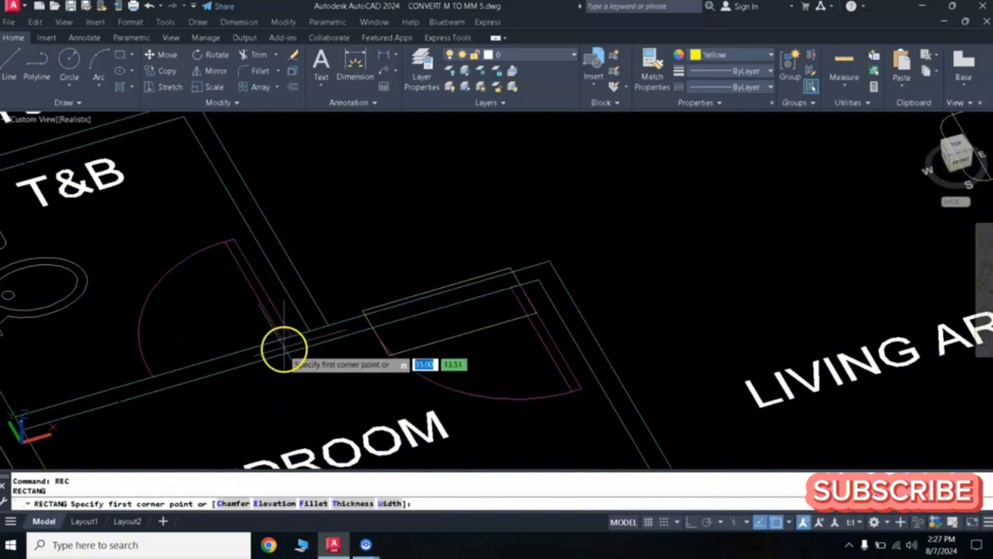
click(294, 335)
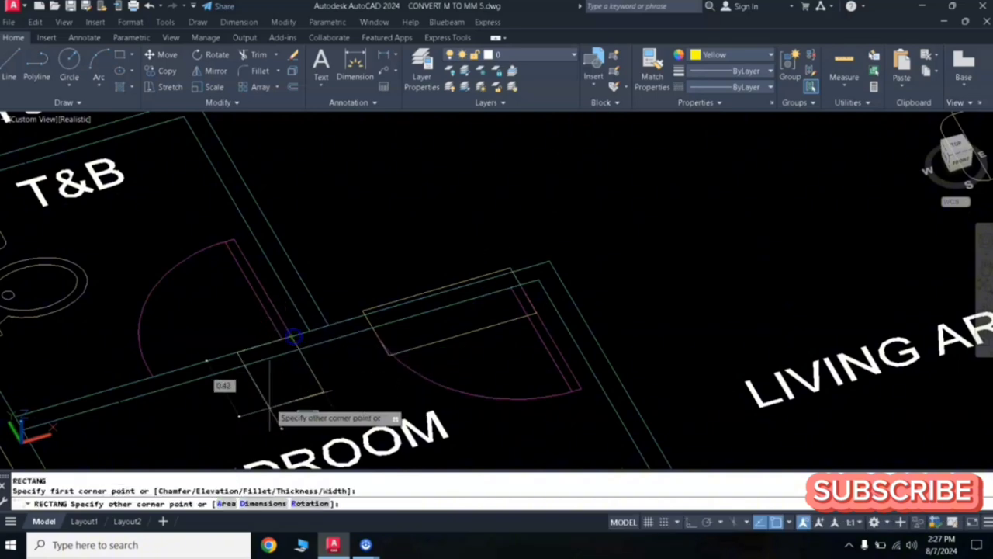
click(178, 419)
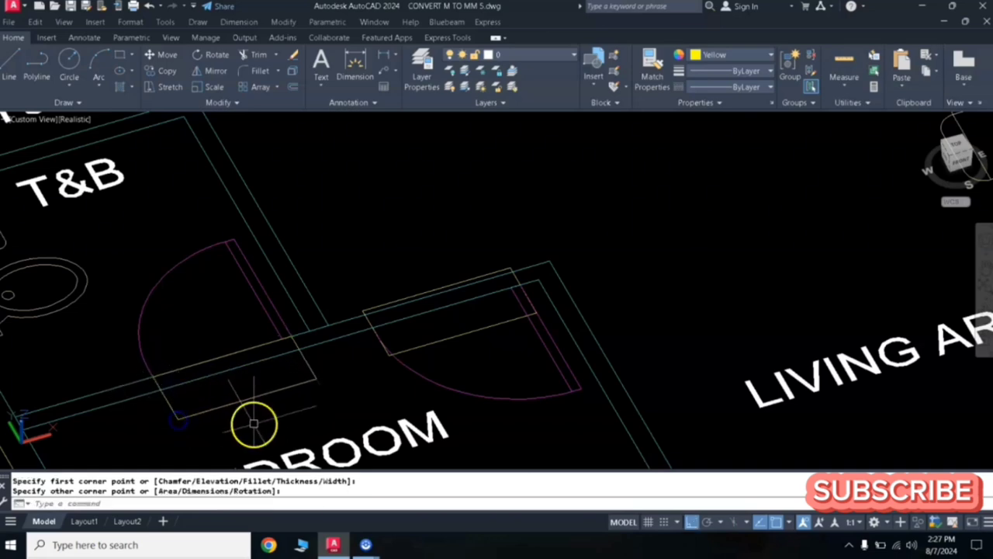
Move the lower T&B's door rectangle about 0.09 units toward the T&B so that it overlaps both wall faces.
text(m)
key(Return)
click(256, 402)
click(234, 388)
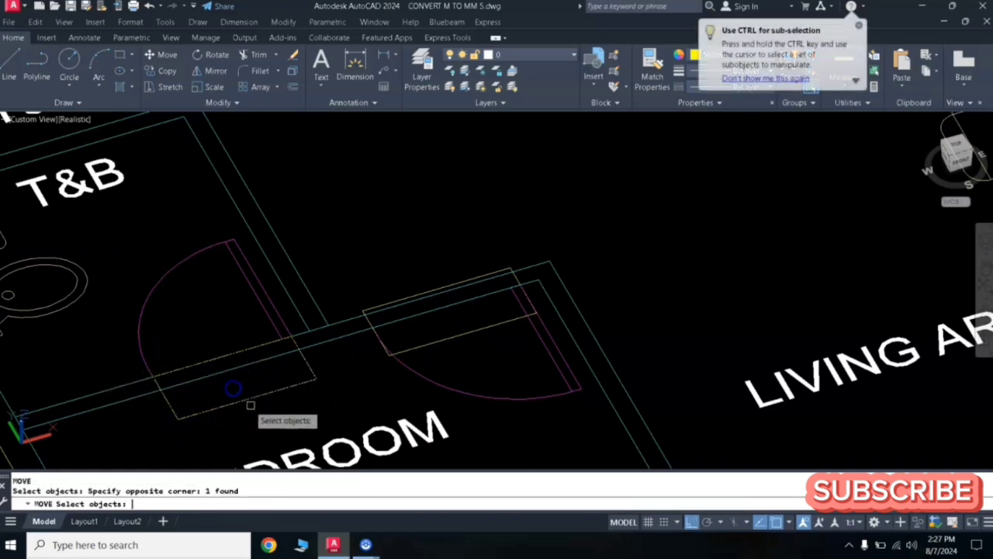
key(Return)
click(134, 429)
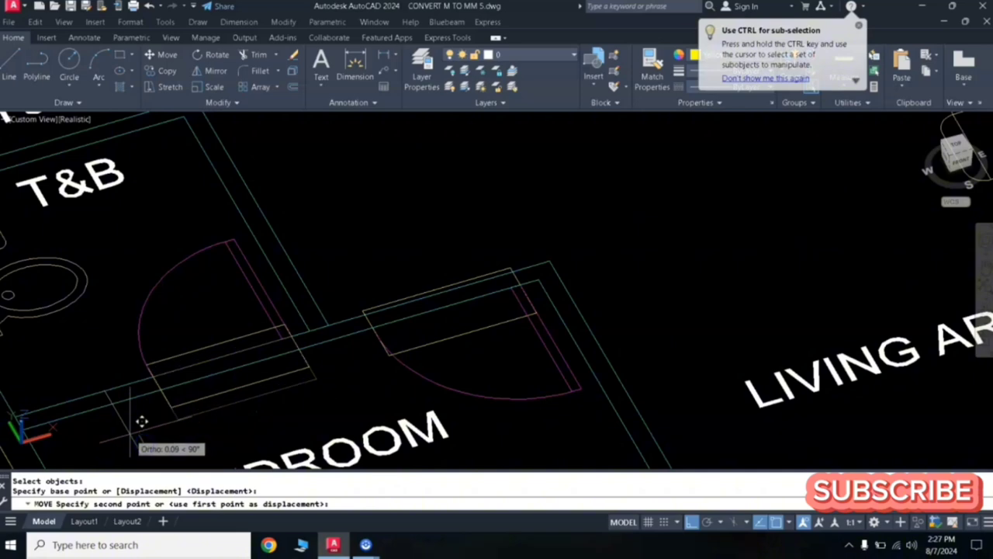
middle_drag(275, 253, 355, 474)
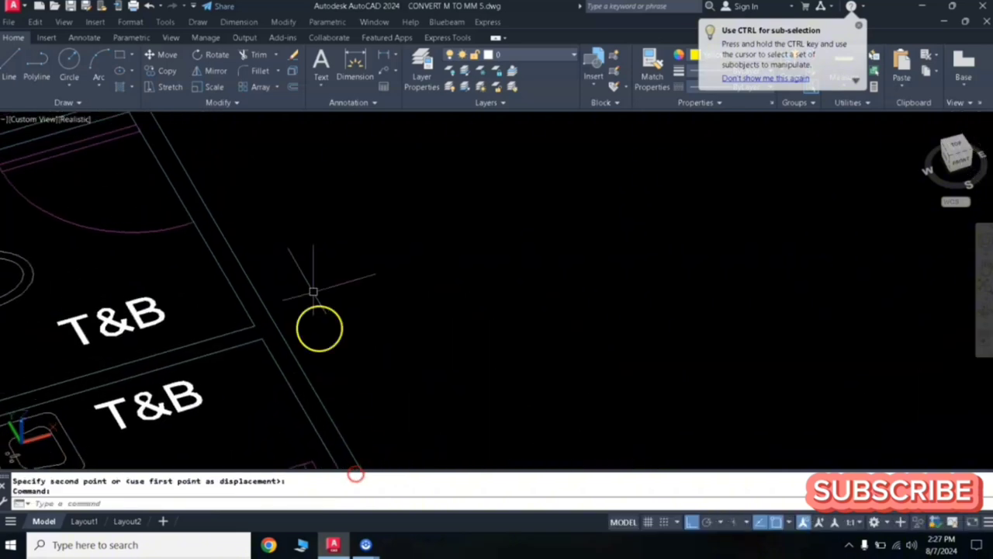
Draw a rectangle across the upper T&B's door opening, from the hinge side through the wall to beyond its outer face.
middle_drag(309, 264, 441, 440)
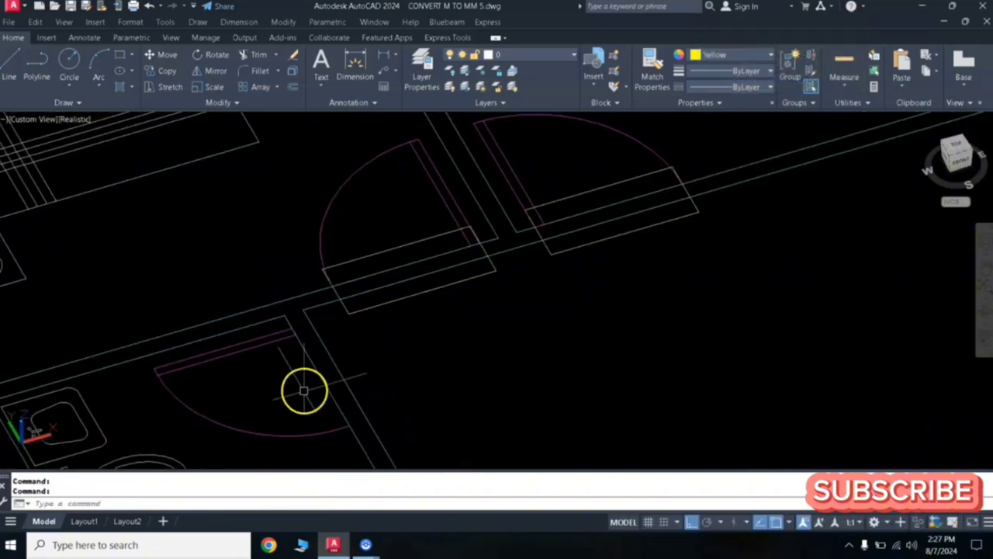
key(Return)
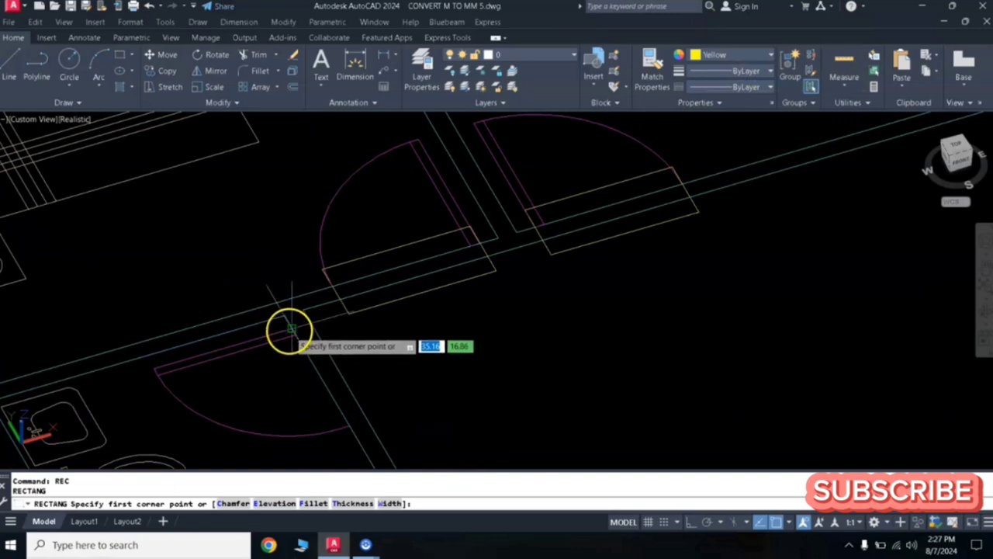
click(289, 333)
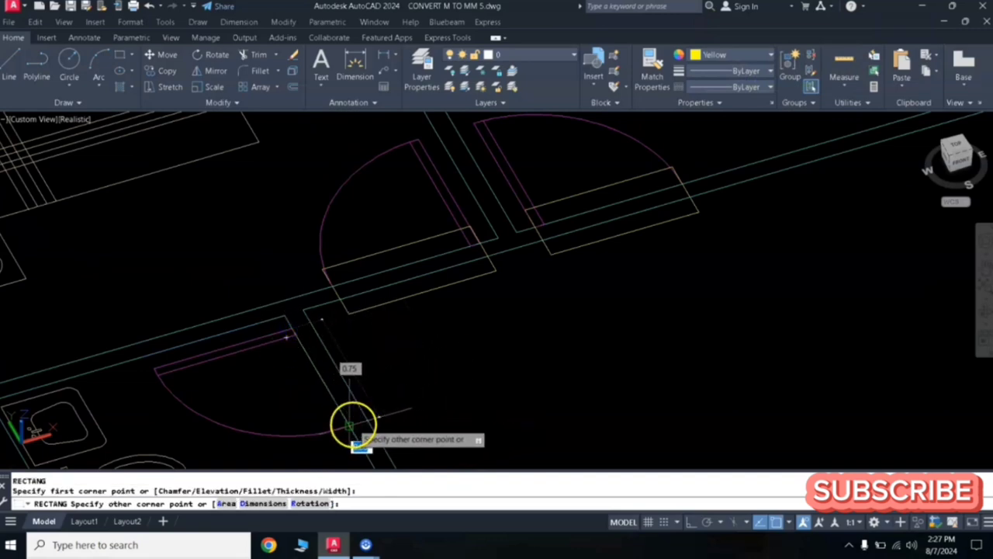
click(394, 411)
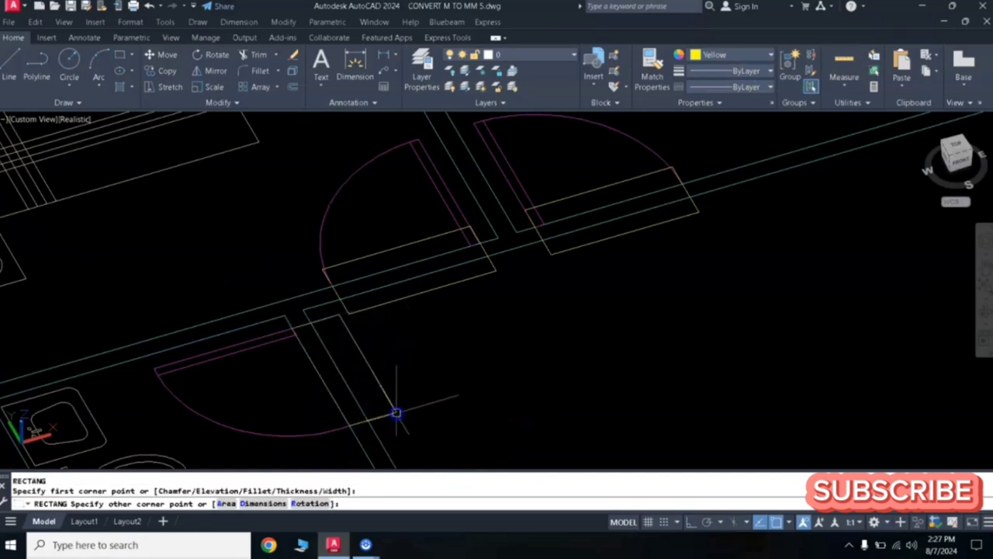
Move the upper T&B's door rectangle about 0.08 units toward the T&B so that it overlaps both wall faces.
click(409, 380)
click(386, 417)
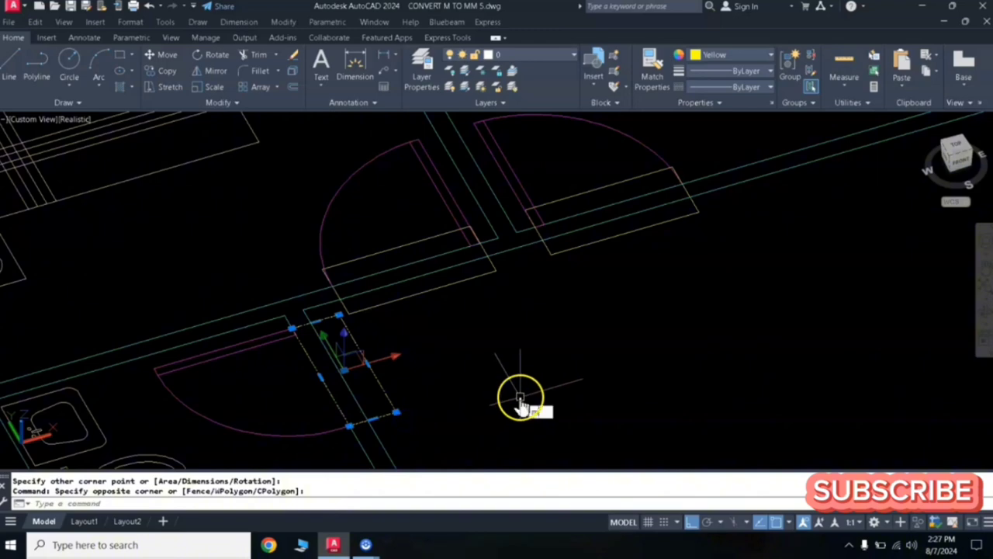
text(m)
key(Return)
click(586, 353)
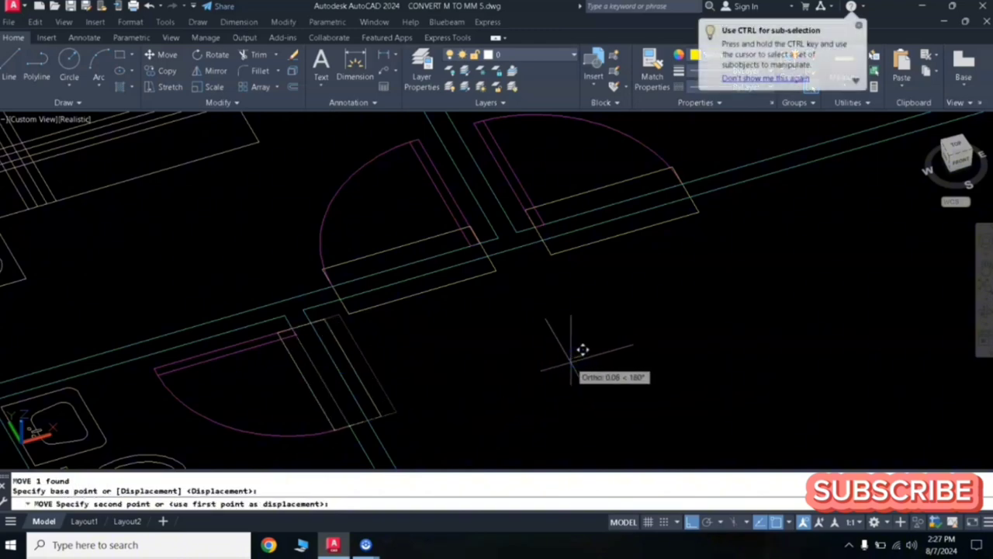
click(571, 361)
scroll(424, 401, down, 4)
middle_drag(509, 383, 463, 269)
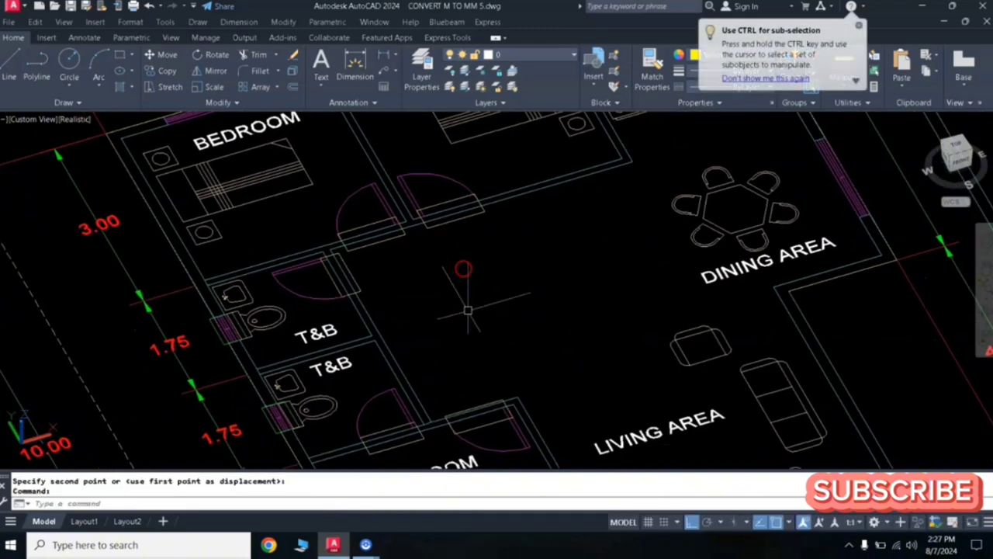
Extrude the five interior door-opening rectangles on the floor plan to a height of 2.1.
middle_drag(423, 294, 417, 268)
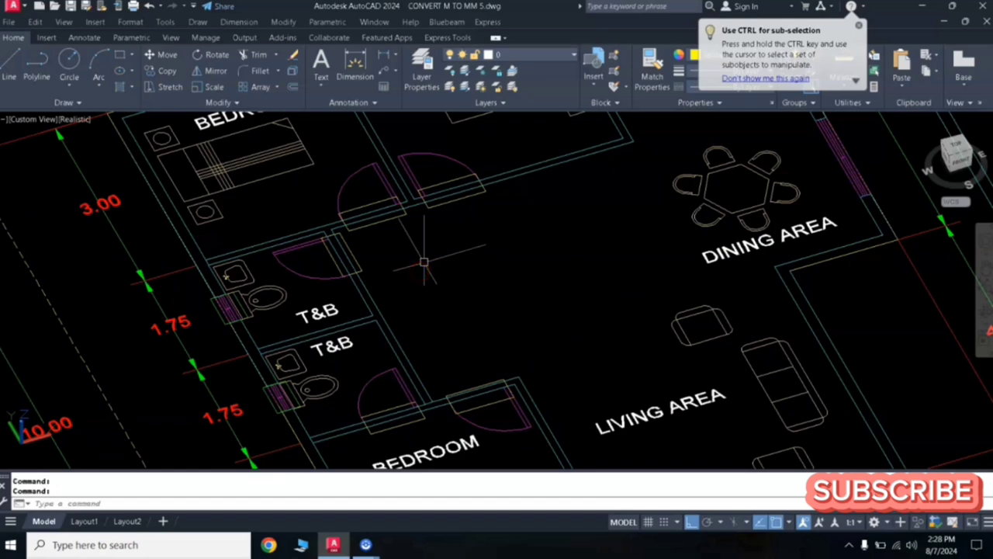
text(ex)
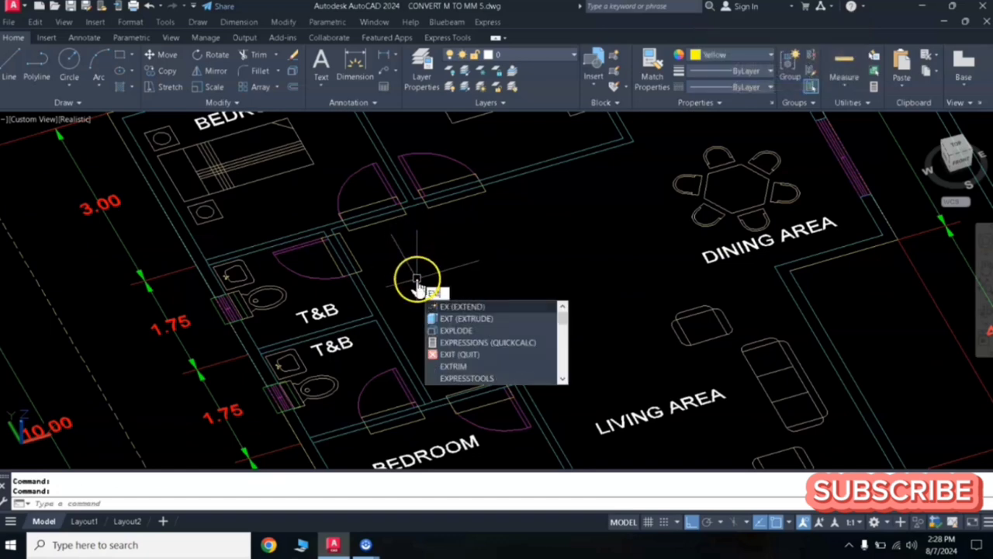
text(t)
key(Return)
click(368, 210)
click(429, 184)
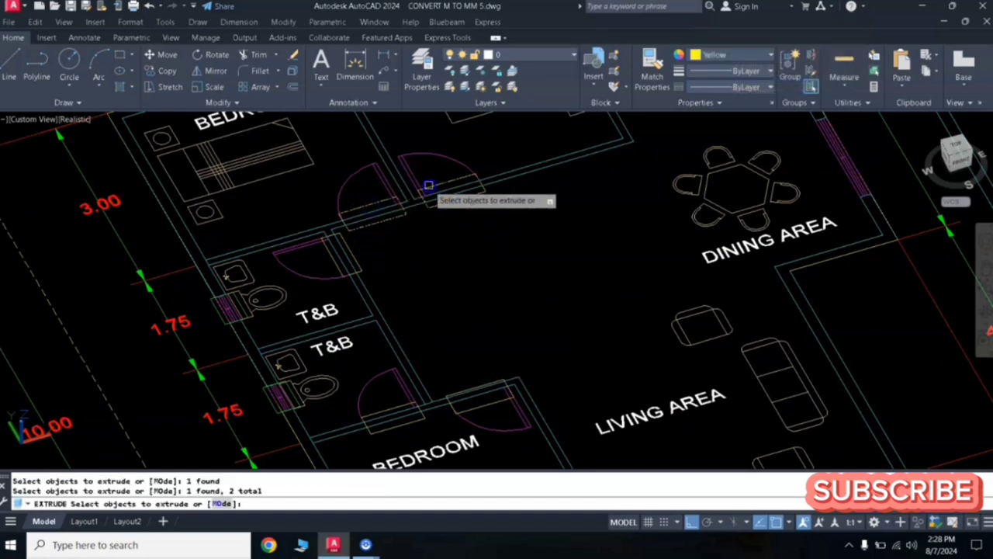
click(361, 264)
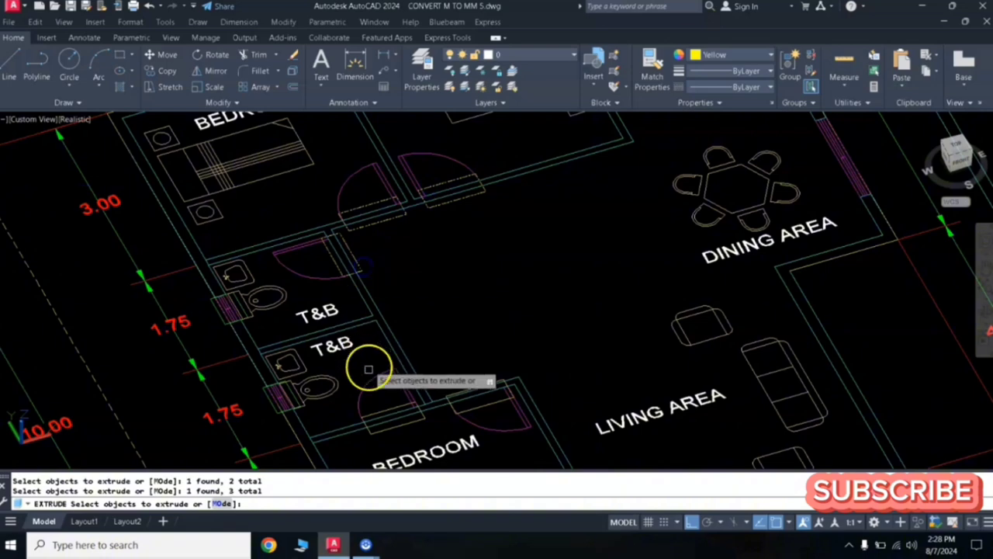
click(374, 409)
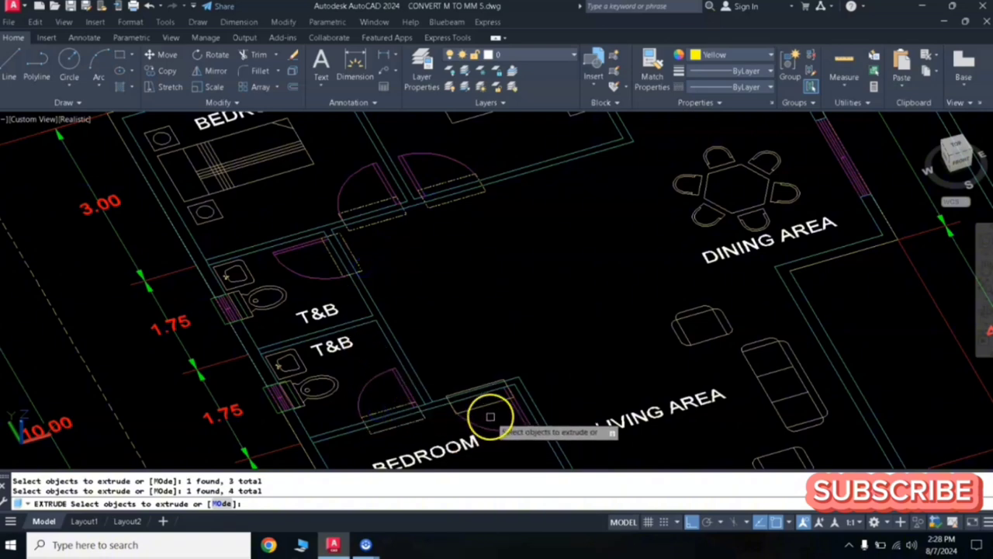
click(490, 417)
key(Return)
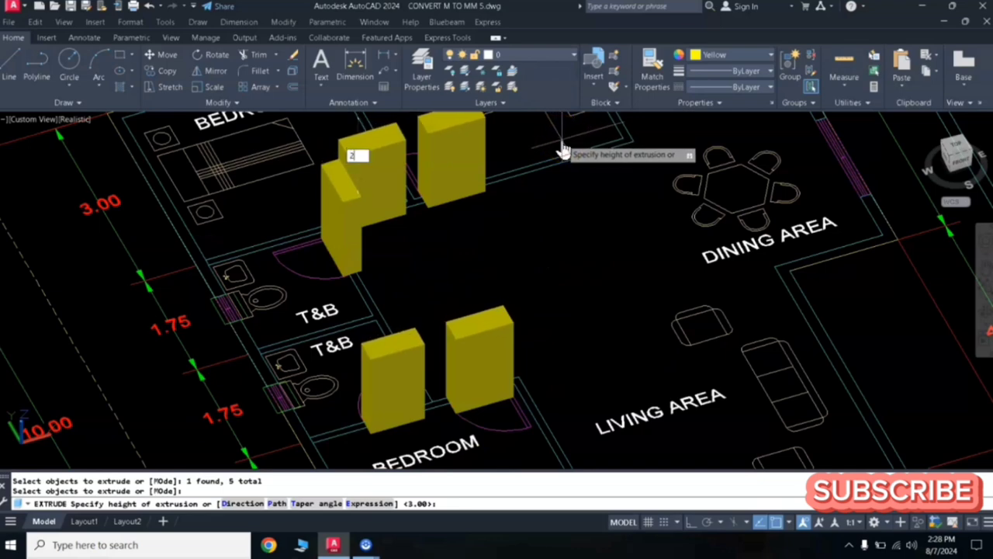
text(2.1)
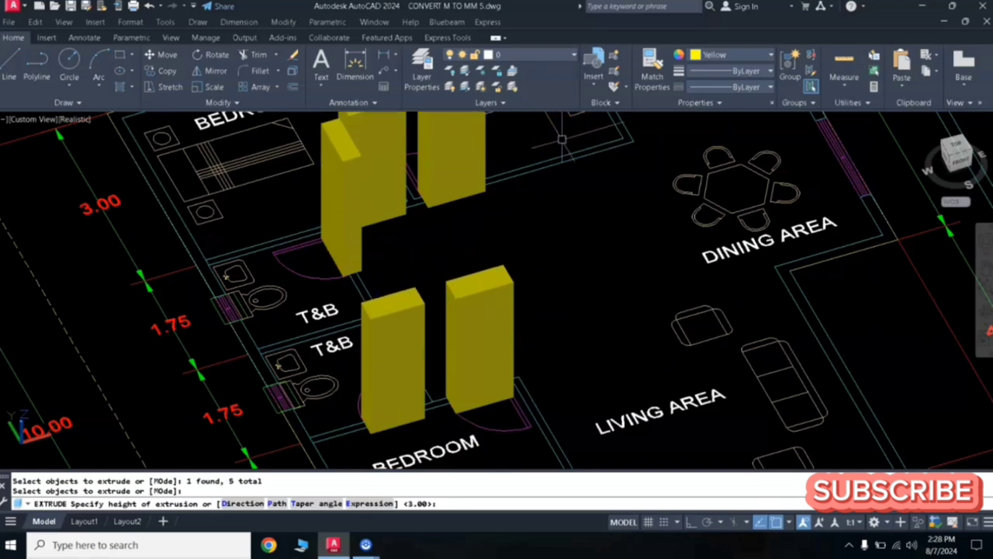
key(Return)
Move the five yellow door blocks into the nearest 3D house, using the floor plan's front outer corner and the matching house corner as reference points.
click(338, 157)
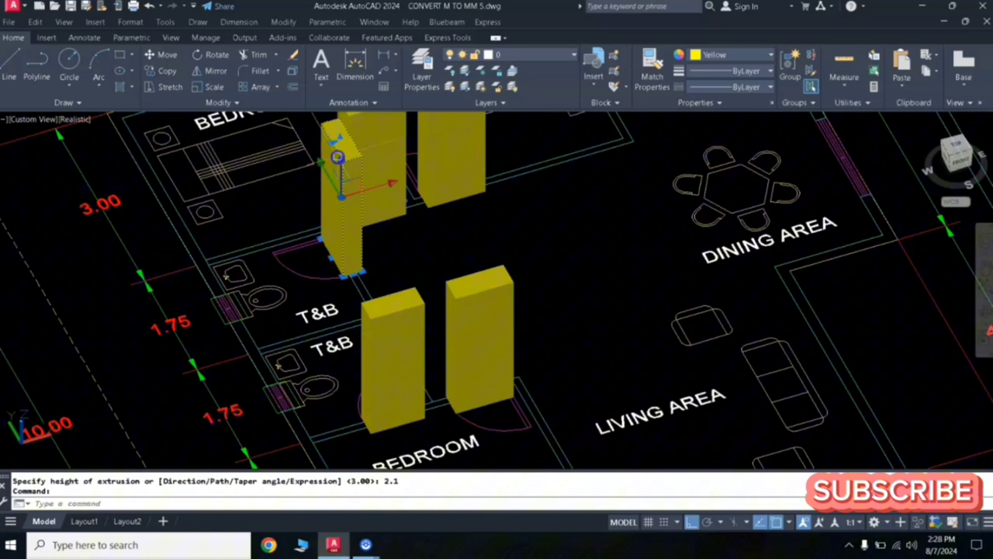
click(402, 121)
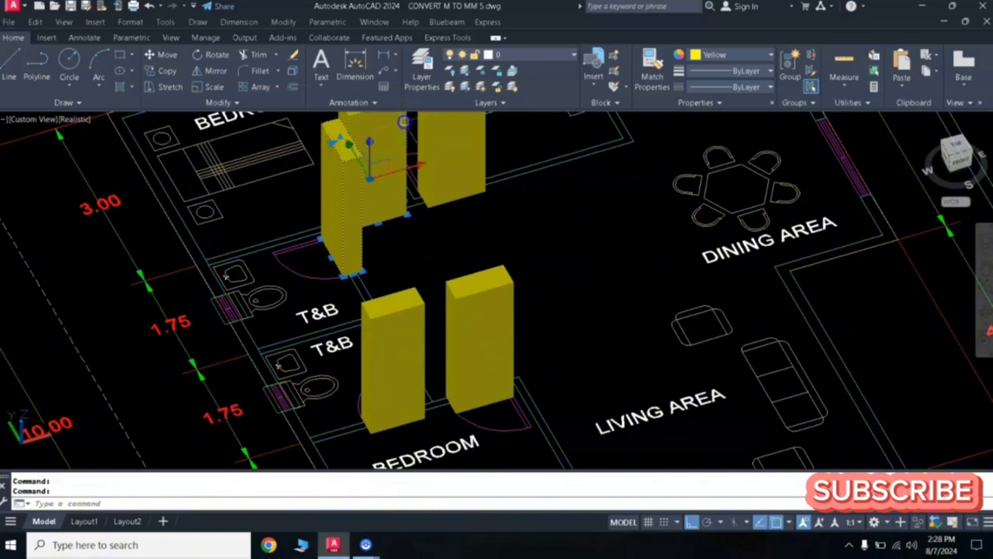
click(488, 141)
click(415, 295)
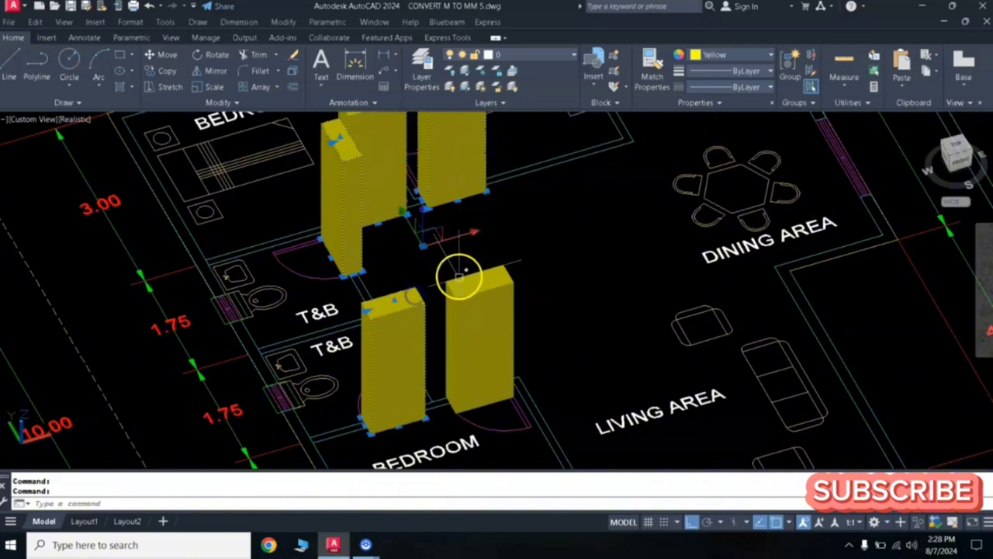
text(m)
key(Return)
middle_drag(527, 316, 528, 127)
click(404, 428)
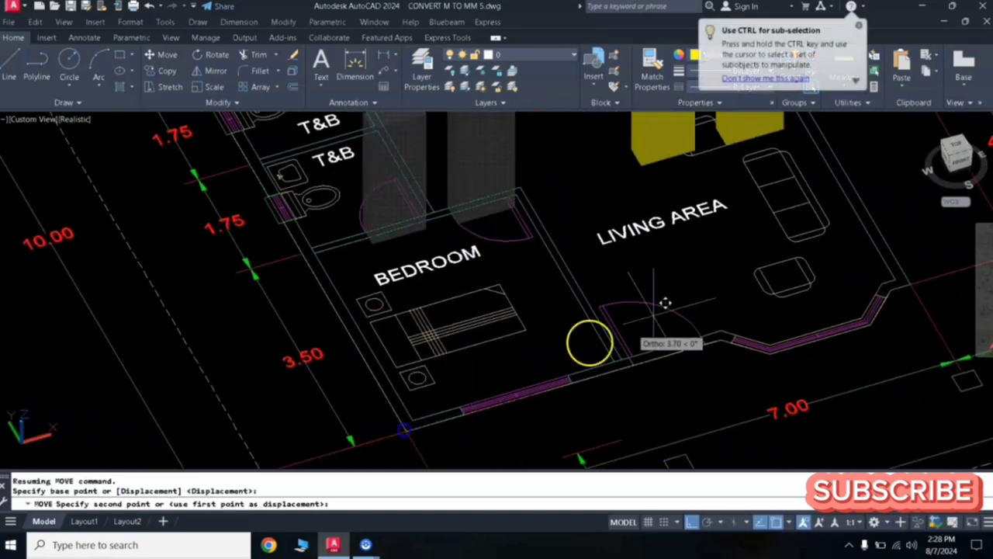
scroll(588, 344, down, 4)
middle_drag(725, 288, 406, 348)
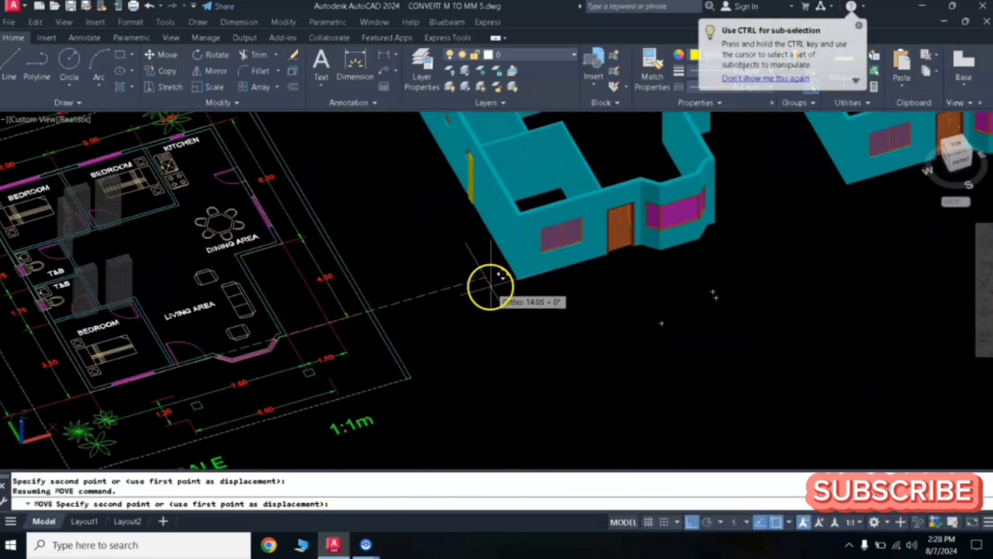
scroll(512, 282, up, 2)
click(571, 270)
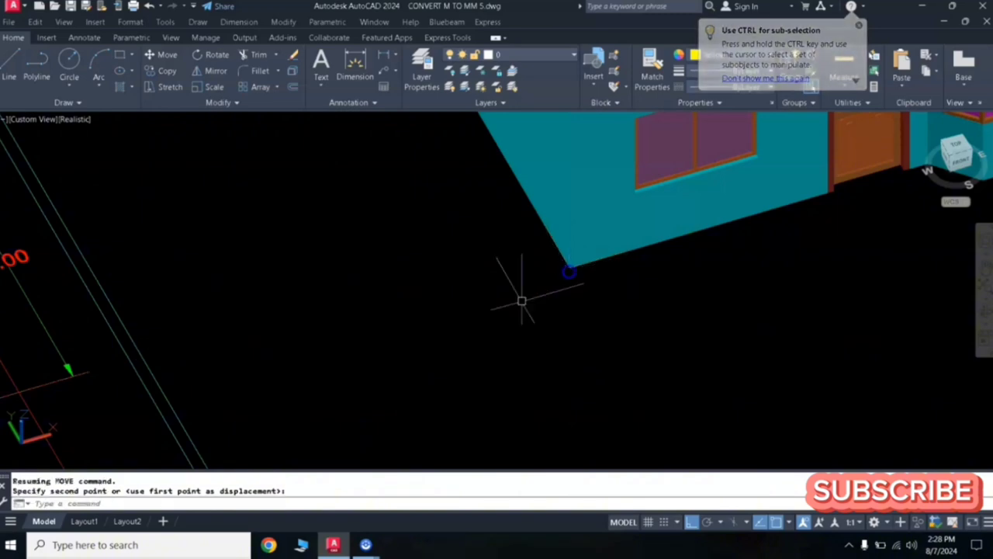
Subtract the yellow bedroom door blocks from the long partition wall between the rear bedrooms and the living area.
scroll(505, 326, down, 3)
scroll(565, 255, down, 3)
click(532, 267)
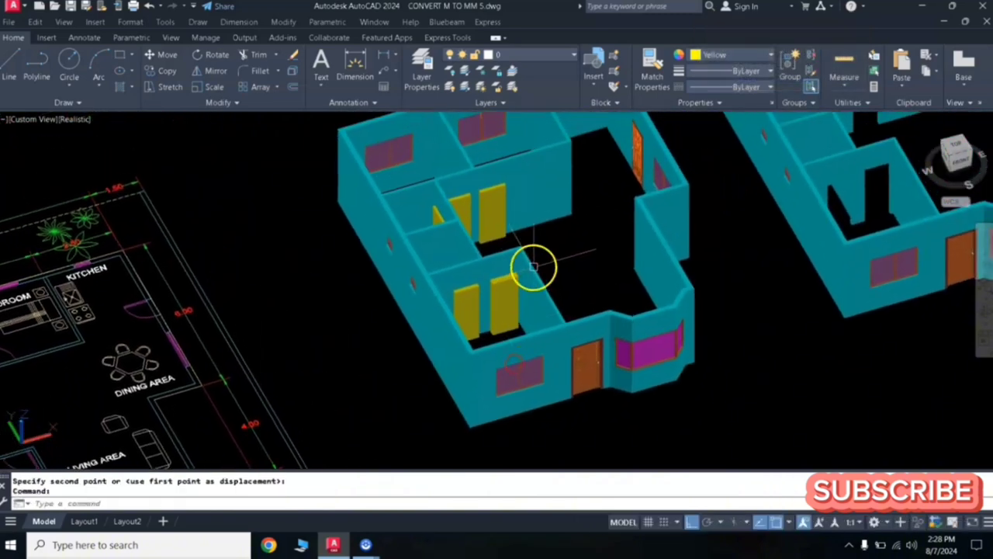
text(SU)
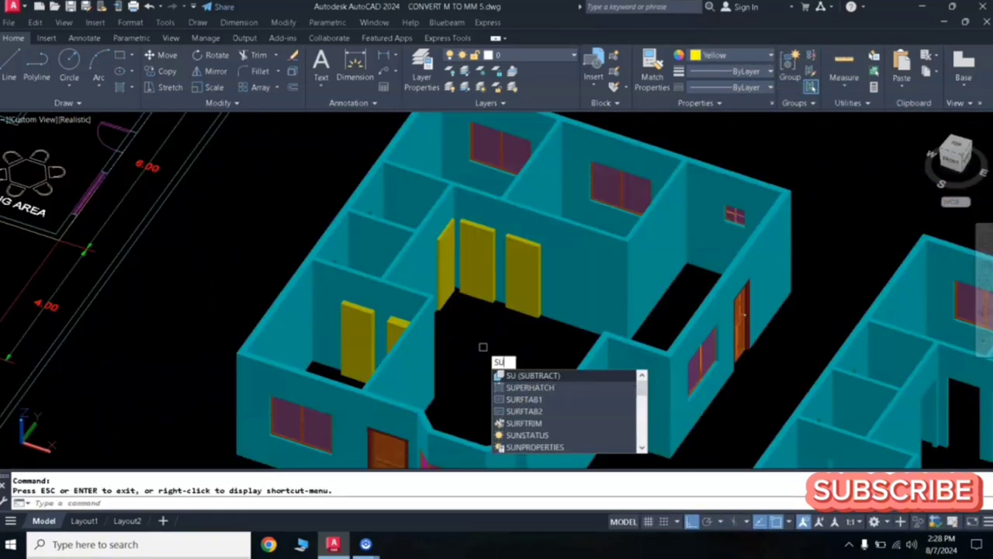
key(Return)
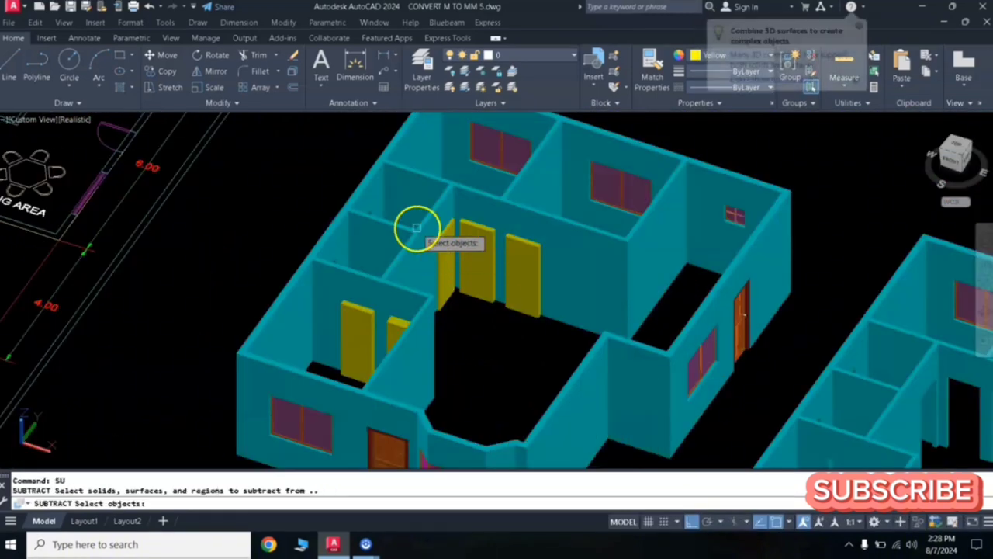
click(542, 211)
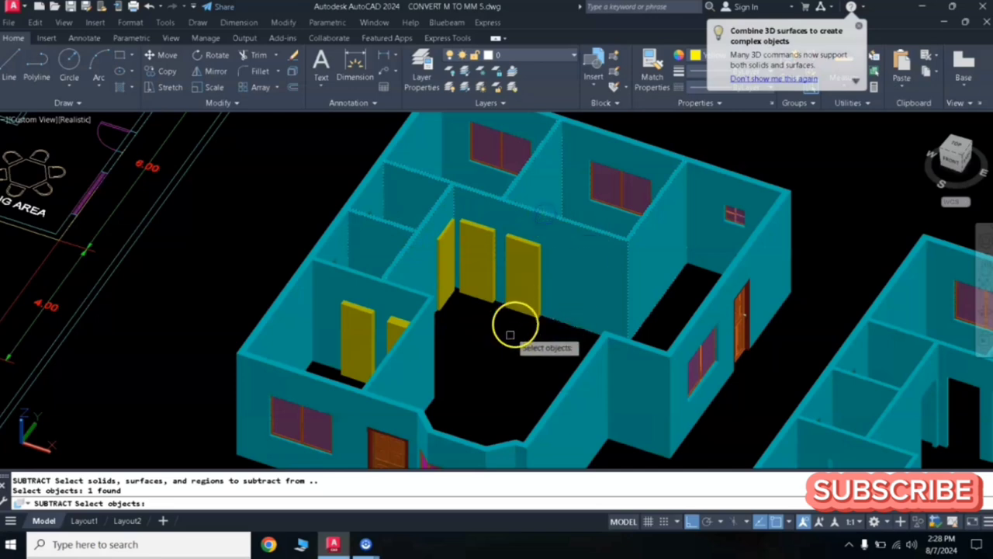
key(Return)
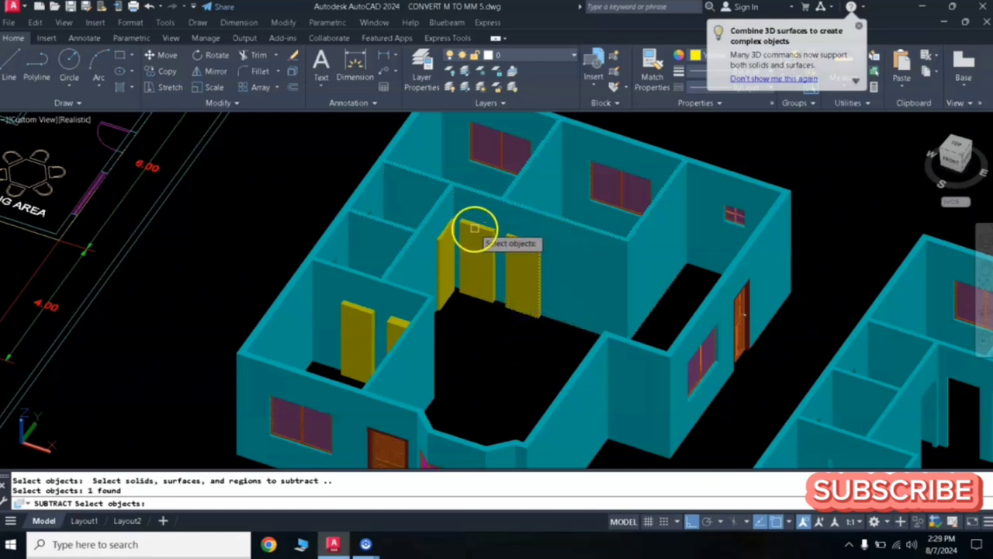
click(444, 232)
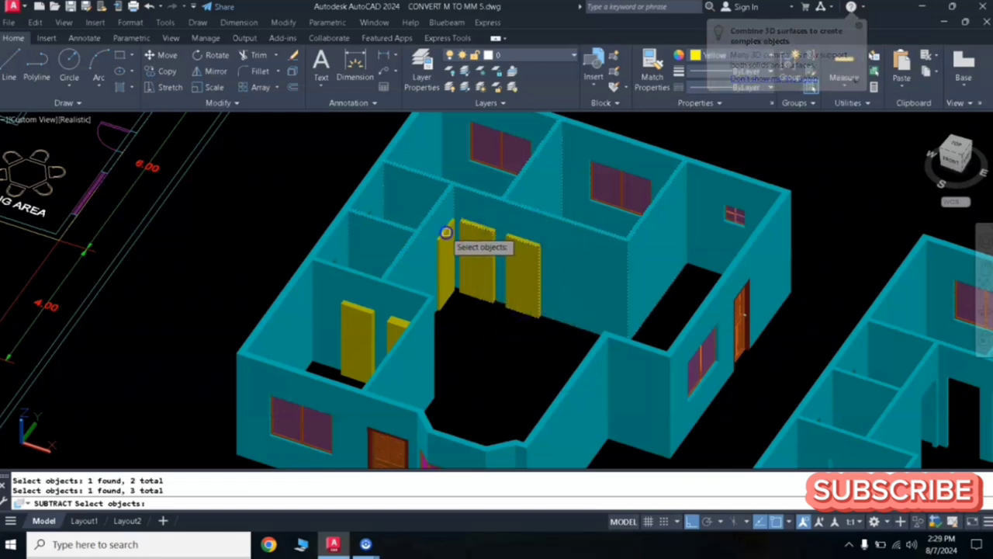
right_click(447, 251)
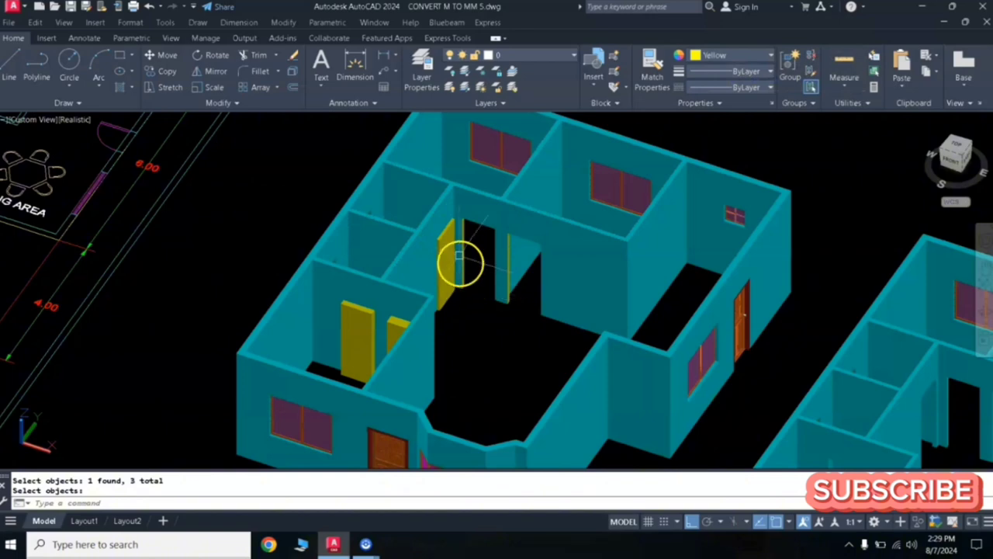
Subtract the yellow T&B door block from the adjoining T&B partition wall.
key(Return)
click(436, 205)
key(Return)
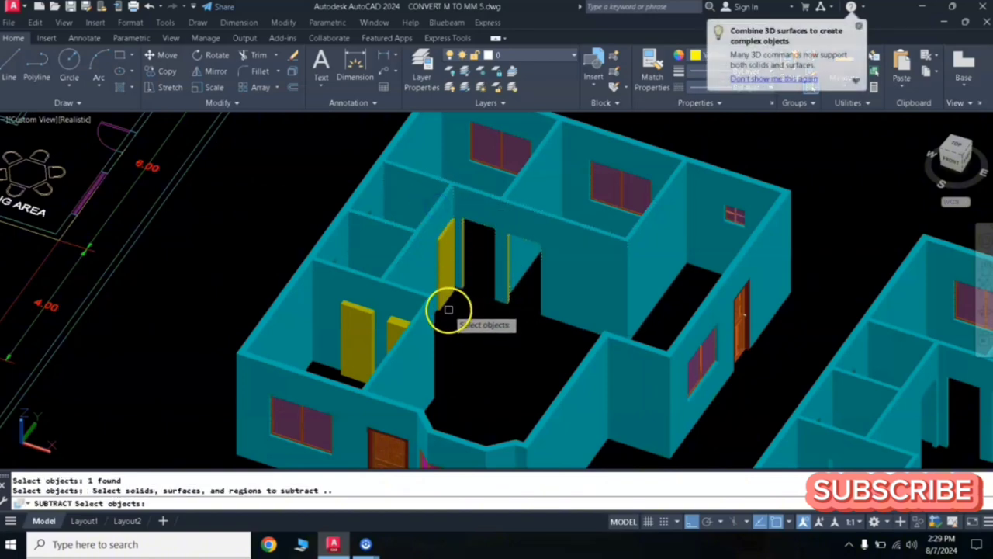
click(450, 302)
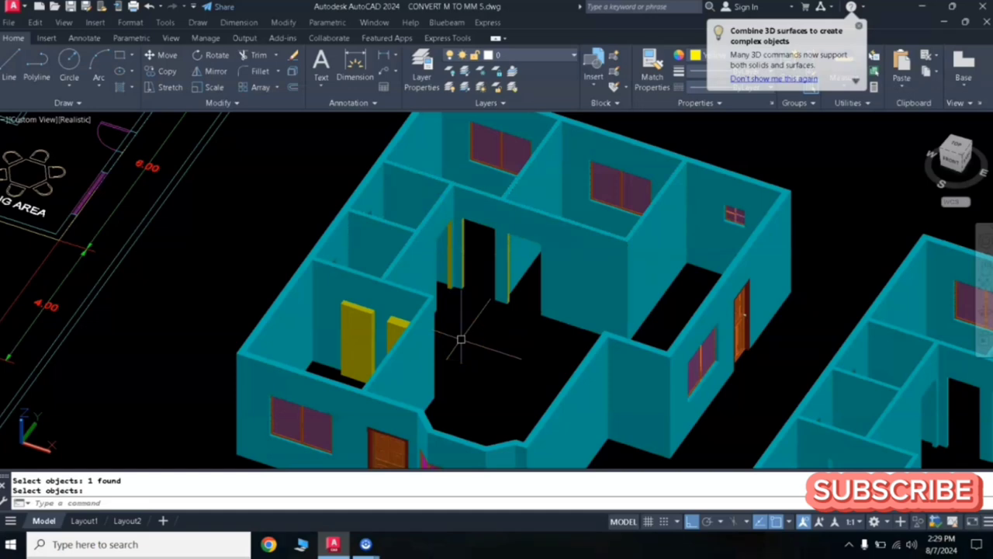
key(Return)
Subtract the last two yellow door blocks from the partition wall between the front bedroom and the T&B.
text(su)
key(Return)
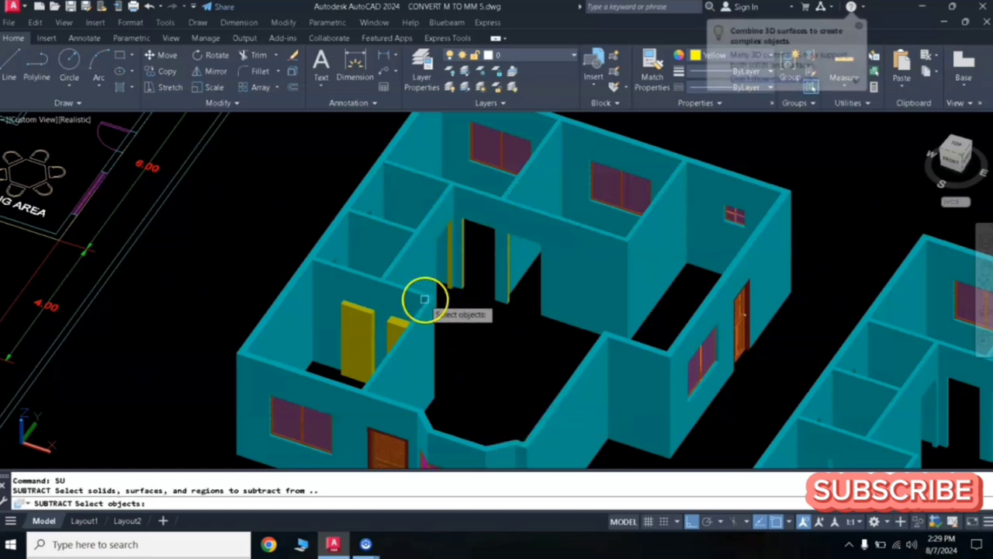
click(424, 299)
key(Return)
click(365, 313)
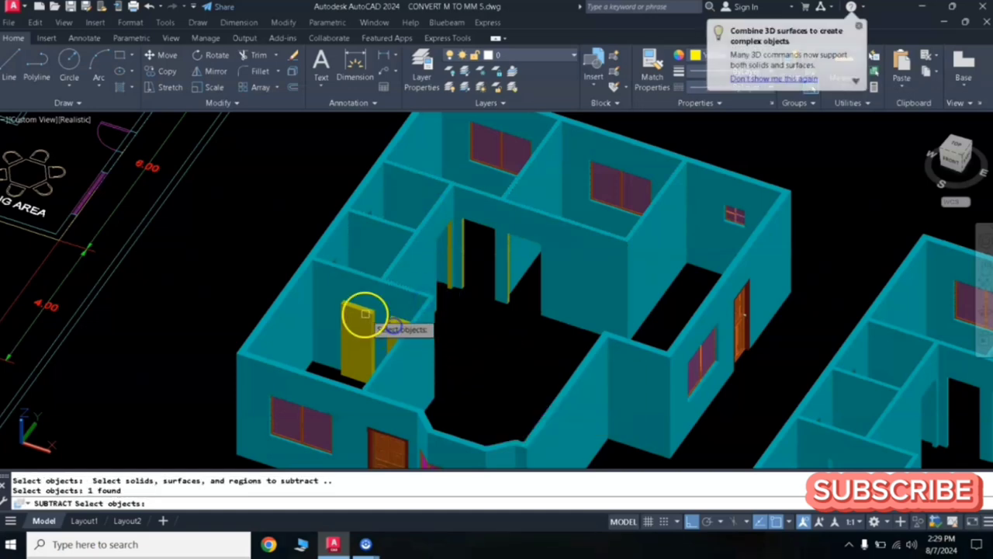
key(Return)
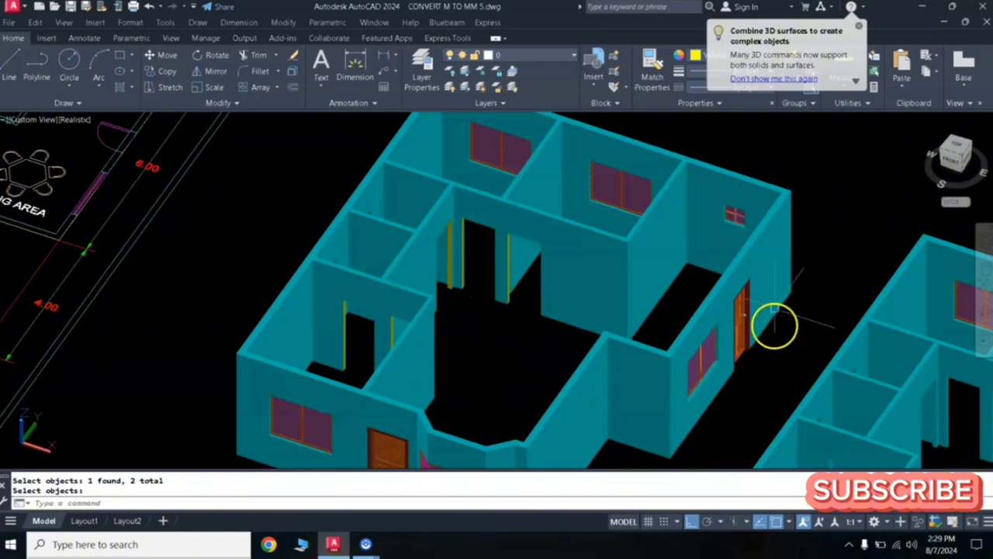
Examine the open 3D house and the house with the green roof from the front corner.
click(984, 317)
drag(586, 341, 505, 388)
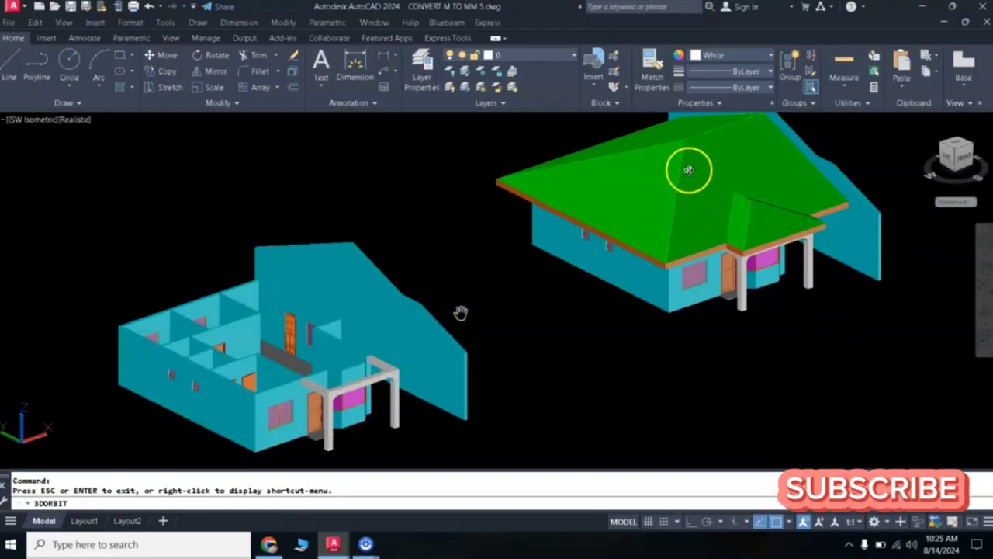
middle_drag(701, 195, 693, 251)
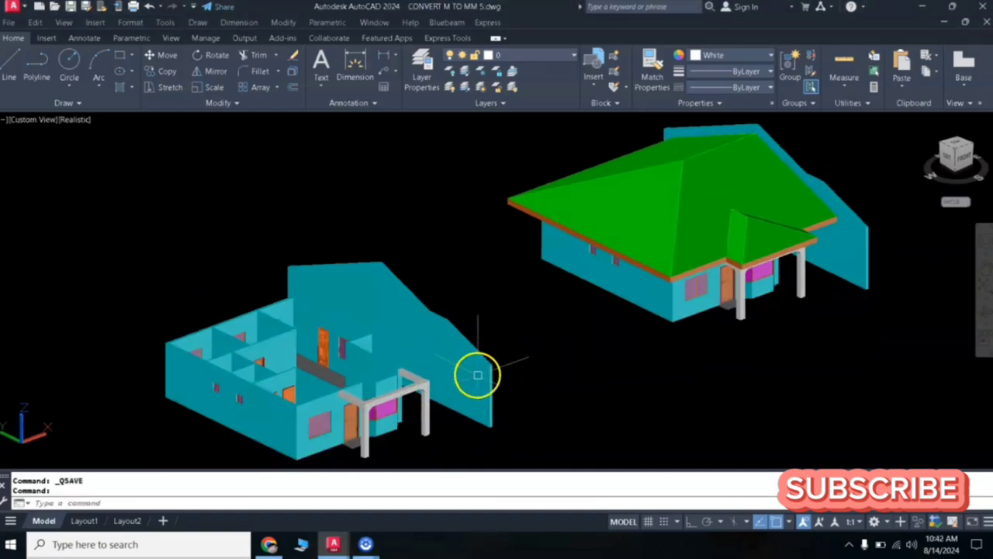
scroll(477, 374, up, 4)
scroll(525, 352, down, 5)
scroll(629, 305, up, 5)
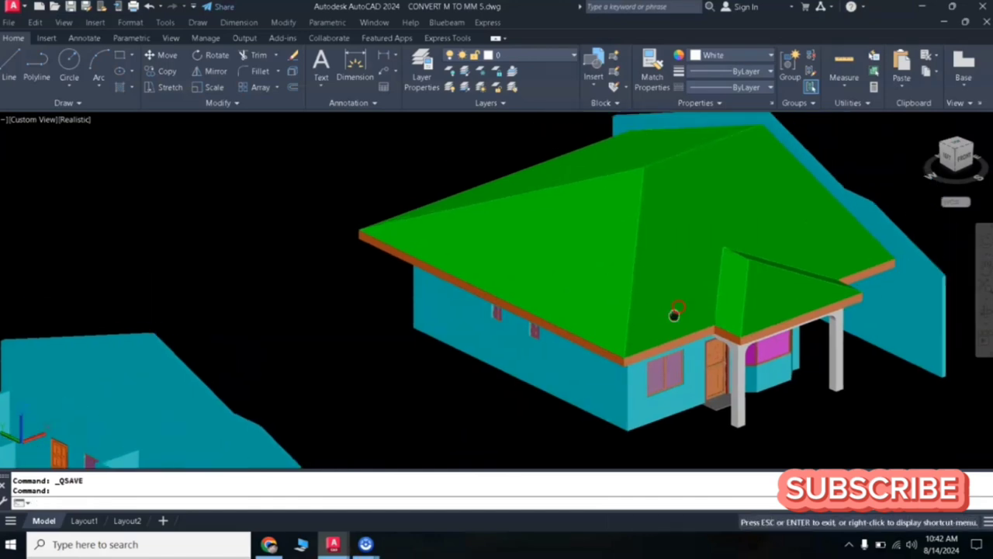
middle_drag(674, 314, 634, 330)
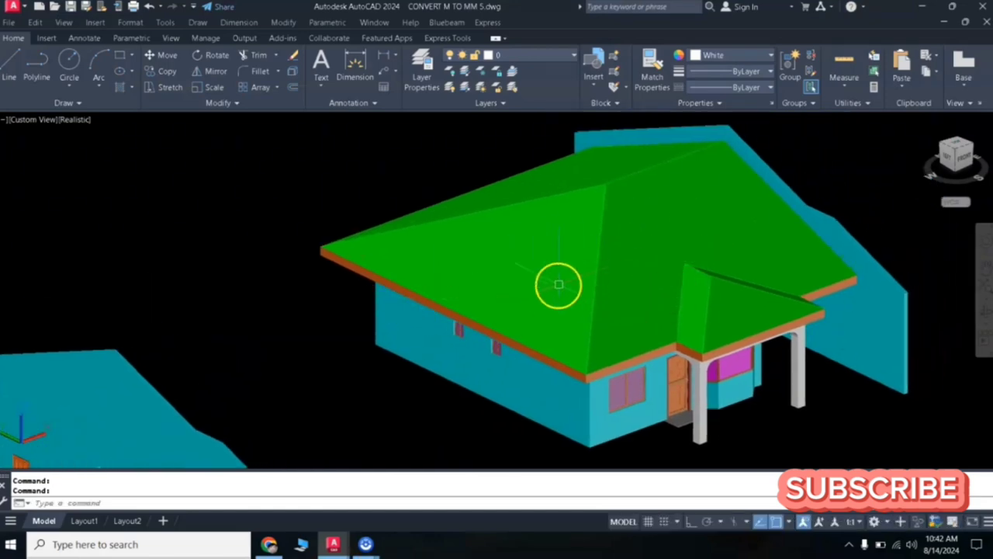
Examine the floor plan and the front and left elevations, focusing on the height dimensions beside the left elevation.
scroll(557, 274, down, 4)
middle_drag(228, 280, 470, 292)
middle_drag(178, 305, 519, 258)
middle_drag(91, 260, 249, 292)
scroll(250, 292, up, 5)
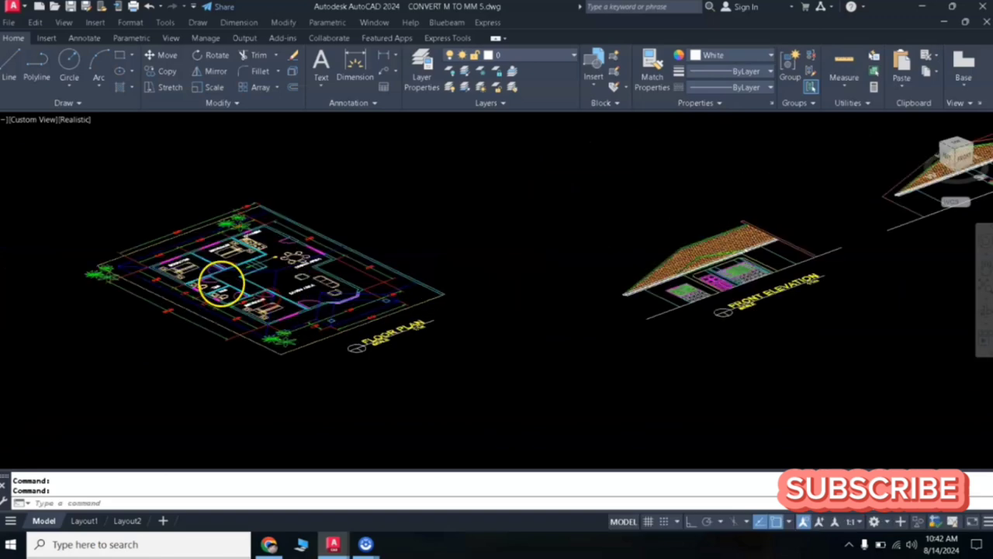
scroll(288, 266, down, 4)
middle_drag(623, 275, 390, 288)
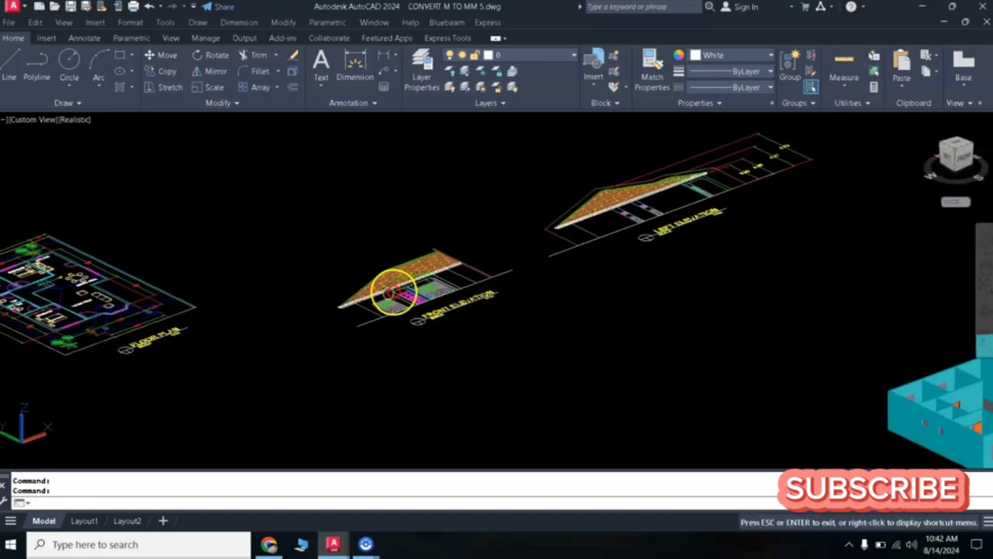
middle_drag(748, 231, 610, 308)
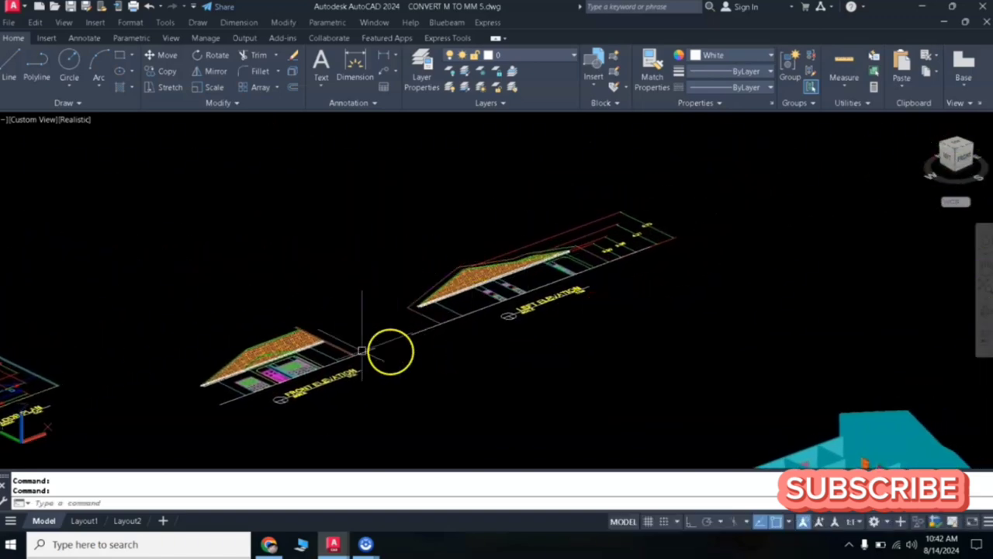
scroll(611, 255, up, 2)
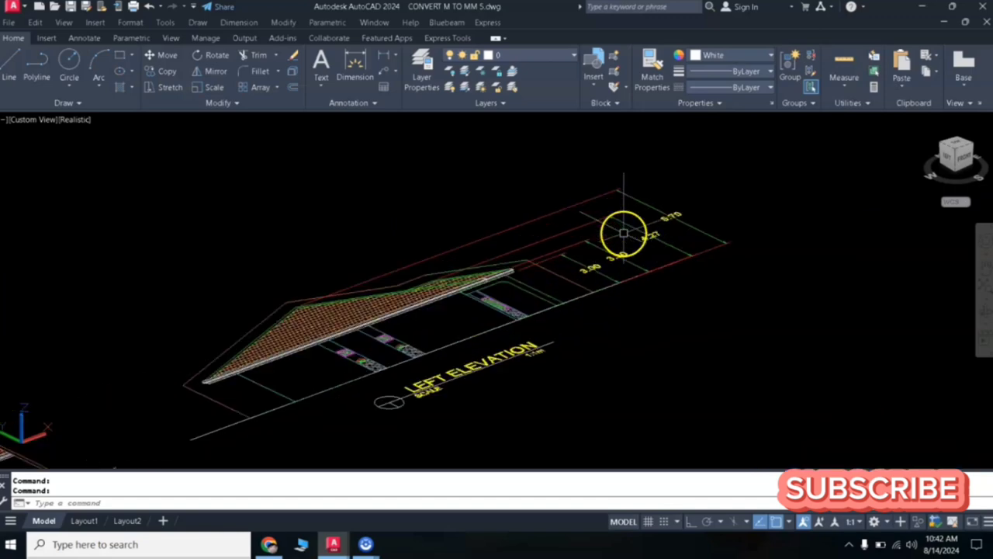
scroll(539, 243, up, 3)
mouse_move(576, 246)
middle_down()
mouse_move(613, 252)
mouse_move(586, 263)
middle_up()
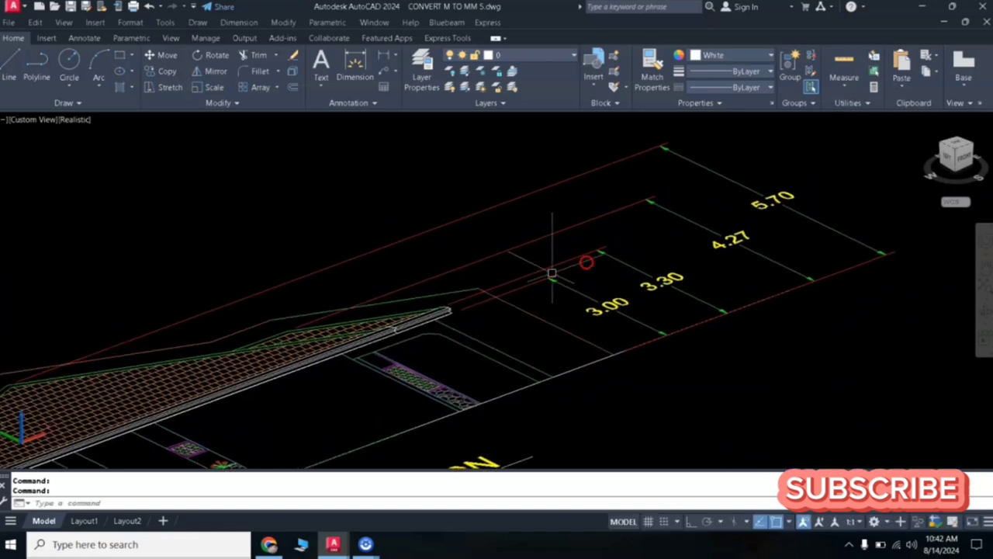
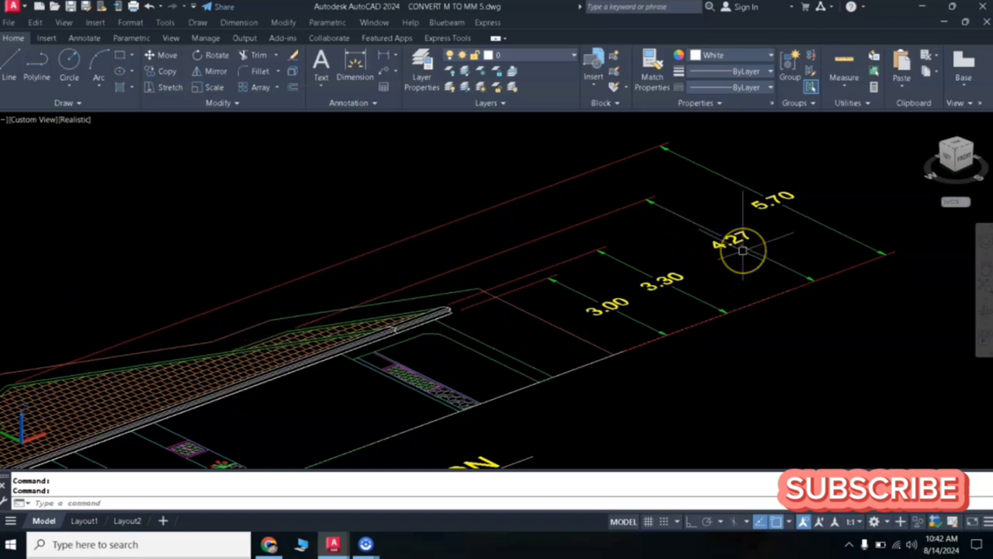
scroll(745, 225, down, 2)
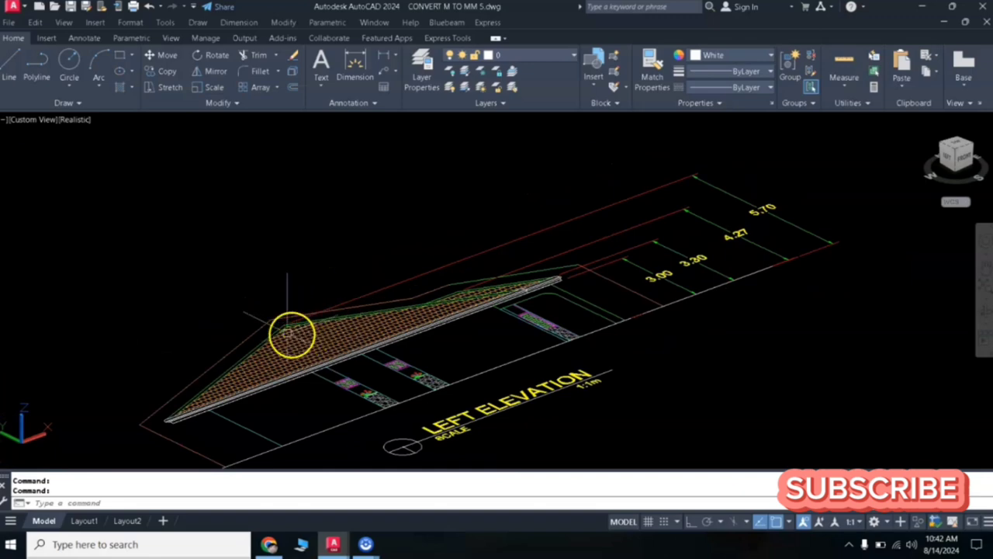
scroll(772, 211, up, 2)
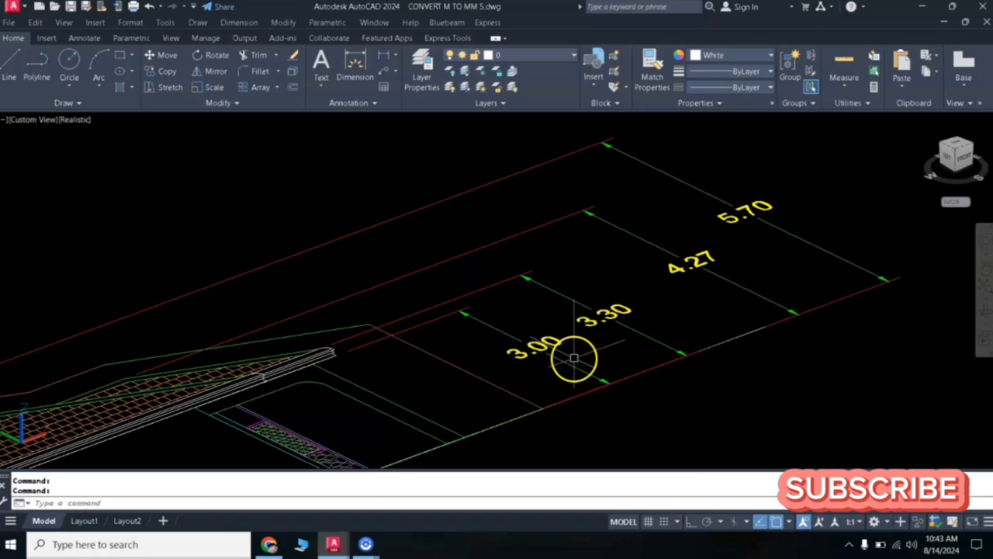
Copy the whole floor plan drawing to the empty space in front of the open 3D house.
scroll(574, 357, down, 5)
middle_drag(543, 359, 659, 262)
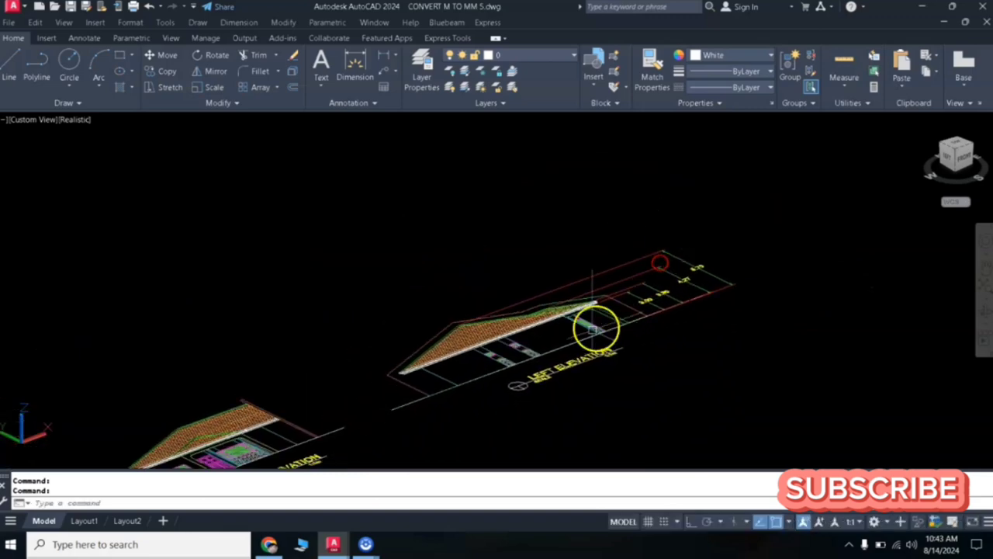
scroll(521, 330, down, 3)
middle_drag(489, 341, 535, 298)
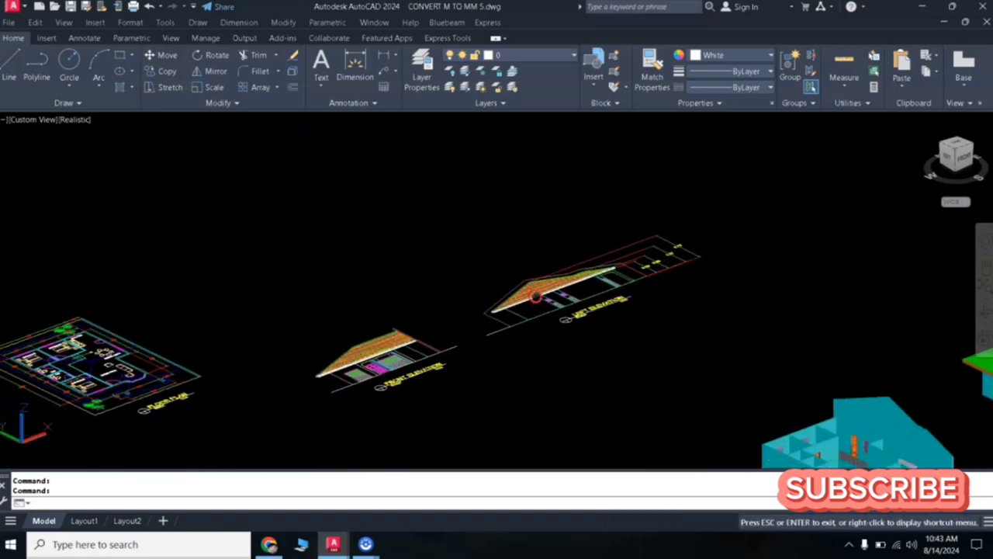
scroll(416, 355, down, 2)
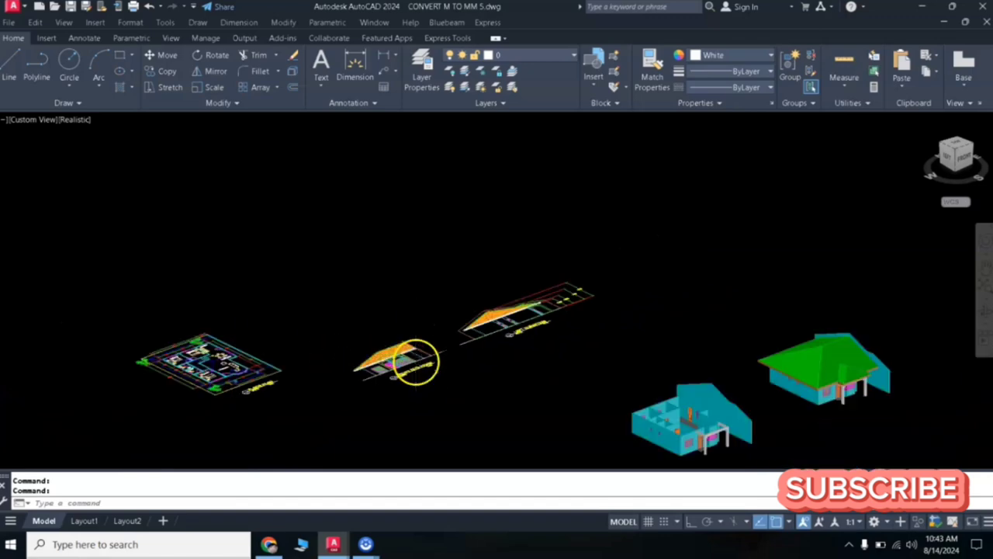
middle_drag(320, 365, 364, 321)
click(338, 247)
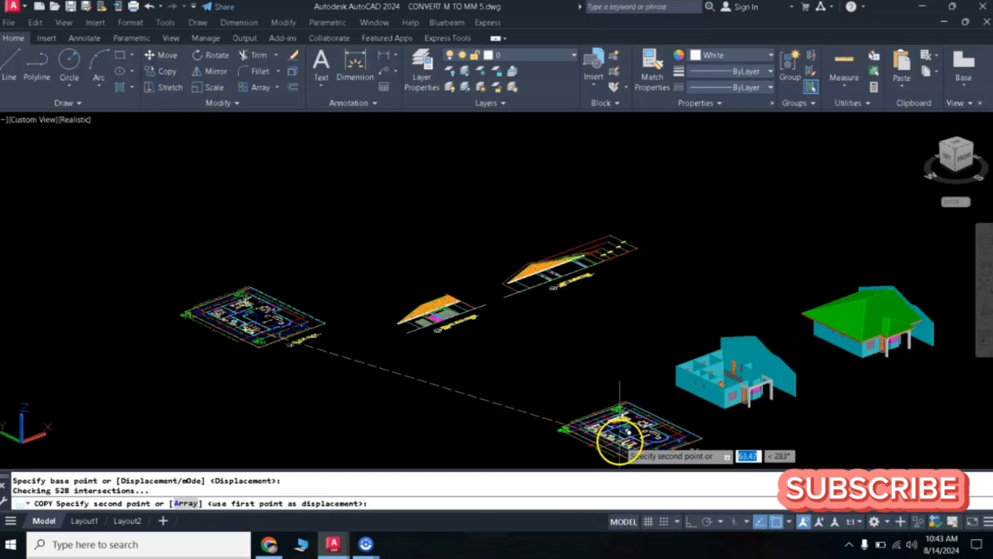
click(620, 442)
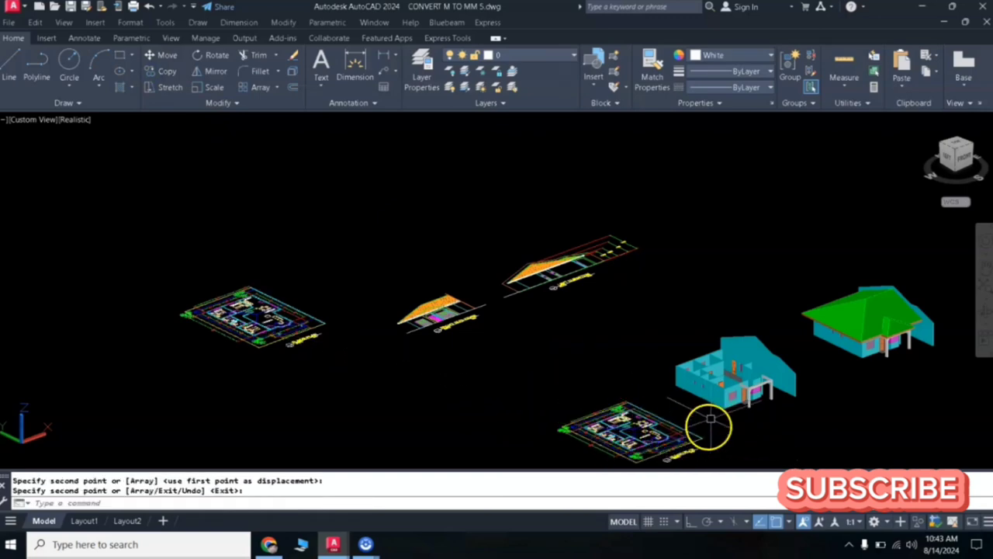
mouse_move(705, 426)
middle_down()
mouse_move(683, 344)
mouse_move(598, 348)
middle_up()
key(Return)
Set the roof outline lines of the copied floor plan to the Continuous linetype and the orange colour 242,103,34.
scroll(650, 373, up, 3)
middle_drag(768, 218, 550, 277)
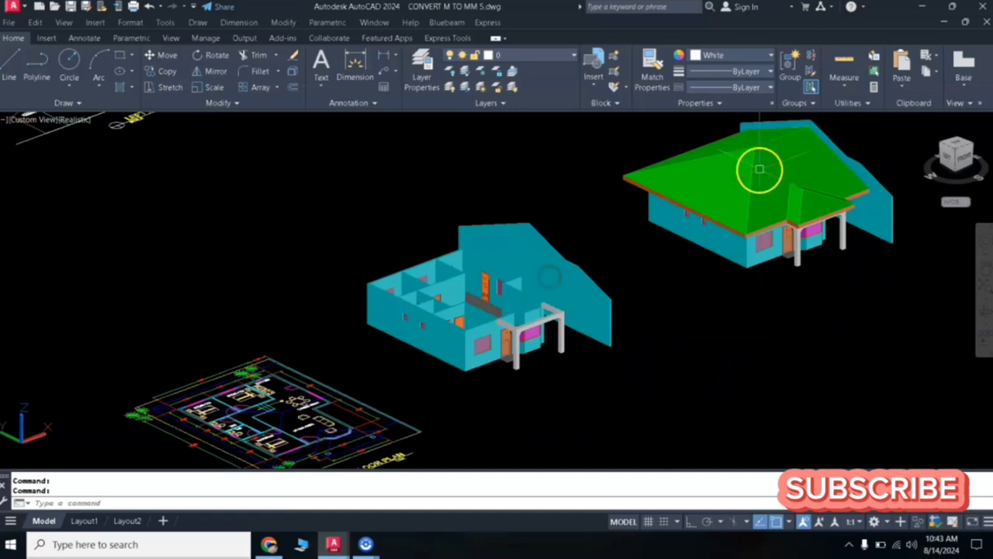
middle_drag(399, 376, 419, 339)
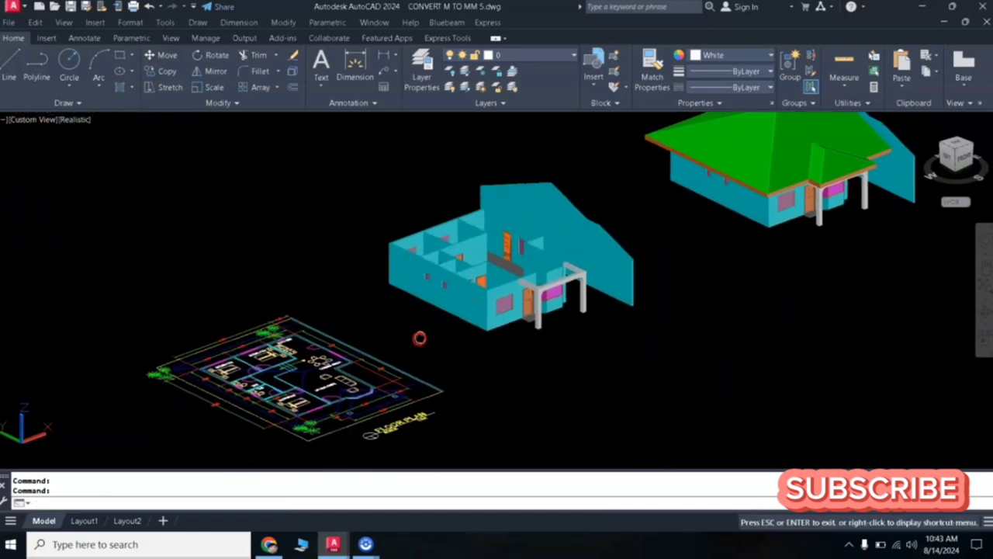
scroll(372, 370, up, 3)
middle_drag(361, 381, 452, 327)
scroll(453, 327, down, 2)
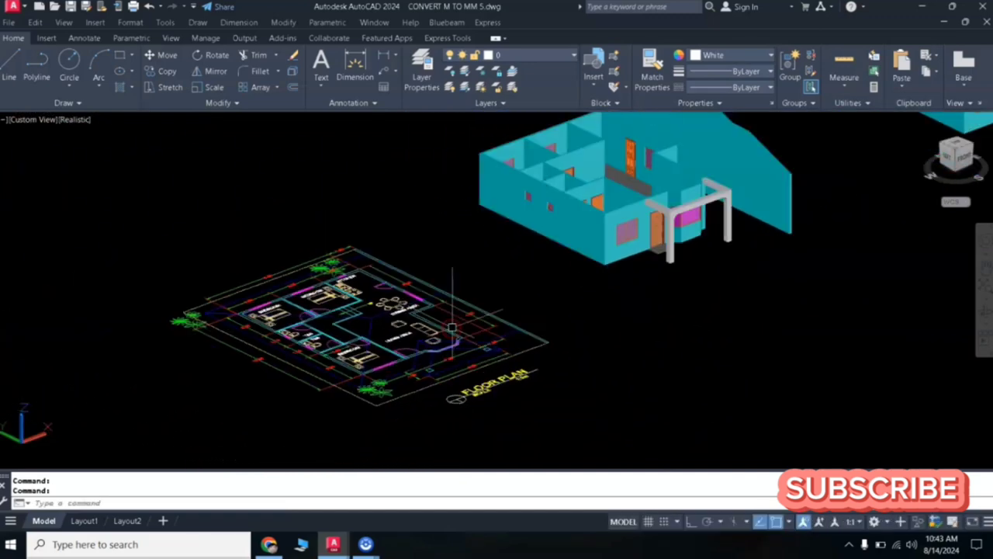
scroll(362, 310, up, 2)
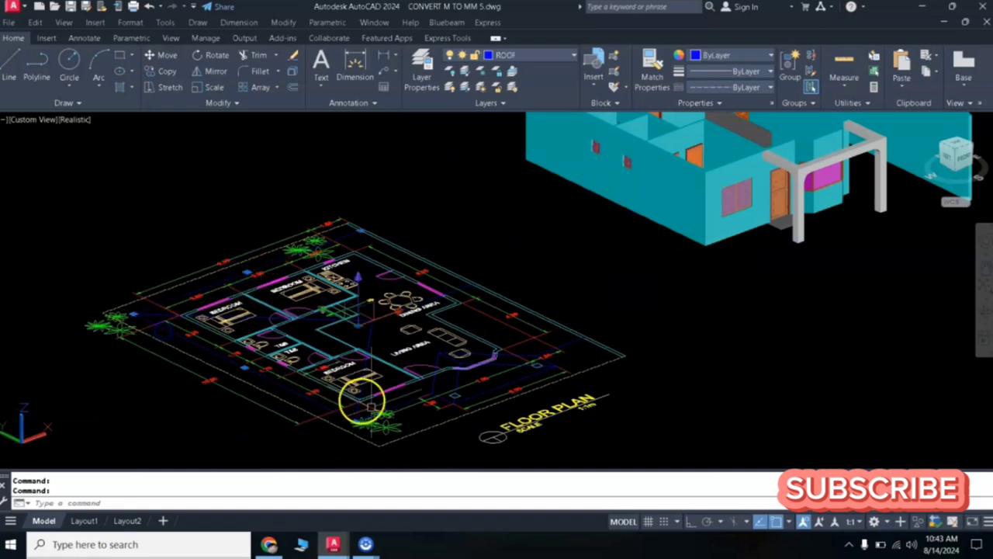
scroll(421, 406, up, 4)
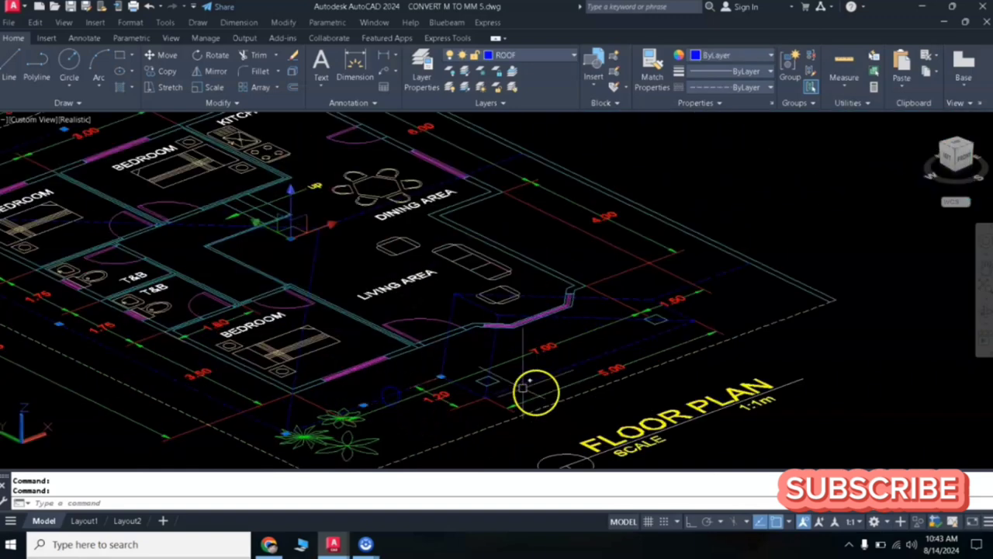
click(476, 395)
click(567, 369)
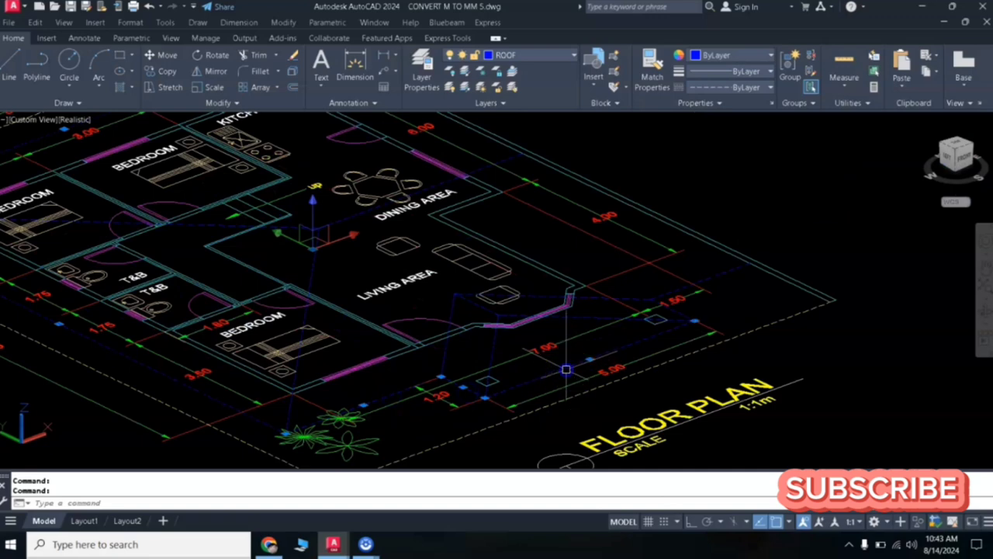
click(677, 312)
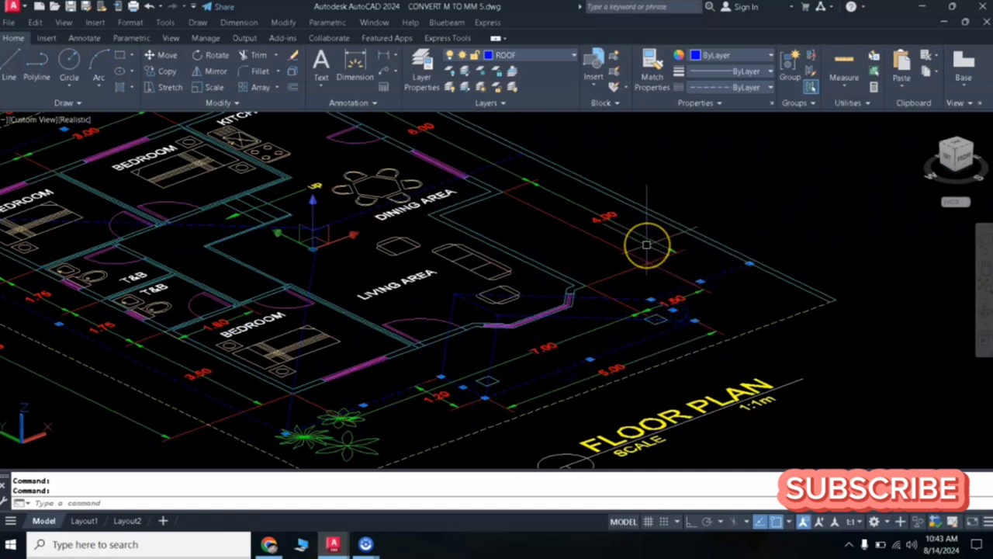
click(725, 87)
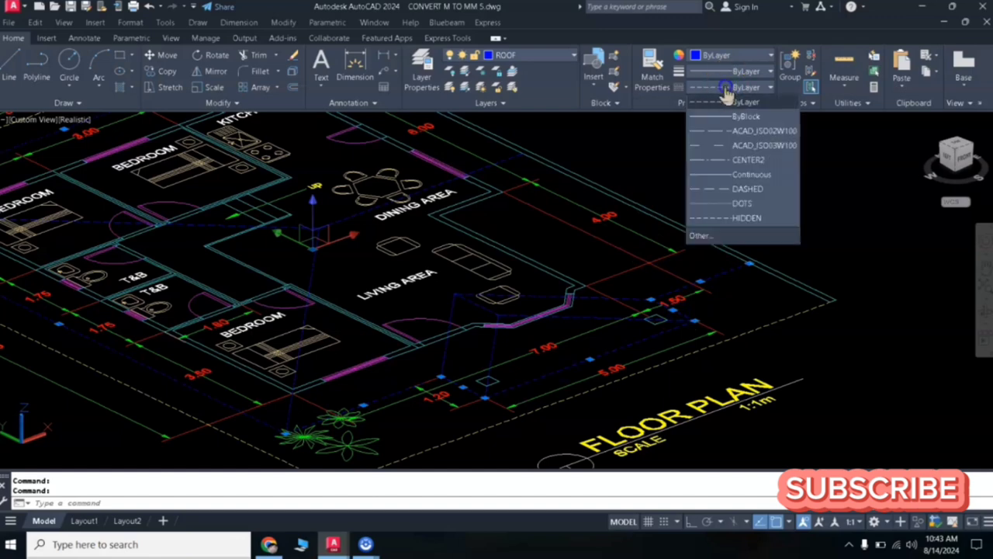
click(744, 175)
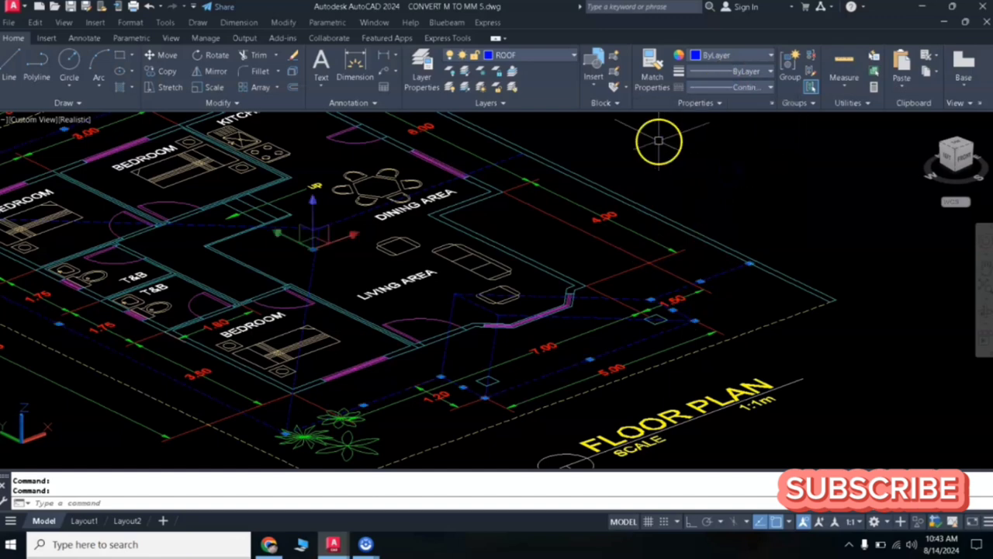
click(713, 55)
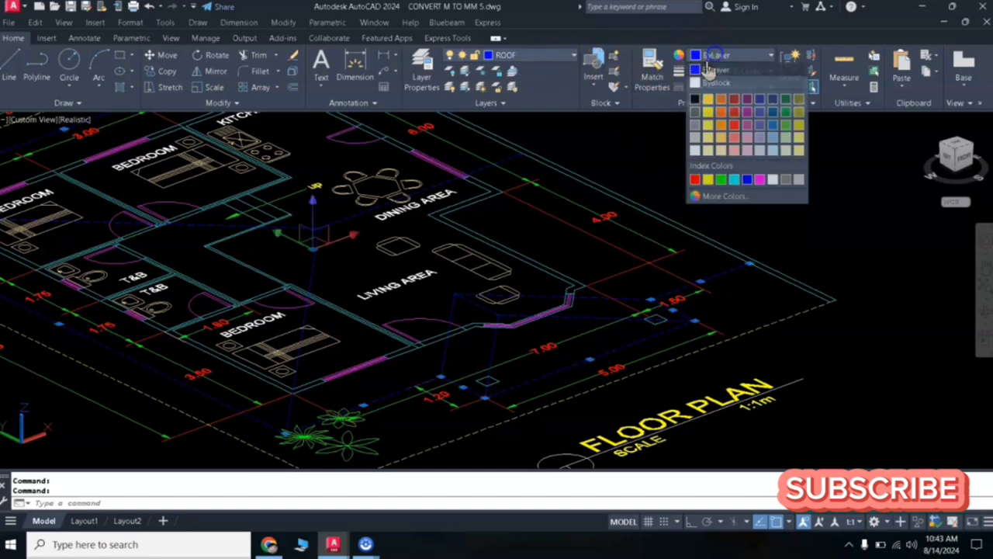
click(730, 124)
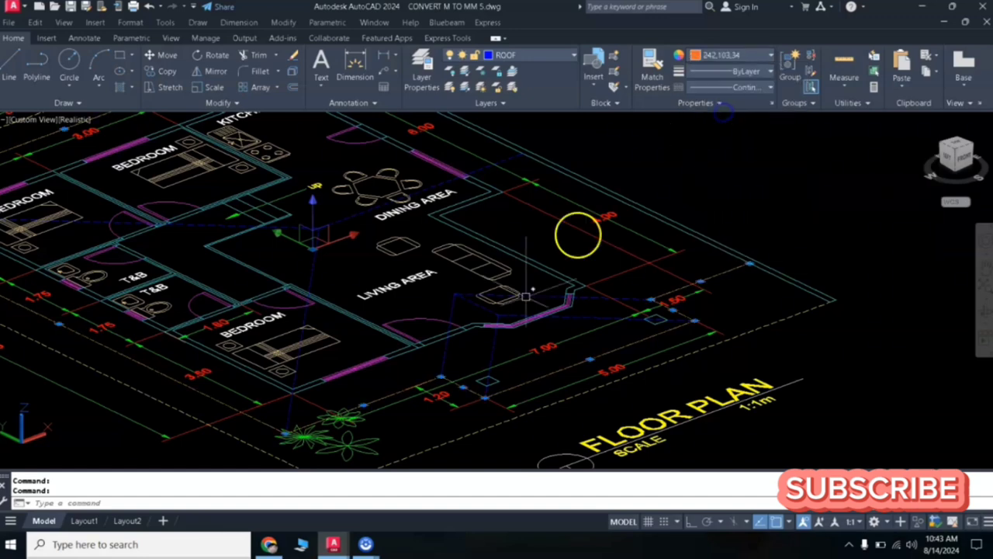
Change the elevation property of the copied plan's selected roof lines to 3 with the -CH command.
scroll(532, 267, down, 2)
scroll(551, 231, down, 3)
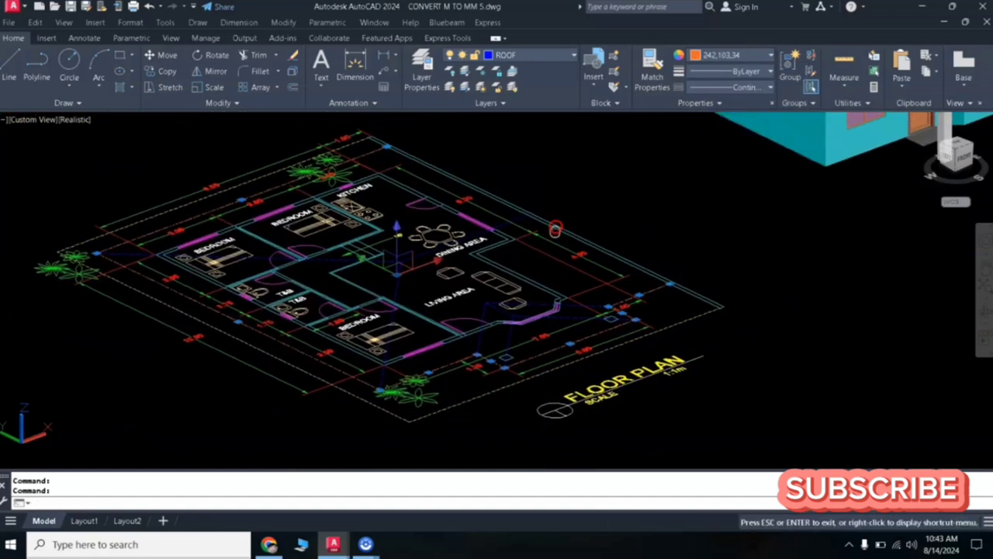
middle_drag(602, 204, 568, 241)
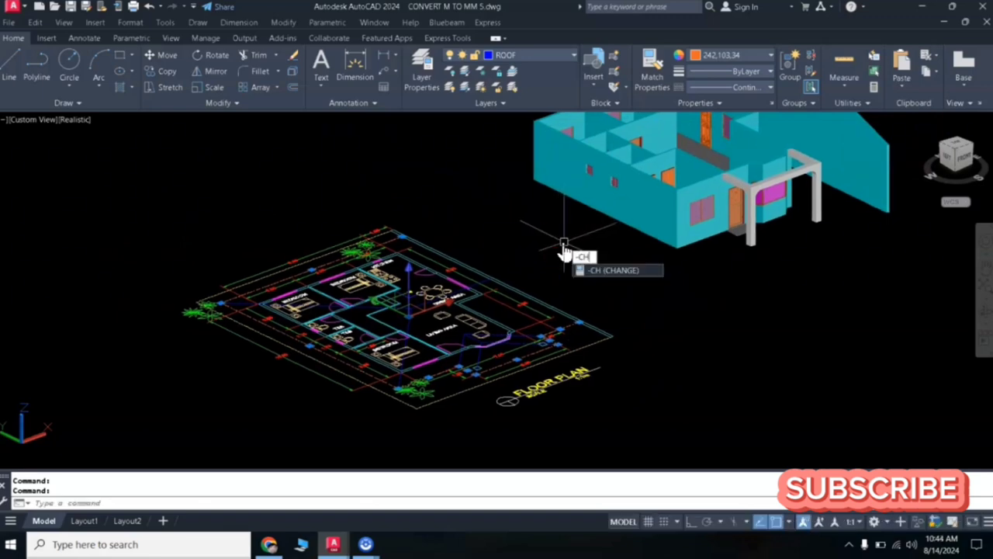
key(Return)
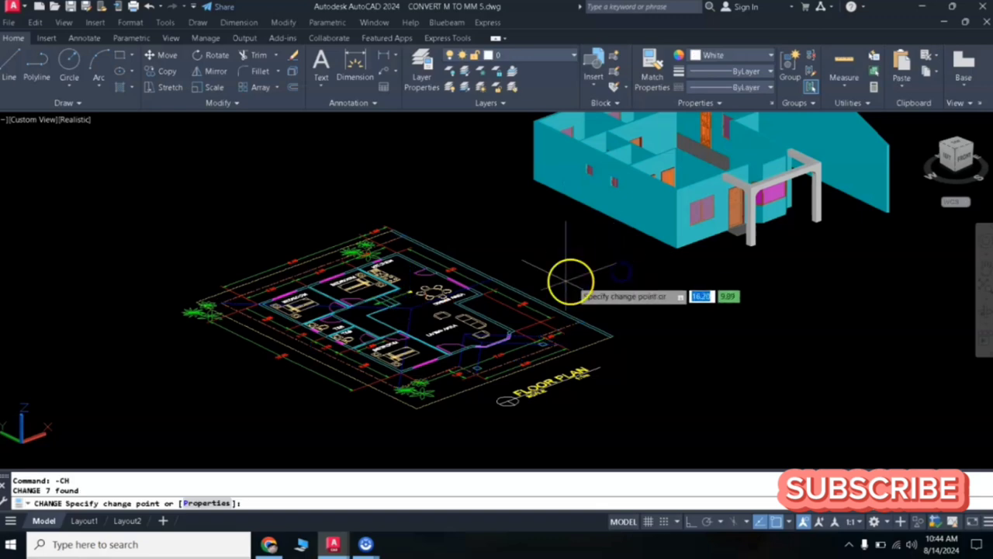
click(214, 503)
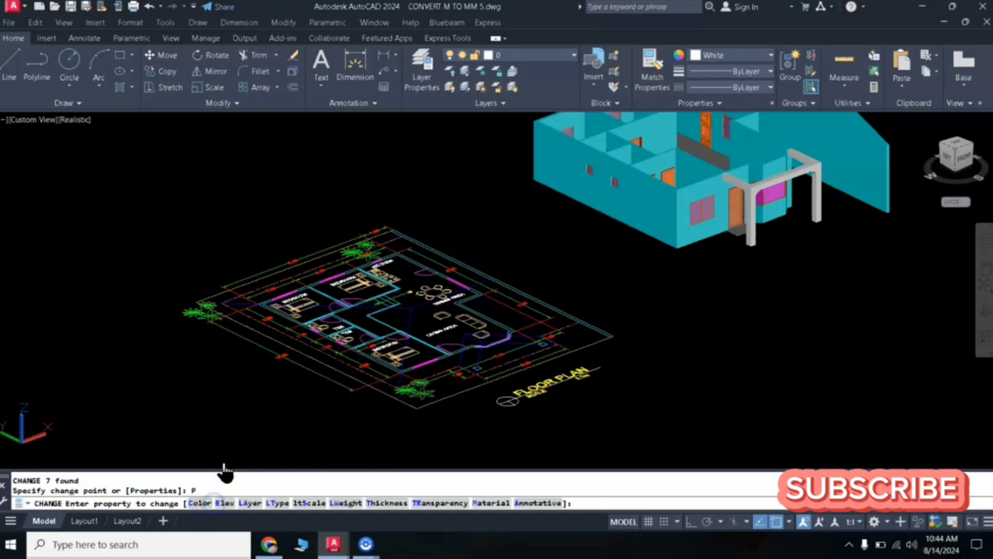
key(Down)
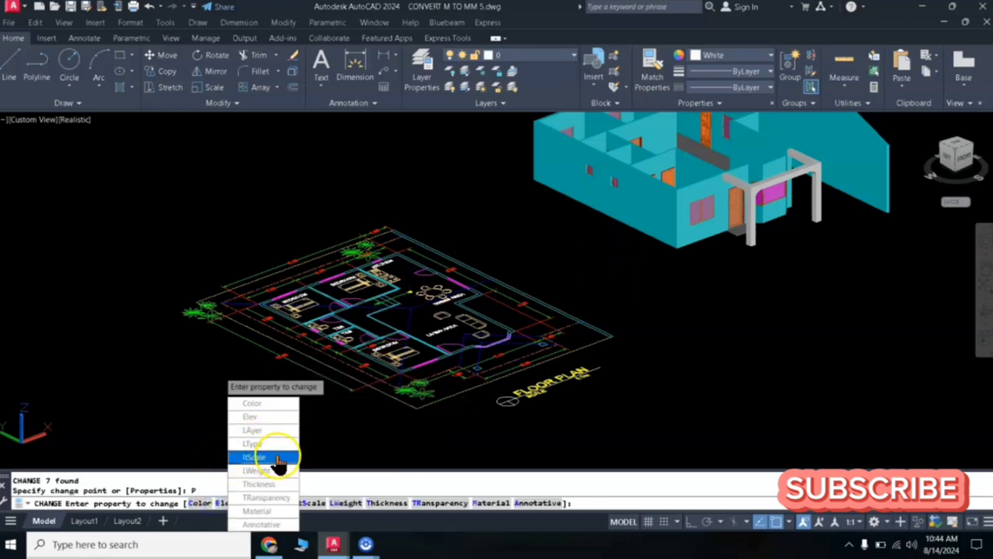
click(249, 417)
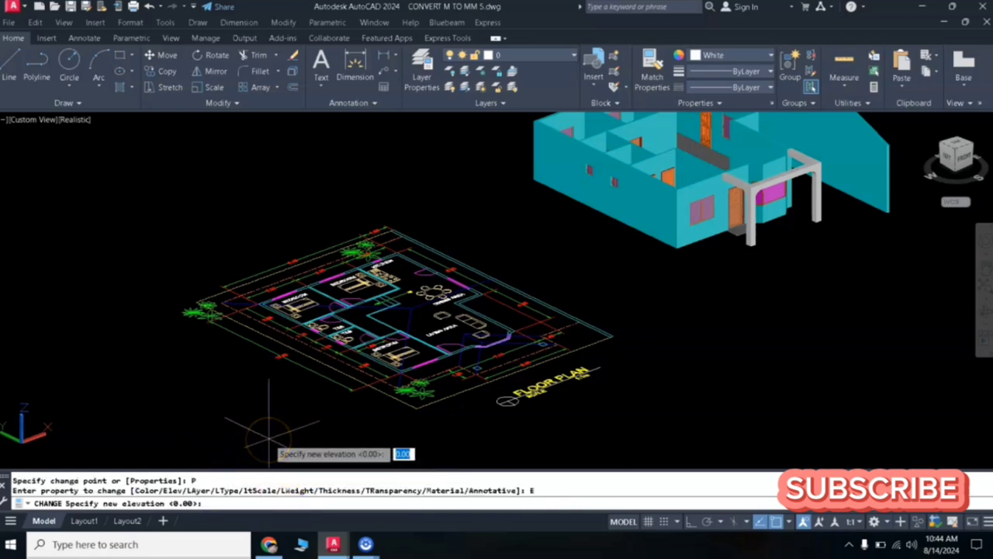
key(Return)
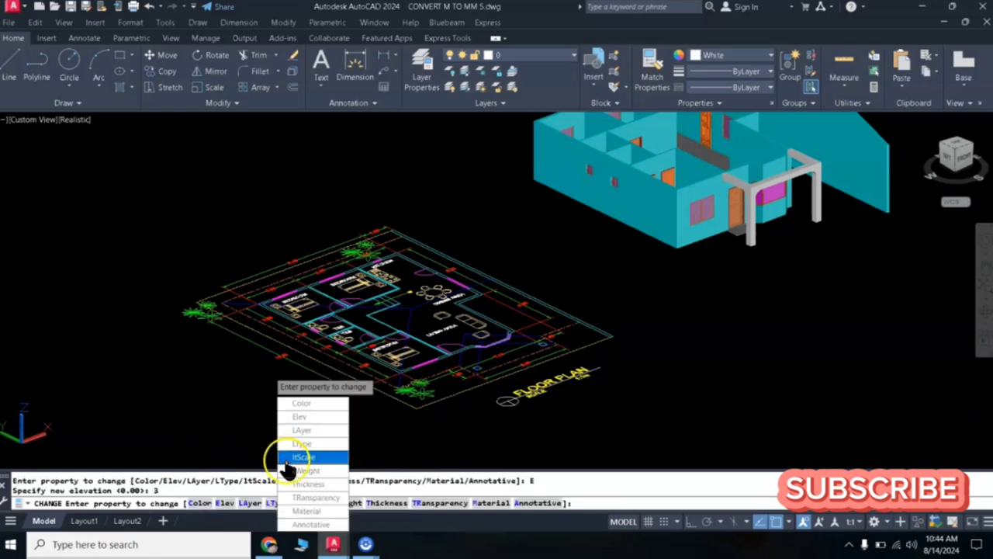